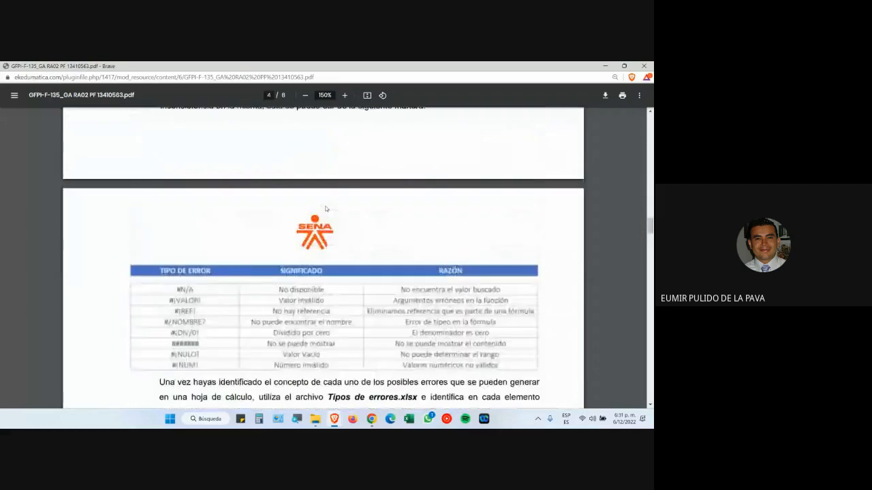
- Read the error types table in the PDF learning guide and check the Google Meet call
scroll(327, 368, "down", 2)
left_click(367, 421)
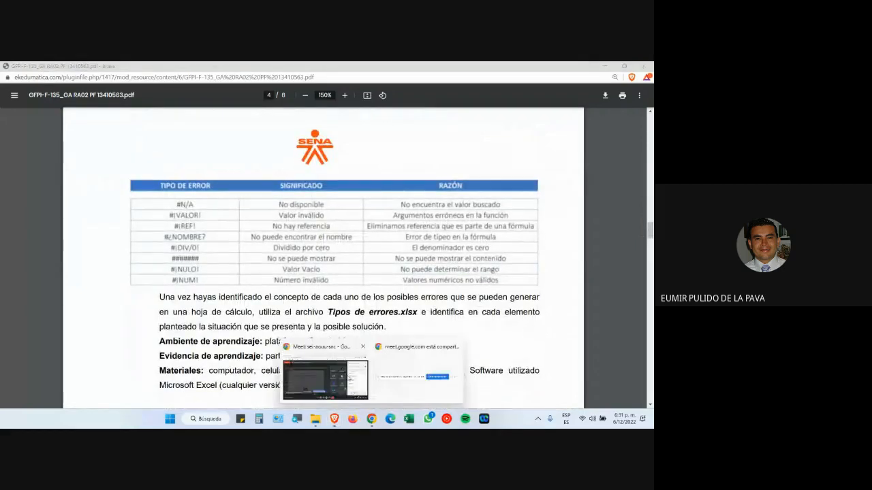
left_click(339, 380)
- Switch to the course site in Brave and open the ARCHIVOS PARA DESCARGAR folder under RA-02
mouse_move(335, 416)
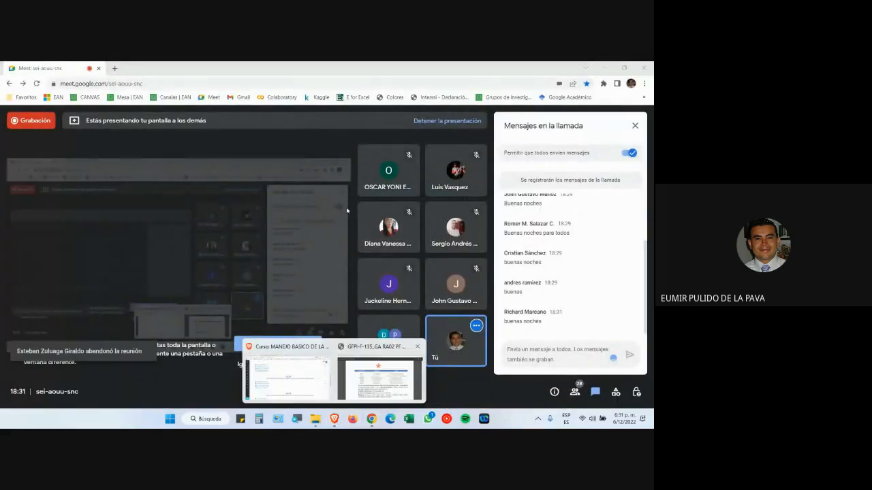
left_click(320, 374)
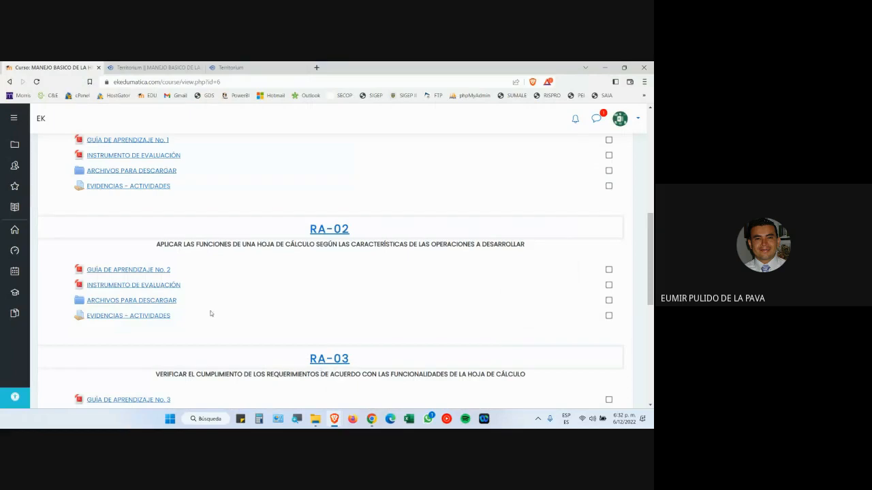
left_click(157, 301)
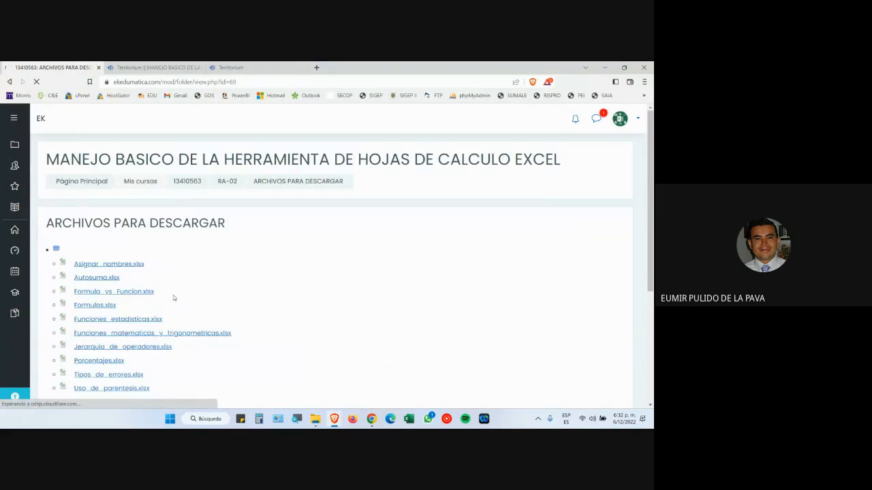
scroll(173, 295, "down", 1)
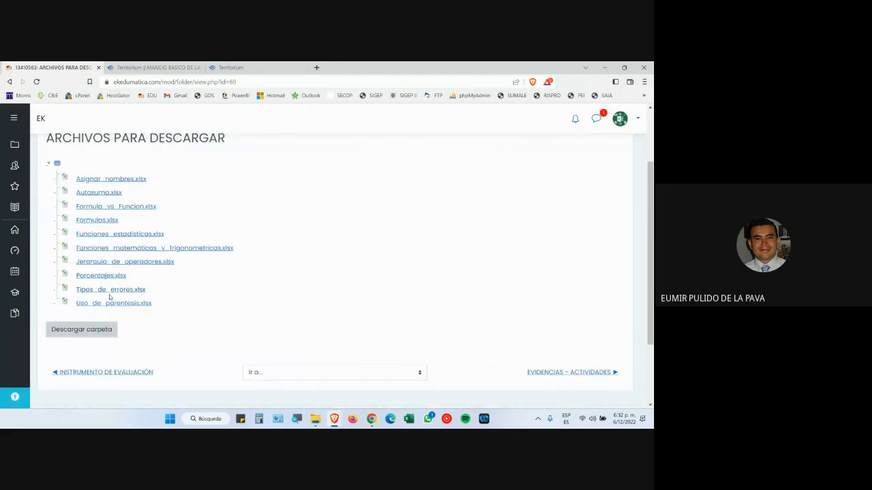
- Show the MATERIAL DE APOYO page in Territorium, magnify it, and mark Tiposndenerrores.xlsx with a box and an arrow
left_click(283, 65)
key("ctrl+1")
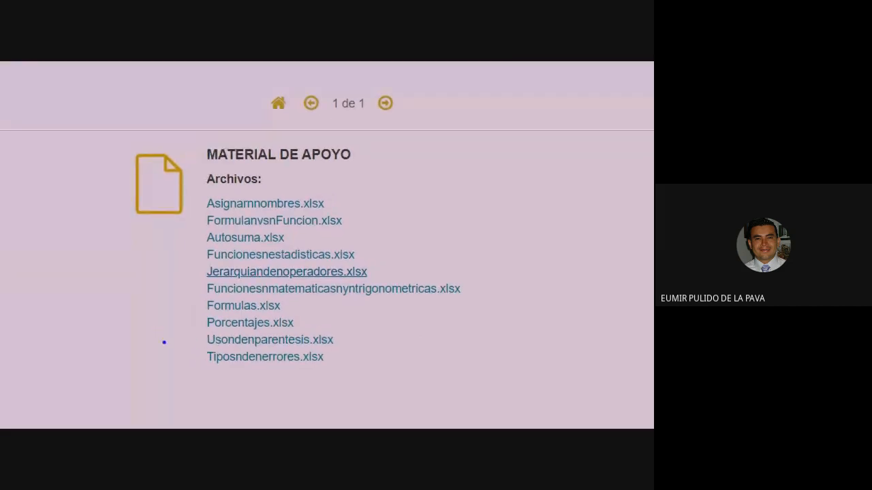
left_click_drag(190, 343, 334, 370)
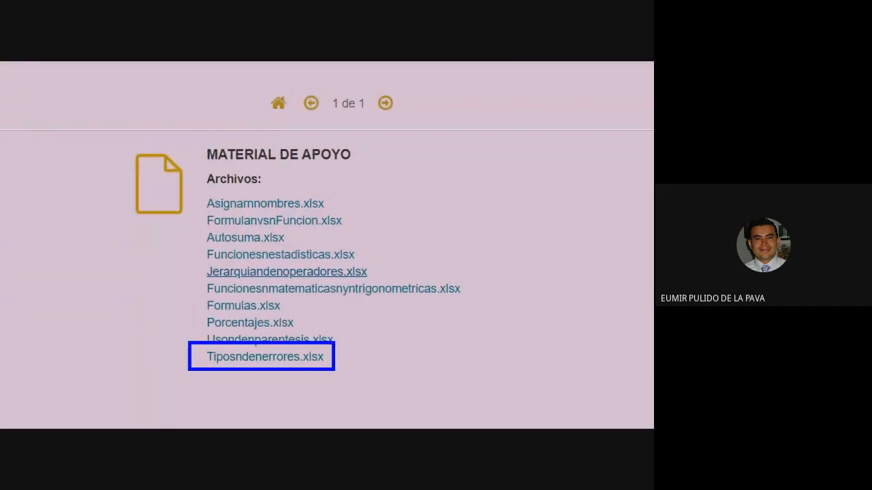
left_click_drag(106, 291, 199, 354)
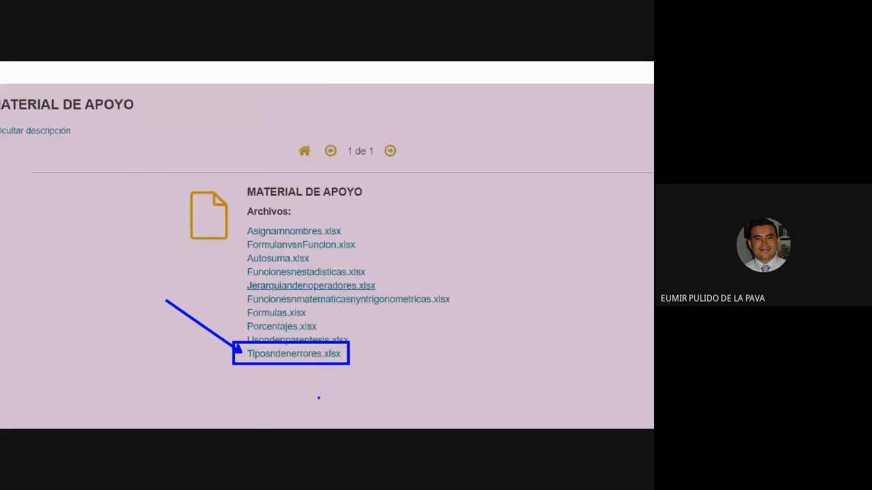
key("Escape")
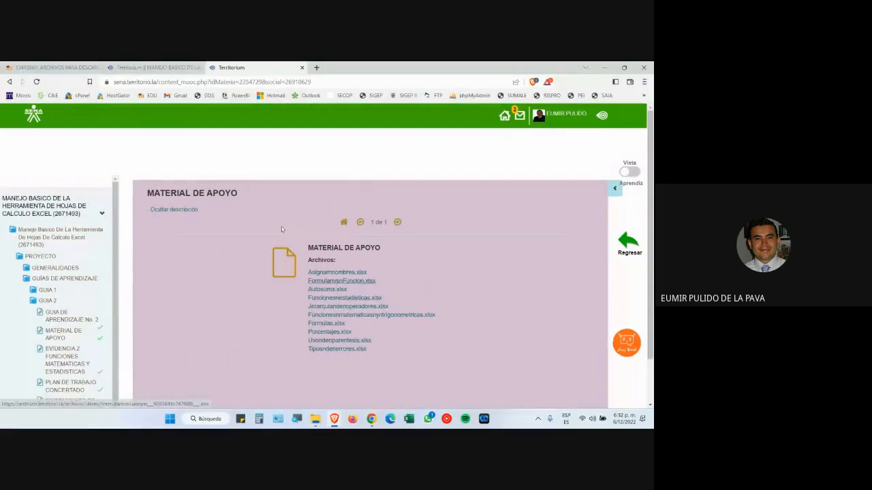
- Download Tipos_de_errores.xlsx from the course's ARCHIVOS PARA DESCARGAR folder
left_click(72, 66)
left_click(119, 291)
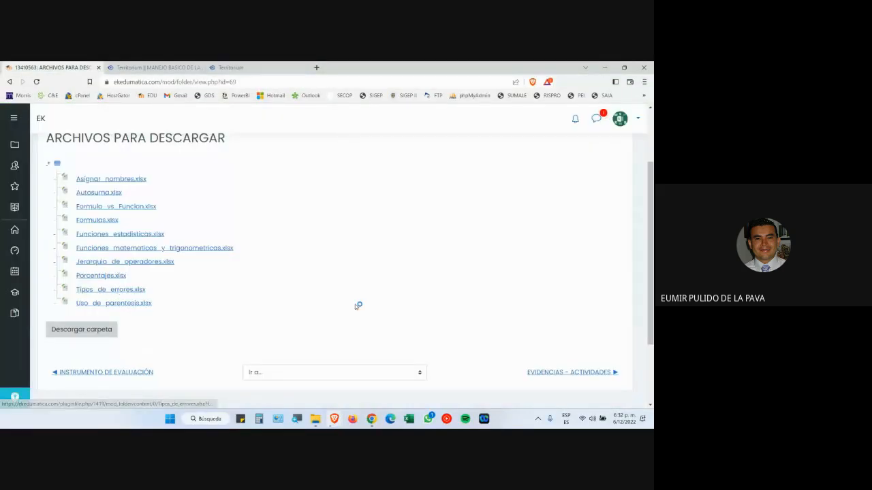
left_click(252, 256)
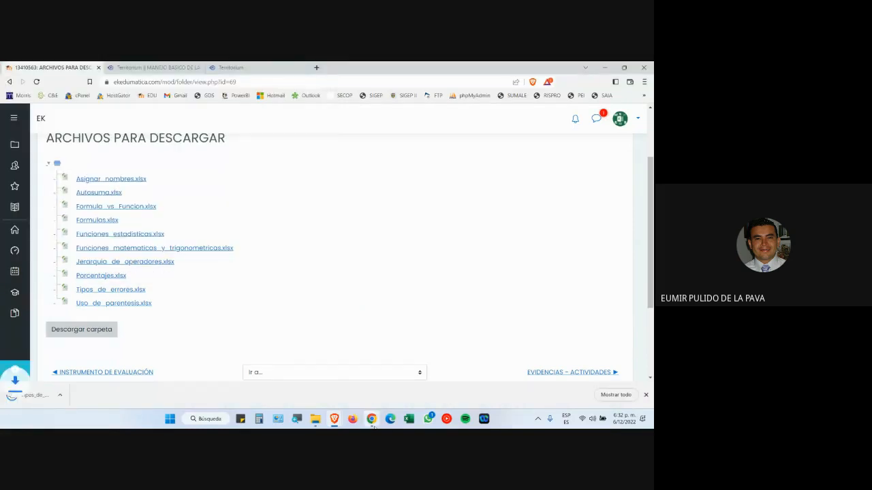
- Check the Google Meet call and chat, and return to the PDF guide in Brave
mouse_move(371, 419)
left_click(337, 366)
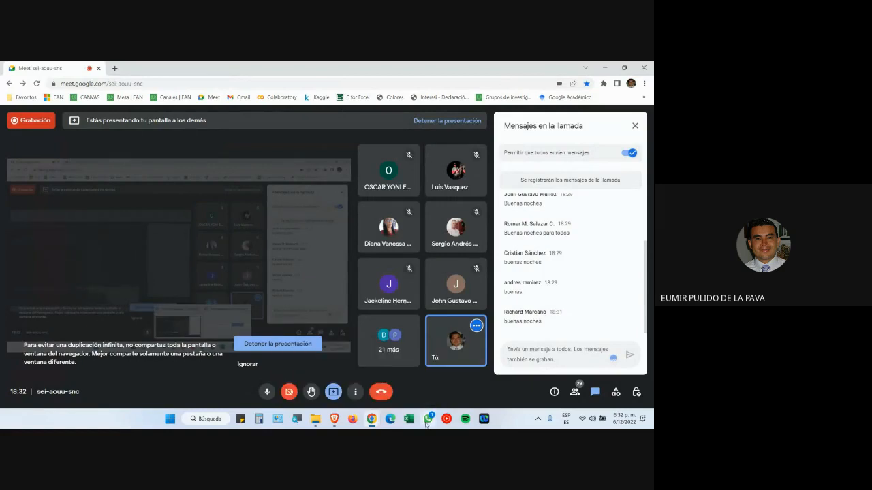
mouse_move(335, 420)
left_click(349, 392)
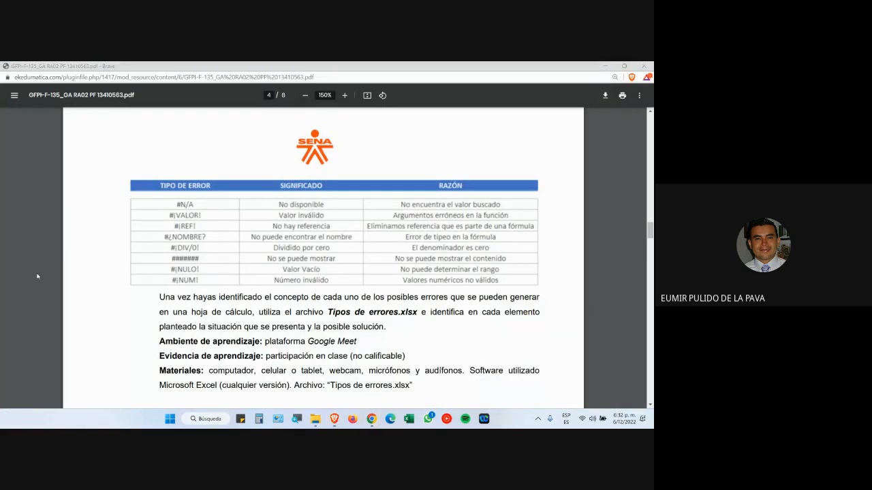
- Open the downloaded Tipos_de_errores.xlsx from the desktop in Excel and enable editing
key("super+d")
double_click(16, 328)
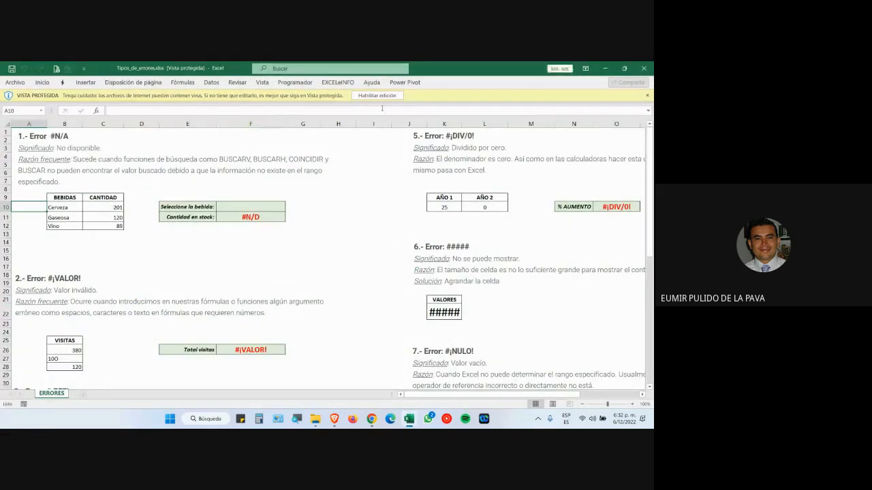
left_click(377, 96)
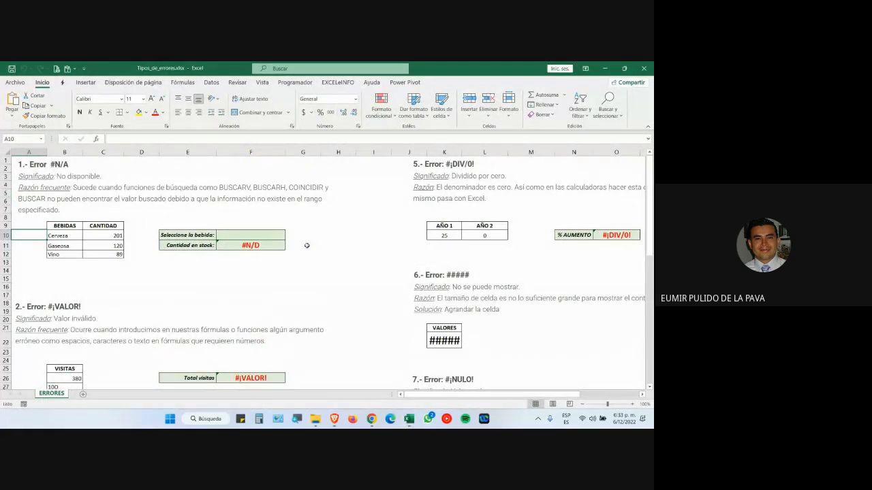
- Switch to the PDF guide, enlarge it to 200%, and draw a box around the error codes under TIPO DE ERROR
mouse_move(336, 419)
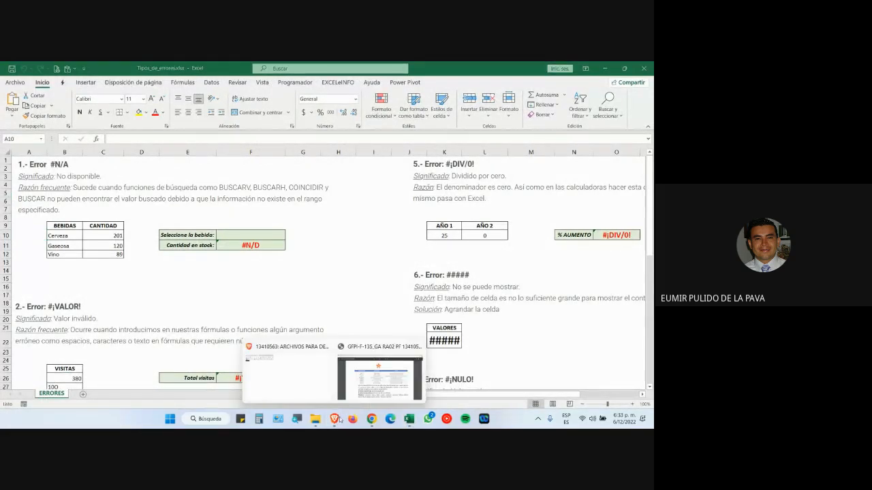
left_click(379, 371)
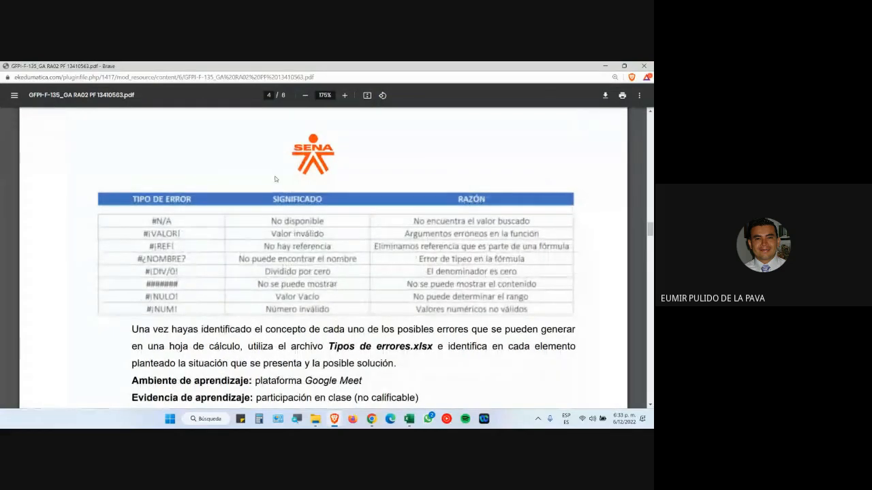
scroll(276, 180, "down", 1)
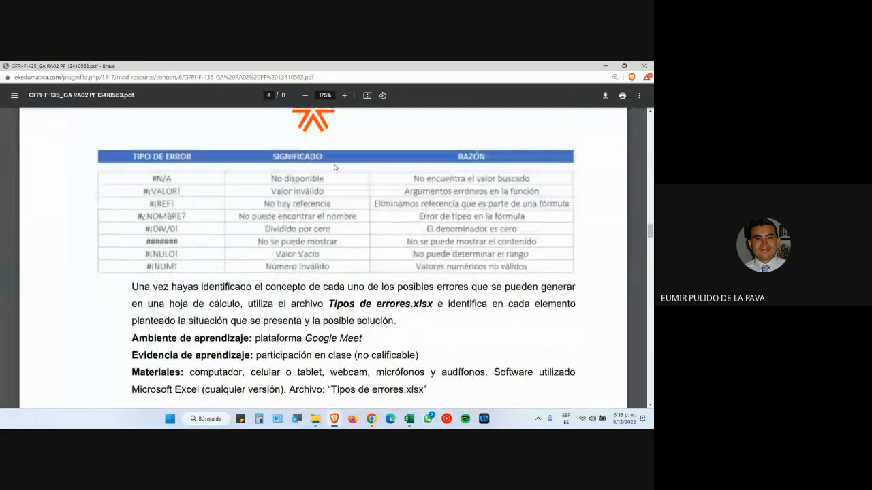
left_click(344, 96)
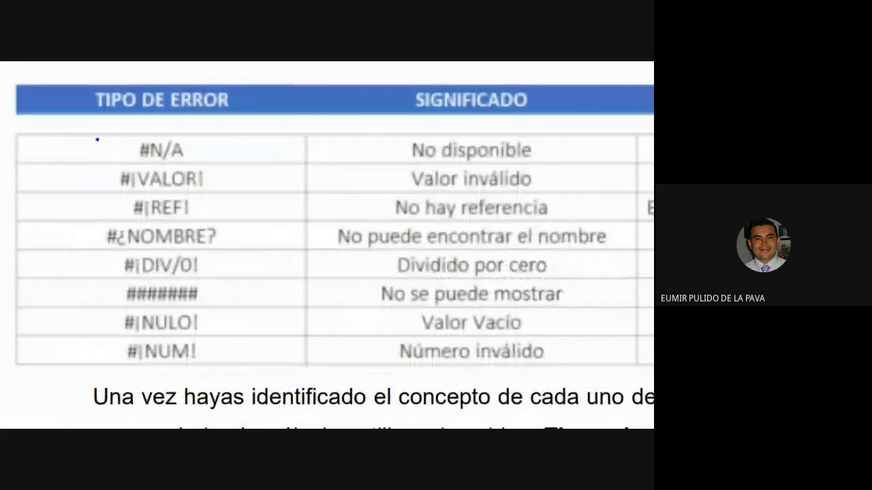
mouse_move(89, 137)
left_mouse_down()
mouse_move(152, 144)
mouse_move(241, 319)
mouse_move(239, 367)
left_mouse_up()
- Draw an arrow to each error code in the table, from #N/A down to #¡NUM!
left_click_drag(294, 122, 203, 149)
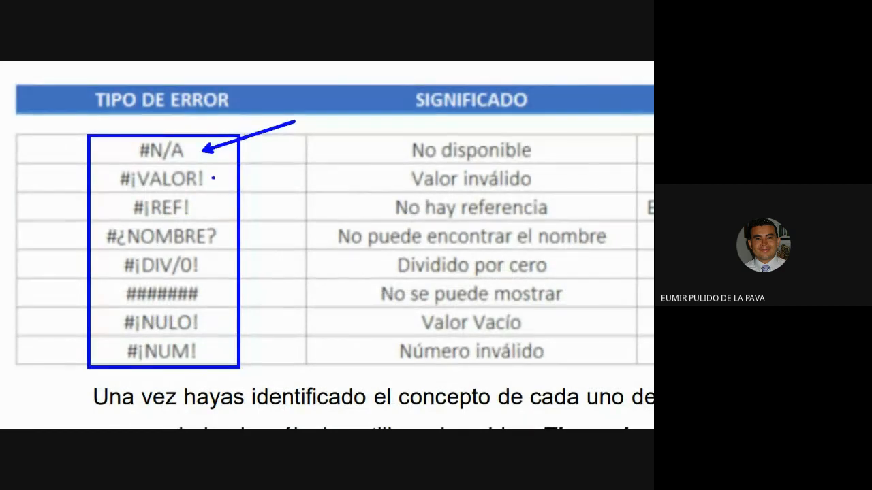
left_click_drag(302, 151, 212, 177)
left_click_drag(290, 185, 198, 202)
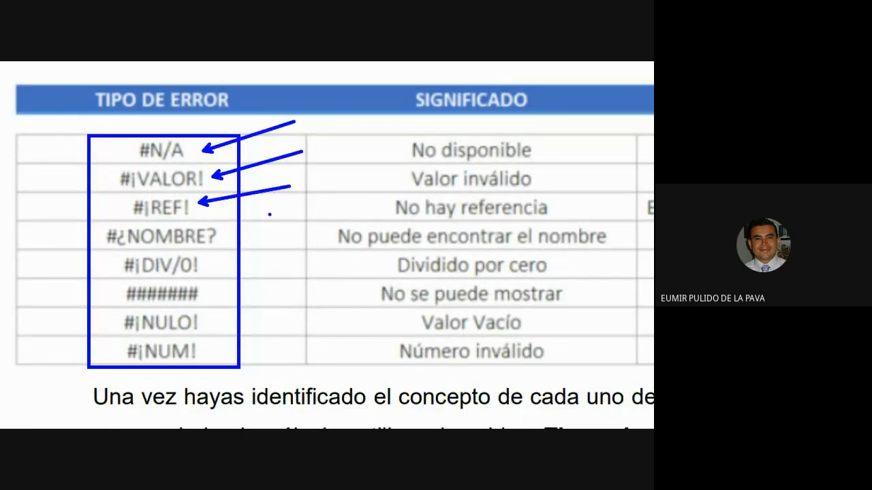
left_click_drag(310, 211, 221, 237)
left_click_drag(330, 246, 211, 261)
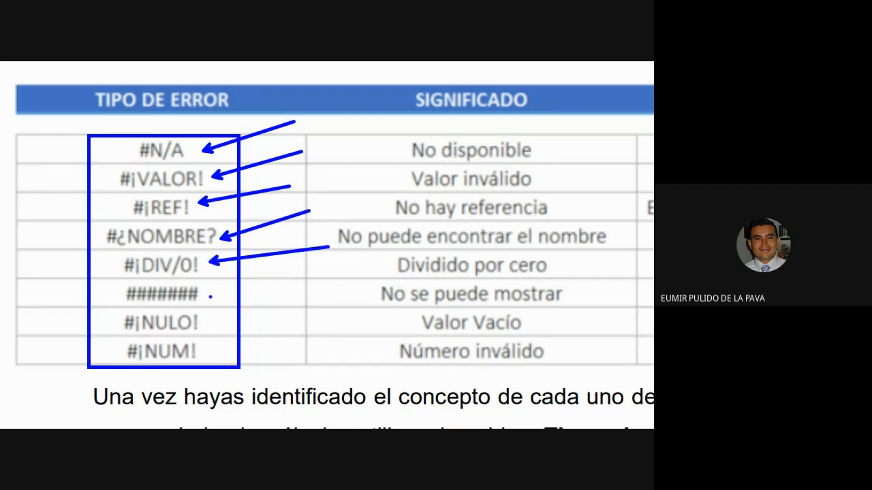
left_click_drag(203, 293, 296, 267)
left_click_drag(199, 325, 262, 325)
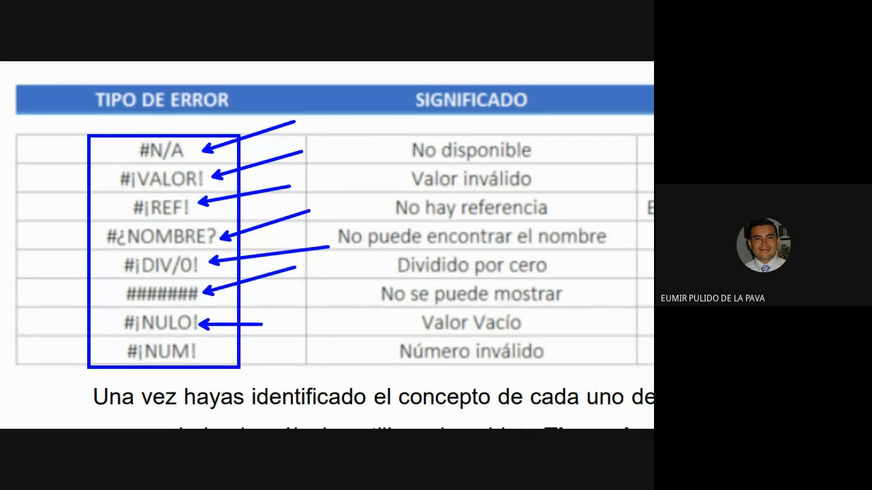
left_click_drag(212, 351, 278, 351)
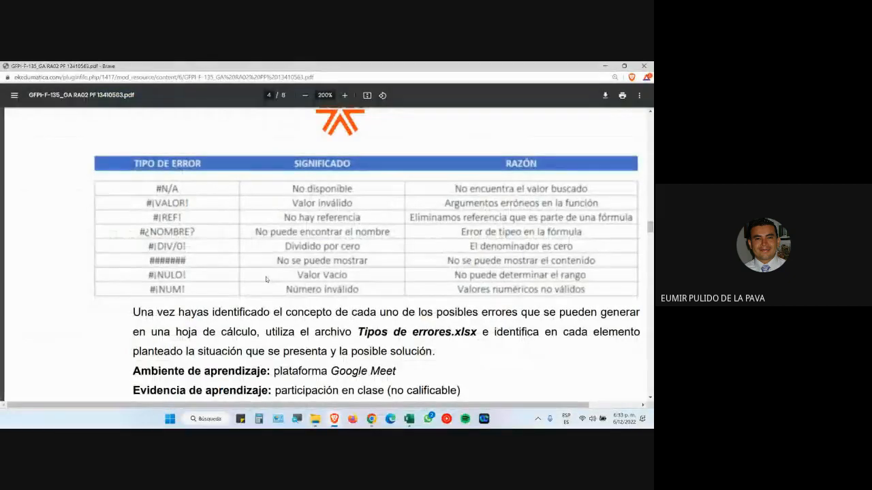
- Check the Google Meet call, and return to the Excel workbook to inspect the stock quantity formula in F11
left_click(327, 379)
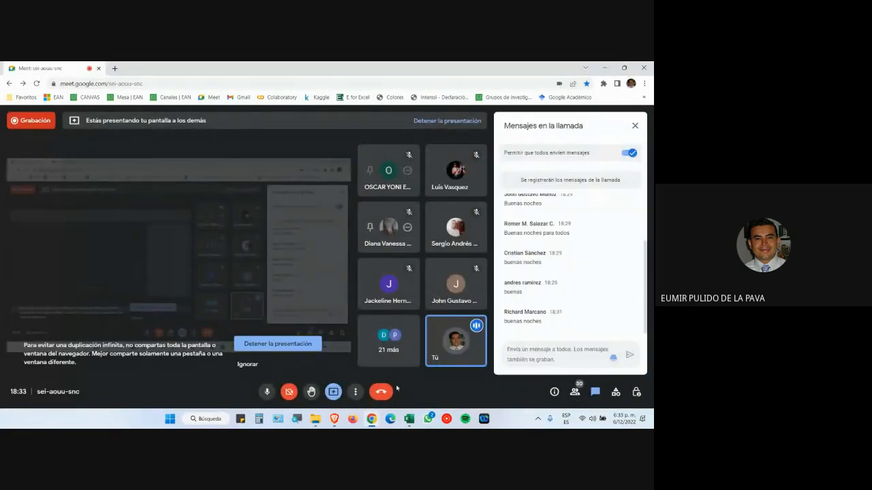
left_click(409, 418)
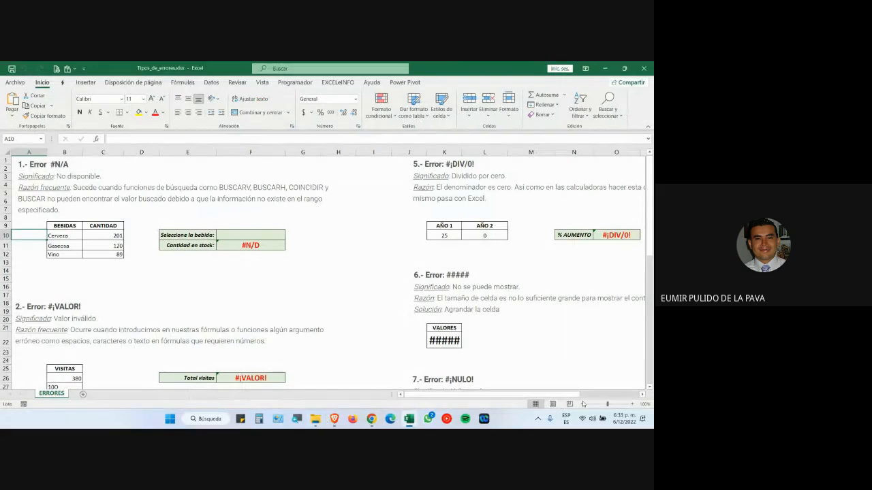
scroll(227, 270, "up", 4)
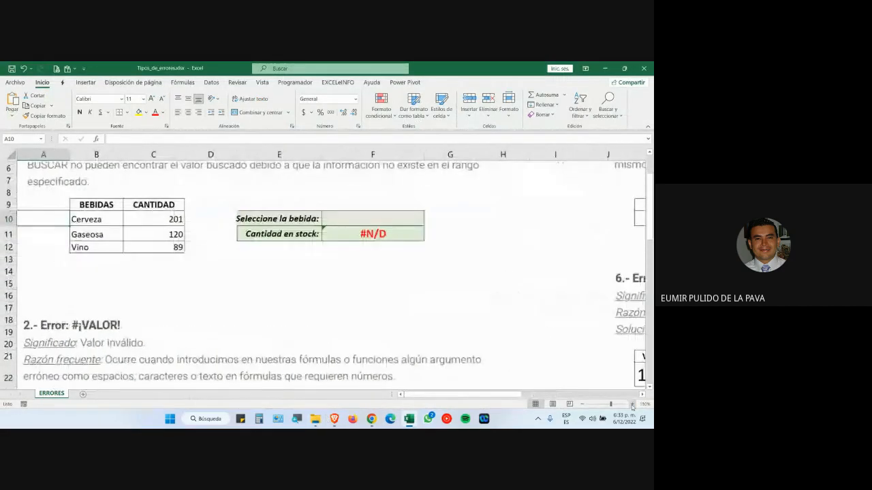
left_click(402, 304)
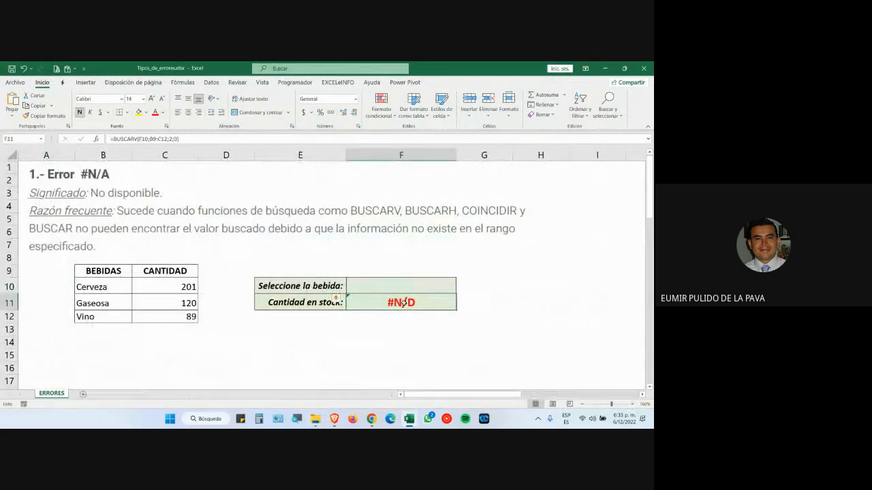
- Switch to the PDF guide in Brave, magnify the error table, and draw a box around #N/A
mouse_move(334, 419)
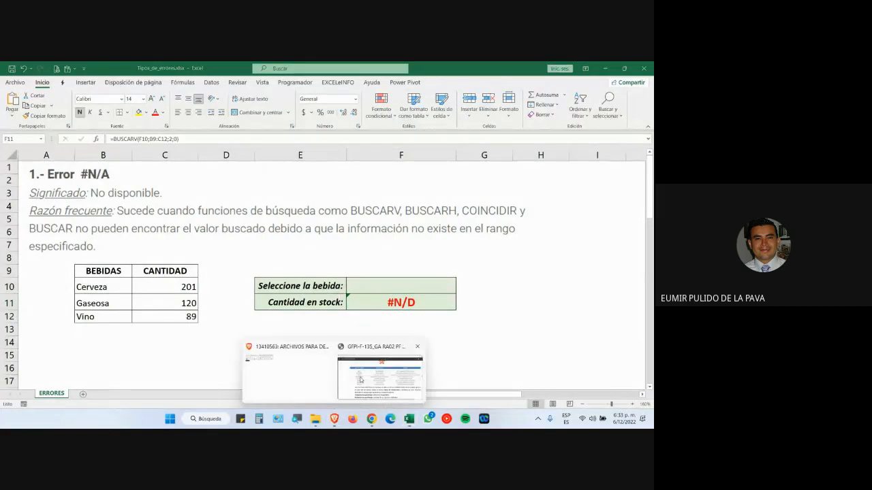
left_click(362, 379)
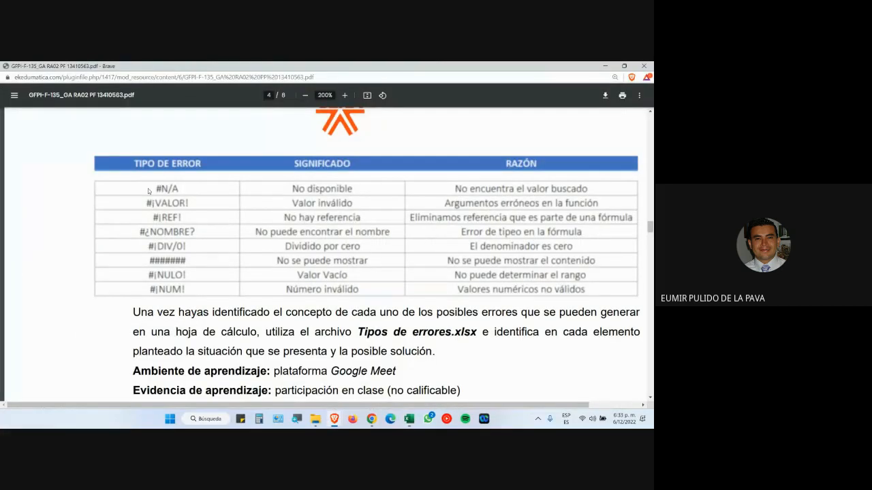
key("ctrl+1")
left_click(133, 196)
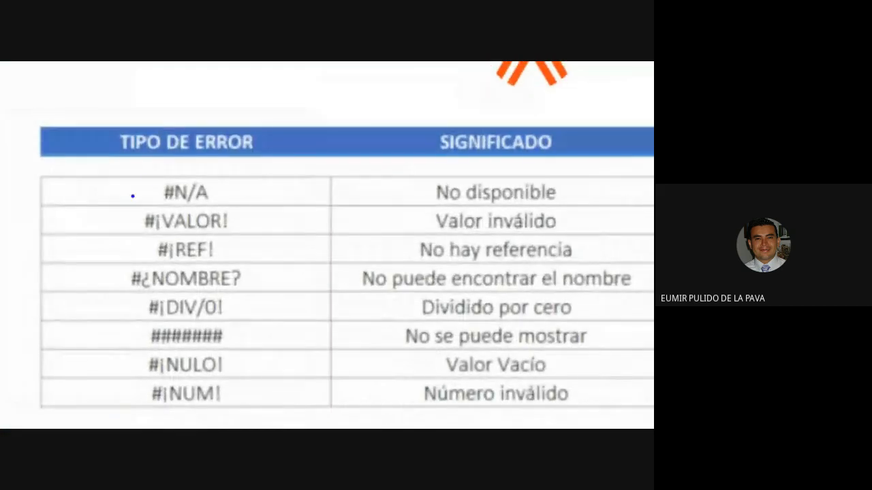
left_click_drag(146, 172, 217, 206)
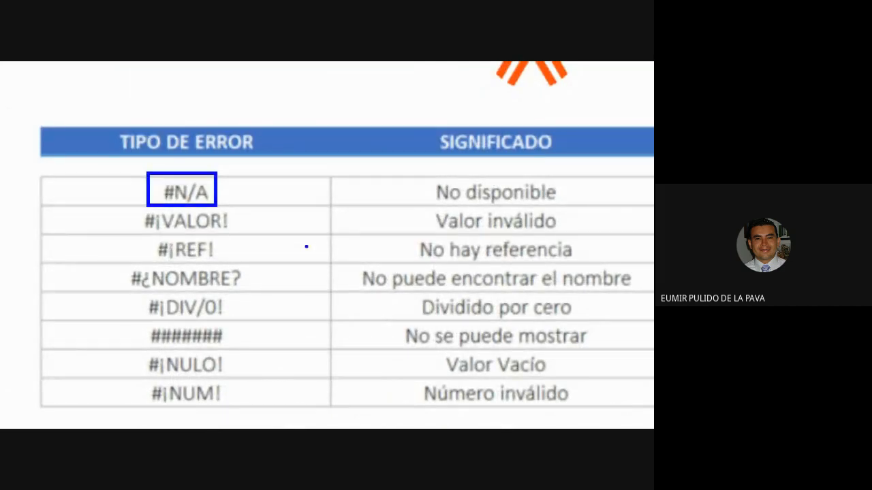
key("Escape")
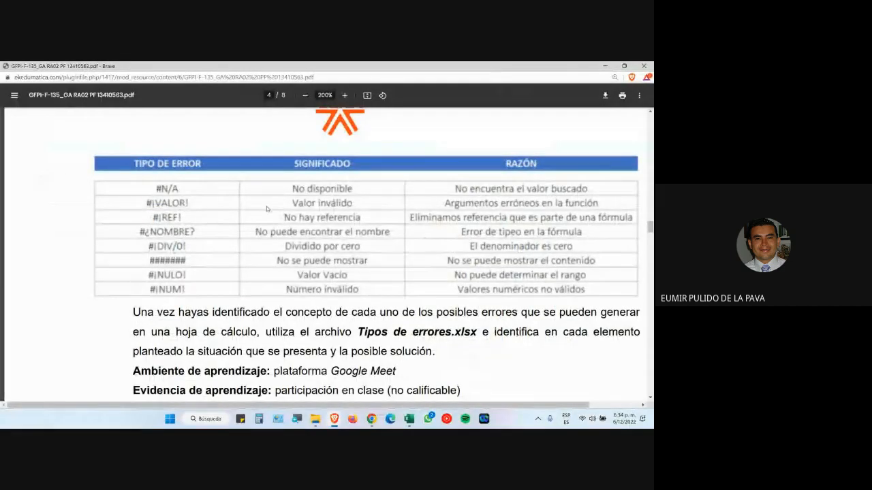
- Switch to the Excel workbook, check the Google Meet call in Chrome, and return to the workbook
key("alt+Tab")
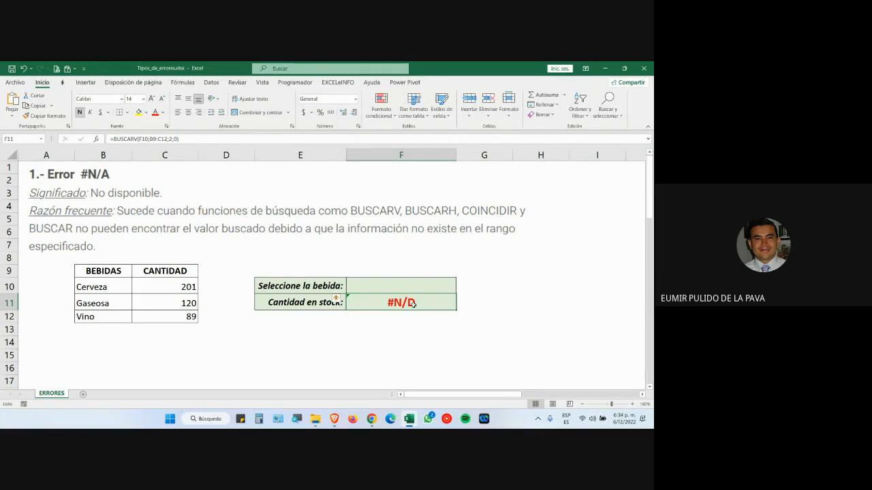
left_click(371, 419)
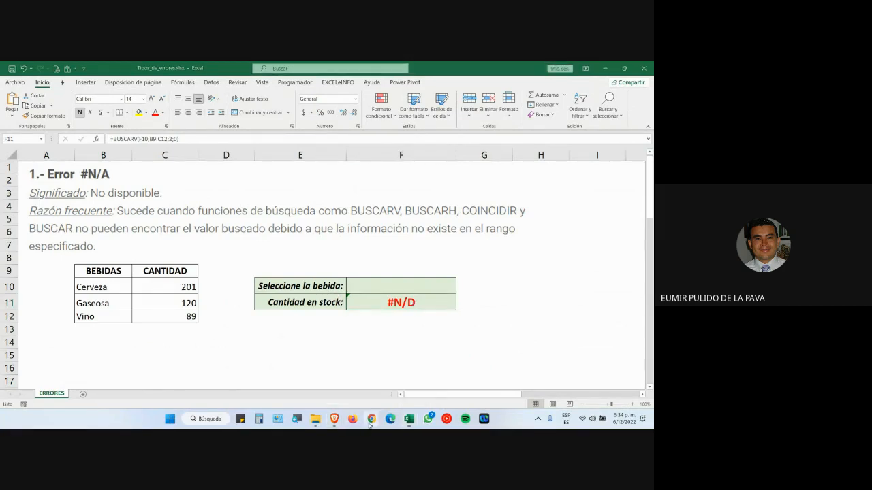
left_click(334, 378)
left_click(414, 195)
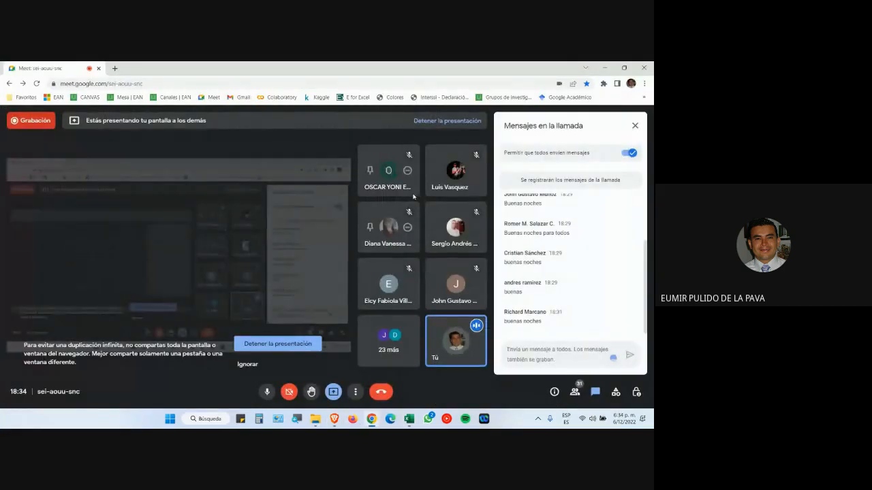
key("alt+Tab")
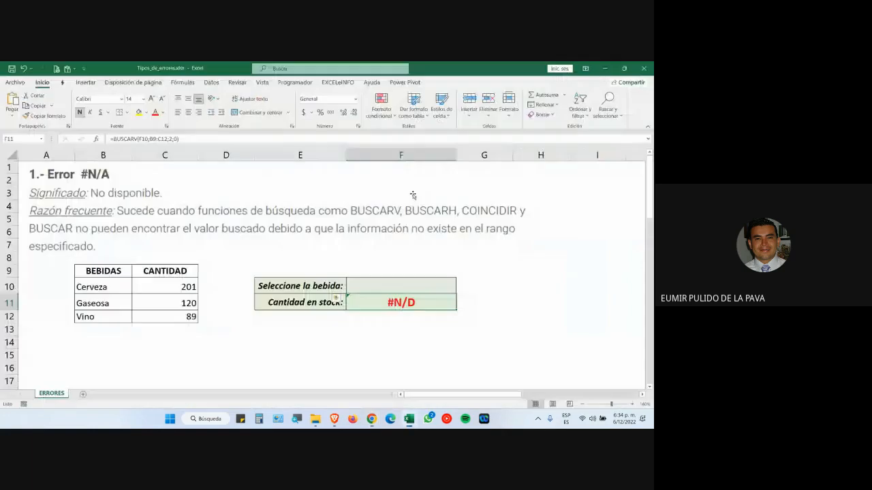
- Inspect the stock quantity formula in F11, highlighting the whole BUSCARV expression
double_click(412, 302)
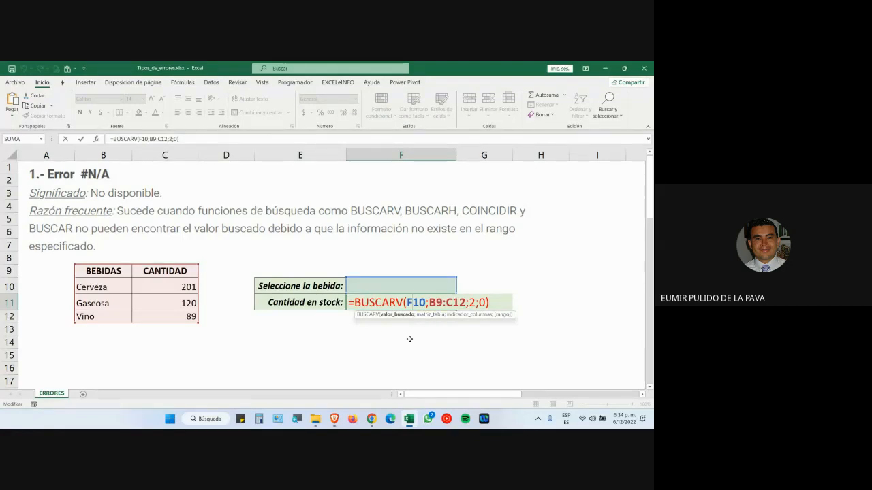
left_click_drag(350, 304, 516, 310)
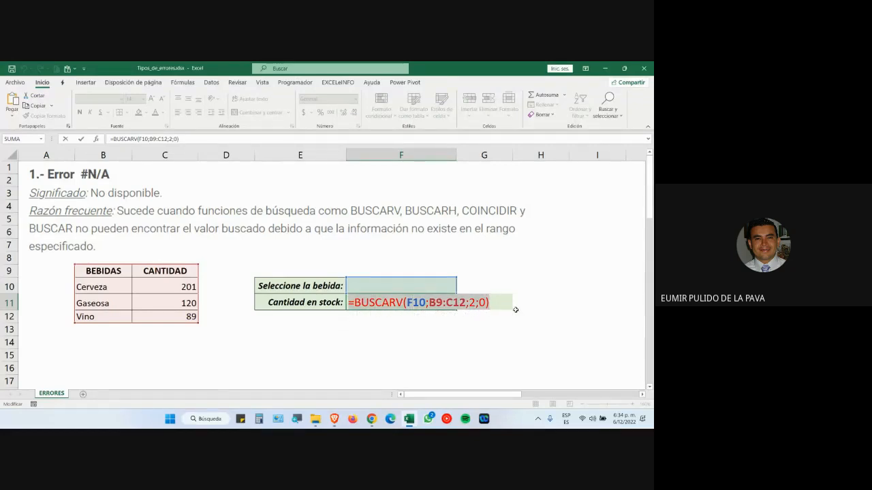
key("Return")
left_click(429, 303)
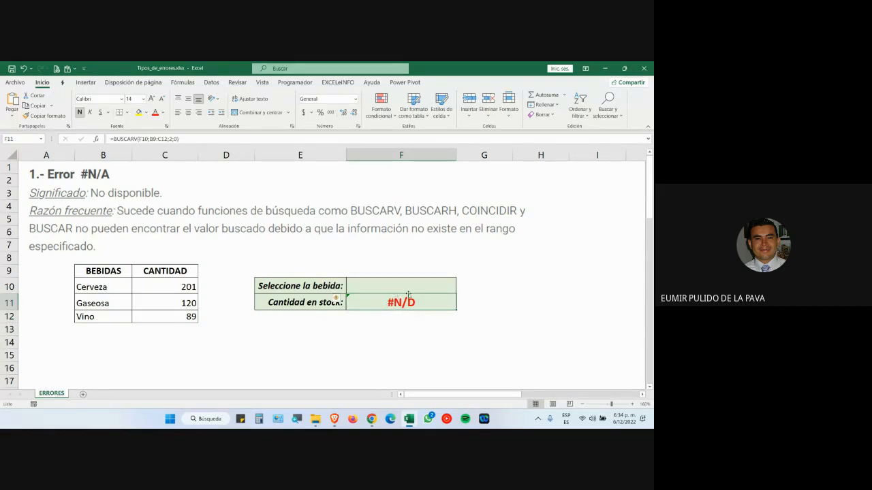
- Point out the #N/A explanation, and examine the F10 lookup argument of the BUSCARV formula in F11
left_click(75, 197)
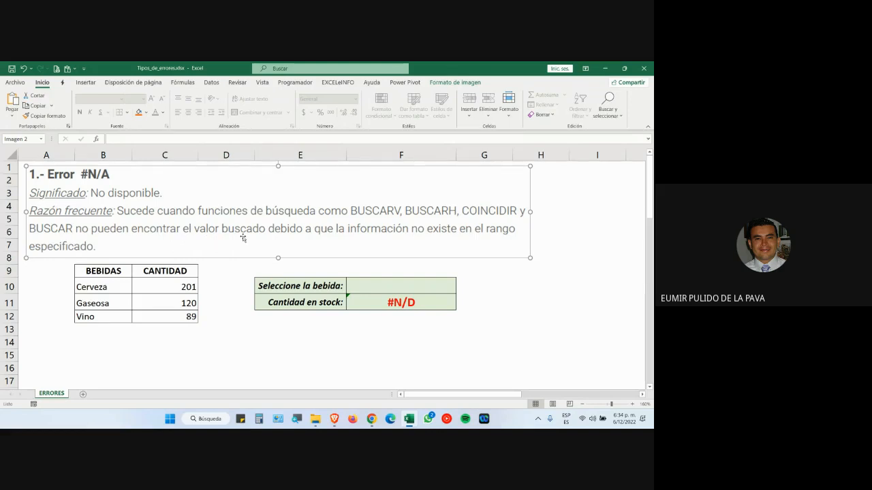
double_click(407, 303)
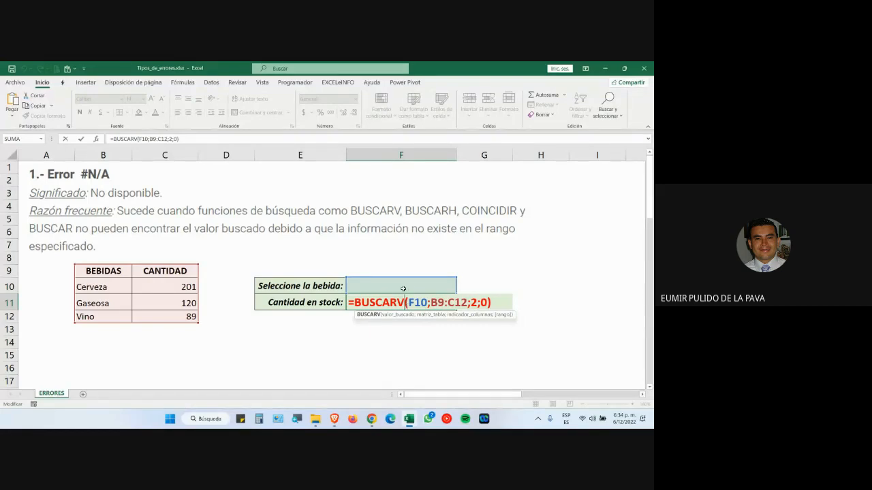
left_click_drag(407, 303, 428, 302)
key("Escape")
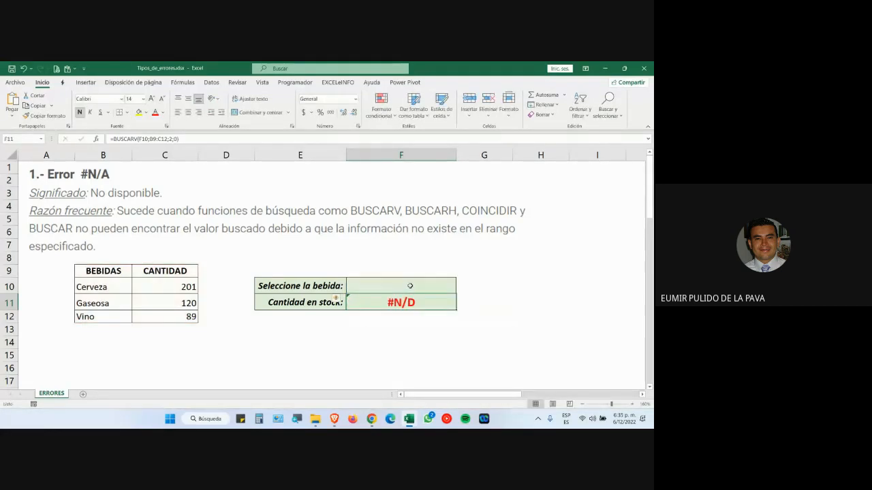
- Choose Gaseosa as the drink in F10, and clear that cell again
left_click(408, 286)
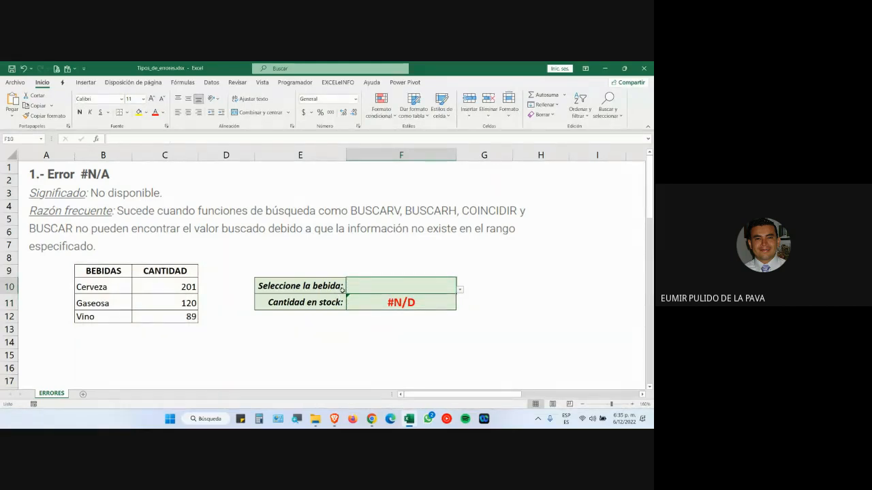
left_click(459, 291)
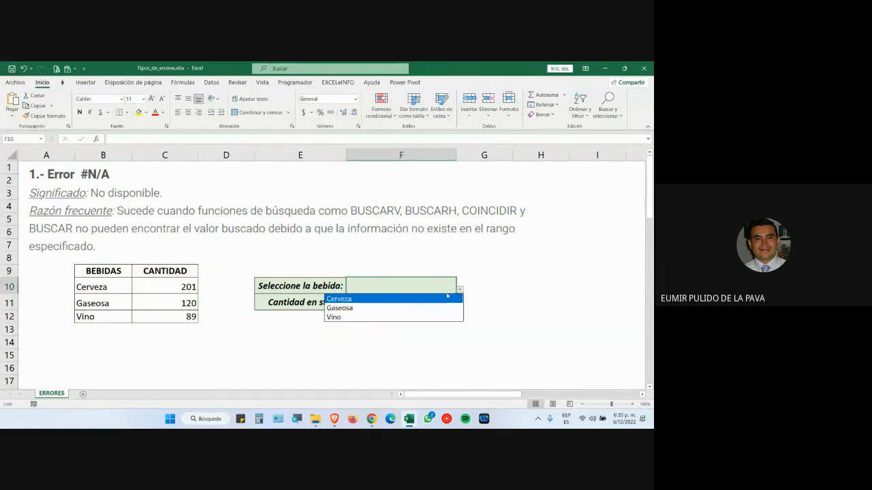
left_click(388, 307)
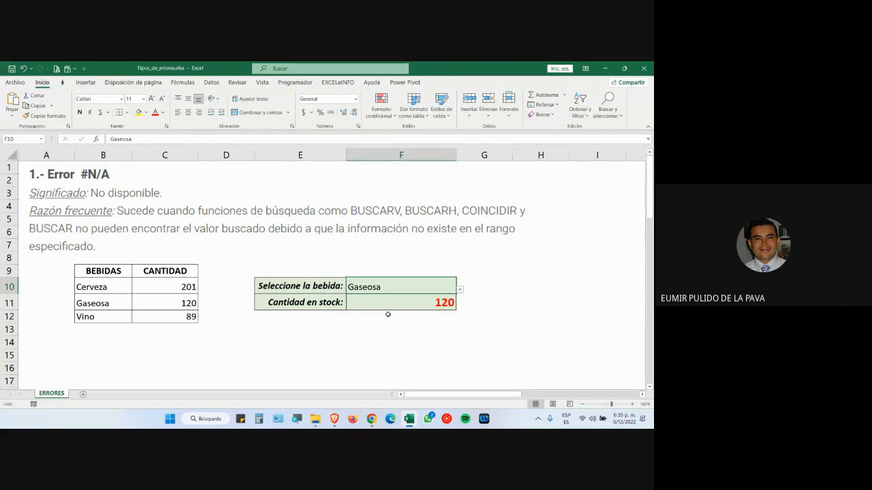
key("Delete")
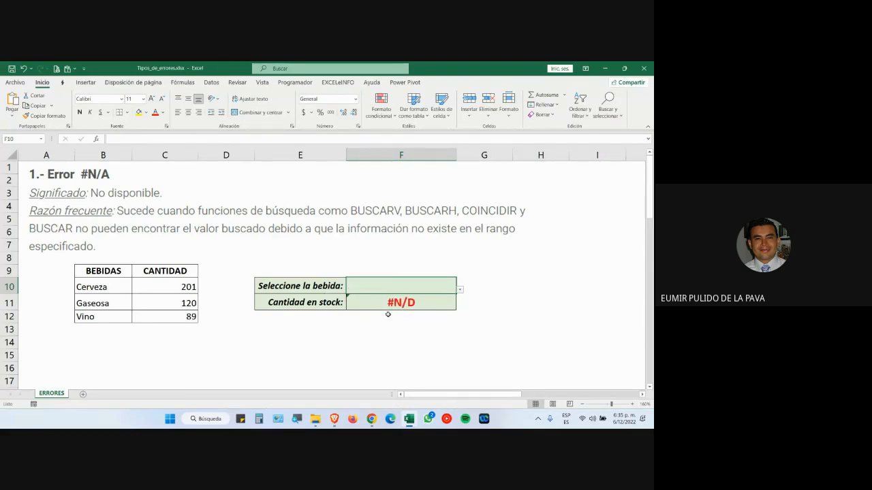
- Select the drinks table B9:C12, and highlight the BUSCARV function name in the F11 formula
left_click_drag(102, 274, 172, 317)
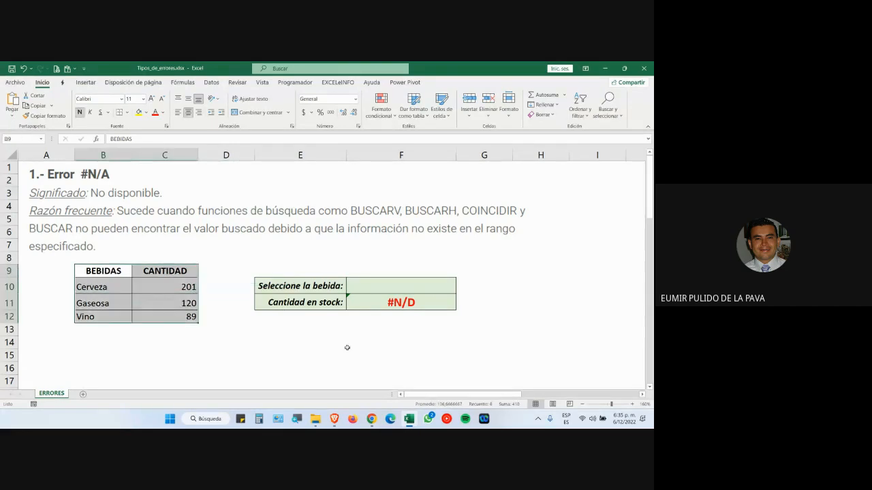
left_click(391, 303)
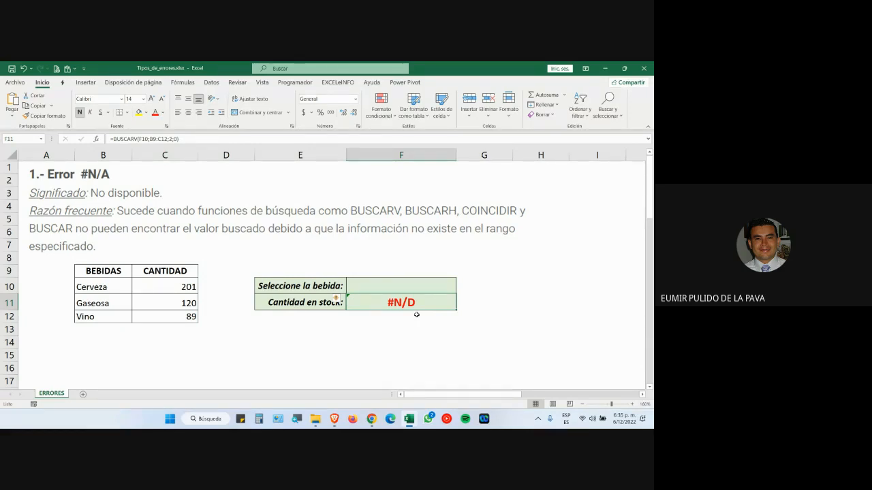
double_click(377, 307)
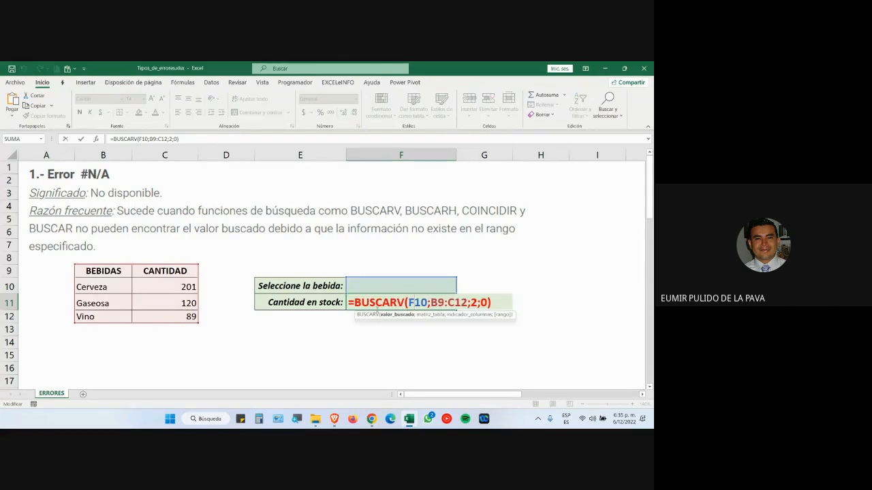
left_click_drag(357, 303, 403, 303)
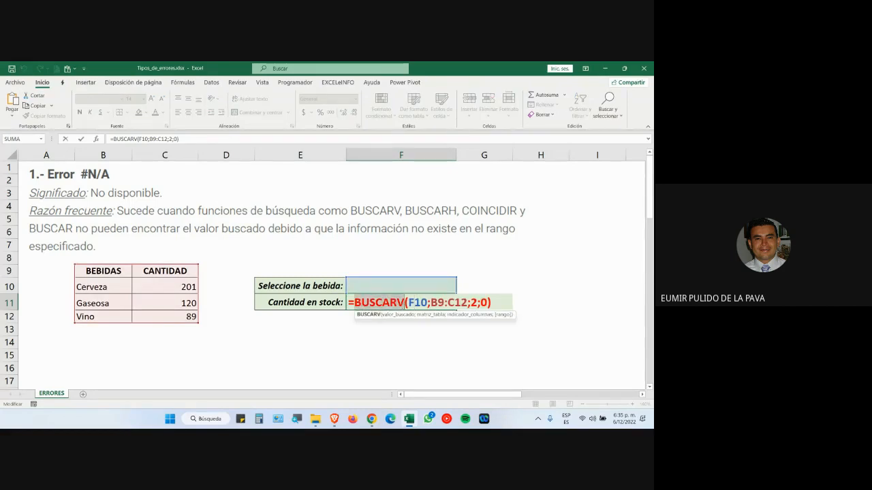
key("Escape")
- Fill the drinks table B9:C12 with yellow
left_click(411, 285)
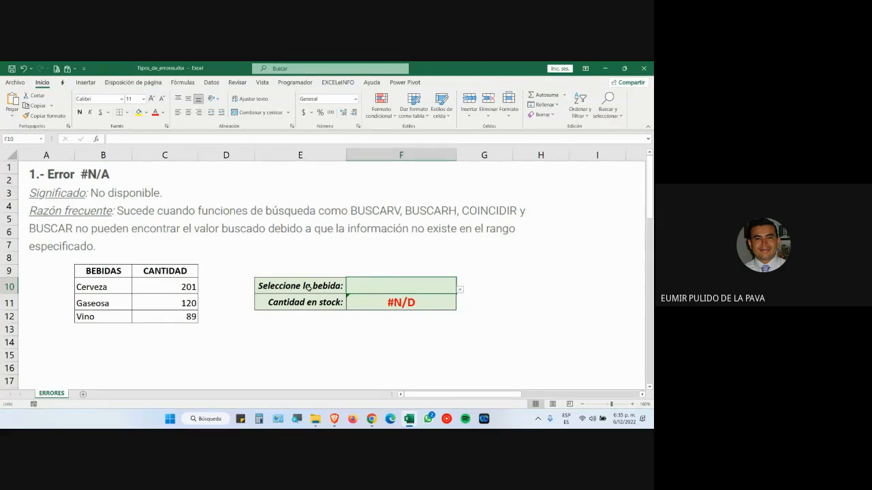
left_click_drag(89, 271, 163, 316)
left_click(139, 112)
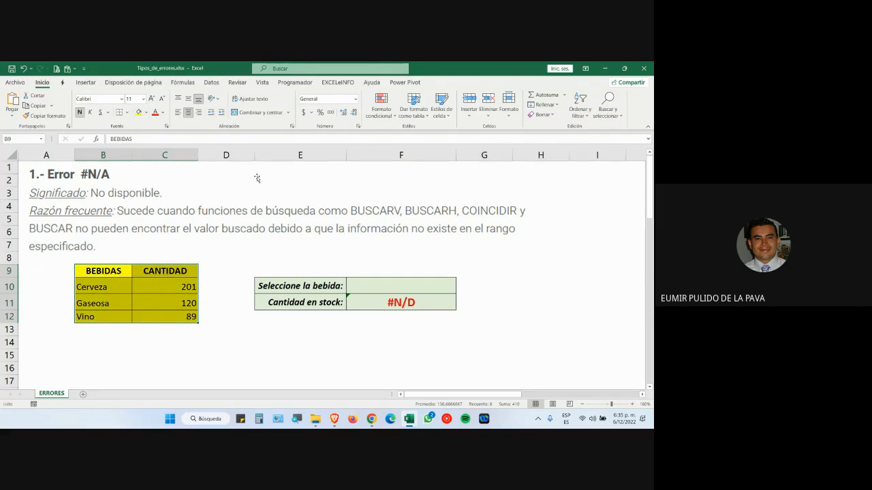
- Select the stock quantity error in F11, and choose Vino as the drink in F10
left_click(416, 286)
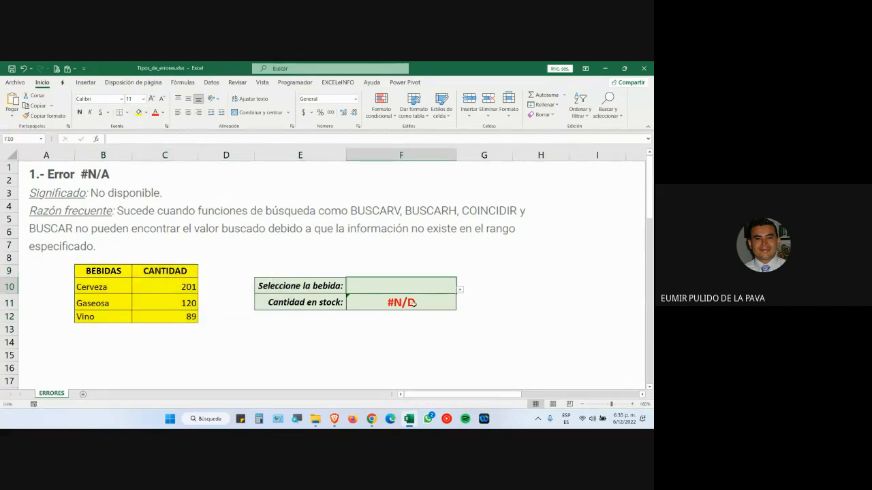
left_click(412, 303)
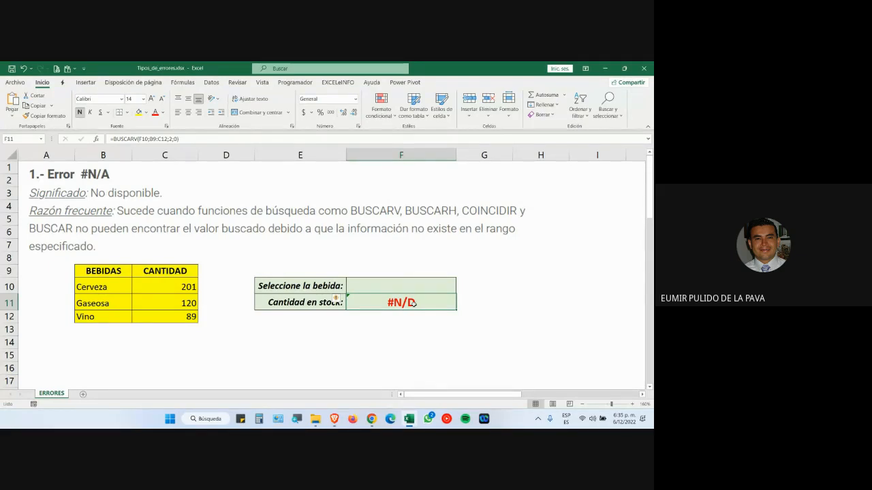
left_click(449, 290)
left_click(460, 290)
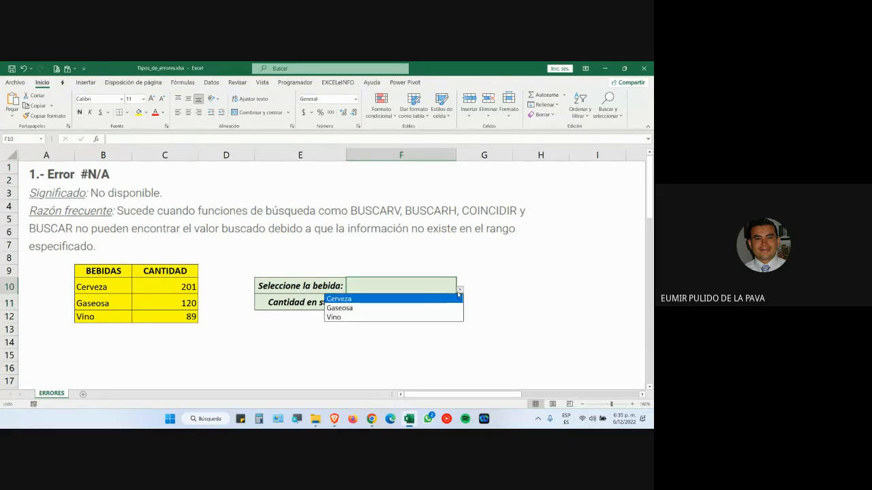
left_click(393, 317)
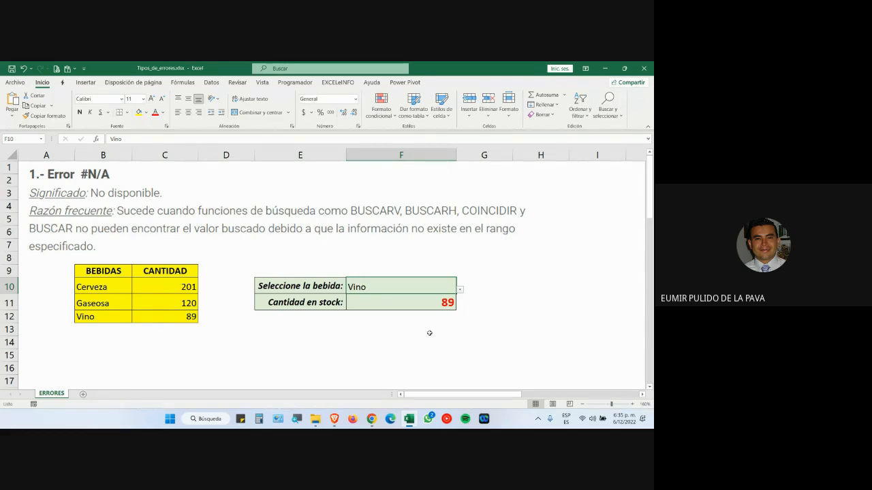
- Move on to the #¡VALOR! section, check the Google Meet call in Chrome, and return to the workbook
scroll(430, 333, "down", 5)
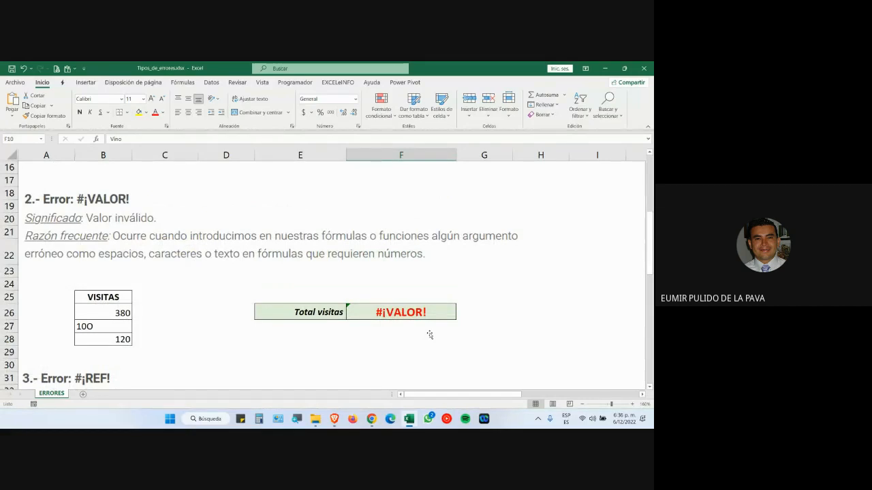
mouse_move(371, 419)
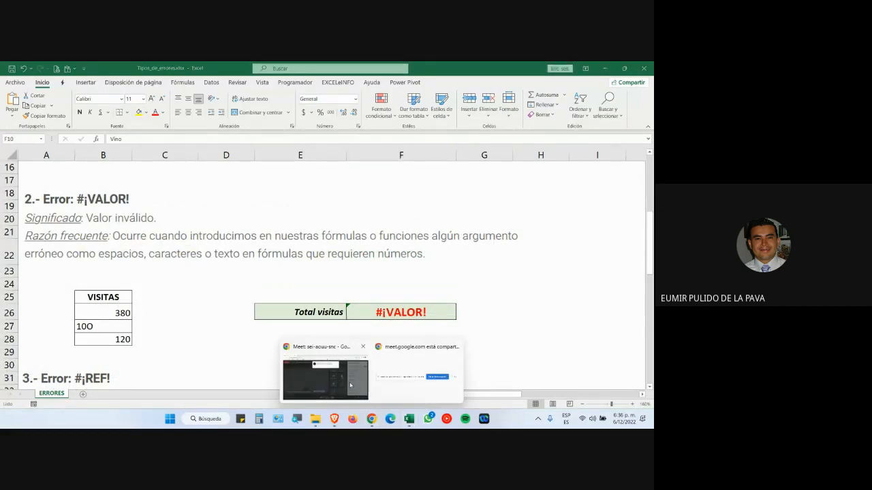
left_click(351, 386)
left_click(403, 154)
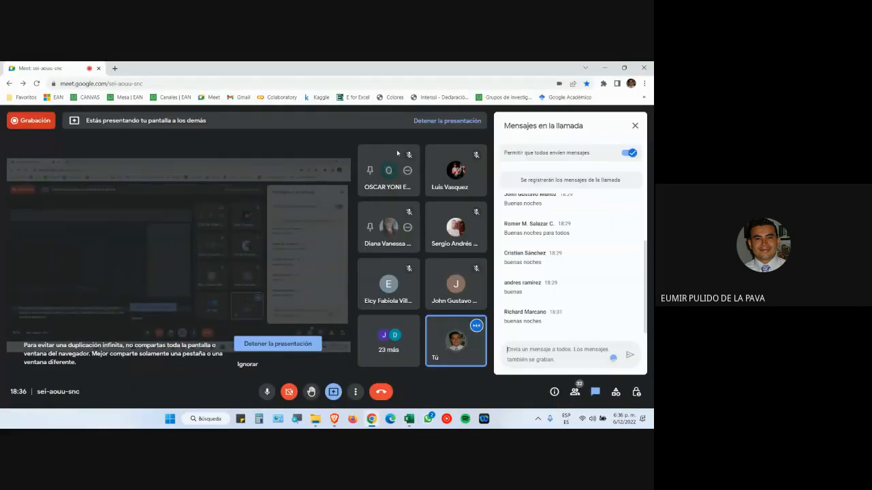
key("alt+Tab")
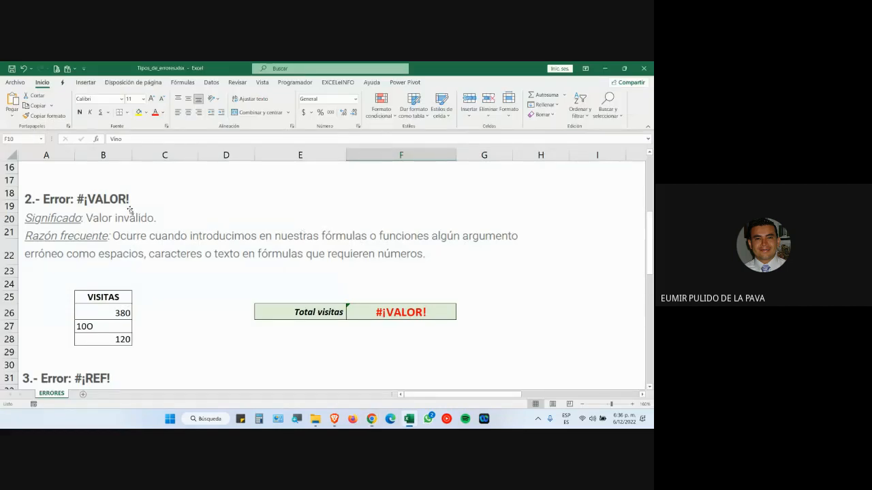
- Inspect the total visits formula in F26, highlighting the whole sum of B26, B27 and B28
left_click(431, 312)
key("F2")
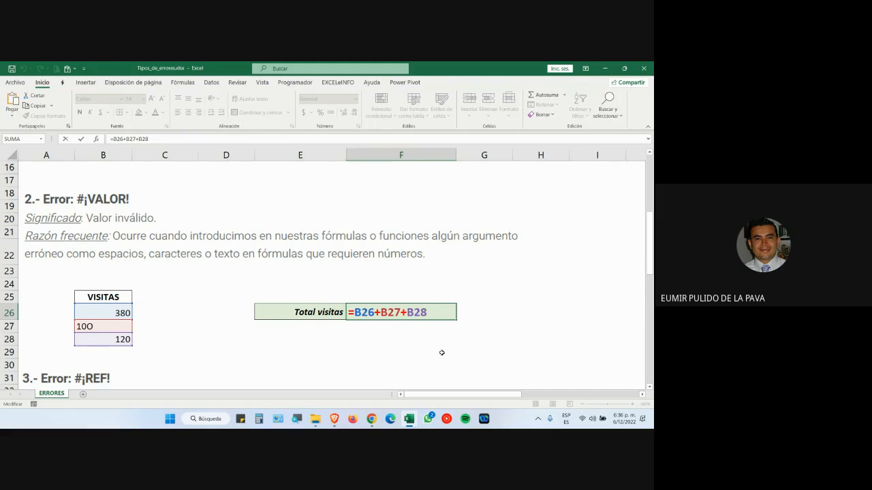
left_click_drag(424, 312, 348, 312)
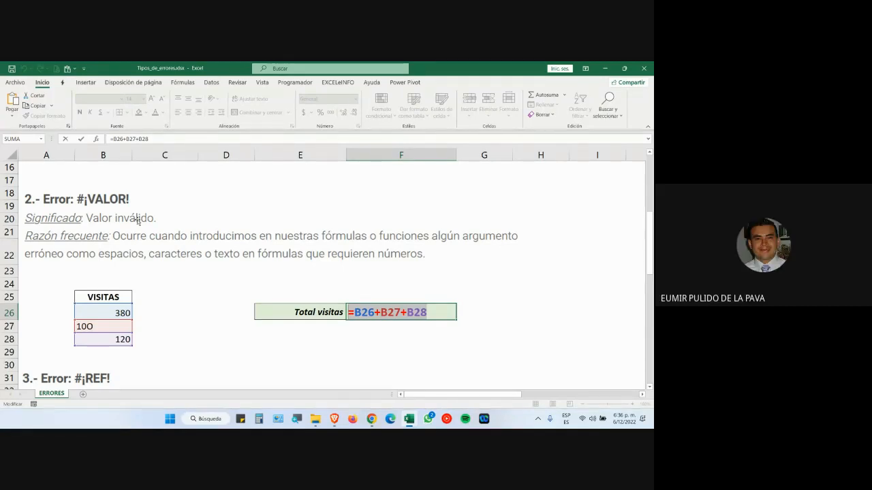
- Select the #¡VALOR! explanation image, magnify it, and draw a box around Valor inválido
left_click(118, 199)
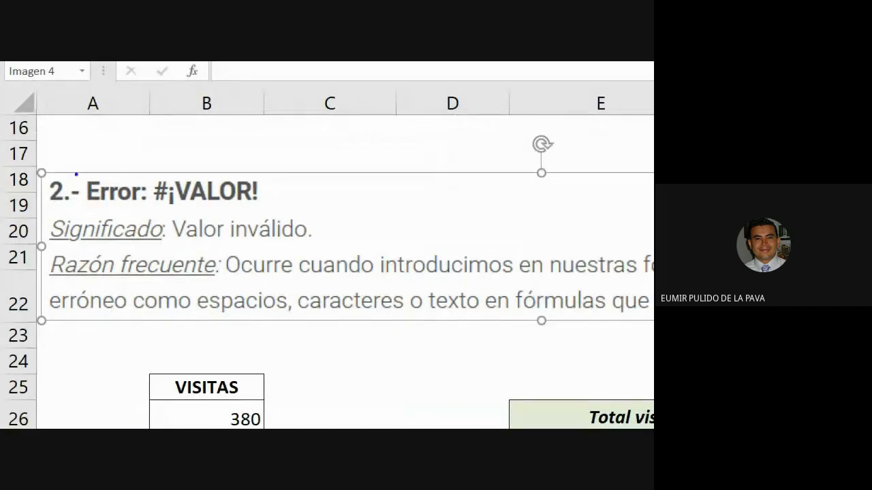
mouse_move(159, 205)
left_mouse_down()
mouse_move(179, 225)
mouse_move(317, 244)
left_mouse_up()
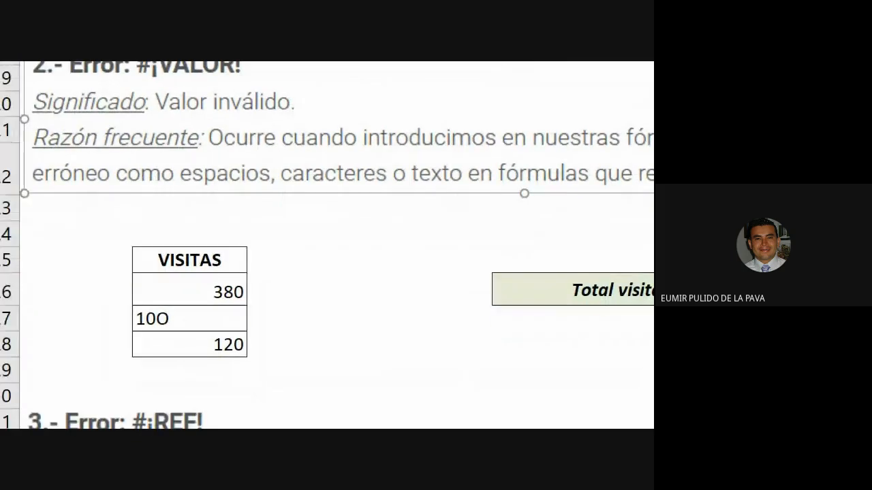
- On the magnified VISITAS table, box the values, draw an arrow to 10O, and circle 380 and 120
mouse_move(111, 264)
left_mouse_down()
mouse_move(171, 290)
mouse_move(264, 368)
left_mouse_up()
left_click_drag(180, 320, 348, 321)
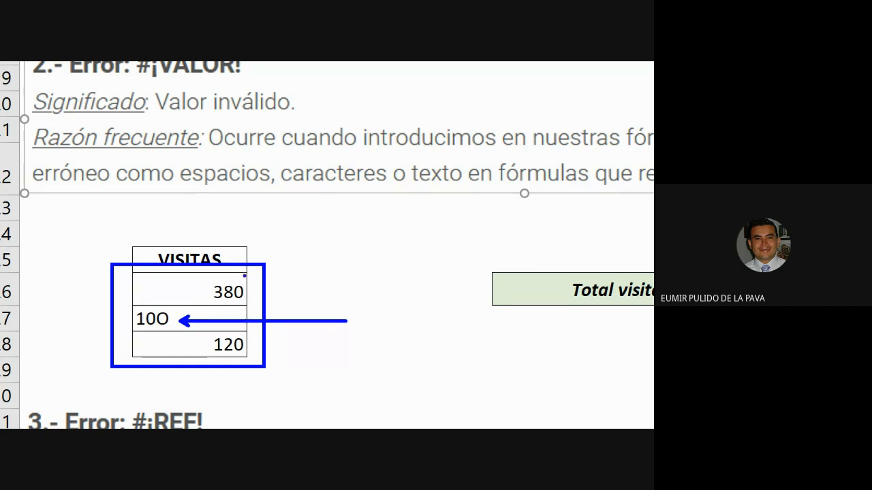
mouse_move(244, 275)
left_mouse_down()
mouse_move(203, 286)
mouse_move(232, 311)
mouse_move(257, 281)
mouse_move(236, 275)
left_mouse_up()
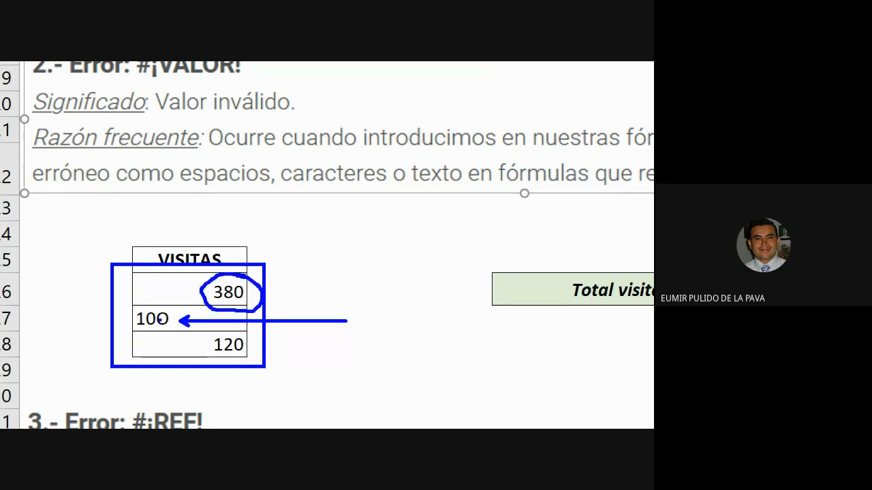
mouse_move(226, 327)
left_mouse_down()
mouse_move(198, 343)
mouse_move(254, 341)
mouse_move(220, 326)
left_mouse_up()
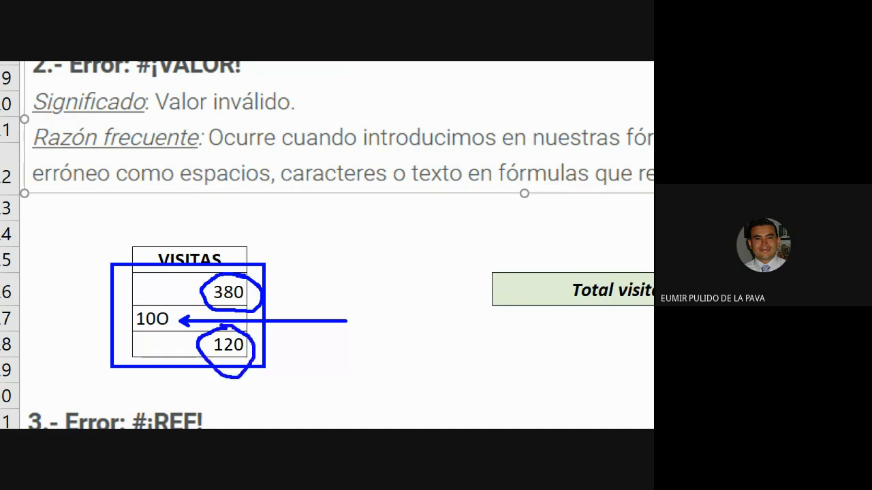
- Draw a box around the 10O value on the magnified VISITAS table, leave the annotation view, and select the #¡VALOR! explanation image
mouse_move(135, 304)
left_mouse_down()
mouse_move(179, 315)
mouse_move(129, 302)
left_mouse_up()
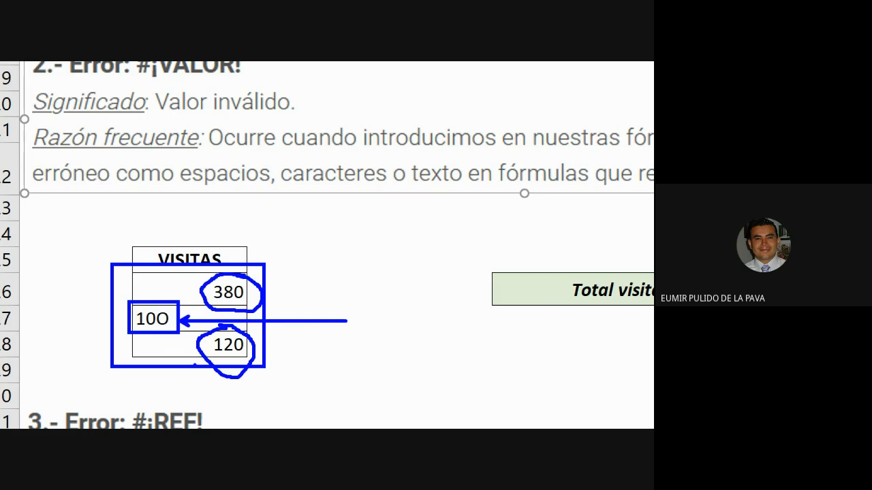
key("Escape")
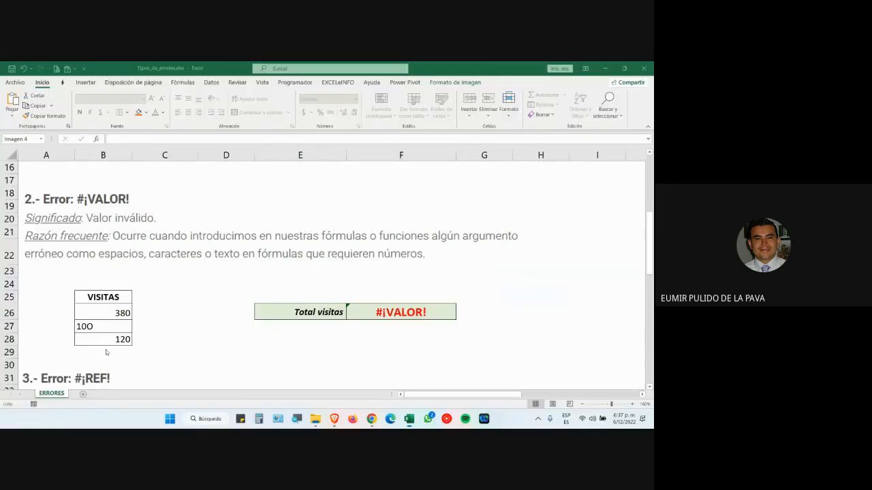
left_click(121, 220)
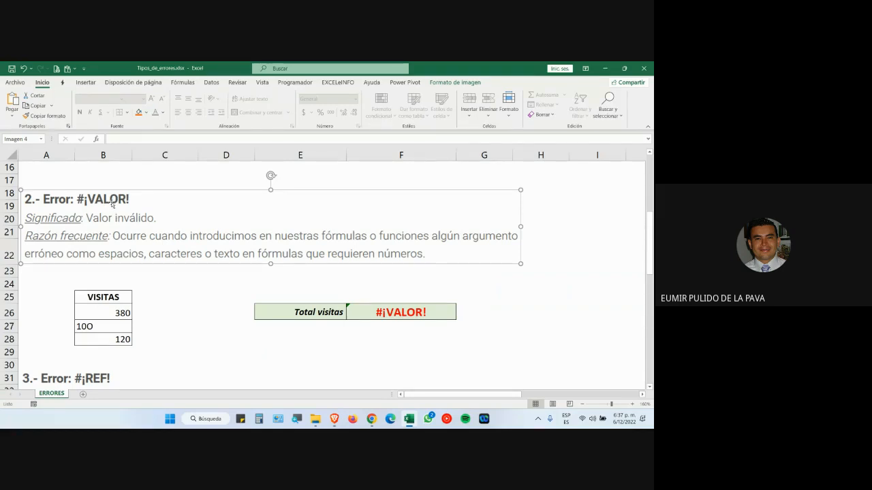
- Inspect the total visits formula in F26, highlighting its three cell references, and select the range across the VISITAS values
double_click(407, 310)
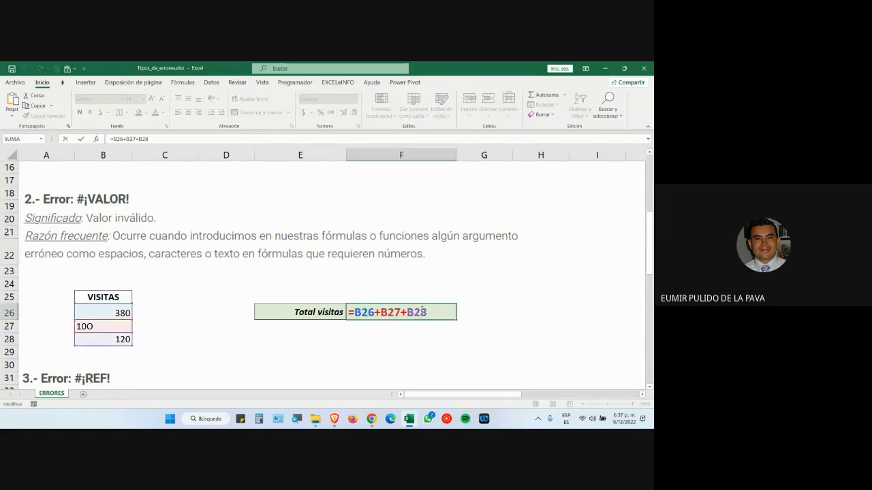
left_click_drag(427, 312, 355, 312)
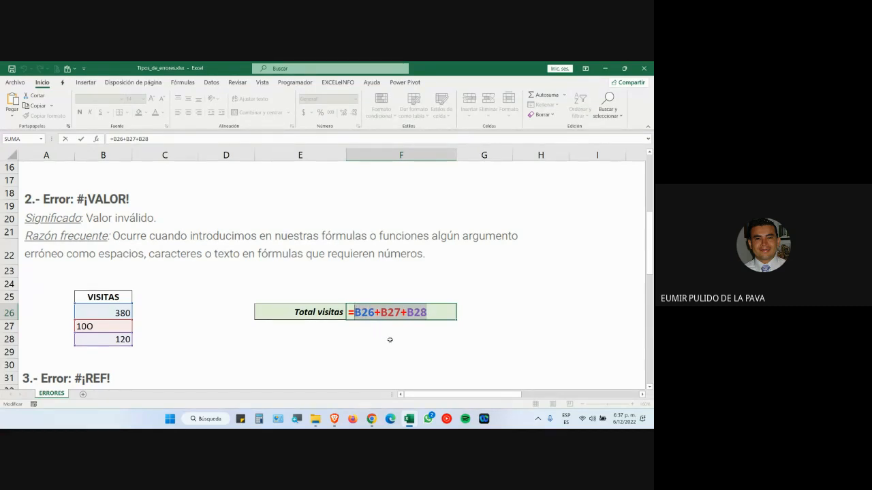
key("Escape")
left_click_drag(156, 312, 55, 339)
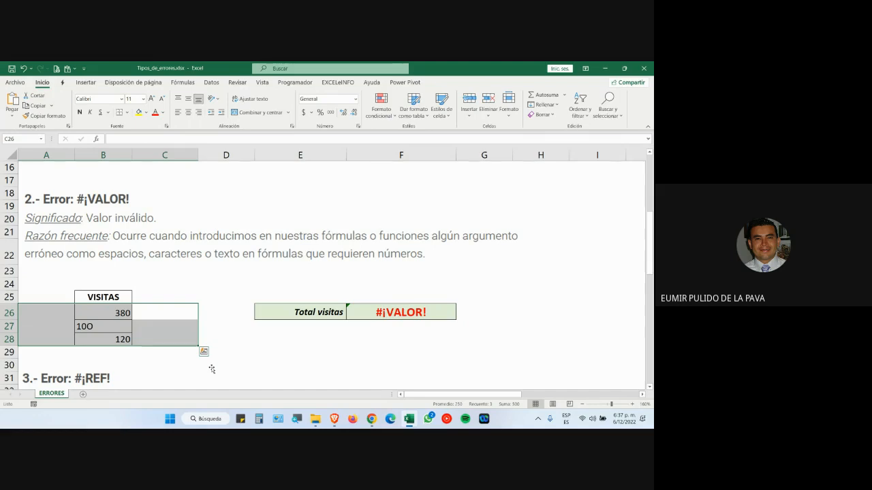
- Correct the invalid VISITAS entry in B27 by removing the letter O and setting the value to 100
double_click(107, 327)
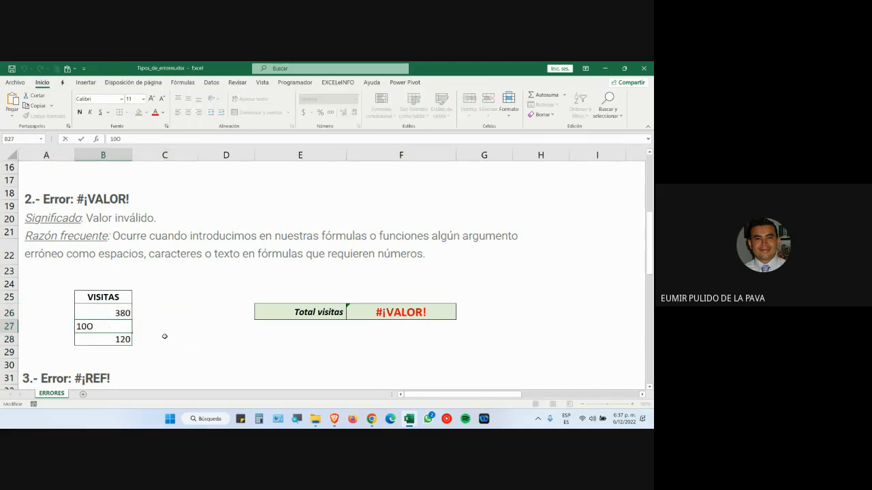
key("BackSpace")
key("Return")
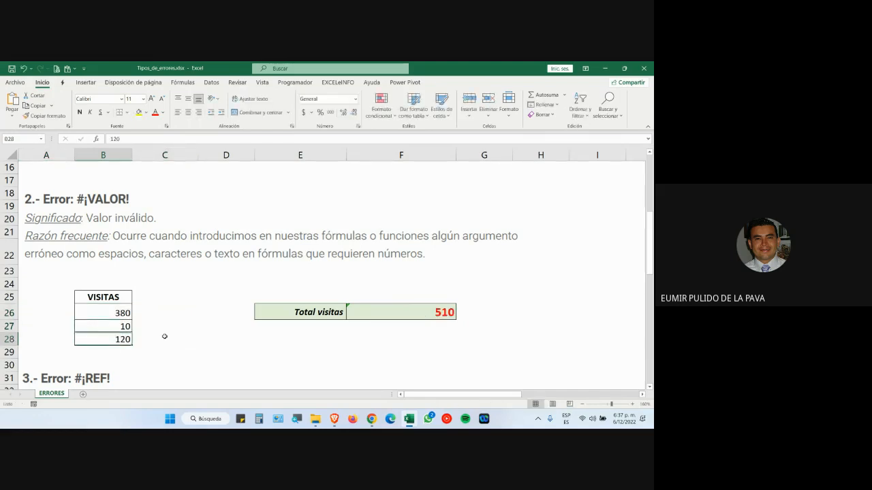
key("Up")
type("100")
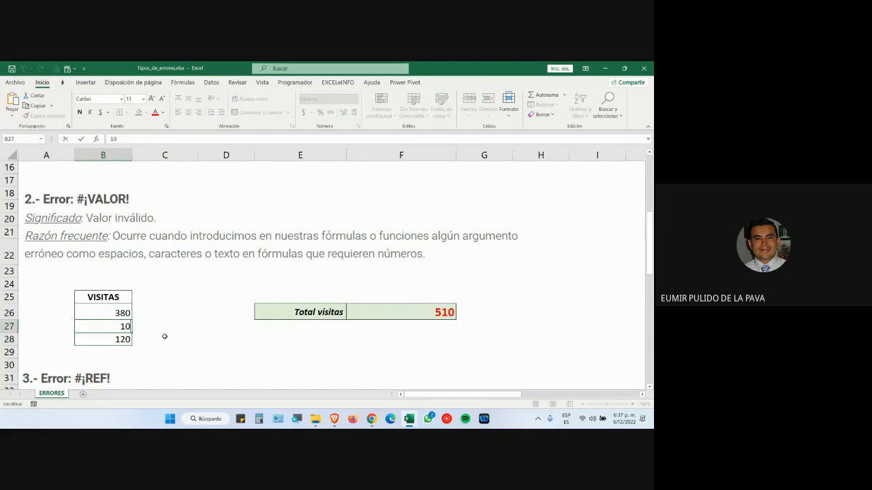
key("Return")
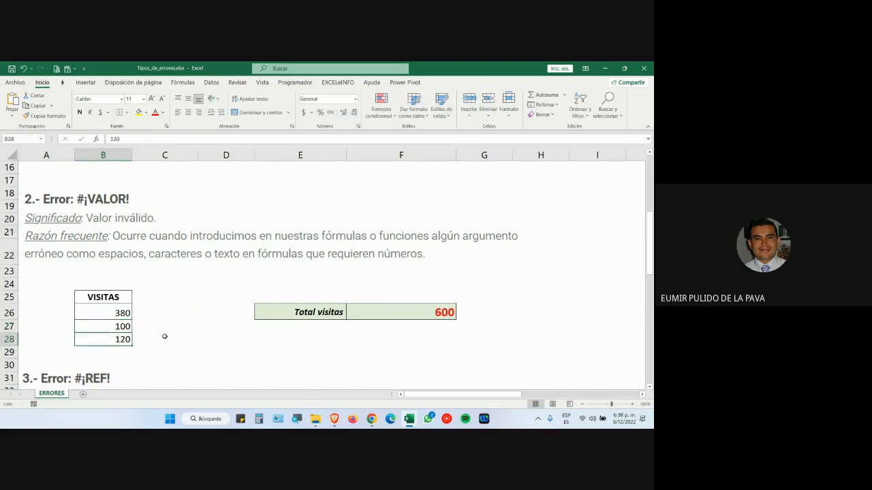
key("Up")
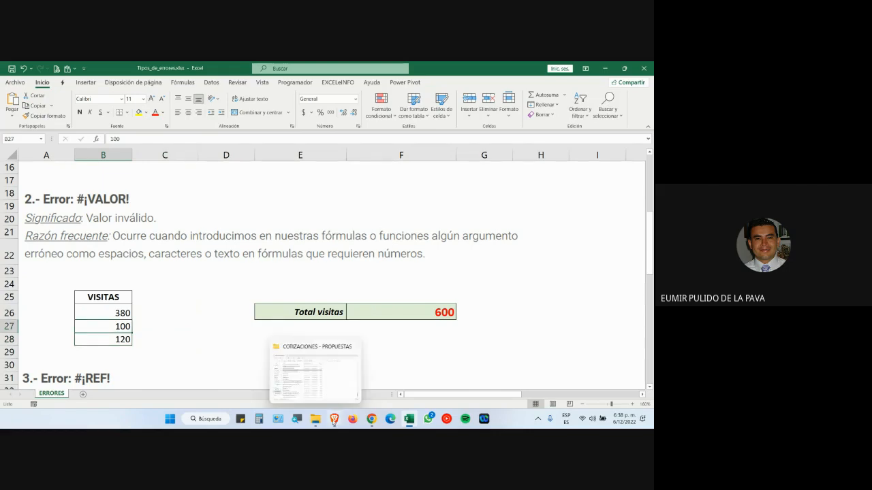
- Switch to the Google Meet call in Chrome to check the chat messages, and return to the Excel workbook
left_click(371, 419)
left_click(335, 379)
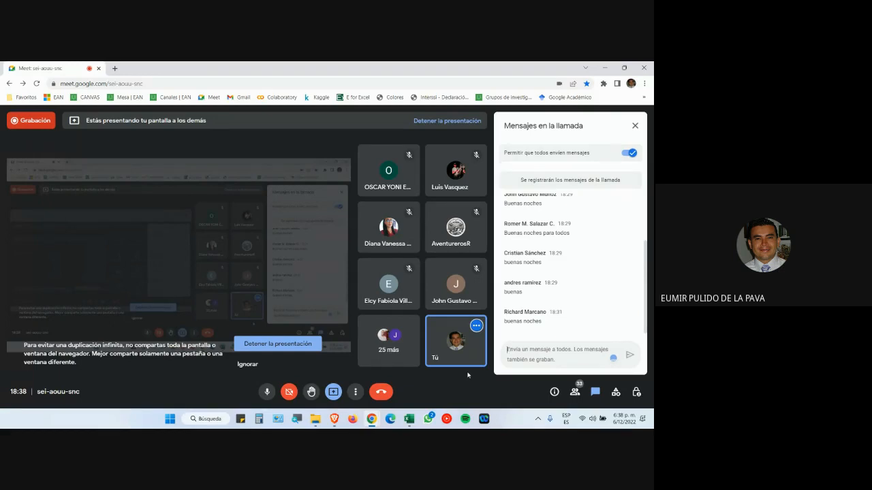
key("alt+Tab")
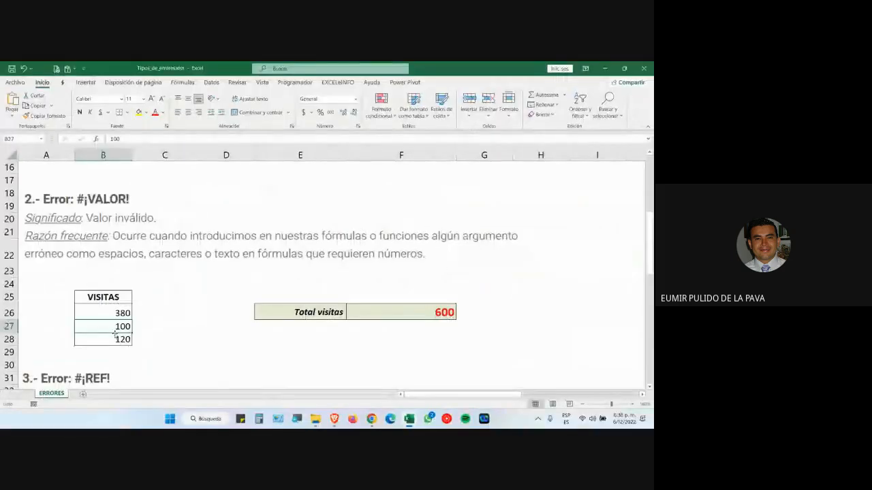
- Replace the last zero of the value in B27 with the letter O so the entry reads 10O
double_click(120, 326)
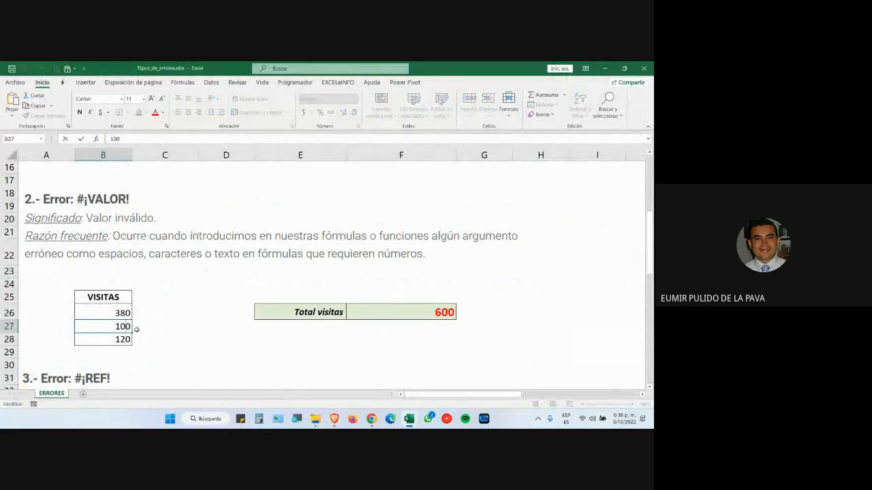
key("Delete")
type("O")
key("Tab")
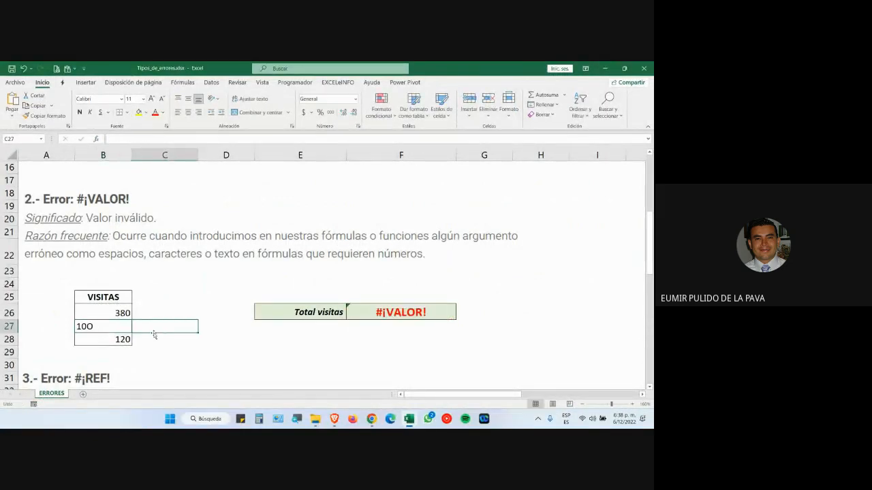
- Review the total visits formula in F26 and select the VISITAS values B26 to B28 it adds up
left_click(394, 316)
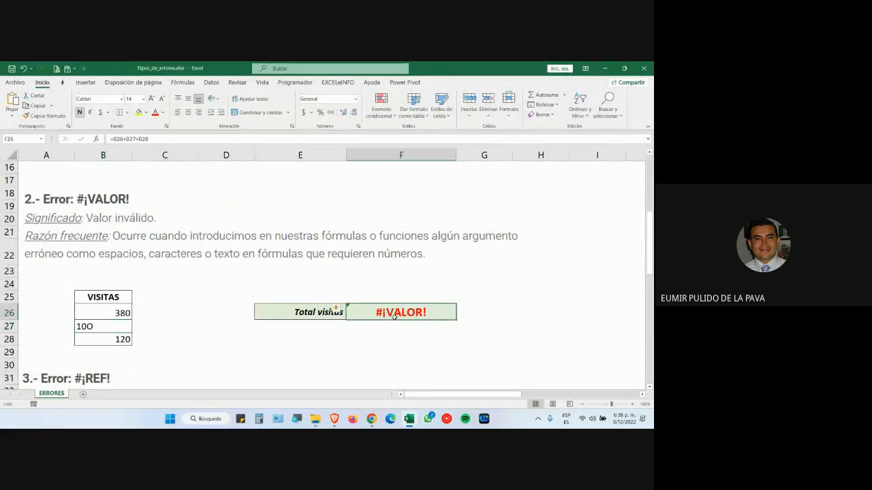
double_click(431, 316)
key("Return")
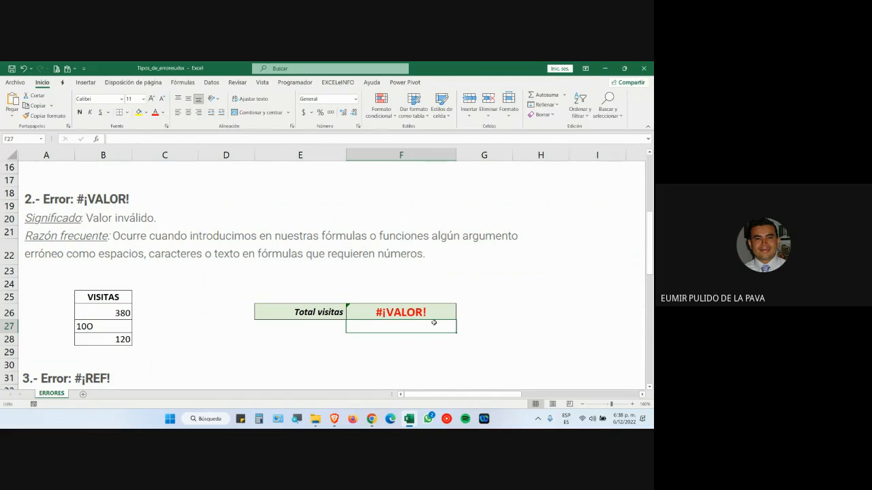
left_click(412, 313)
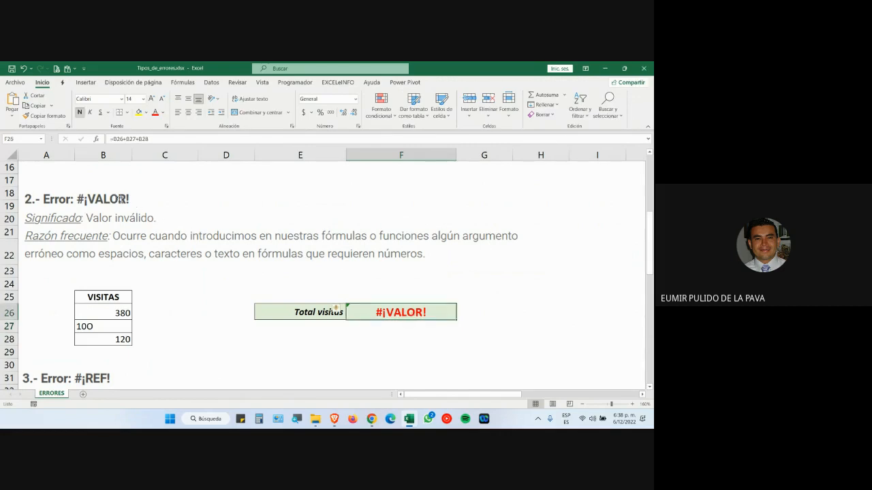
left_click_drag(124, 313, 116, 339)
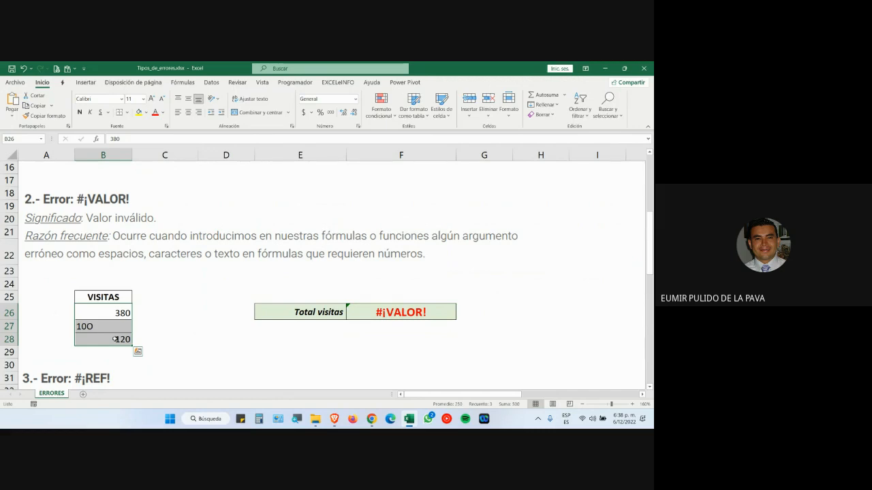
left_click(222, 336)
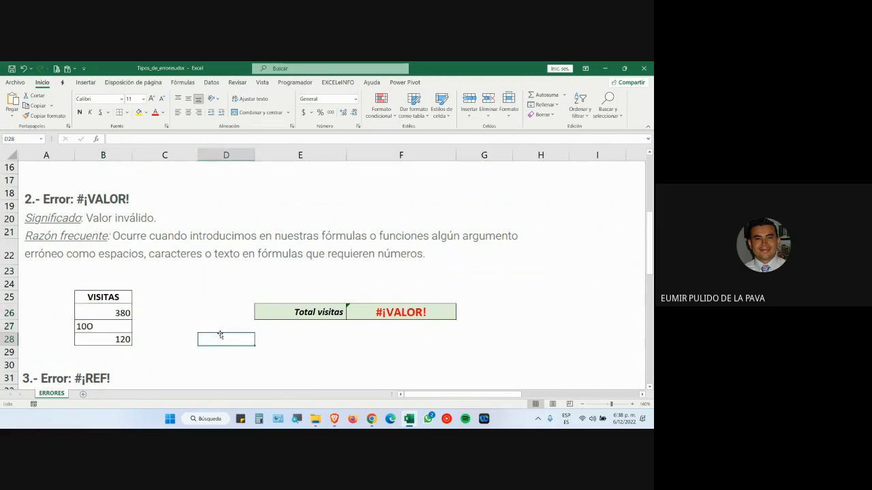
- Check the Google Meet chat in Chrome, return to the Excel workbook, and select the #N/A explanation image
left_click(372, 420)
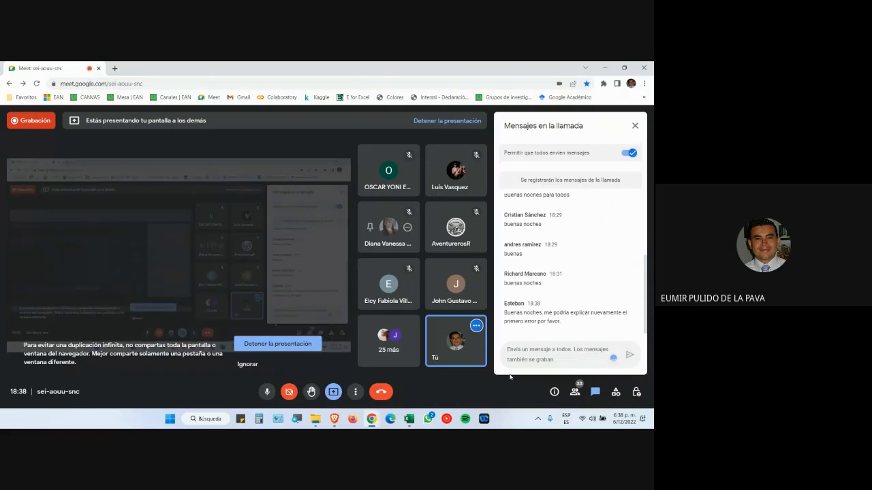
key("alt+Tab")
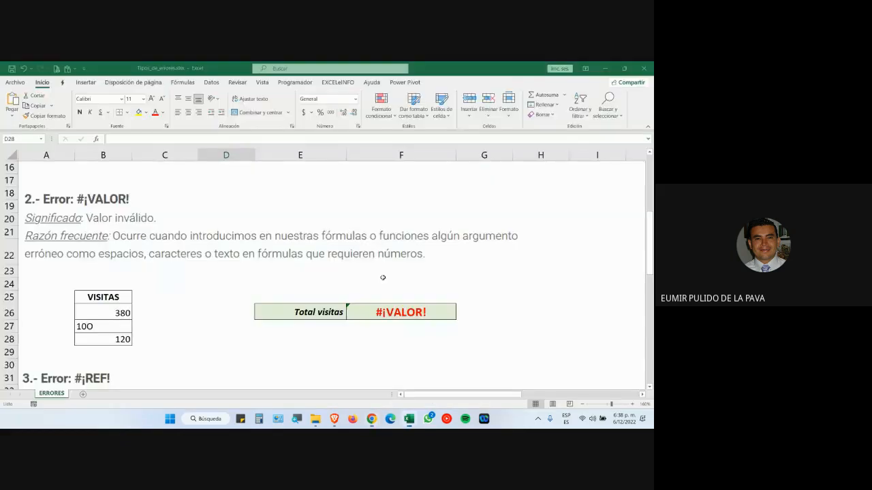
scroll(382, 277, "up", 7)
left_click(105, 180)
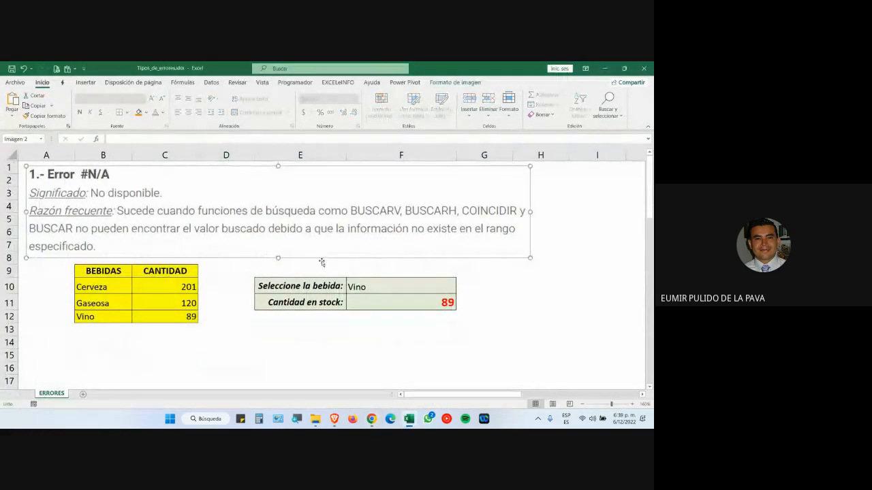
- Clear the chosen beverage in F10 and inspect the BUSCARV formula in F11, highlighting the function name
left_click(385, 287)
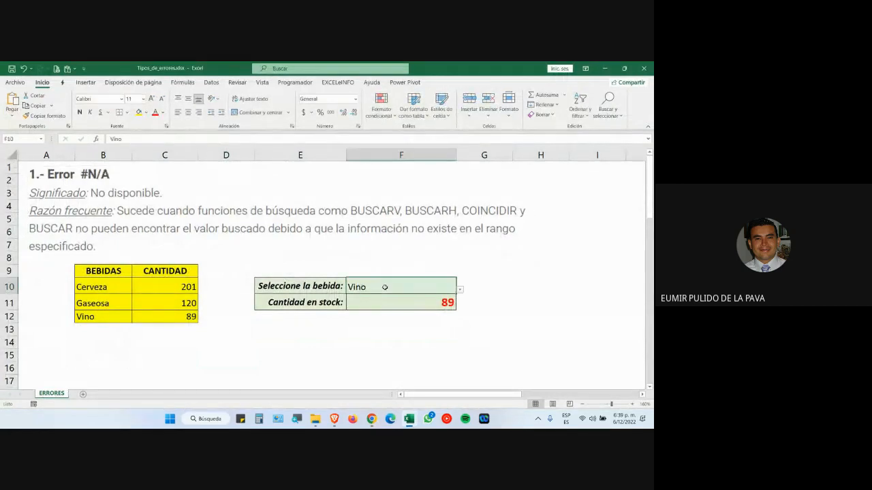
key("Delete")
double_click(411, 302)
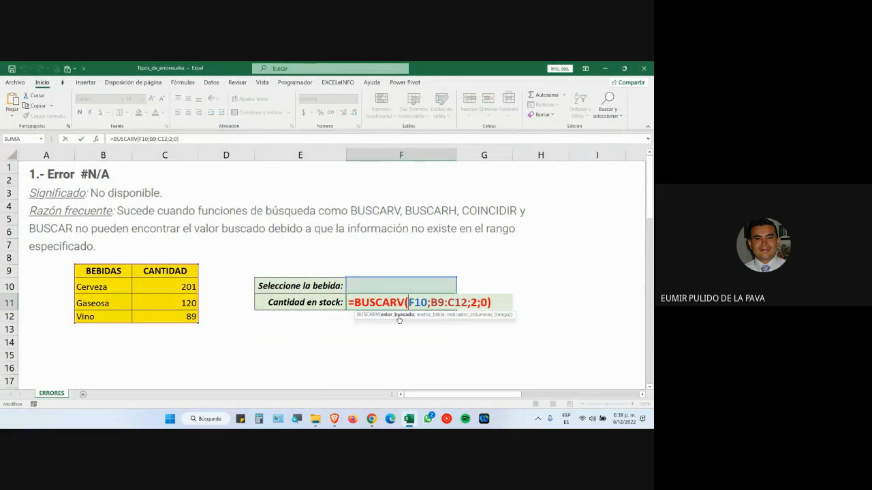
left_click_drag(349, 302, 405, 303)
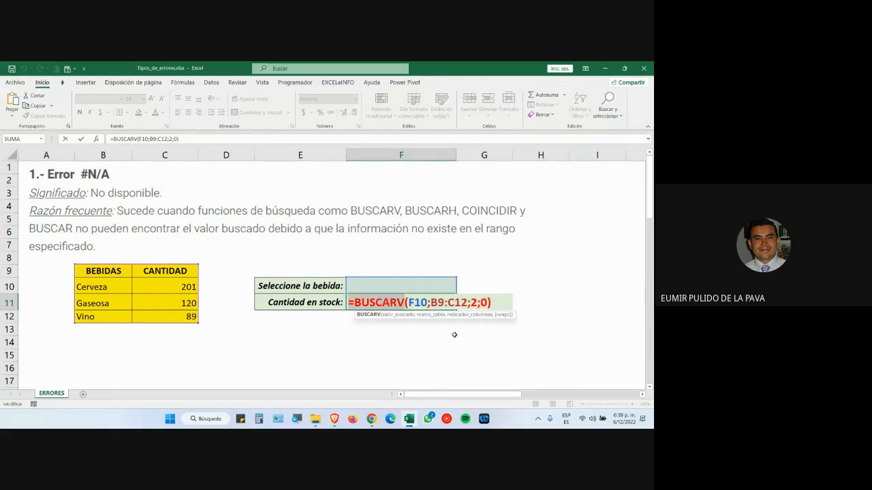
key("Escape")
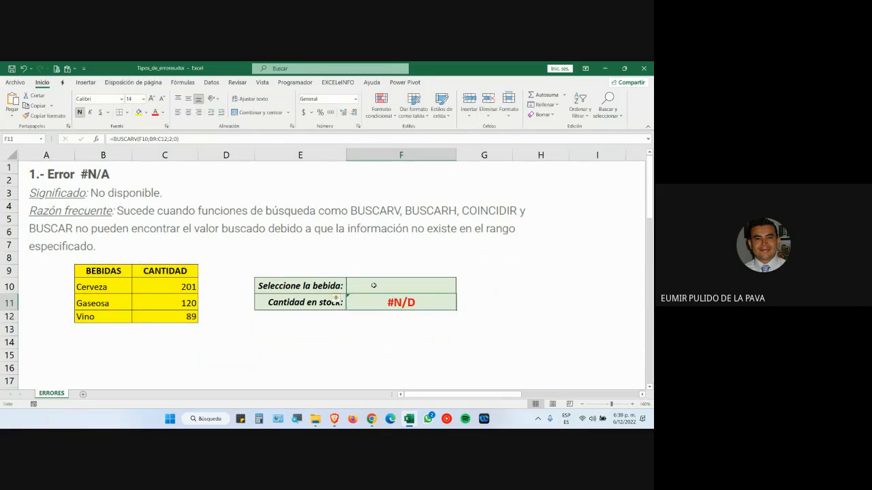
- Point out the empty beverage cell F10, the drink names in B10 to B12, and the Cantidad en stock row
left_click(394, 290)
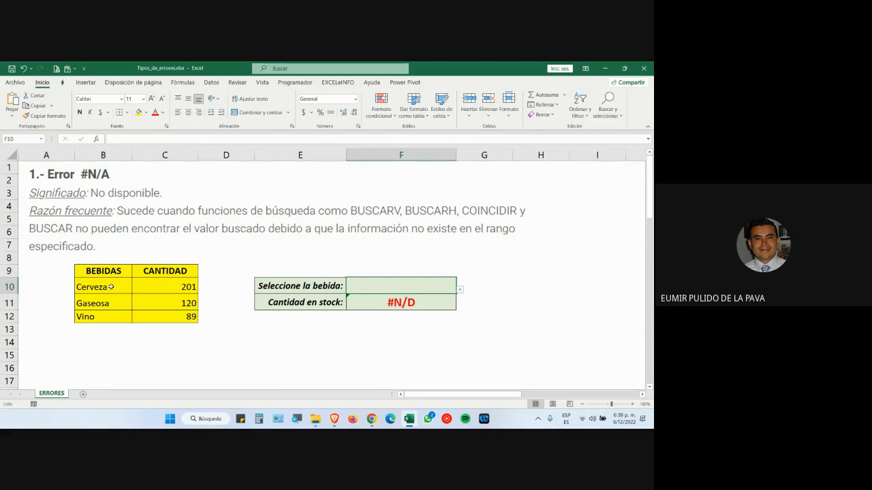
left_click_drag(113, 287, 103, 317)
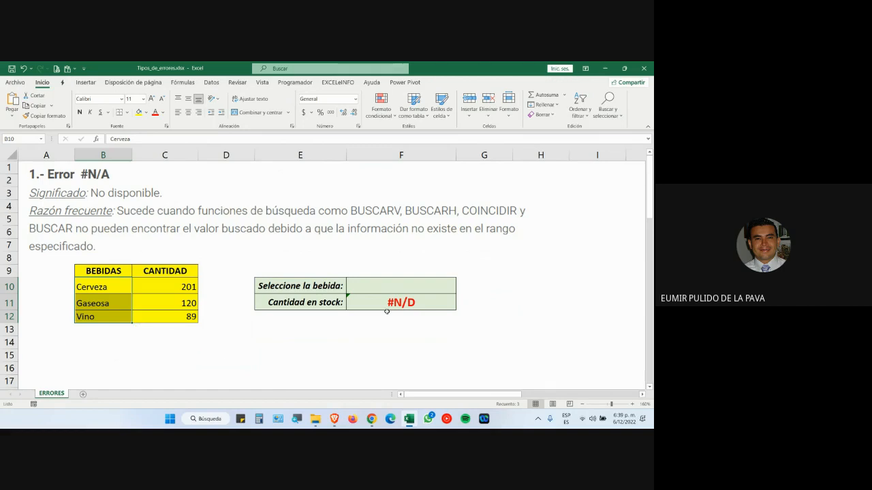
left_click_drag(296, 302, 454, 305)
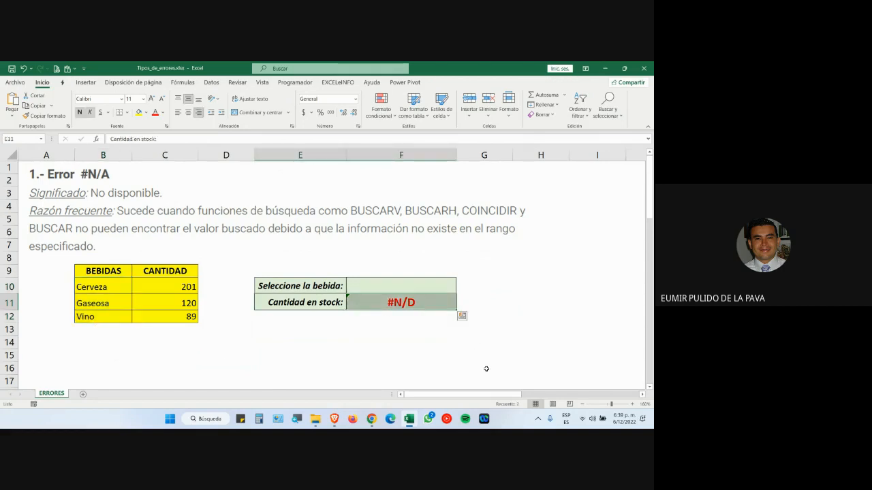
- Choose Gaseosa as the beverage in F10 from its list of allowed values
left_click(412, 288)
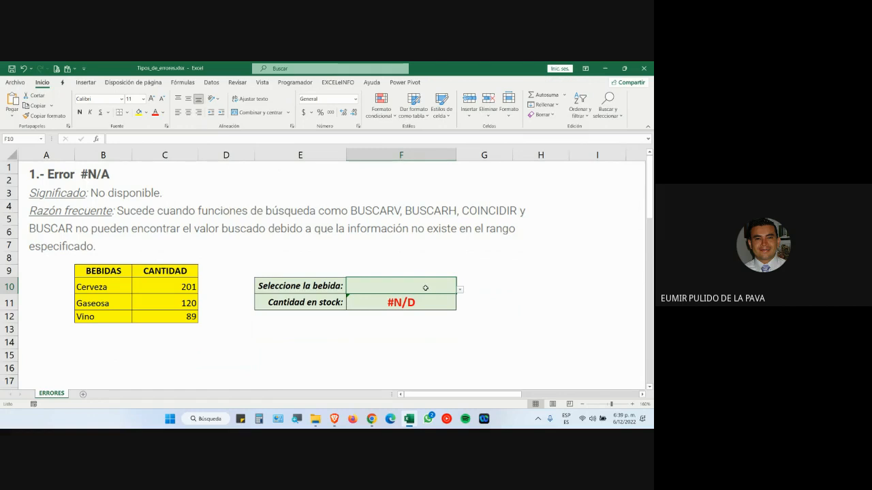
key("Down")
left_click(440, 284)
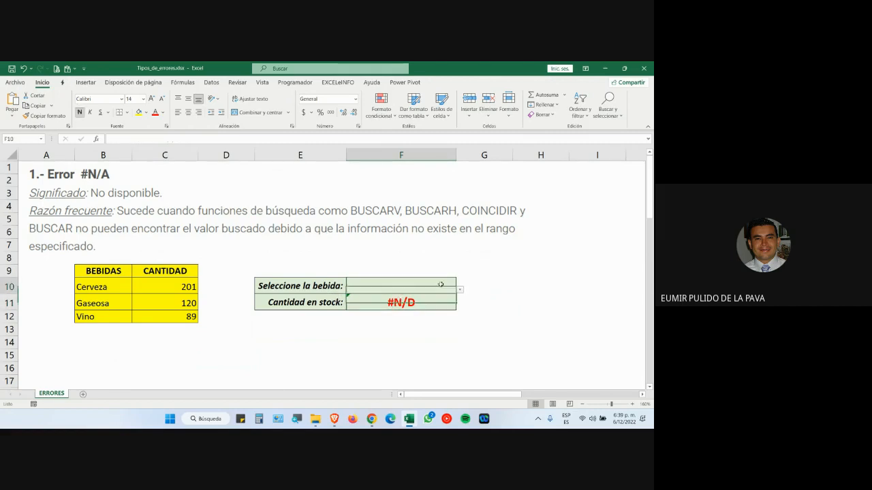
left_click(460, 290)
left_click(385, 310)
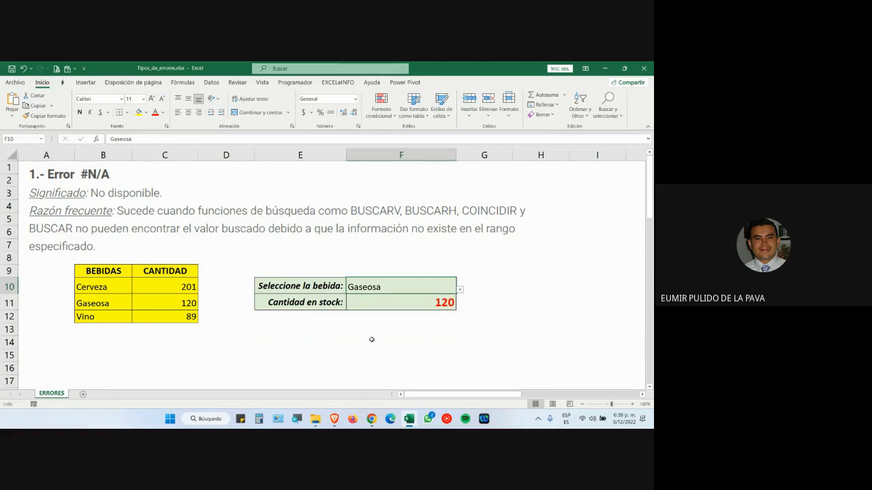
- Switch to the Google Meet call in Chrome and read the newest chat messages
mouse_move(372, 419)
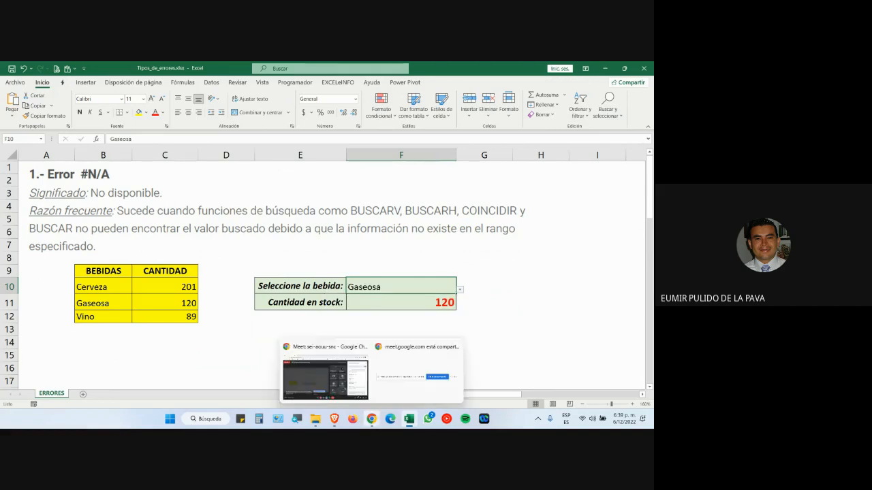
left_click(360, 382)
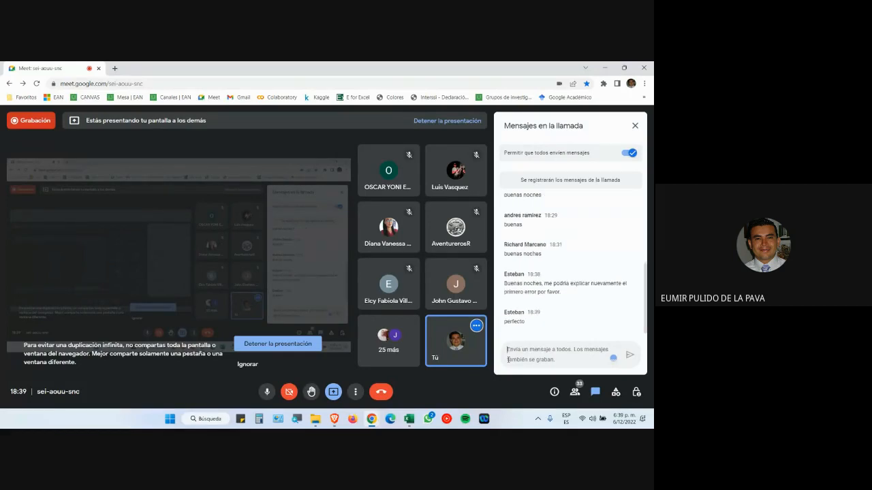
- Switch back to the Tipos_de_errores workbook in Excel and inspect the BUSCARV formula in F11
key("alt+Tab")
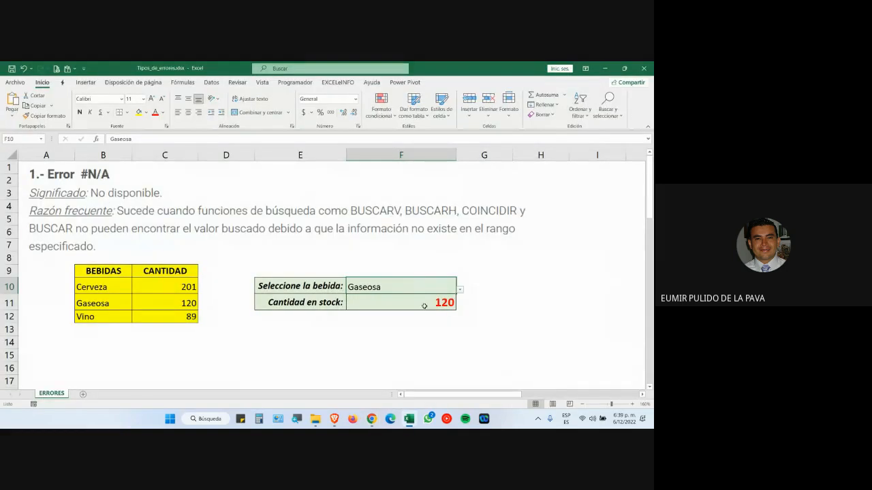
double_click(424, 306)
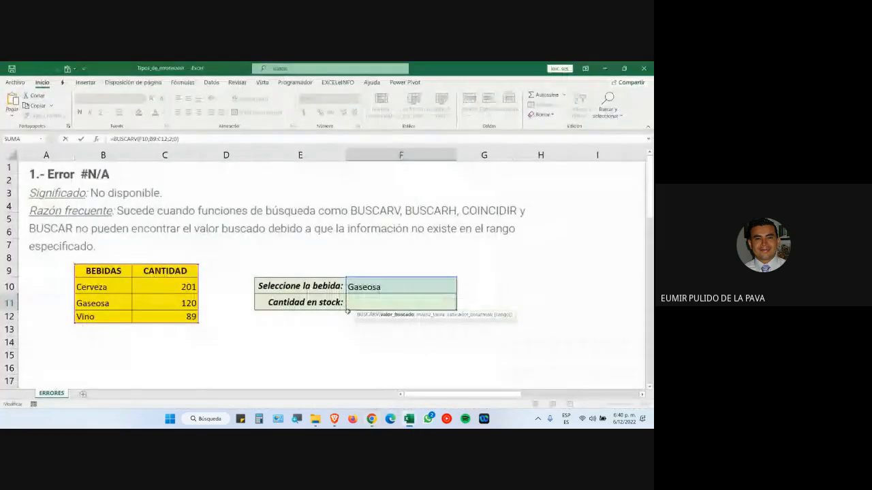
scroll(346, 315, "down", 2)
left_click(346, 315)
- Copy the SUCURSAL A, B and C table in B39:D46 of the #¡REF! section to A1 of a new sheet
scroll(347, 321, "down", 8)
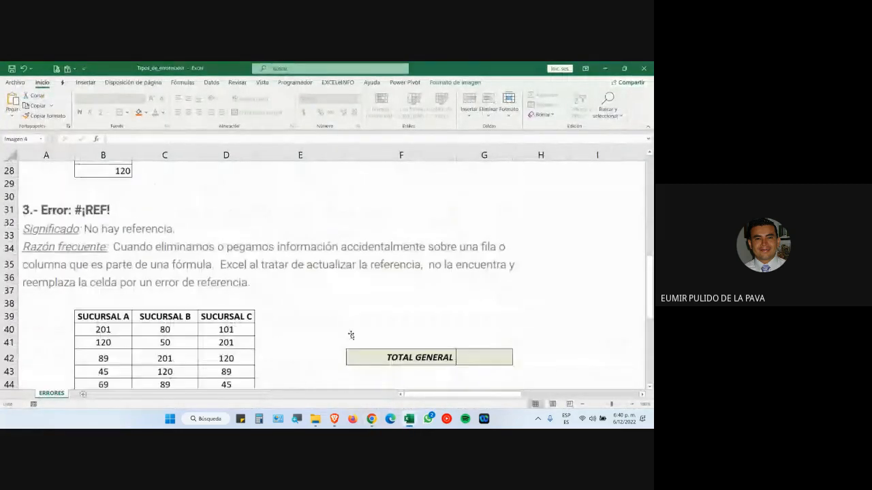
scroll(352, 335, "up", 1)
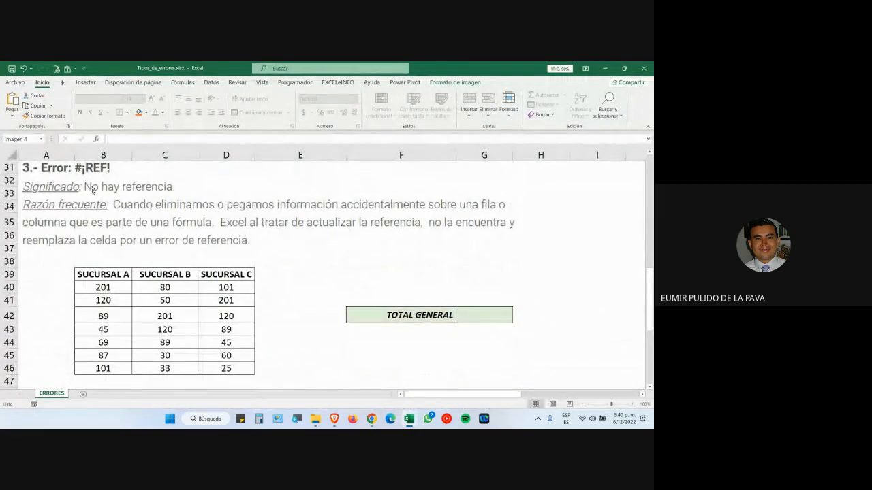
left_click_drag(113, 274, 226, 372)
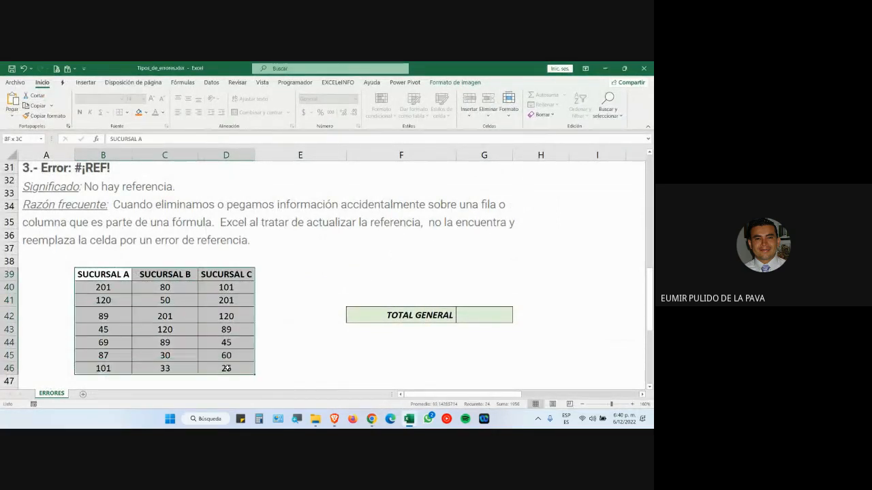
key("ctrl+c")
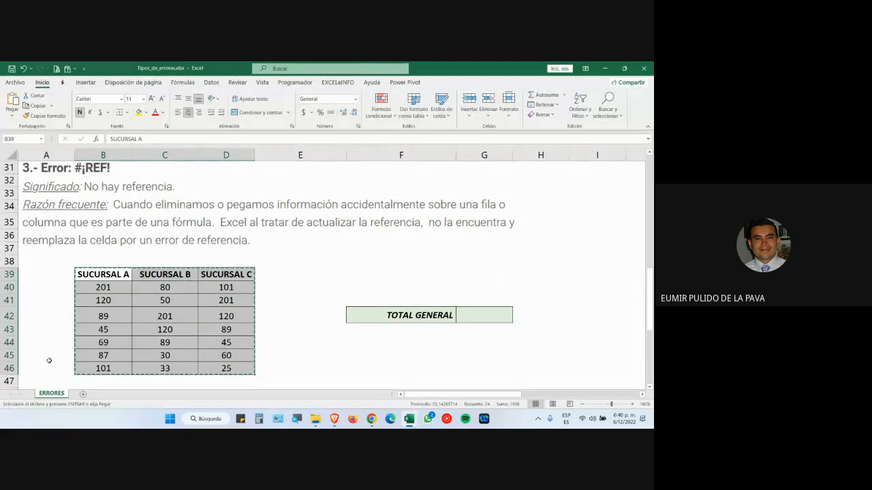
left_click(82, 393)
key("ctrl+v")
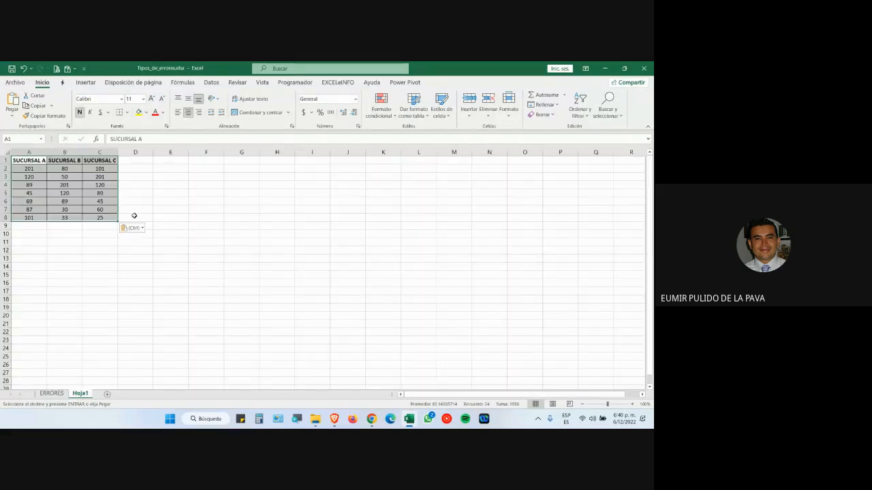
- Enter =SUMA(A2:A8;B2:B8;C2:C8) in G4 of Hoja1 and point out the summed data in A2:C8
left_click(212, 184)
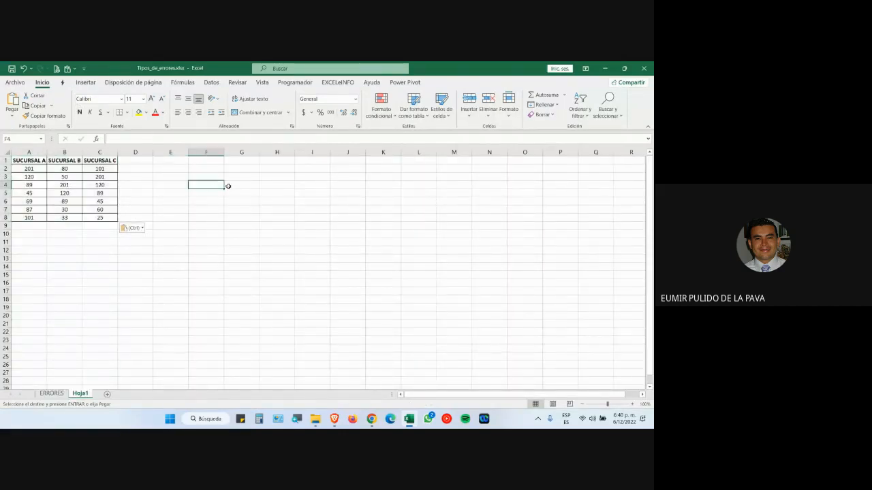
left_click(251, 186)
type("=")
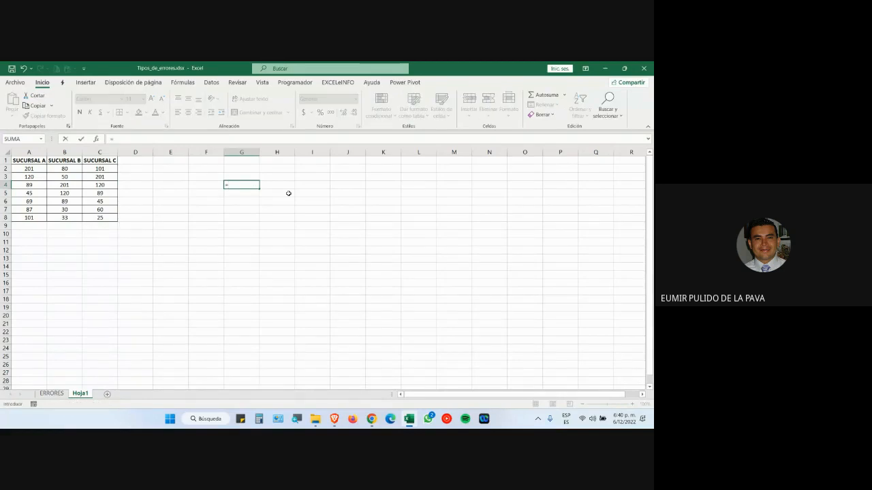
type("SUMA(")
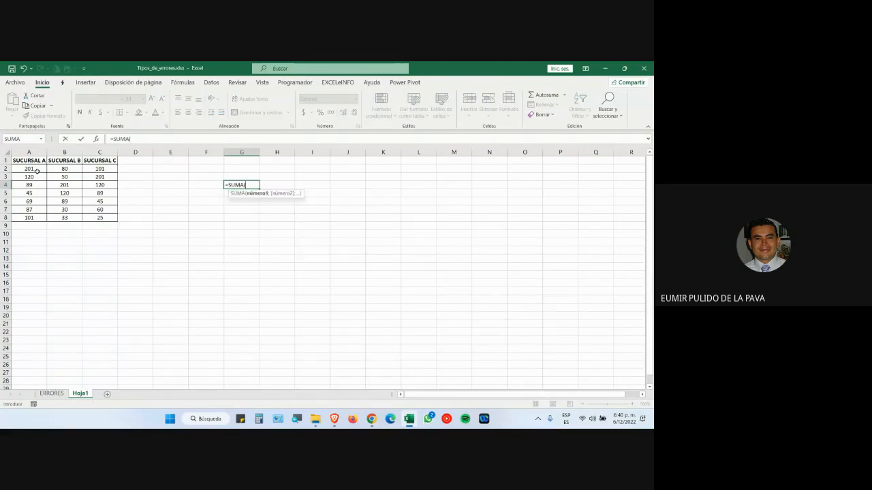
left_click_drag(38, 171, 30, 218)
type(";")
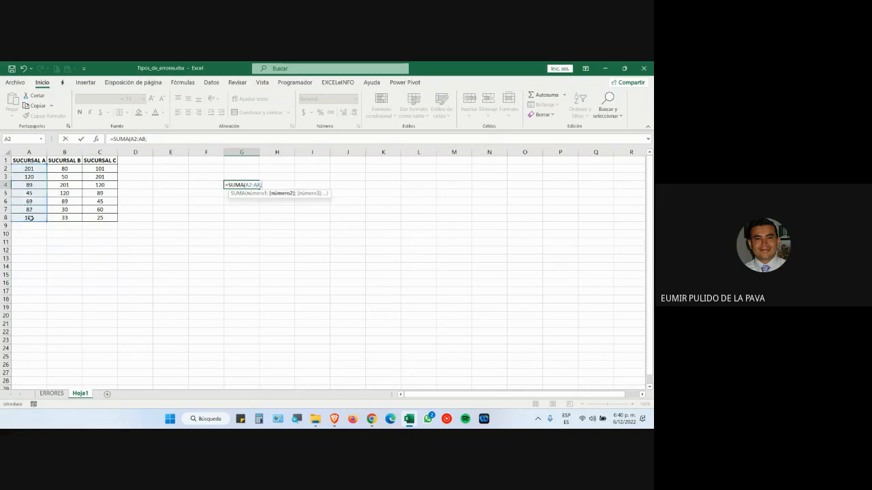
left_click_drag(59, 172, 70, 218)
type(";")
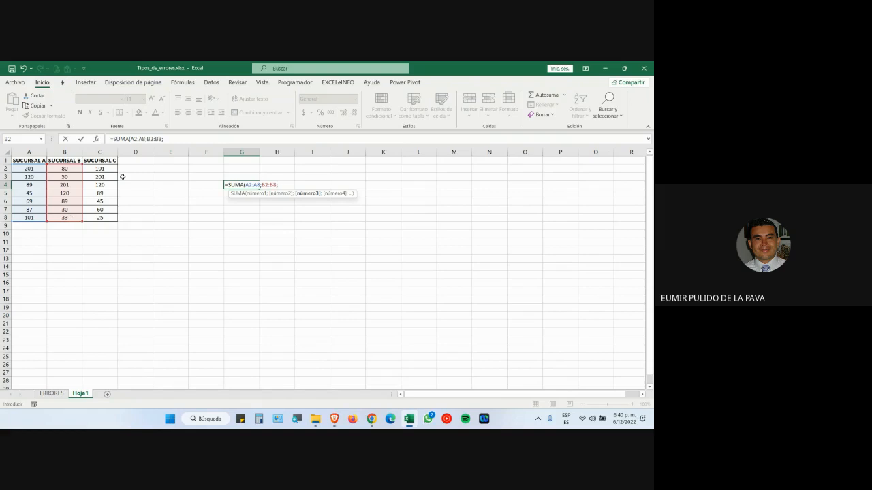
left_click_drag(102, 169, 115, 217)
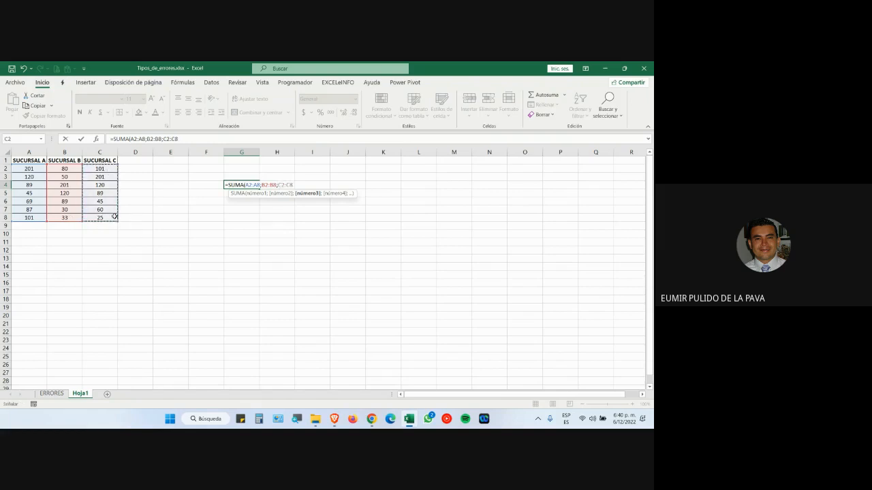
key("Return")
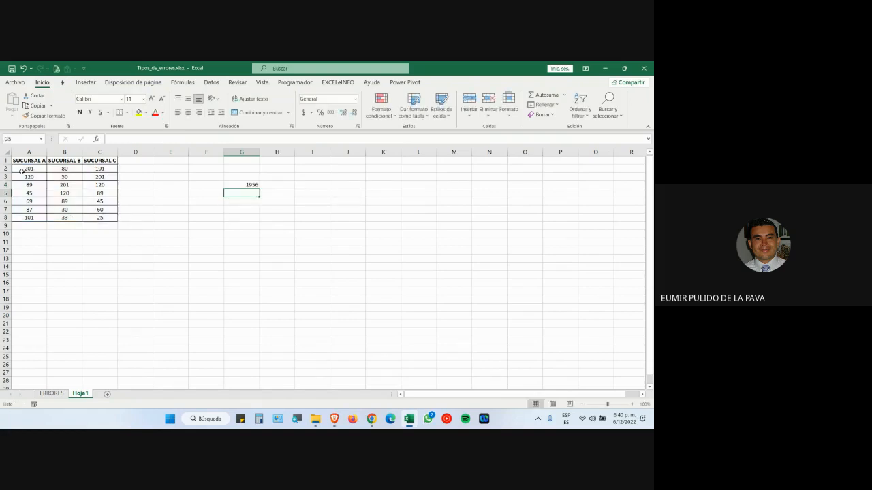
left_click_drag(22, 171, 105, 218)
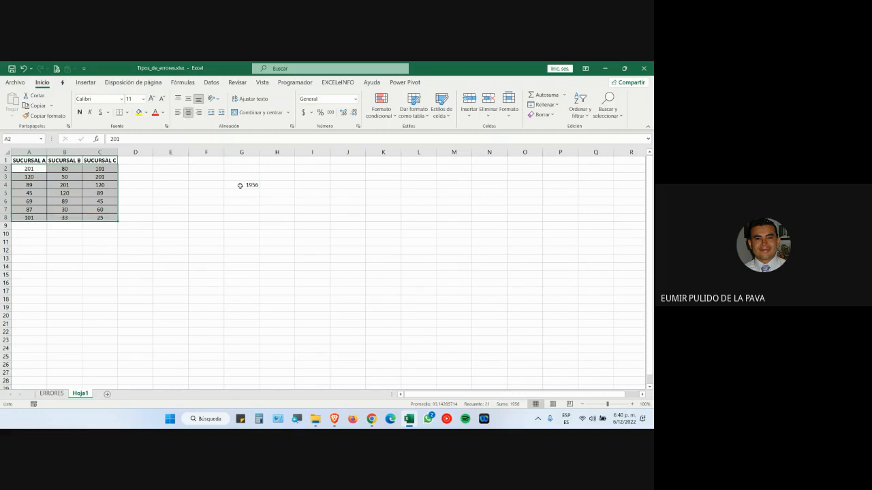
- Enlarge the font of G4 to 22 points and widen column G to fit its formula
left_click(240, 185)
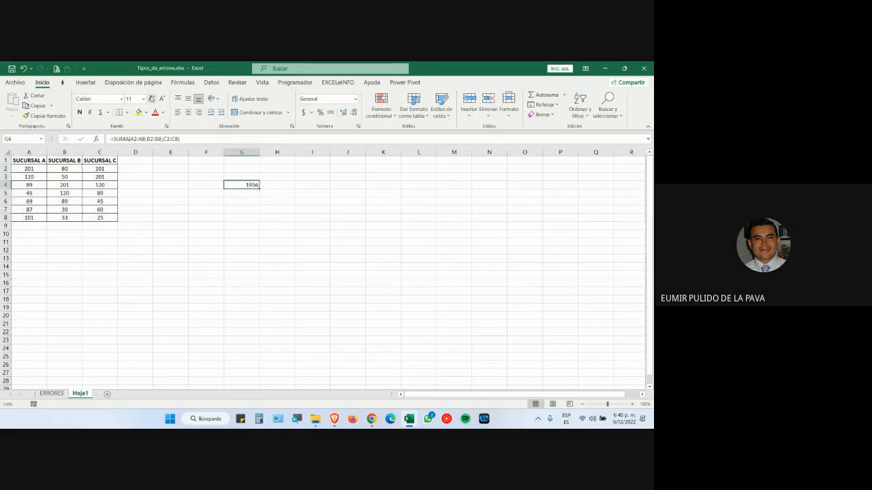
left_click(151, 98)
left_click(151, 99)
left_click(151, 99)
left_click(151, 99)
left_click(151, 99)
left_click(151, 99)
left_click_drag(259, 152, 405, 151)
- Inspect the SUMA formula in G4, highlighting its three range arguments
double_click(327, 188)
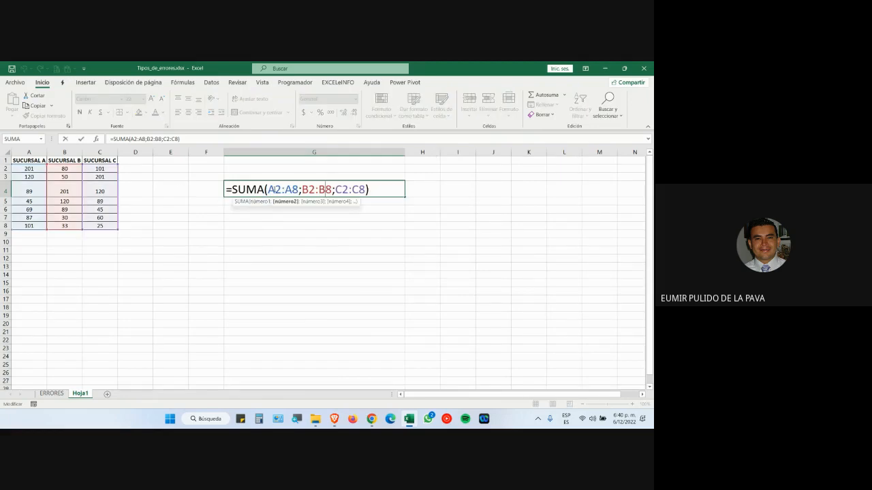
left_click_drag(269, 190, 366, 189)
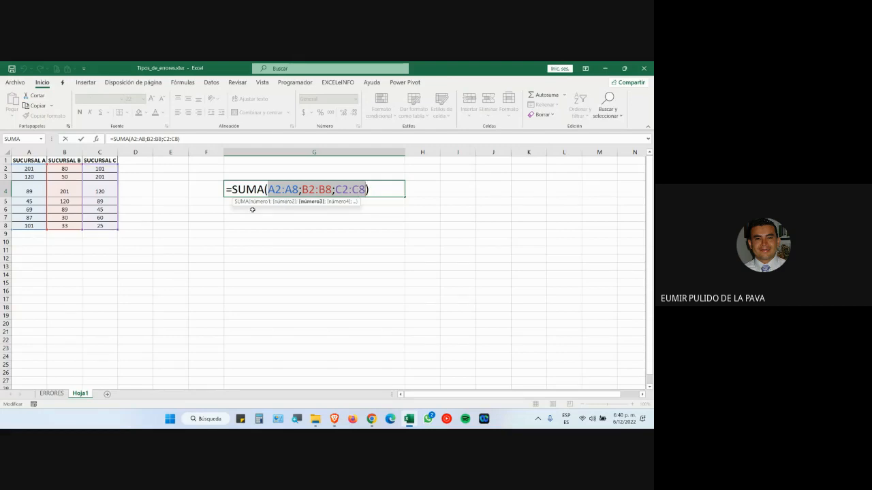
key("Return")
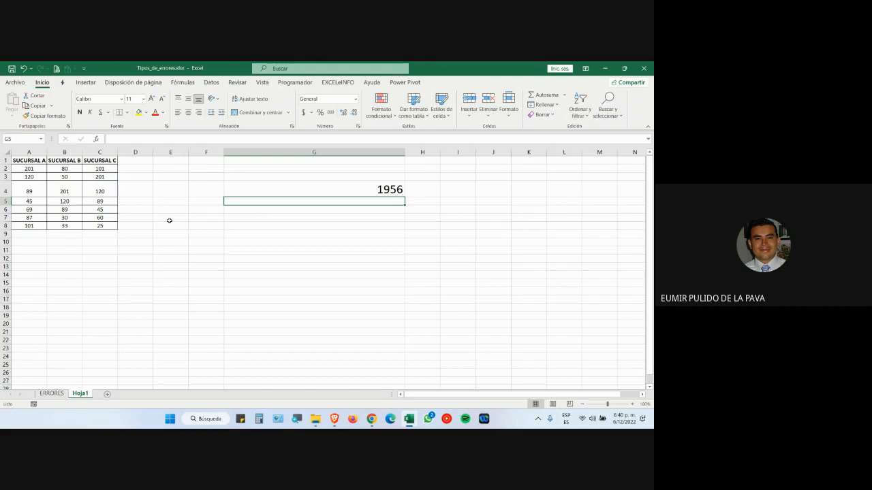
- Delete the SUCURSAL B column and select the cell holding the SUMA formula
right_click(73, 152)
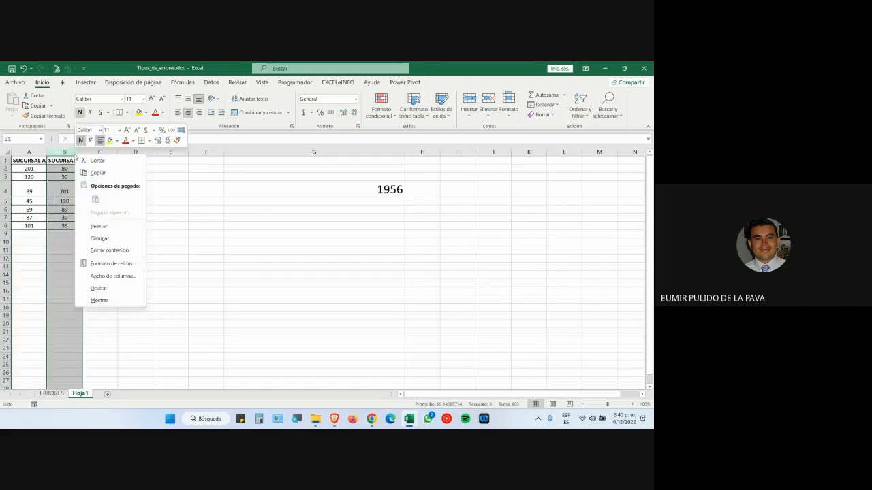
left_click(114, 239)
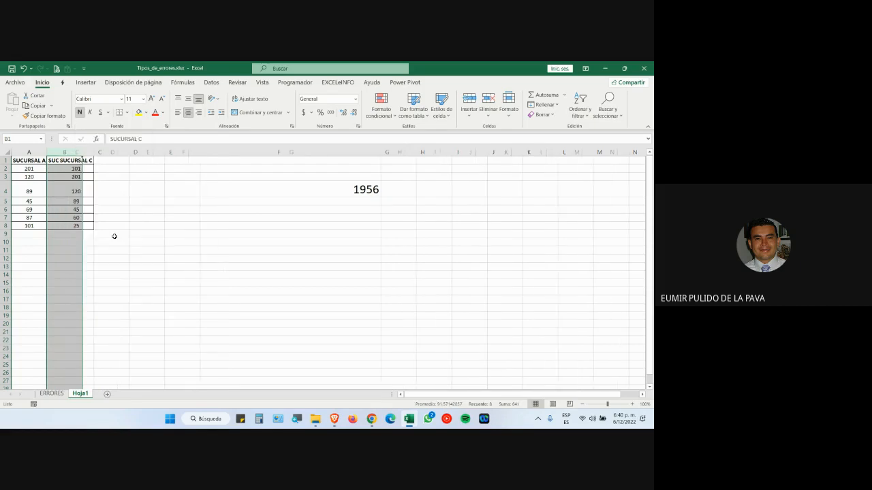
left_click(333, 189)
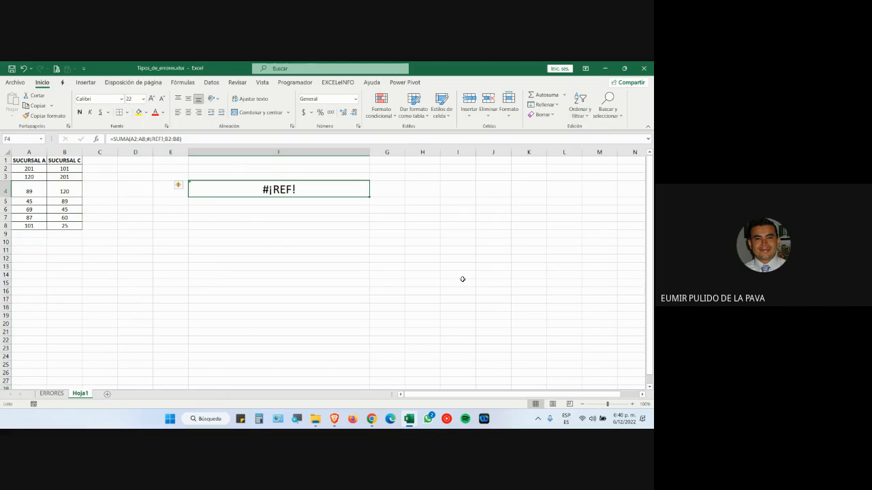
- Check the Google Meet chat in Chrome and review the #¡REF! explanation on the ERRORES sheet
key("alt+Tab")
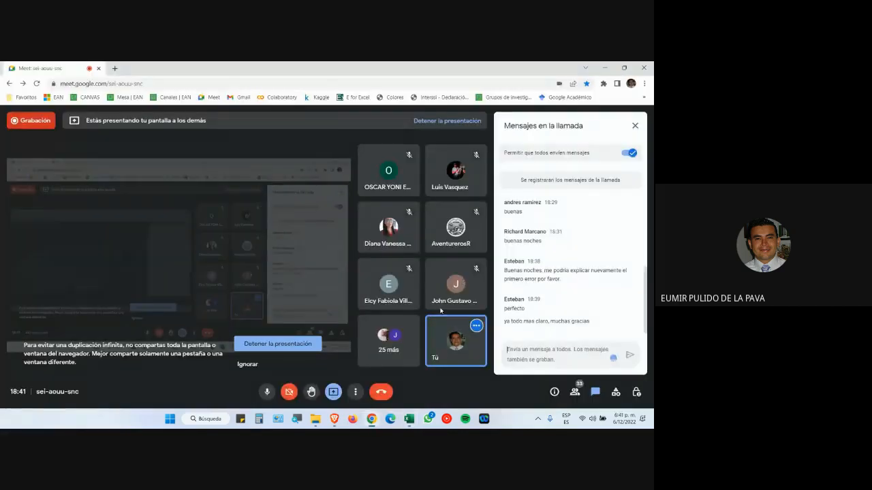
key("alt+Tab")
left_click(52, 393)
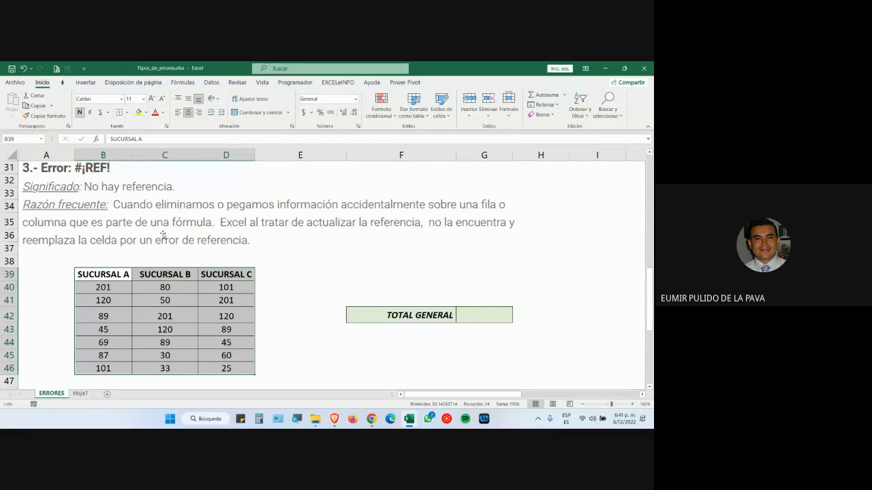
key("alt+Tab")
key("alt+Tab")
- Return to Hoja1 and undo the deletion of the SUCURSAL B column
left_click(80, 393)
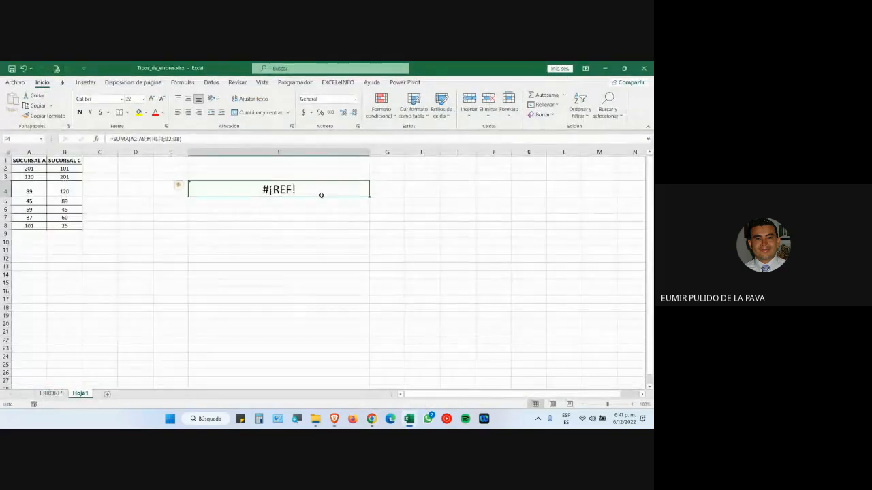
key("ctrl+z")
left_click(354, 195)
- Highlight the B2:B8 argument within the SUMA formula in G4
double_click(317, 196)
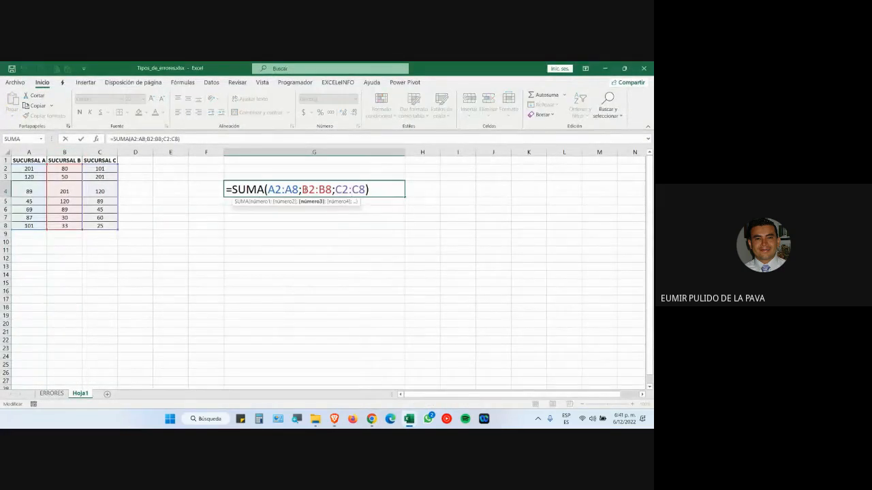
left_click_drag(303, 189, 332, 190)
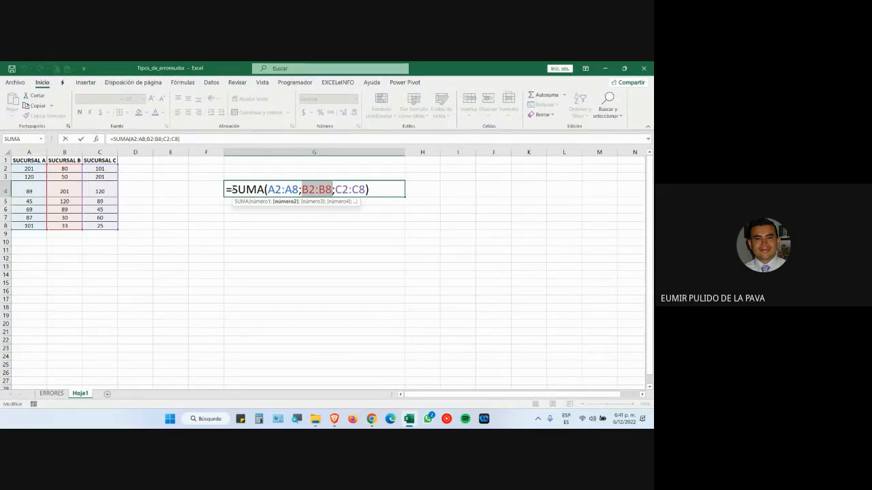
left_click(81, 139)
- Delete the SUCURSAL B column again and mark the #¡REF! argument in F4's SUMA formula with an arrow
right_click(68, 152)
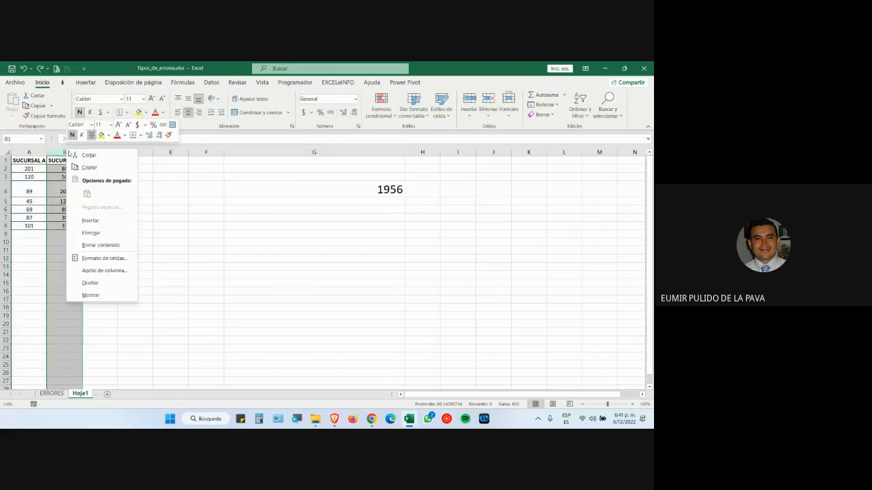
left_click(91, 233)
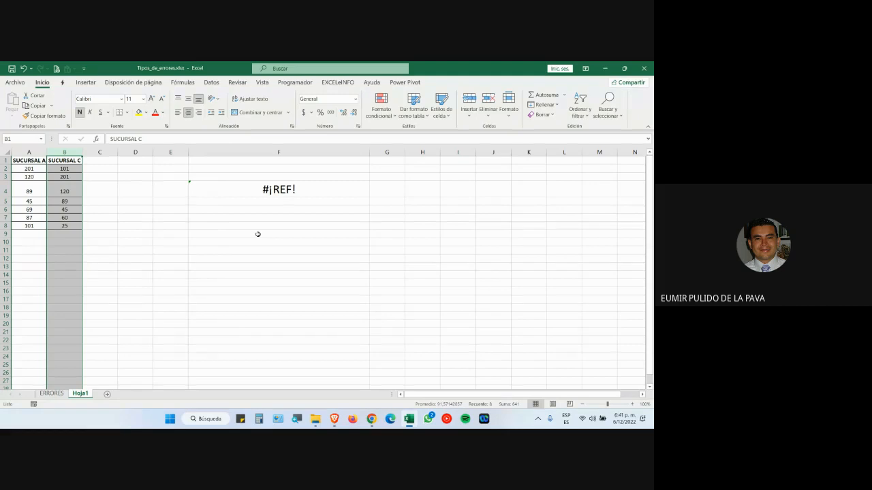
double_click(308, 189)
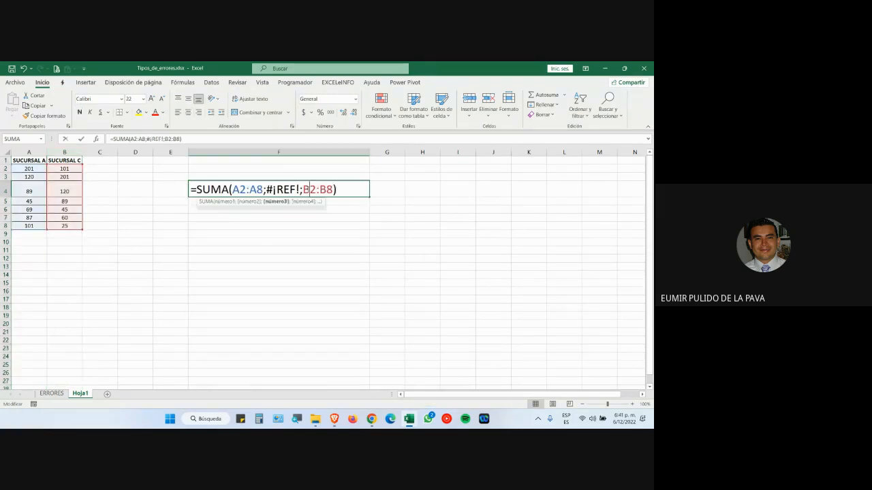
left_click_drag(266, 189, 300, 190)
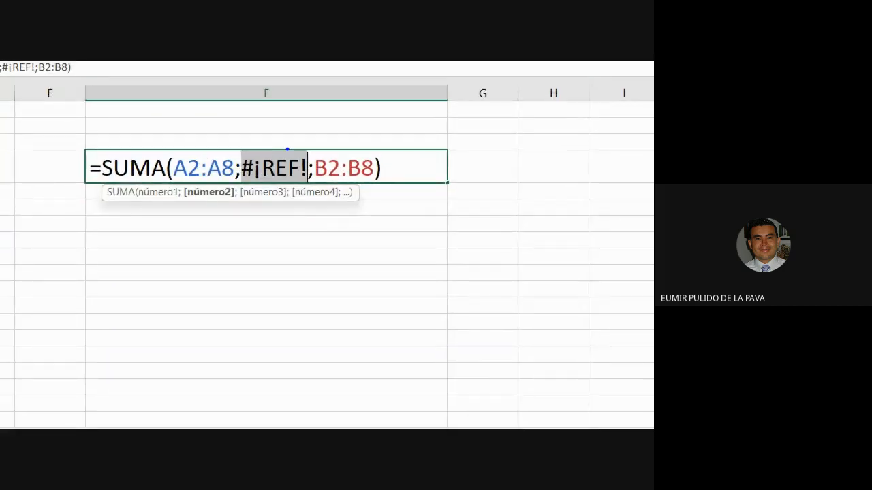
mouse_move(287, 148)
left_mouse_down()
mouse_move(411, 134)
mouse_move(492, 93)
left_mouse_up()
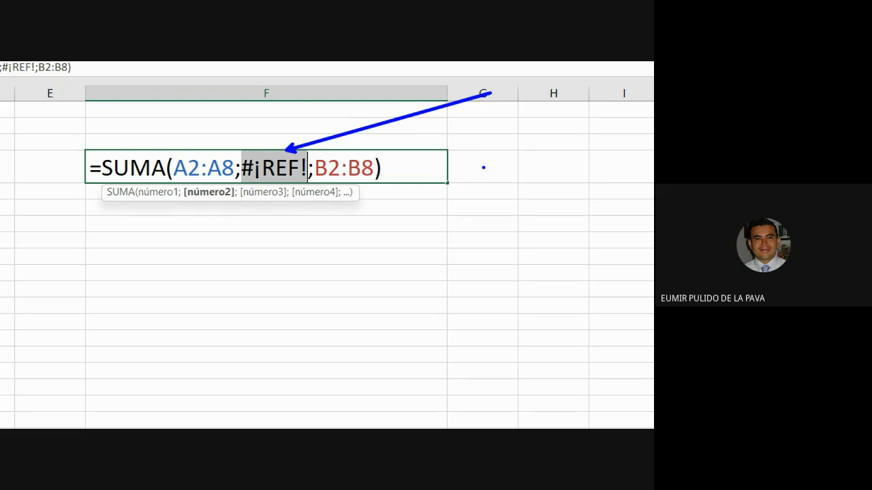
key("Return")
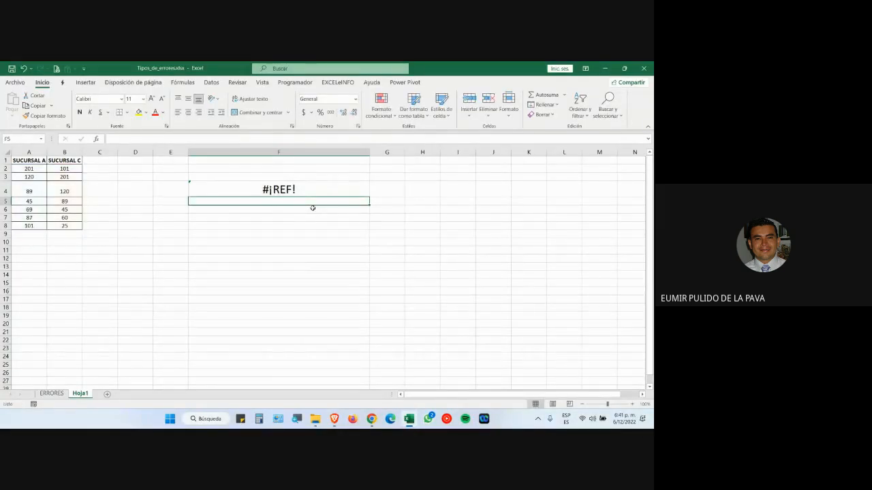
- Undo the repeated deletion of the SUCURSAL B column and select the formula cell G4
key("ctrl+z")
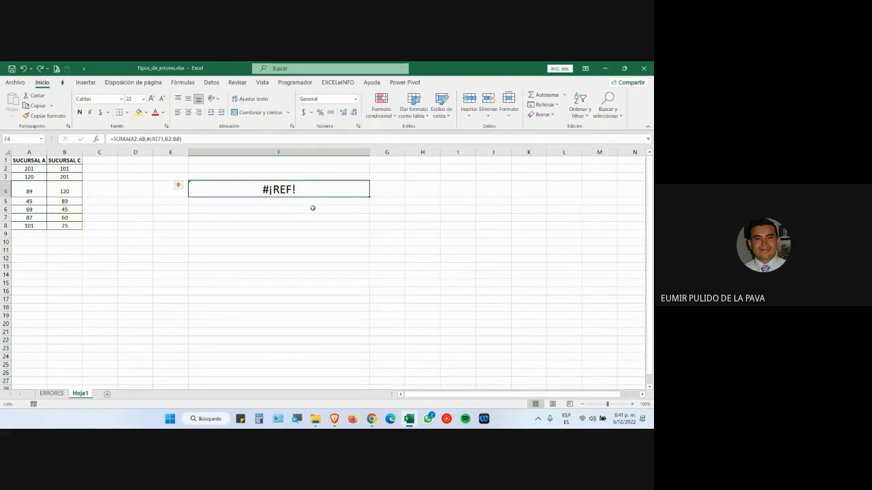
key("ctrl+z")
left_click(361, 188)
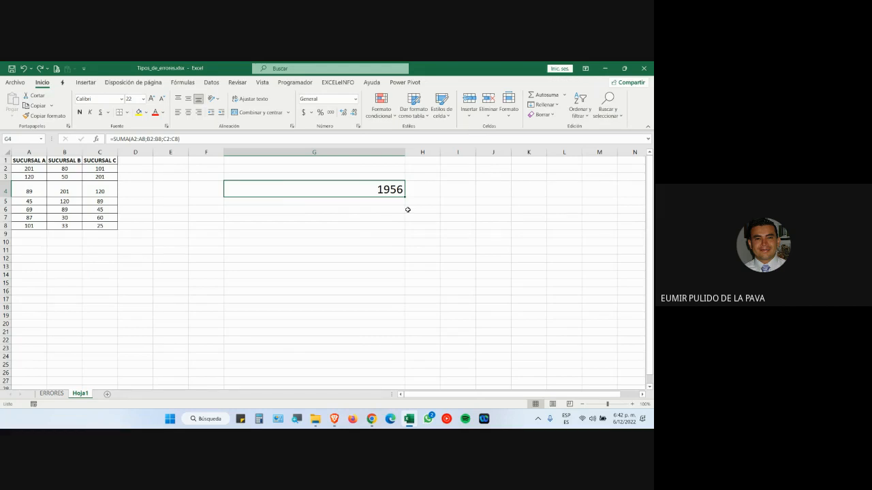
- Return to the ERRORES sheet and mark the "3.- Error: #¡REF!" heading with a rectangle and an arrow in a zoomed view
key("alt+Tab")
key("alt+Tab")
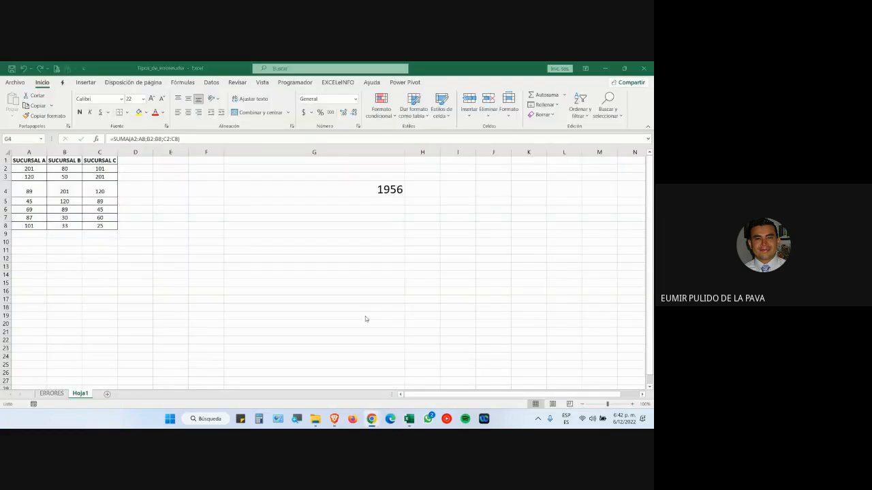
left_click(52, 393)
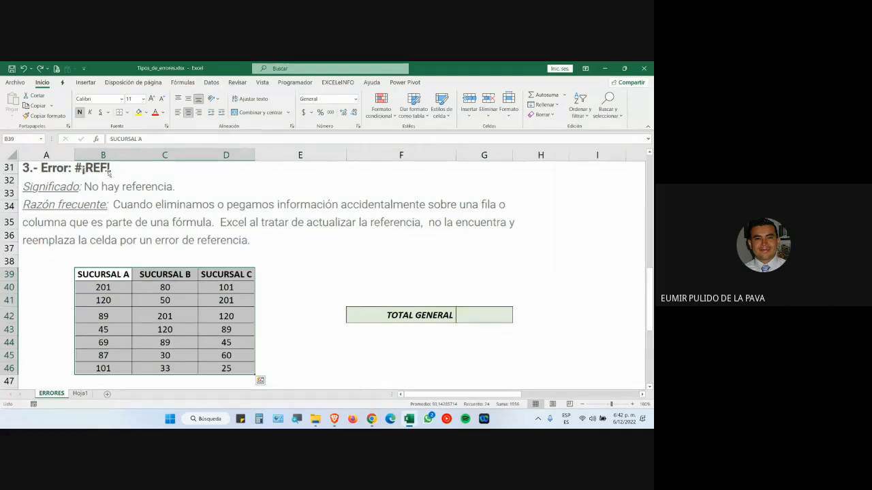
key("ctrl+1")
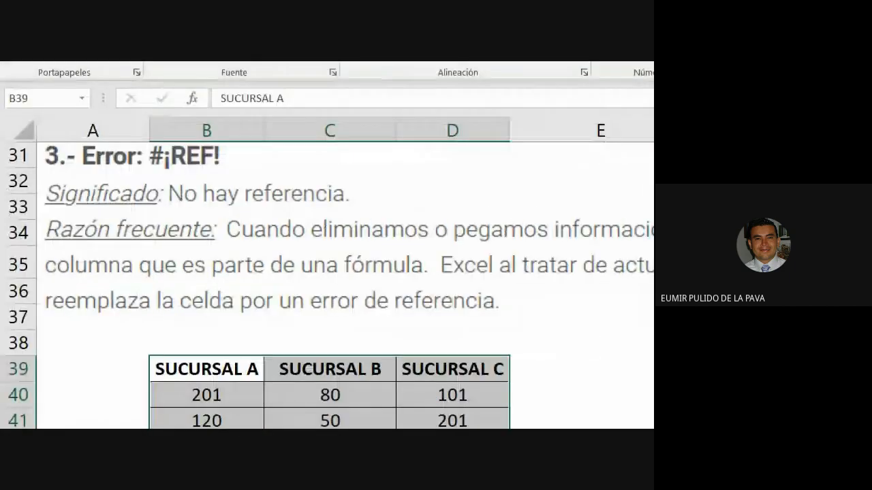
left_click(25, 156)
mouse_move(54, 143)
left_mouse_down()
mouse_move(255, 171)
mouse_move(253, 159)
mouse_move(395, 159)
left_mouse_up()
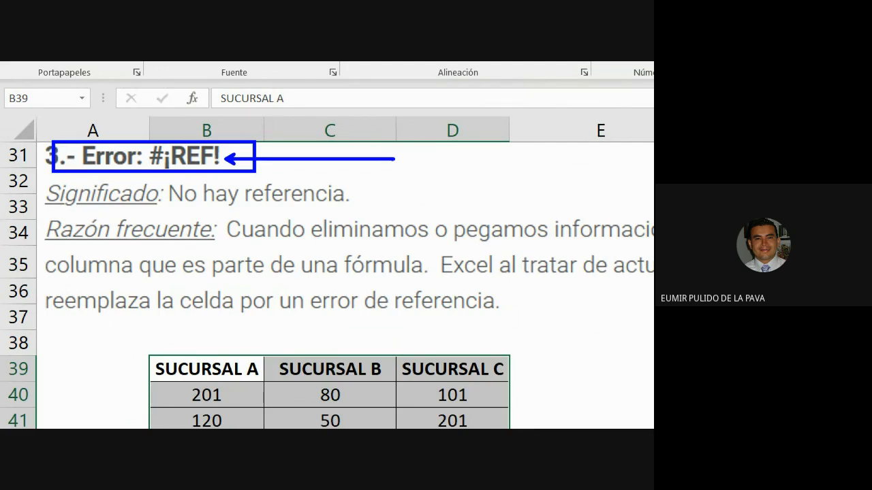
key("Escape")
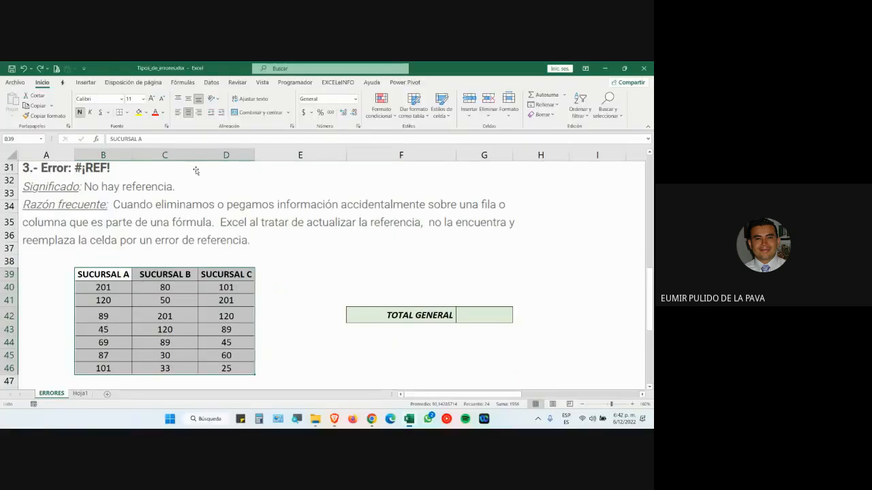
- Check the participants' messages in the Google Meet call and return to the Excel workbook
left_click(371, 419)
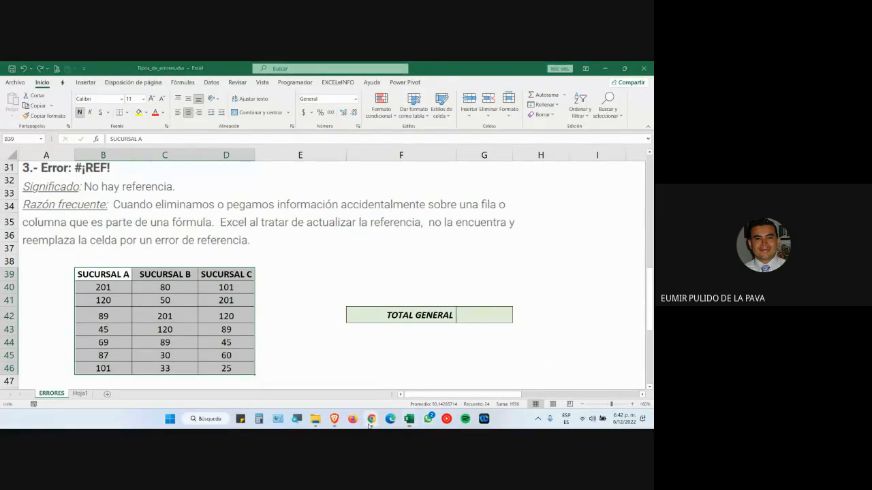
mouse_move(458, 349)
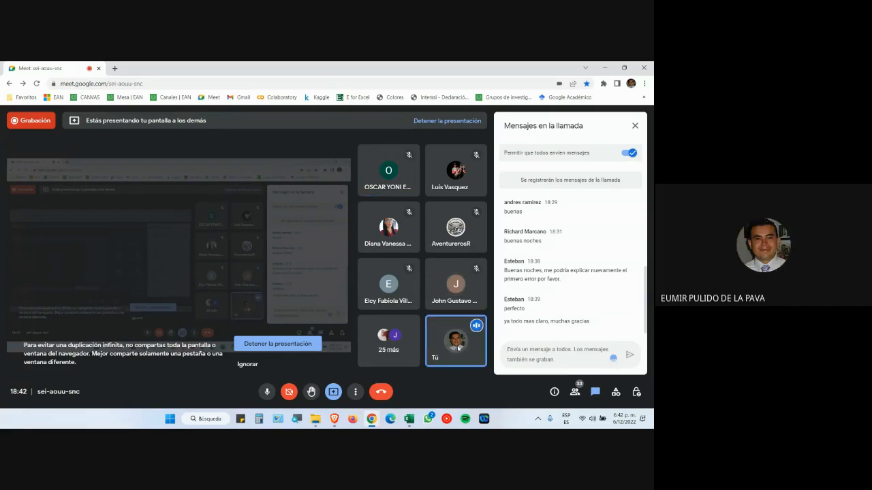
key("alt+Tab")
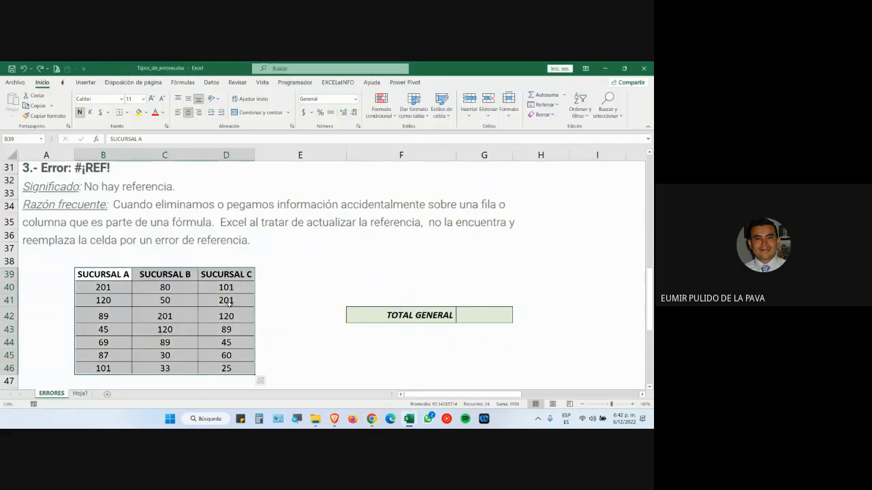
- Bring up section 4, #¿NOMBRE?, select the Total cell F59, and check the Google Meet chat again
scroll(230, 306, "down", 5)
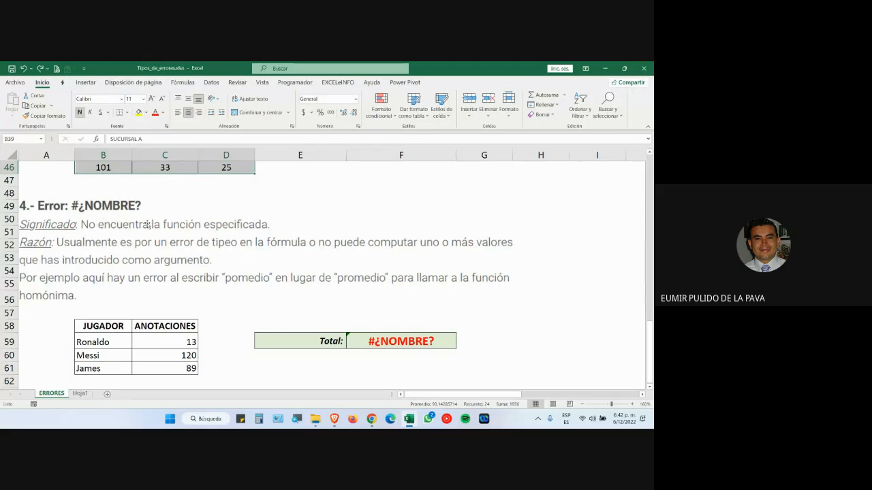
left_click(350, 340)
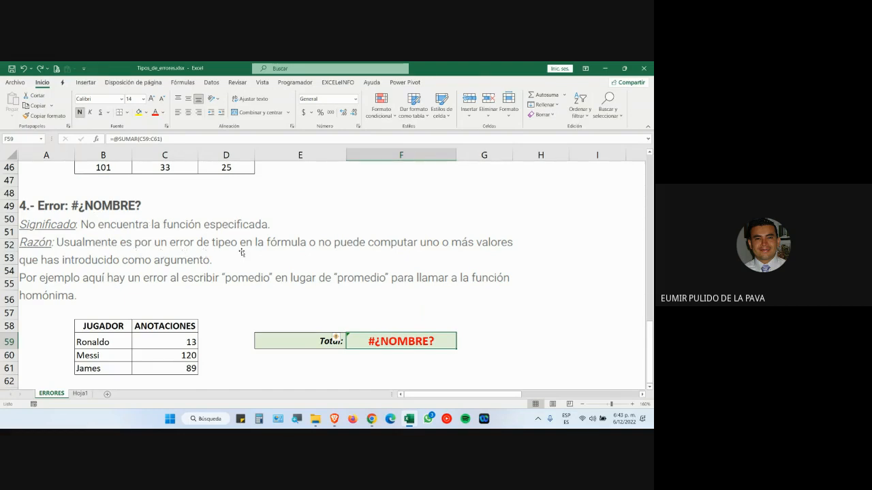
left_click(371, 419)
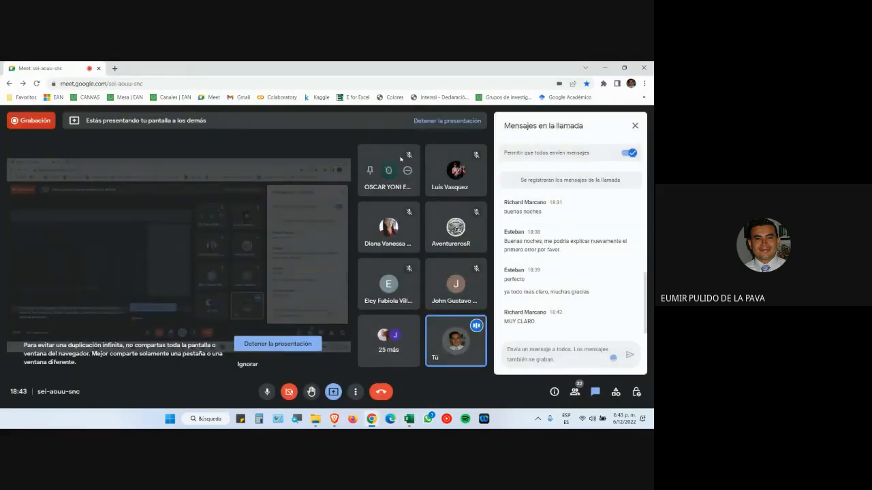
key("alt+Tab")
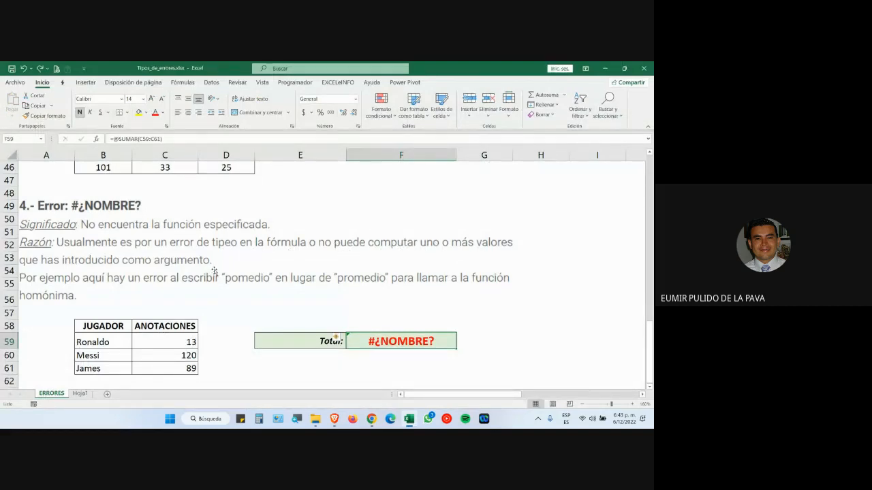
double_click(408, 342)
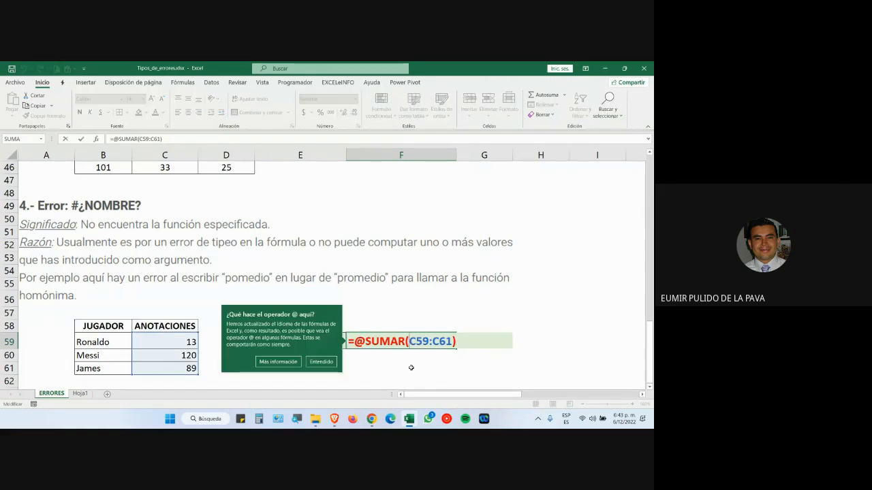
left_click(320, 363)
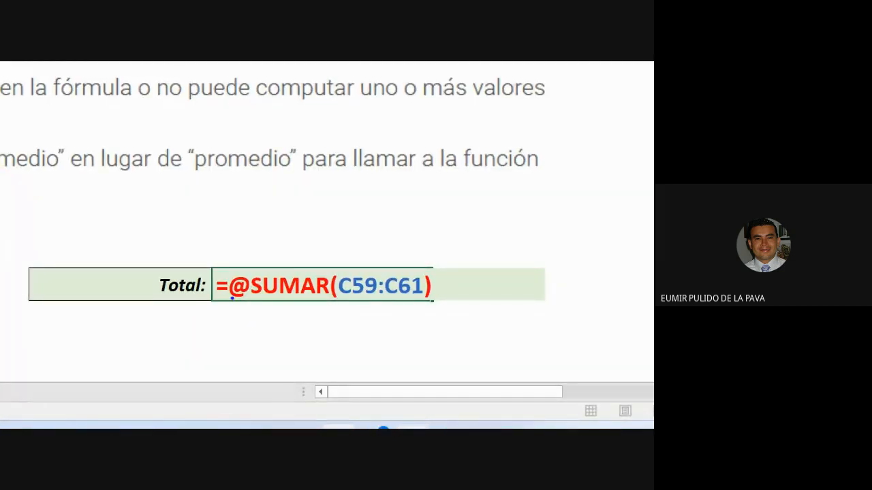
mouse_move(224, 298)
left_mouse_down()
mouse_move(293, 306)
mouse_move(334, 296)
left_mouse_up()
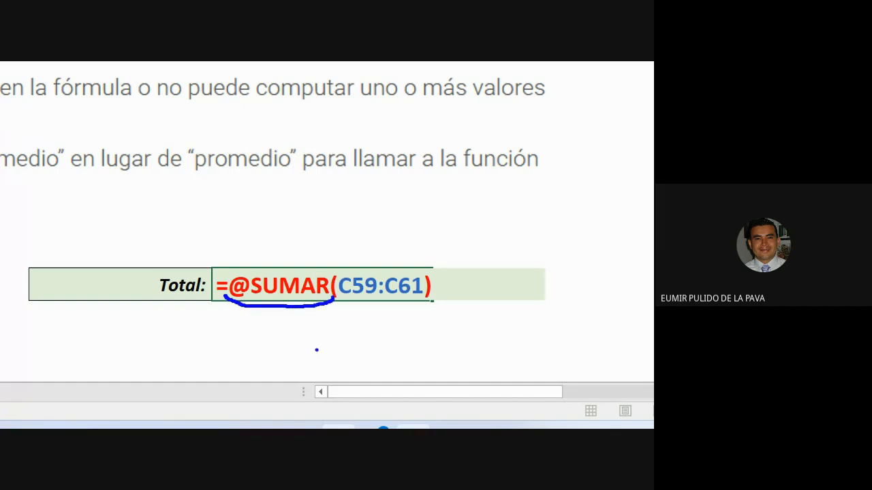
left_click_drag(279, 300, 154, 361)
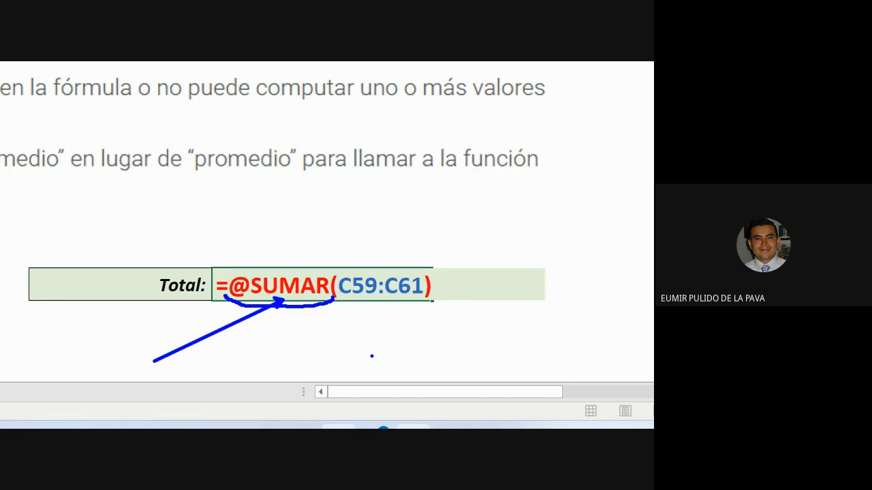
key("Escape")
key("Return")
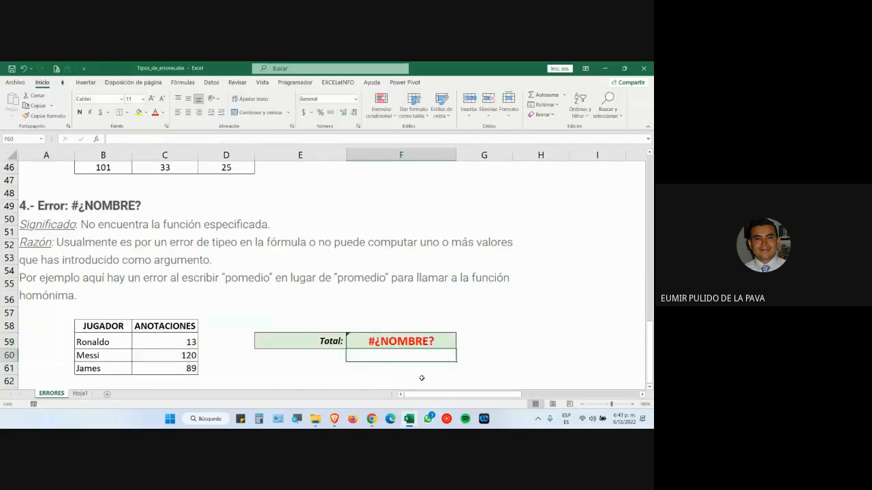
key("Up")
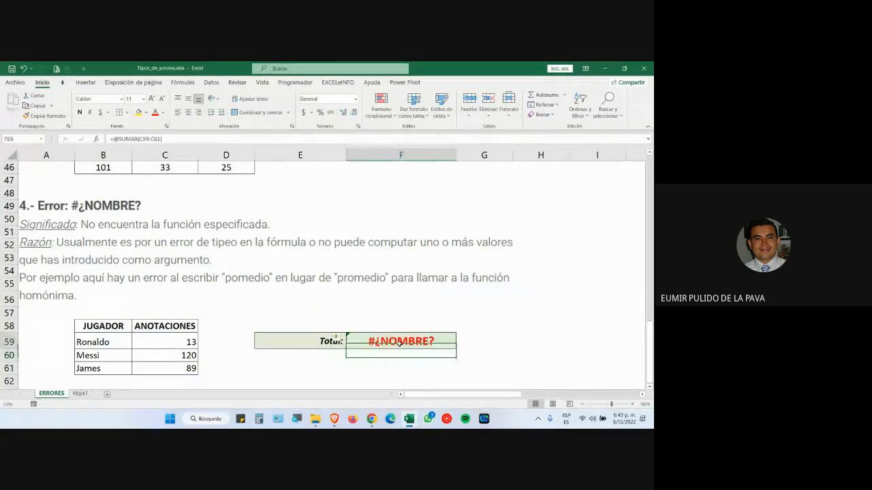
double_click(370, 338)
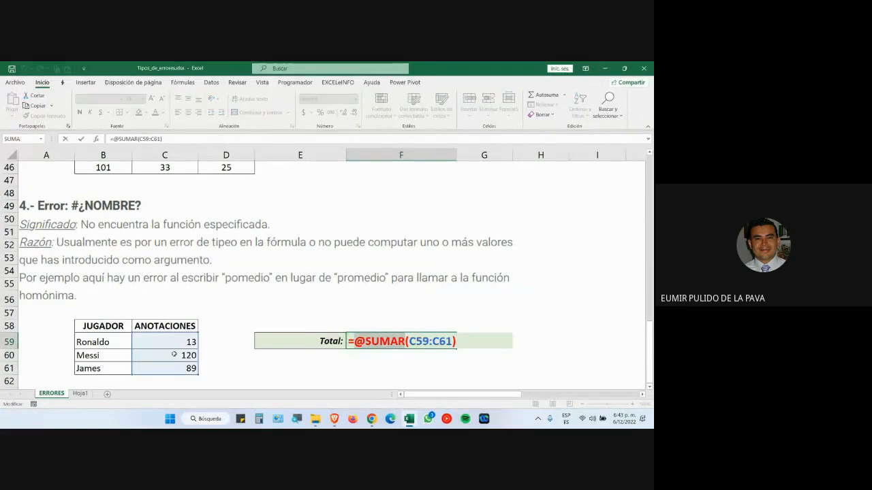
key("BackSpace")
key("BackSpace")
key("BackSpace")
key("BackSpace")
key("BackSpace")
key("BackSpace")
type("pe")
key("BackSpace")
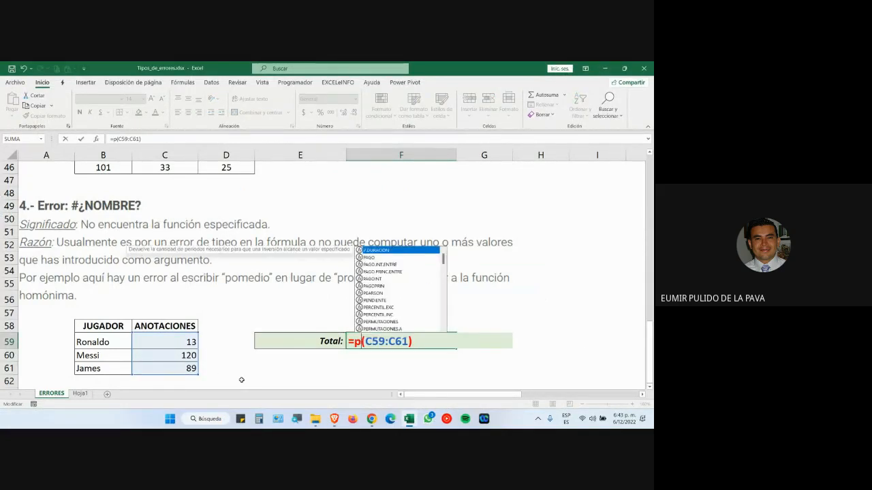
type("ro")
key("BackSpace")
key("BackSpace")
type("omedio")
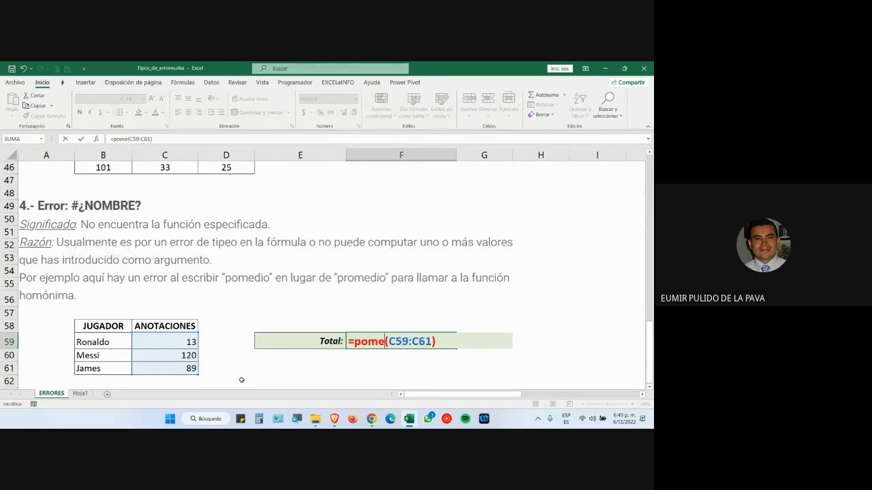
key("Return")
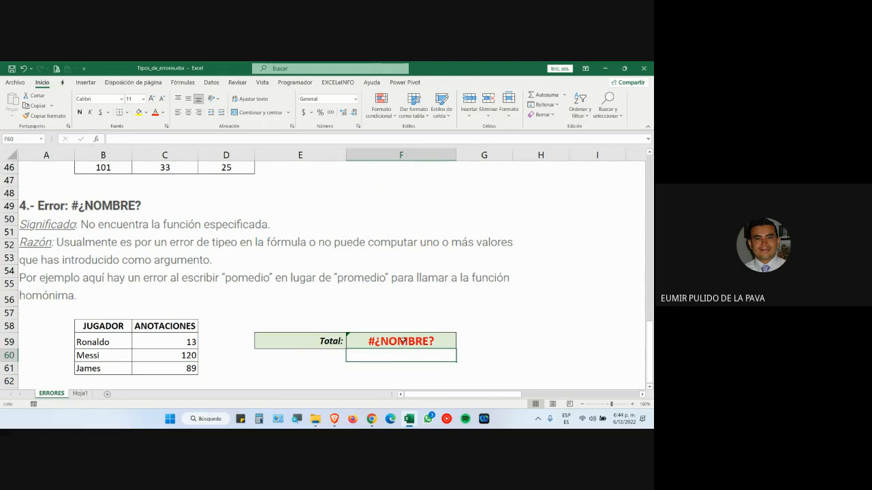
- Correct the function name in F59 from pomedio to promedio
double_click(406, 343)
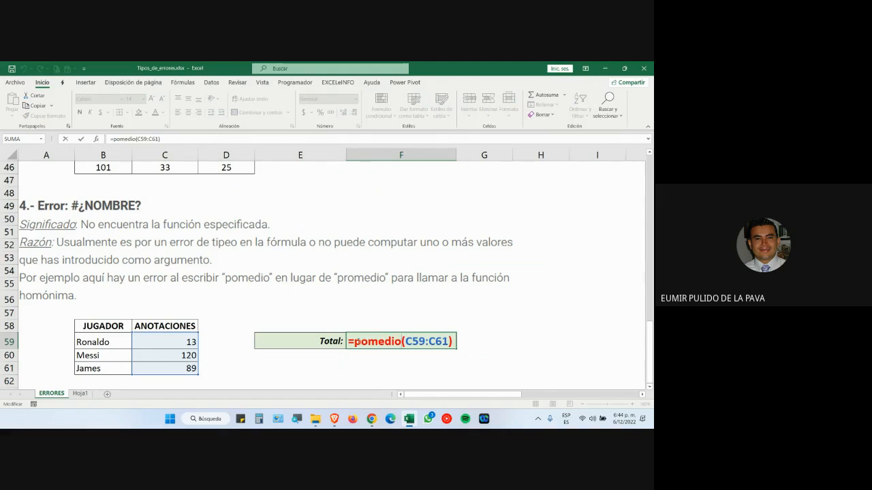
left_click(357, 341)
type("r")
key("Return")
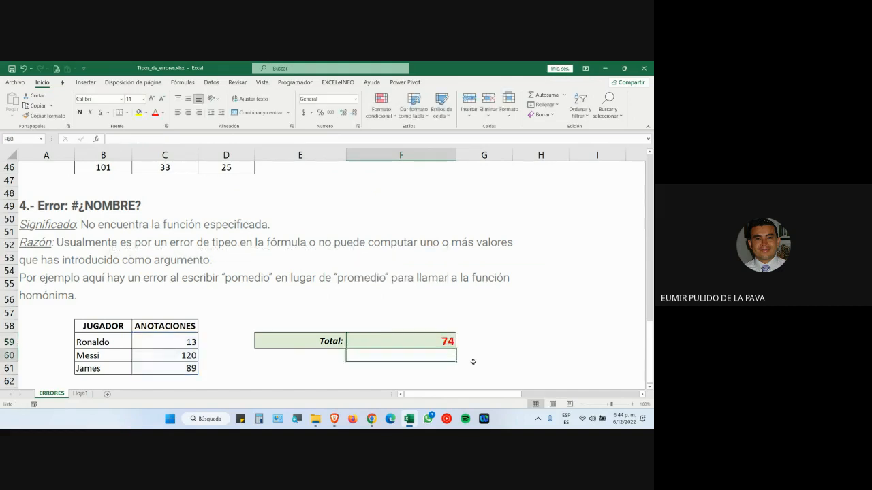
- Remove the first R from PROMEDIO in F59's formula to reproduce the misspelled function name
key("Up")
key("F2")
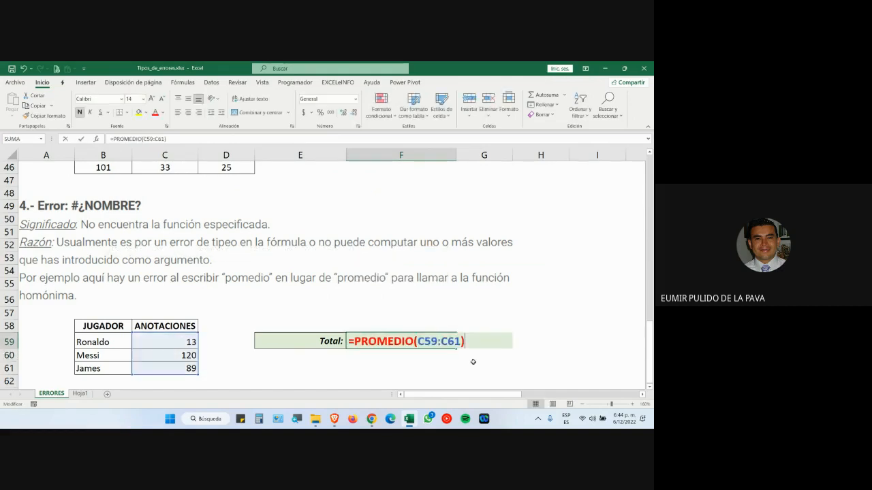
key("Left")
key("Left")
key("Left")
key("Left")
key("Left")
key("Left")
key("Left")
key("Left")
key("Left")
key("Left")
key("Left")
key("Left")
key("Left")
key("Left")
key("Left")
key("Left")
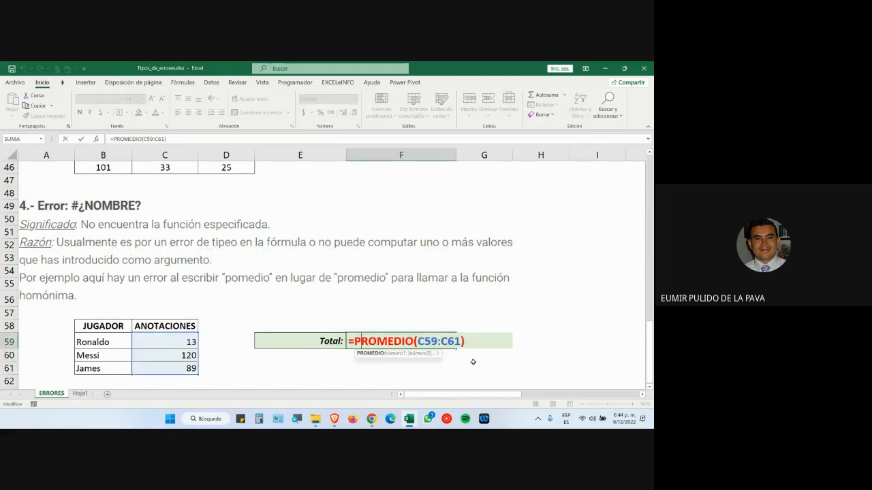
key("Right")
key("BackSpace")
key("Return")
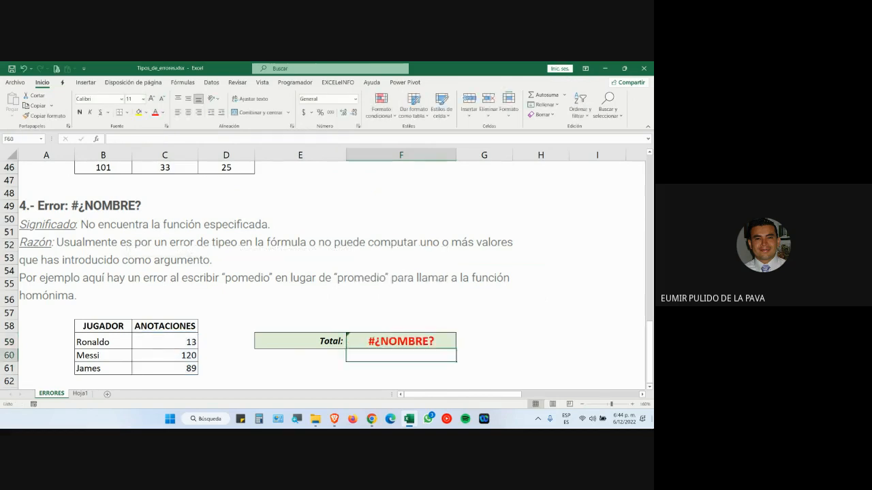
- Check the Google Meet call, then go to section 5, #¡DIV/0!, and examine the % AUMENTO formula in O10
left_click(370, 420)
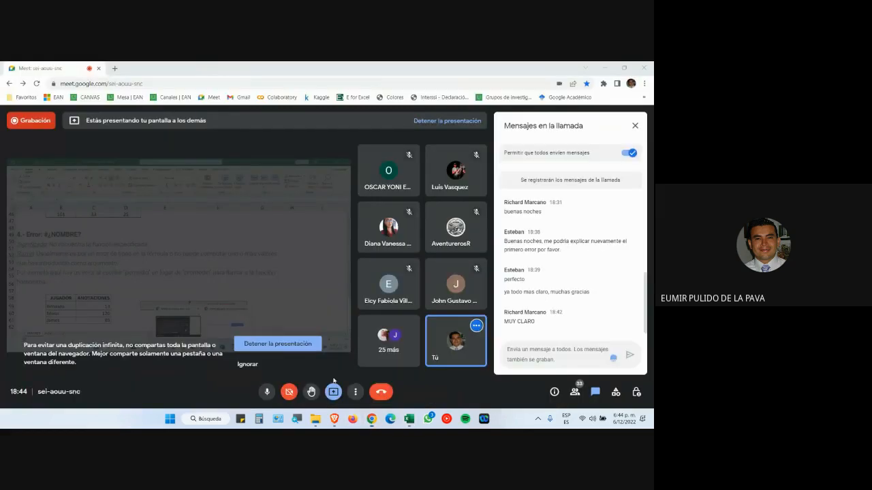
left_click(406, 416)
left_click_drag(419, 394, 508, 393)
scroll(246, 336, "up", 15)
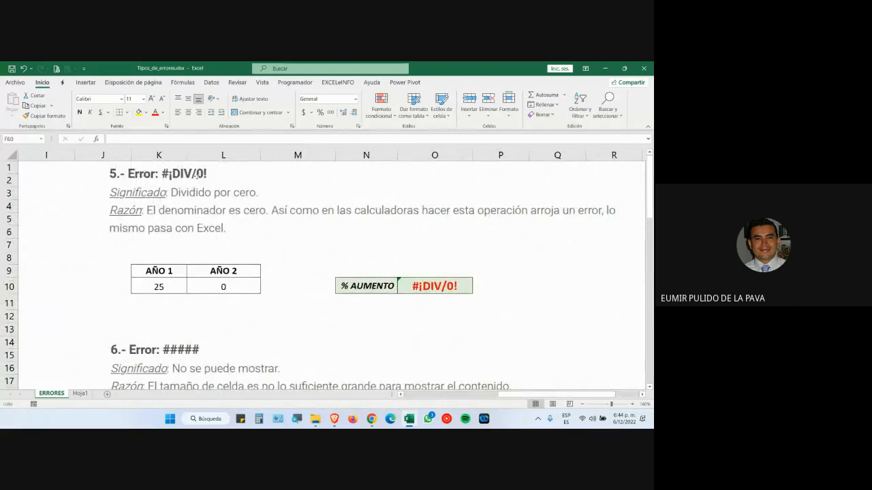
left_click(205, 182)
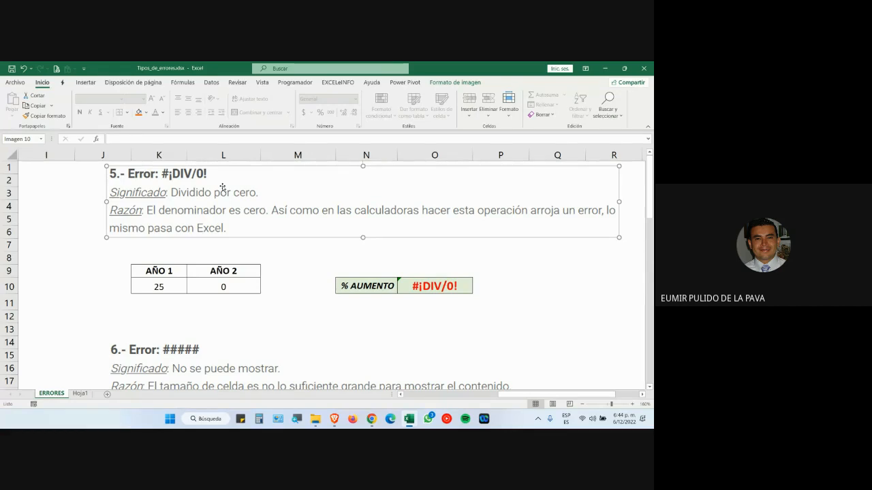
double_click(441, 287)
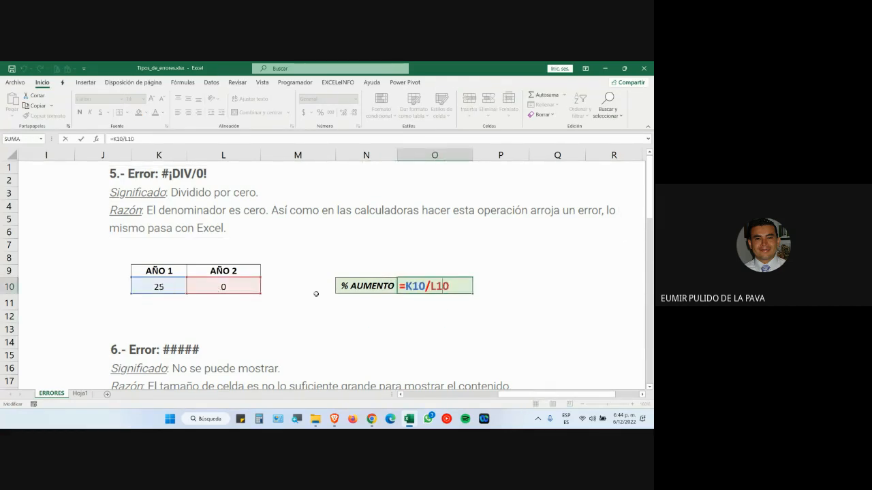
key("Return")
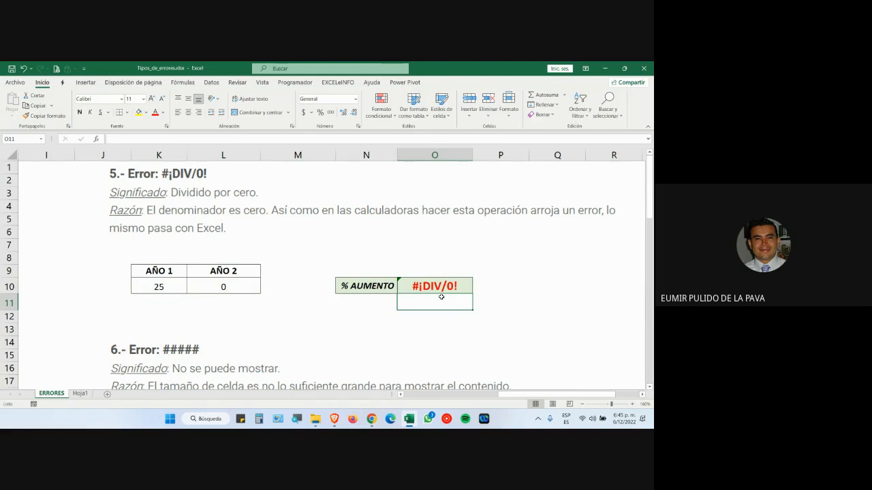
- Switch to the Google Meet call and turn on the camera
left_click(370, 421)
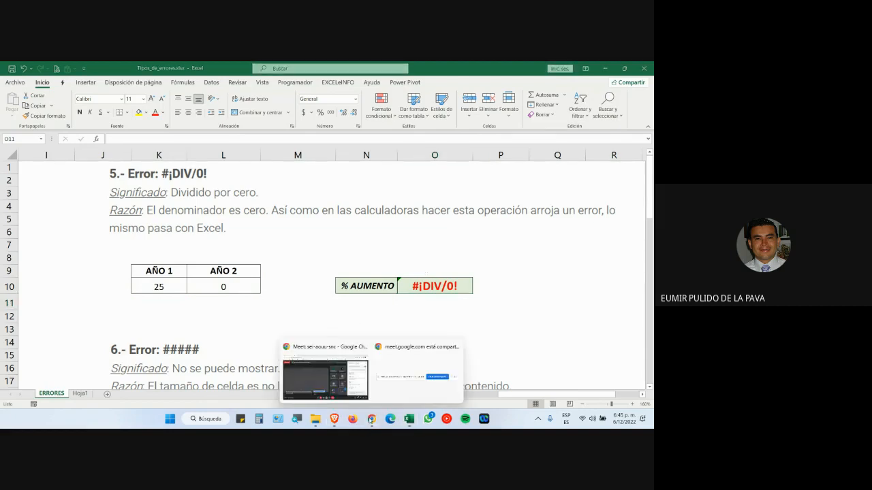
left_click(366, 368)
mouse_move(480, 339)
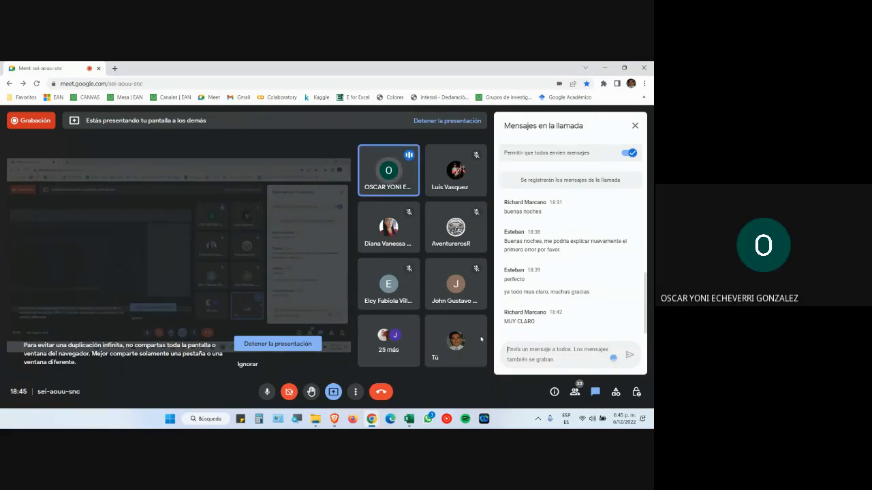
left_click(288, 395)
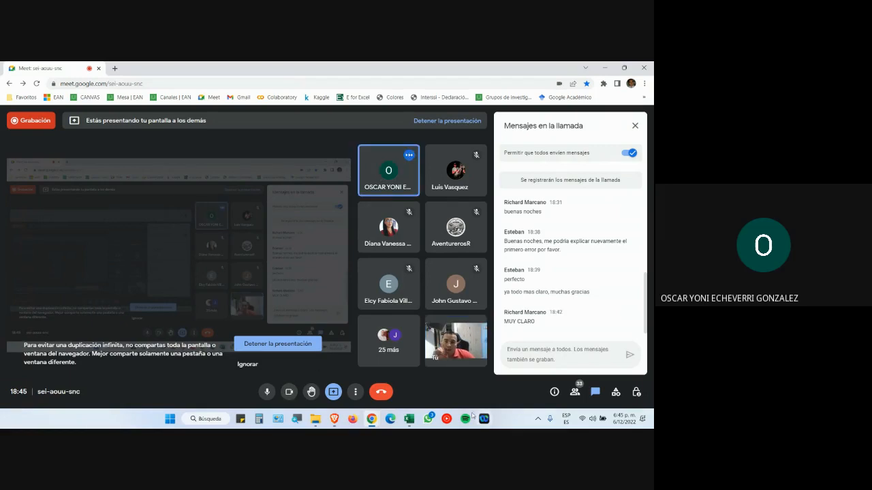
- Switch back to Excel, go to section 6, #####, and mark its heading with a box and its meaning and reason with underlines
left_click(408, 420)
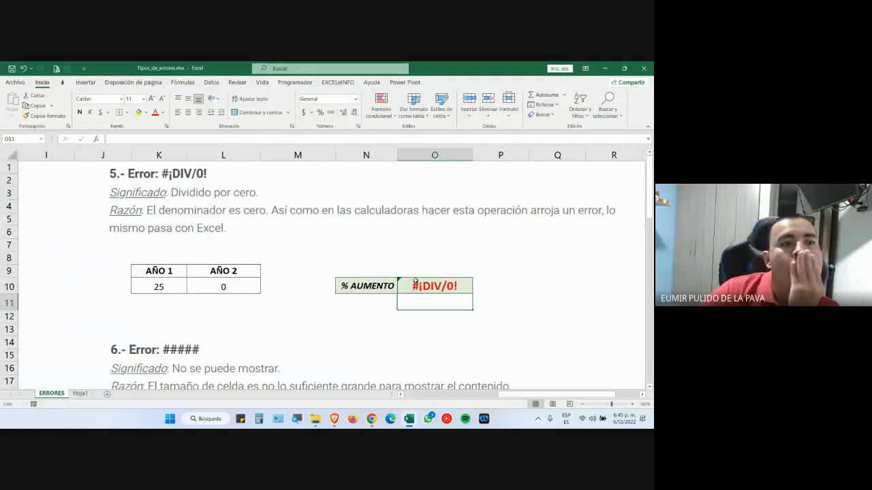
scroll(408, 287, "down", 3)
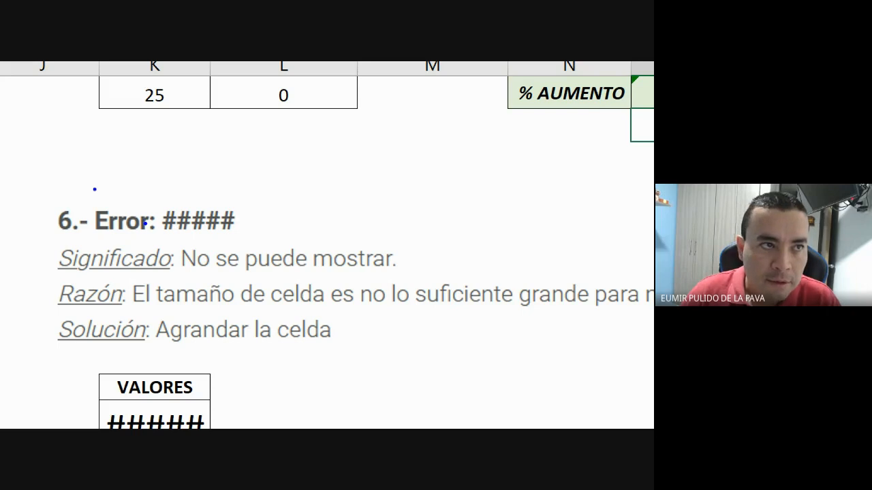
mouse_move(95, 189)
left_mouse_down()
mouse_move(247, 229)
mouse_move(261, 244)
left_mouse_up()
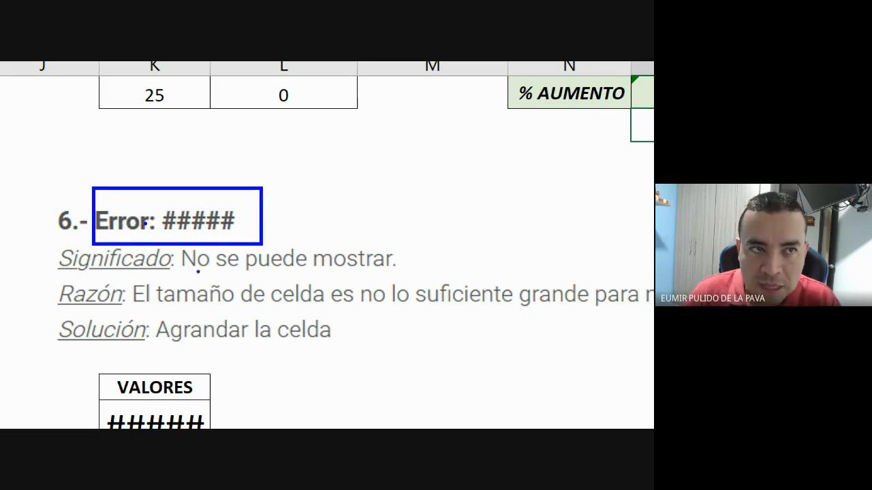
mouse_move(185, 270)
left_mouse_down()
mouse_move(275, 275)
mouse_move(394, 264)
left_mouse_up()
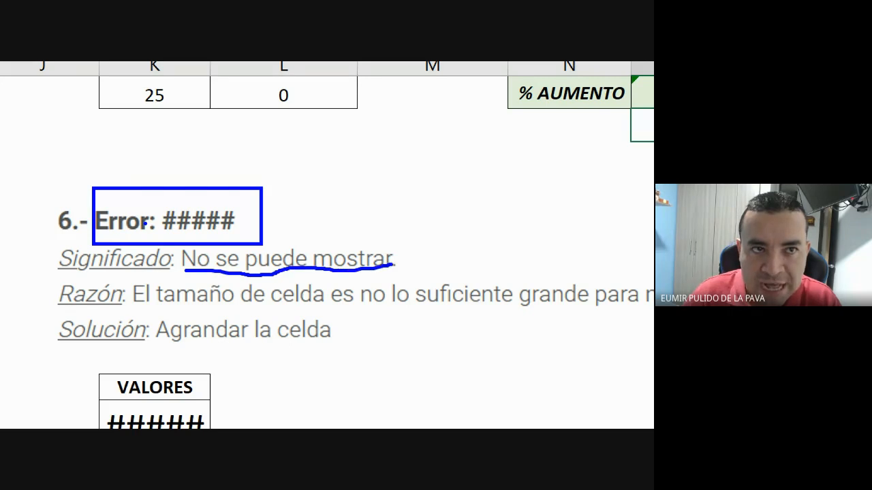
left_click_drag(162, 310, 508, 309)
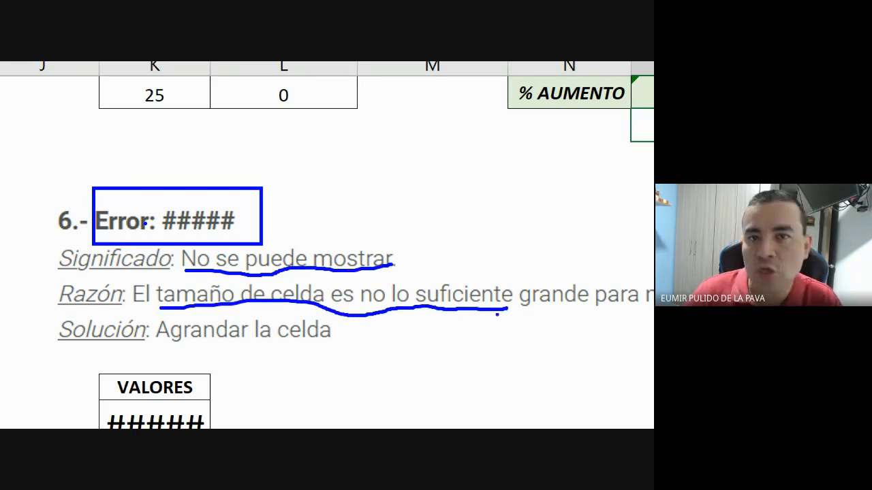
key("Escape")
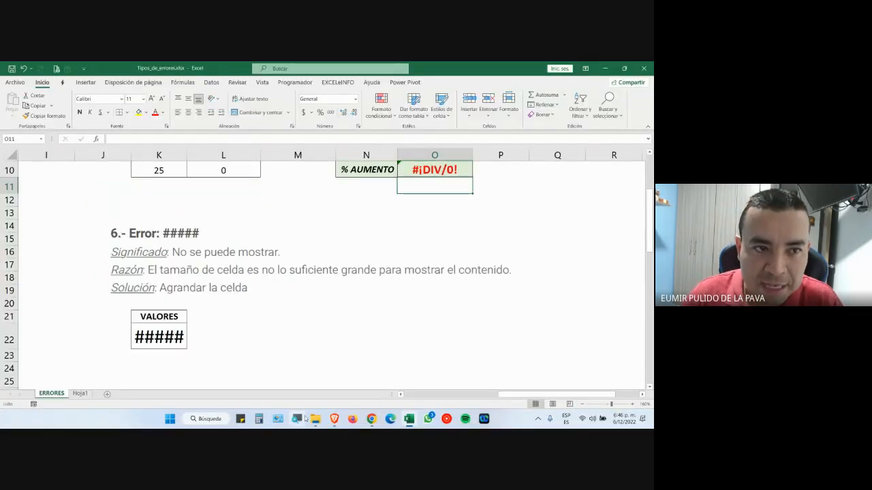
- Magnify section 6 to 200%, widen column K until the VALORES number displays, and narrow it back until ##### shows
left_click(297, 418)
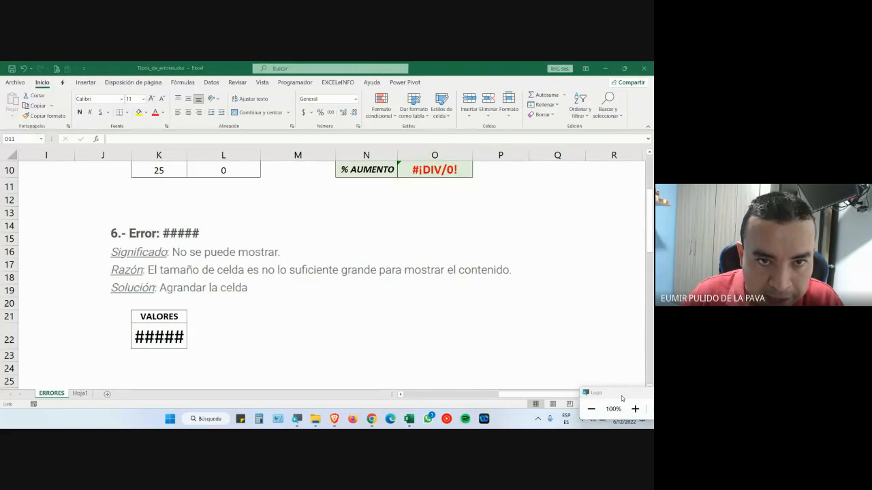
left_click(537, 412)
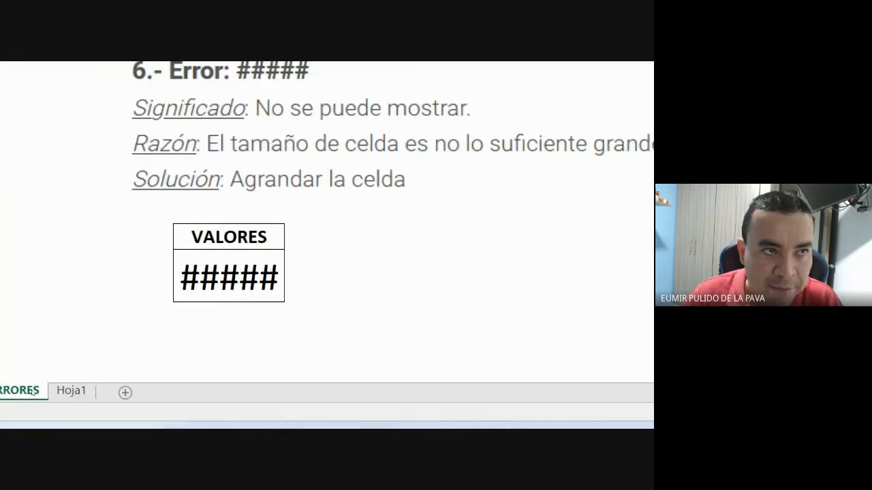
mouse_move(290, 276)
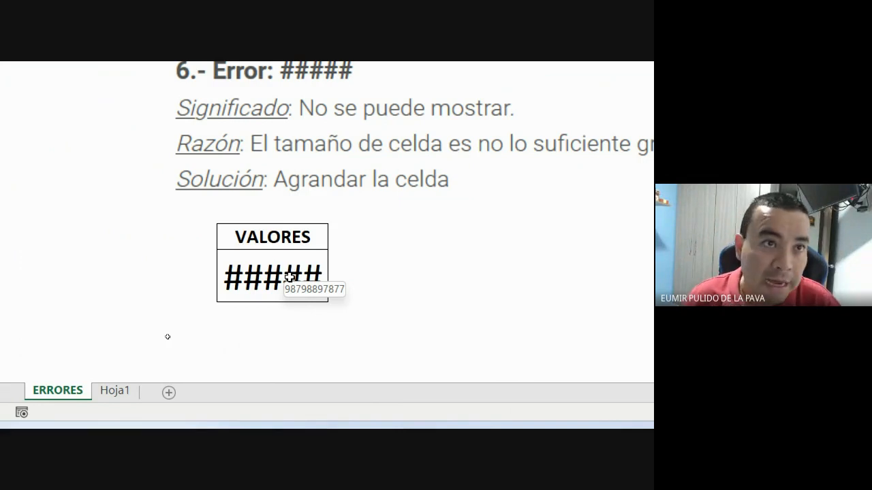
left_click_drag(329, 161, 411, 171)
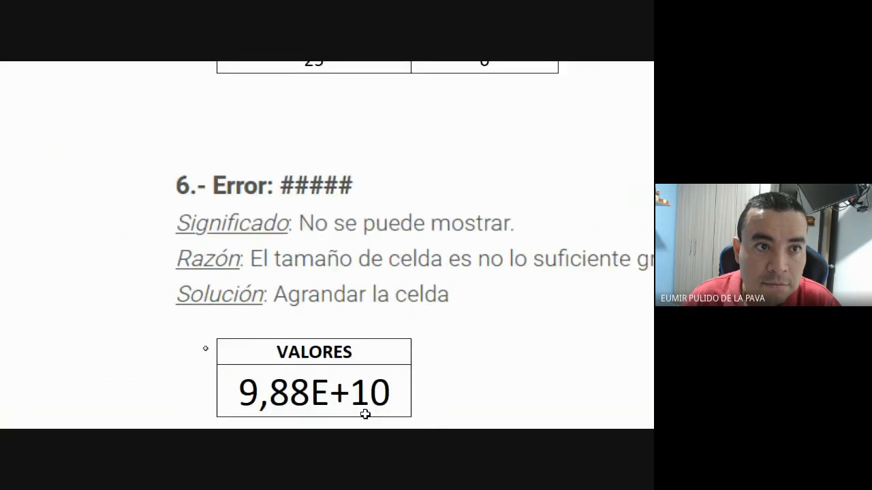
left_click_drag(413, 204, 485, 214)
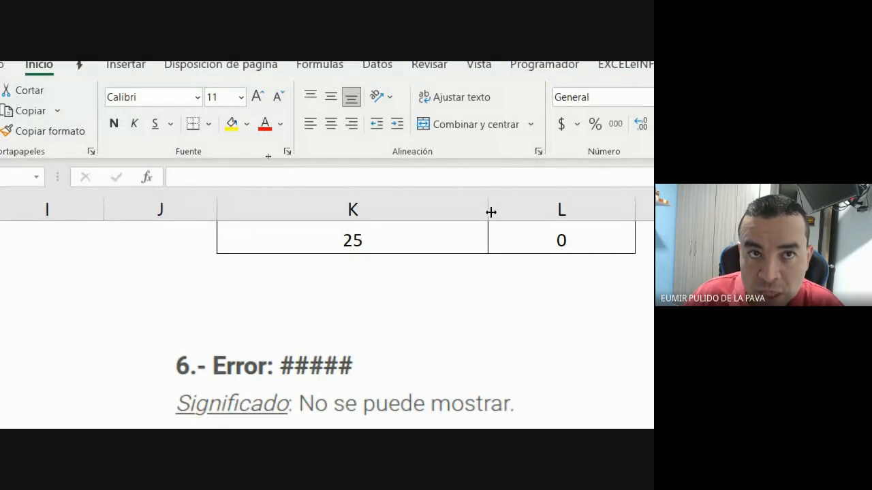
left_click_drag(490, 212, 355, 198)
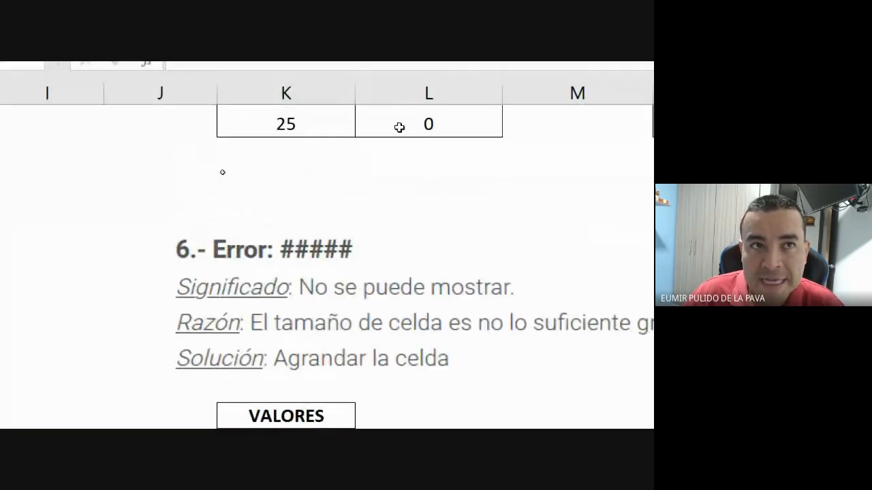
left_click_drag(355, 93, 328, 92)
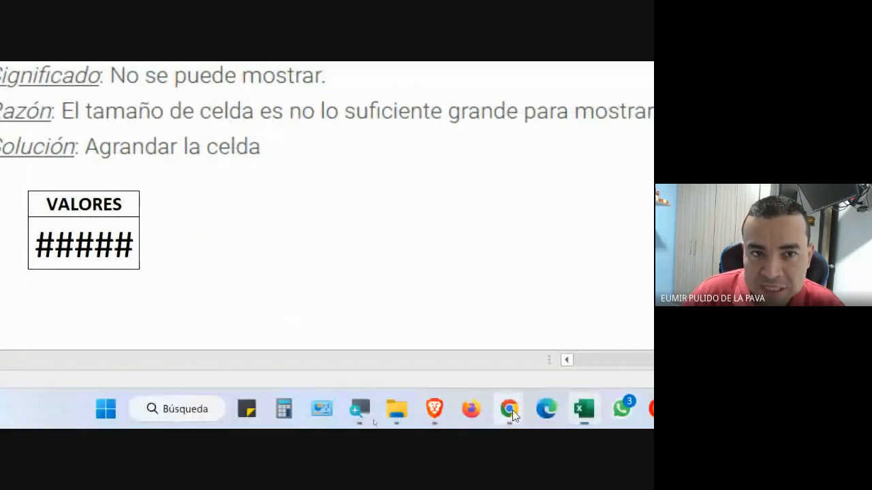
- Switch to the Google Meet call, reset the magnification to 100% and minimize the Magnifier window
left_click(512, 410)
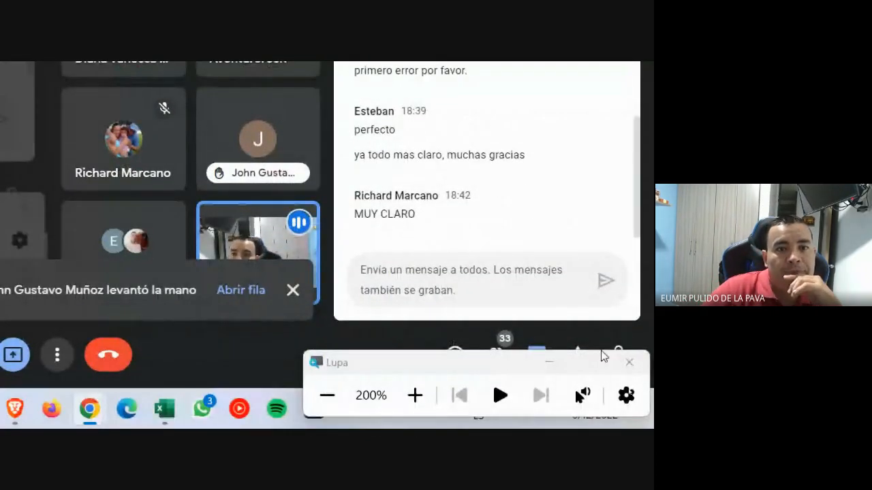
left_click(326, 395)
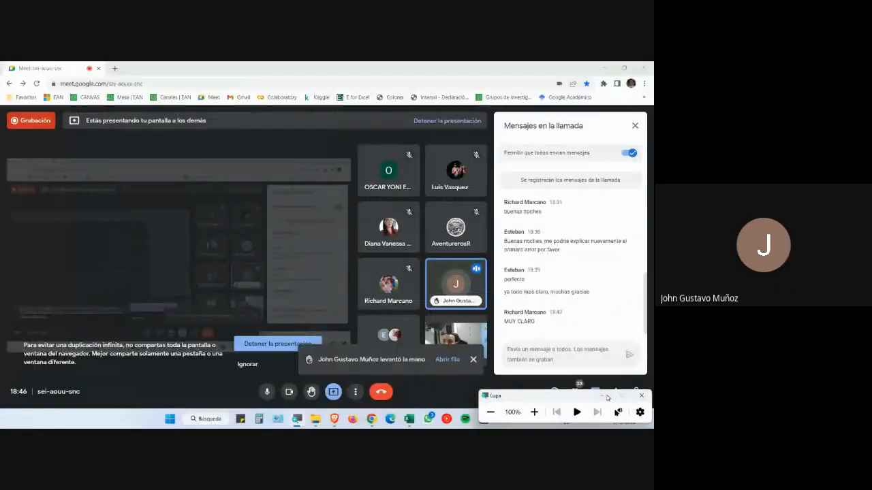
left_click(606, 397)
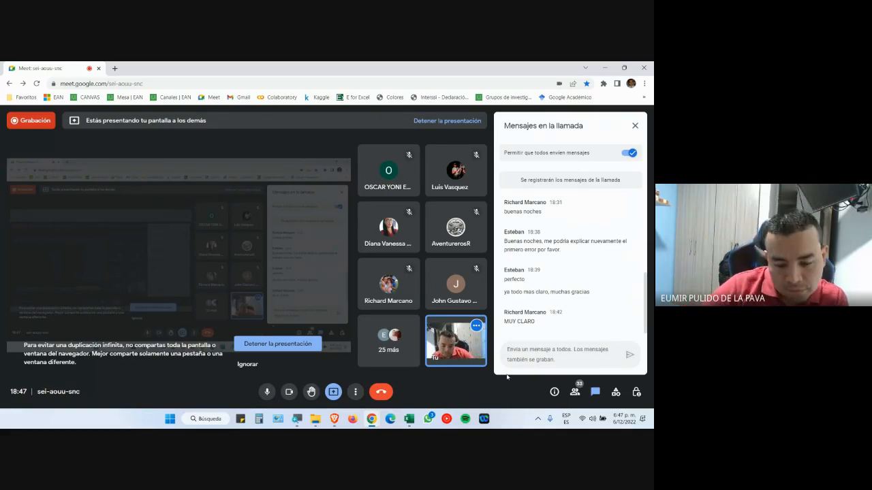
- Return to Excel, go to section 7, #¡NULO!, and open the TOTAL GENERAL formula in P35
left_click(410, 421)
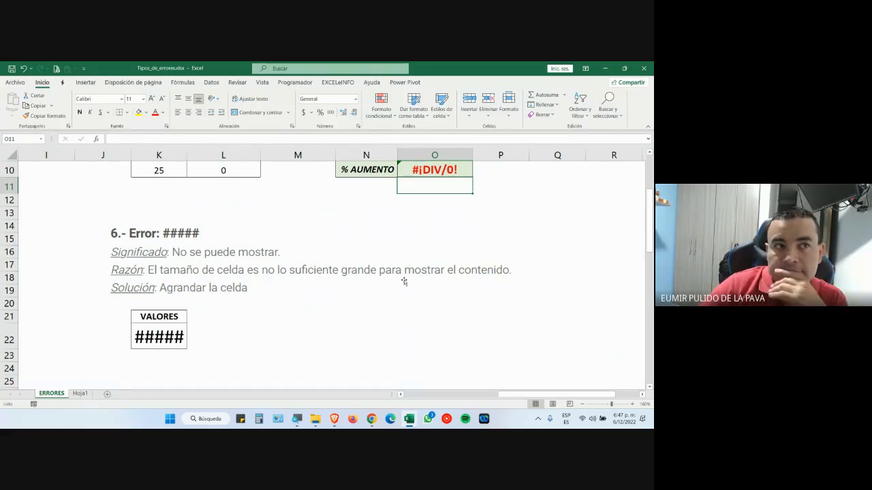
scroll(404, 281, "down", 5)
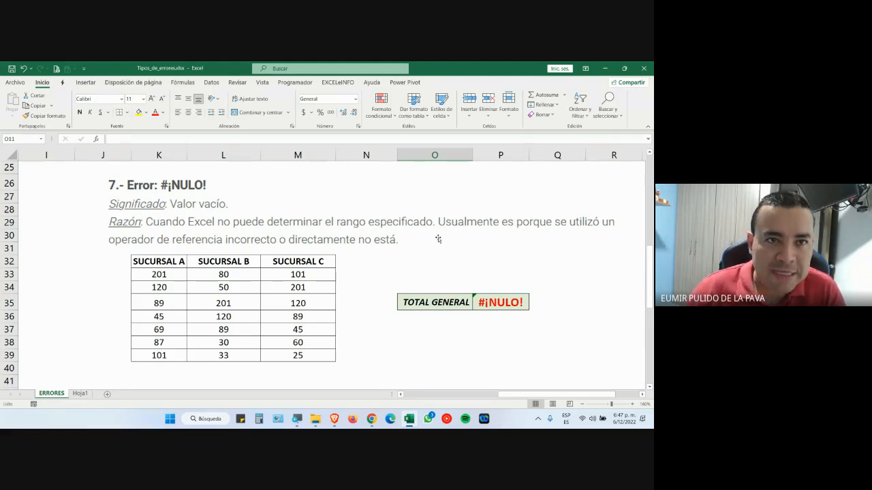
scroll(522, 398, "right", 2)
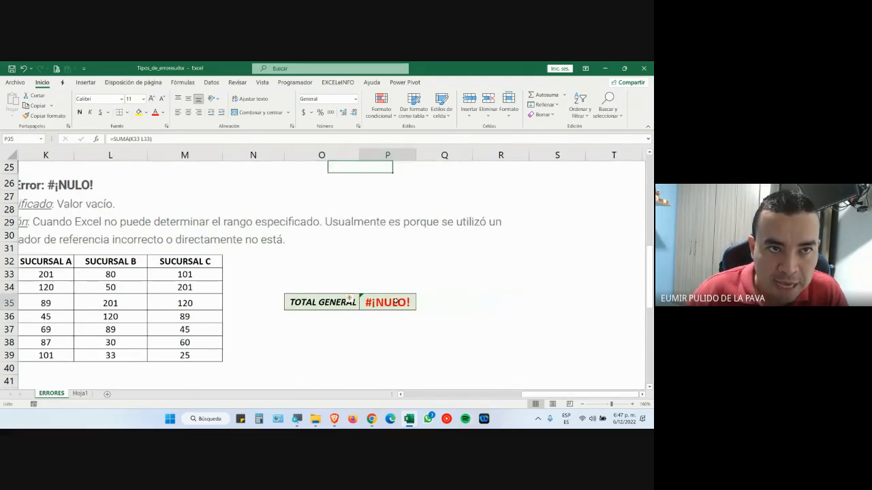
double_click(414, 304)
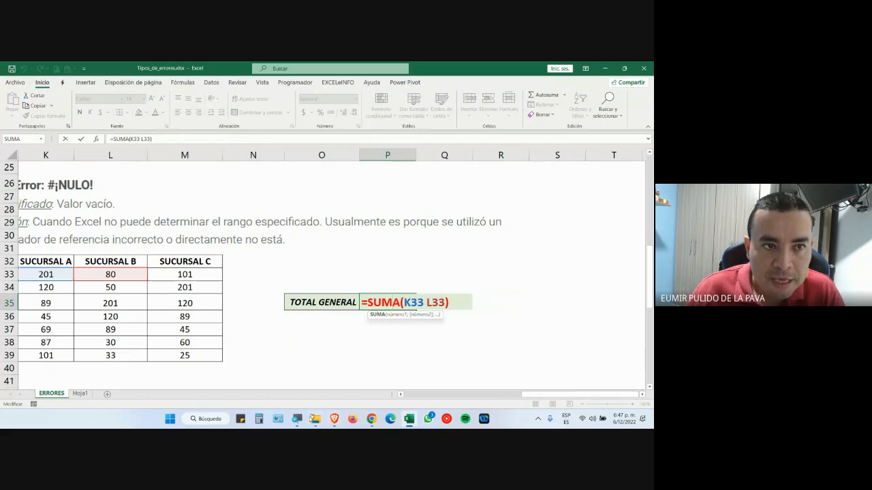
- Magnify P35's formula, draw a stroke through the space between K33 and L33, and point an arrow at the semicolon in the function hint
left_click(297, 419)
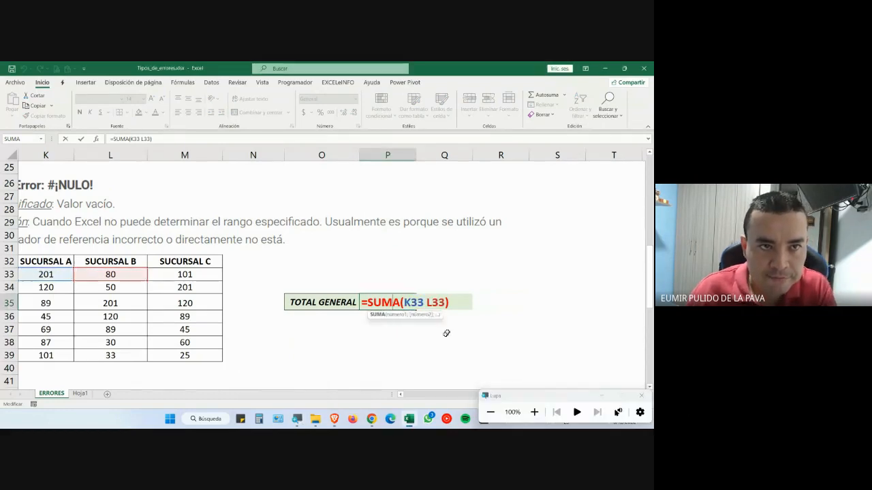
left_click(449, 304)
key("super+plus")
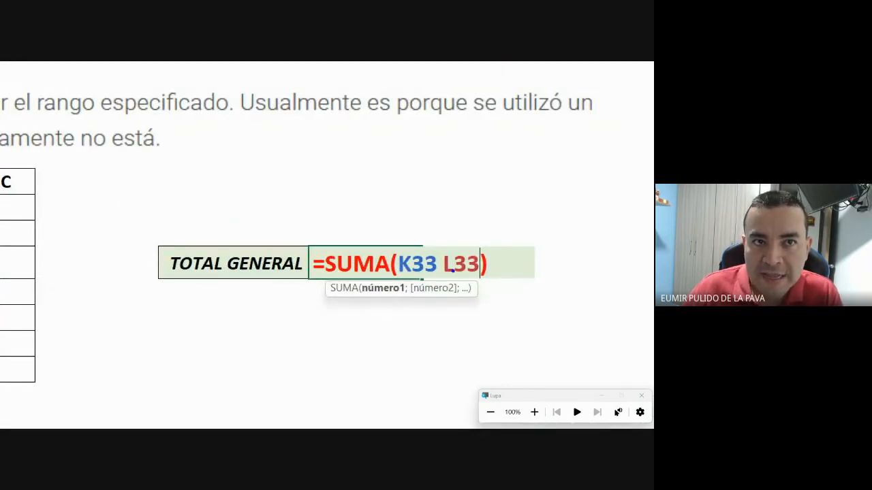
left_click_drag(439, 251, 430, 327)
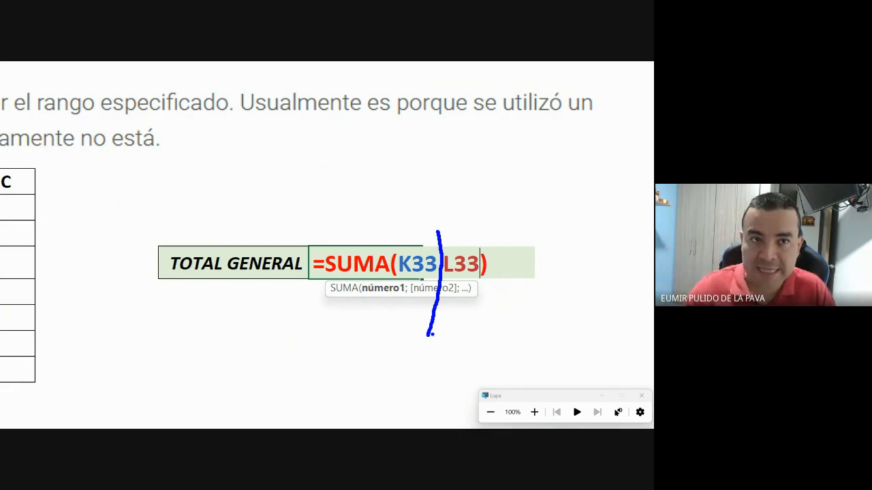
left_click_drag(408, 294, 406, 359)
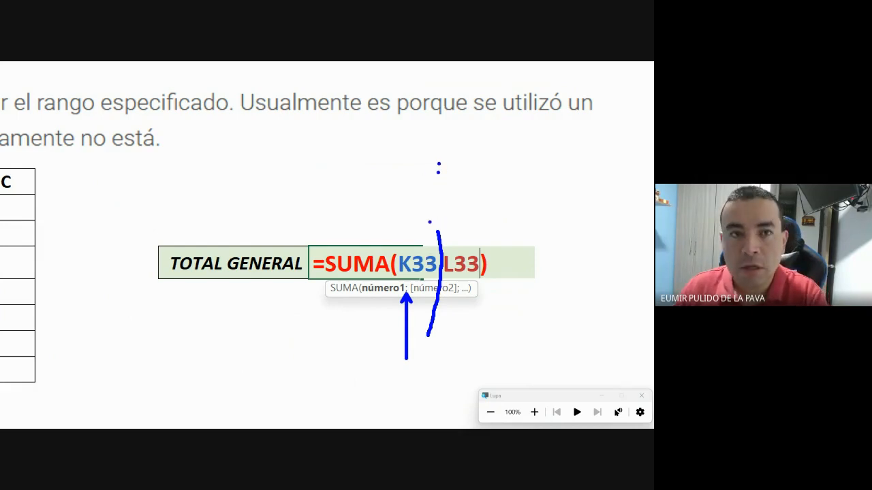
- Write the text annotation K33:L33 in capitals above the formula, point an arrow at its colon, and leave annotation mode
key("t")
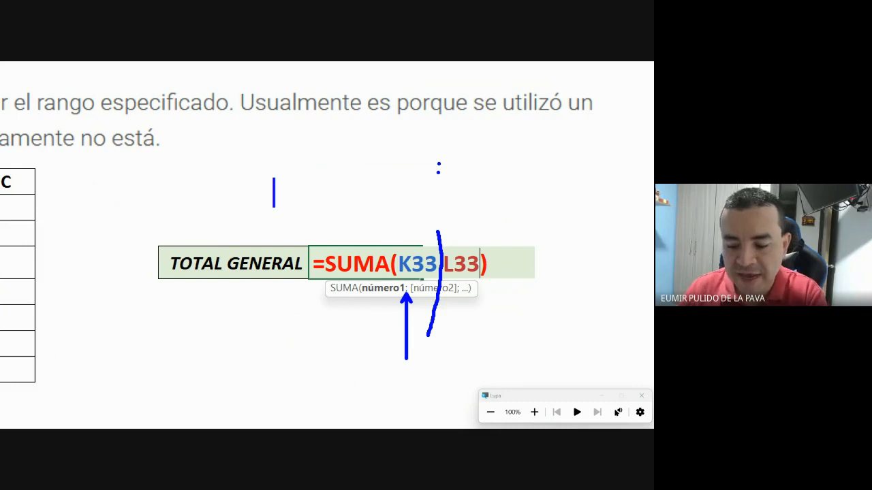
type("k33")
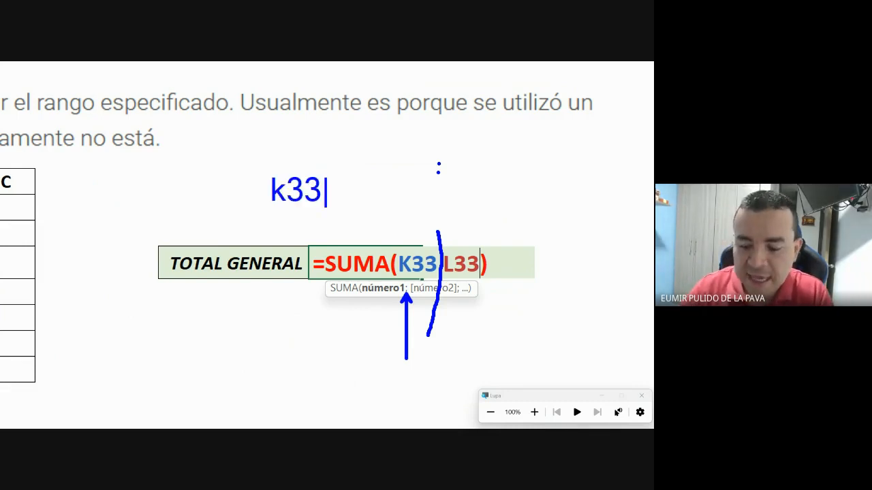
type(":l33")
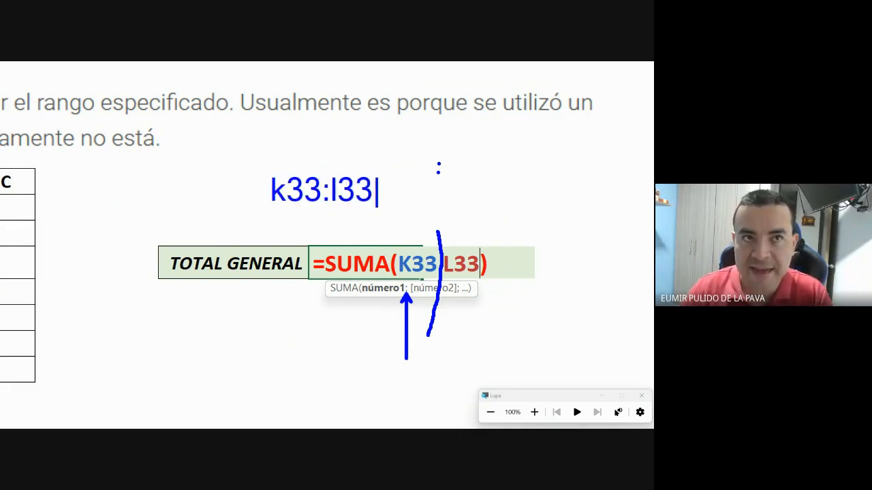
key("BackSpace")
key("BackSpace")
key("BackSpace")
key("BackSpace")
key("BackSpace")
key("BackSpace")
key("BackSpace")
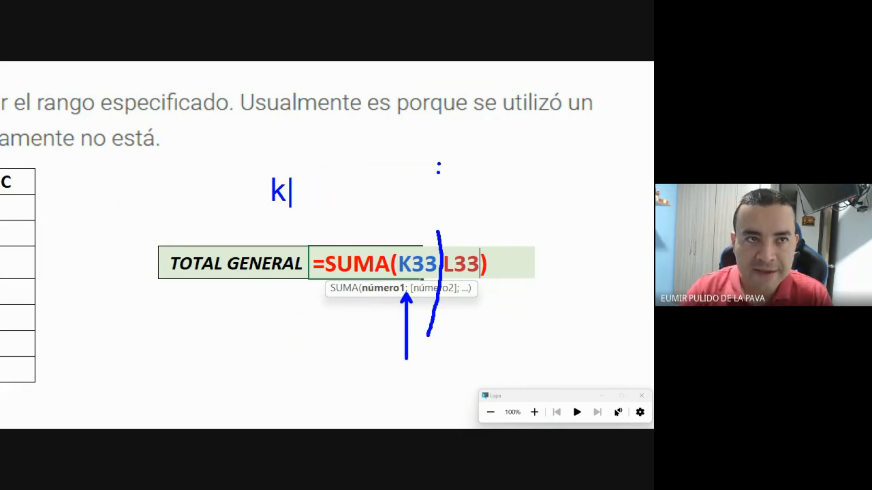
type("K33:L33")
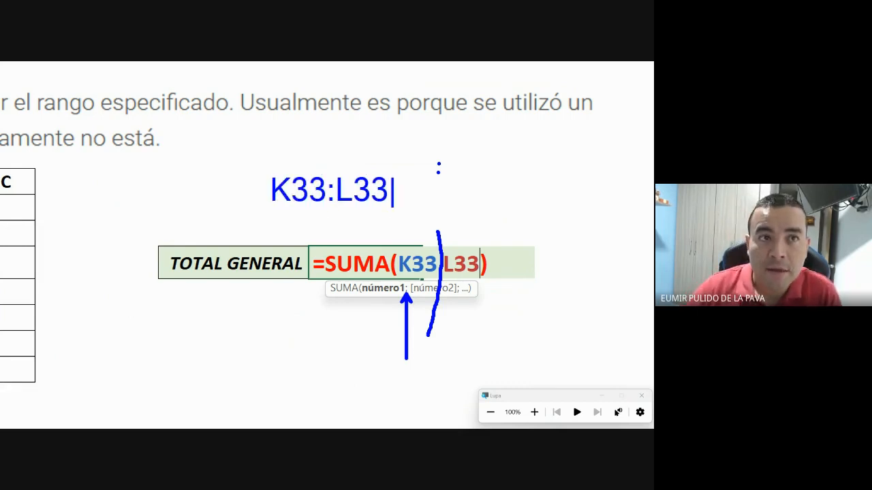
key("Escape")
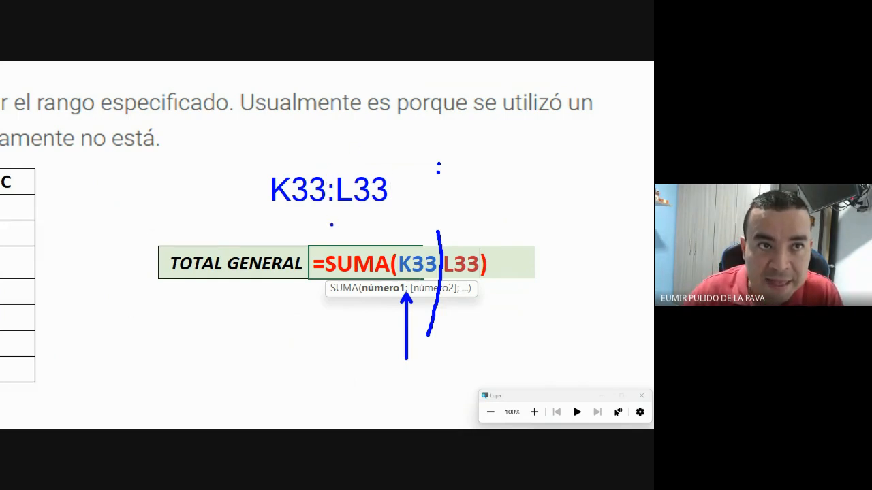
left_click_drag(330, 214, 330, 249)
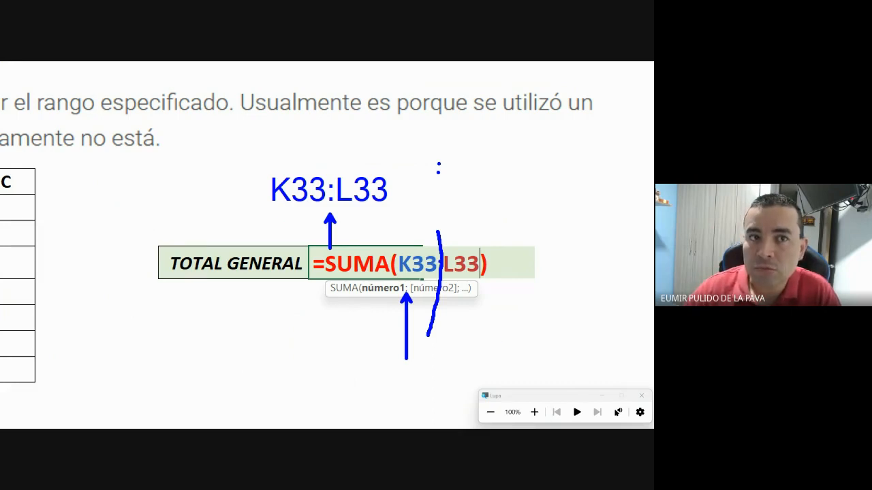
key("Escape")
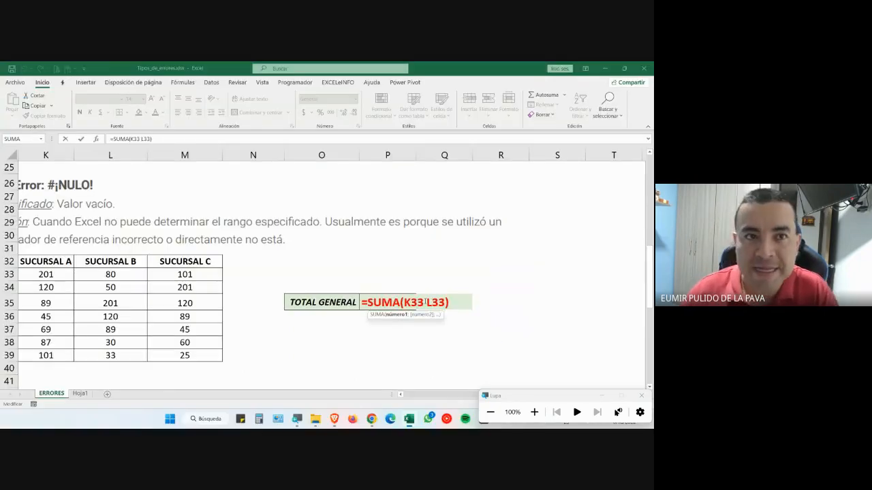
- Try to enter P35's formula with a comma added after L33, and dismiss the formula error message
type(",")
key("Return")
key("Return")
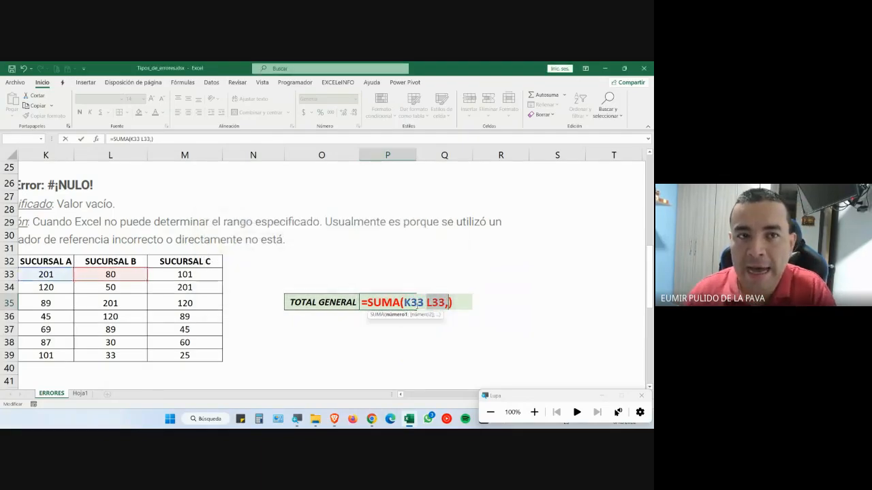
key("Return")
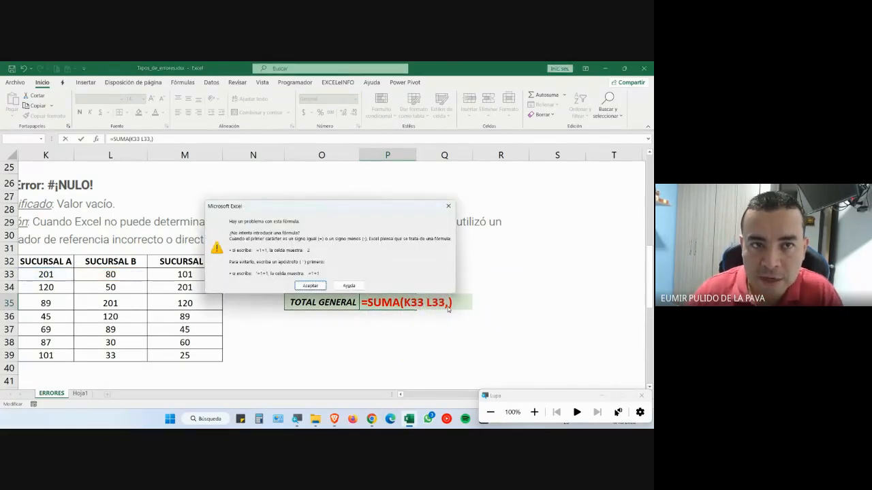
key("Return")
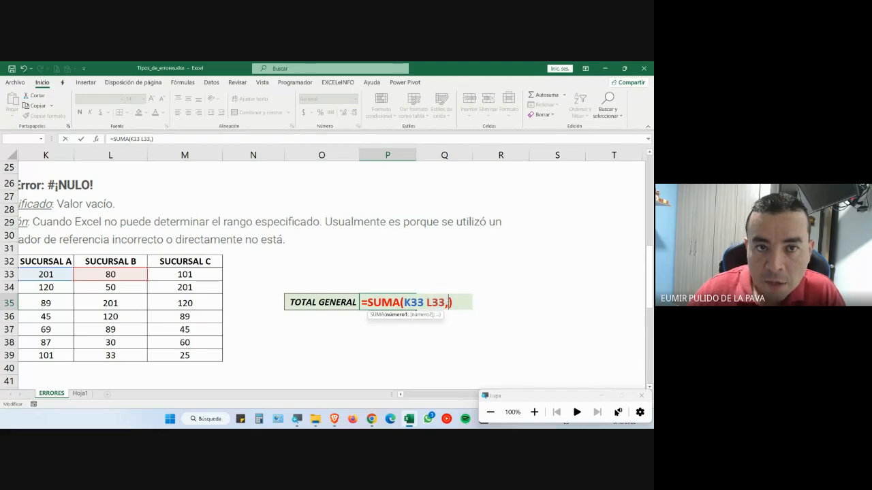
- Remove the extra comma from P35's formula and replace the space between K33 and L33 with a colon
key("BackSpace")
key("Return")
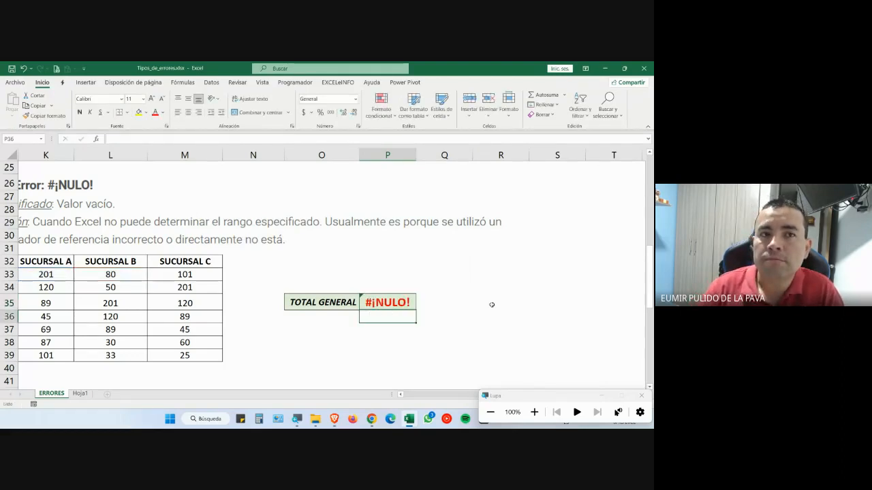
double_click(392, 302)
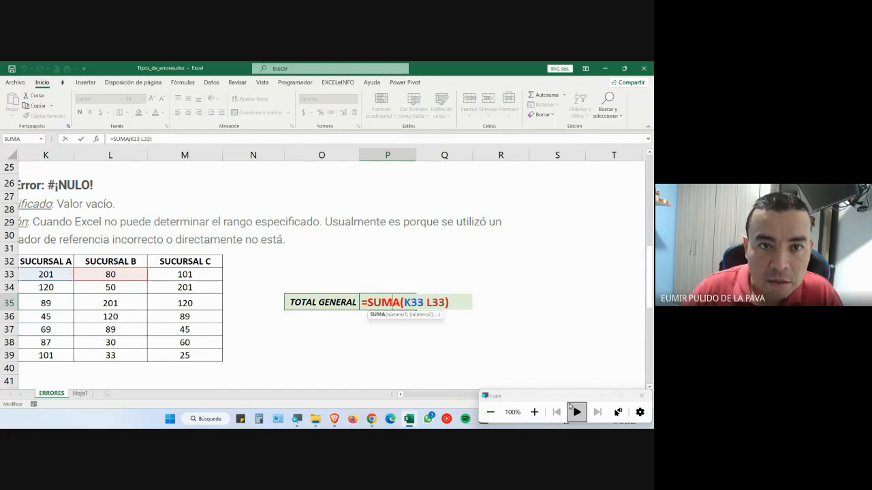
left_click_drag(561, 398, 534, 408)
left_click(541, 395)
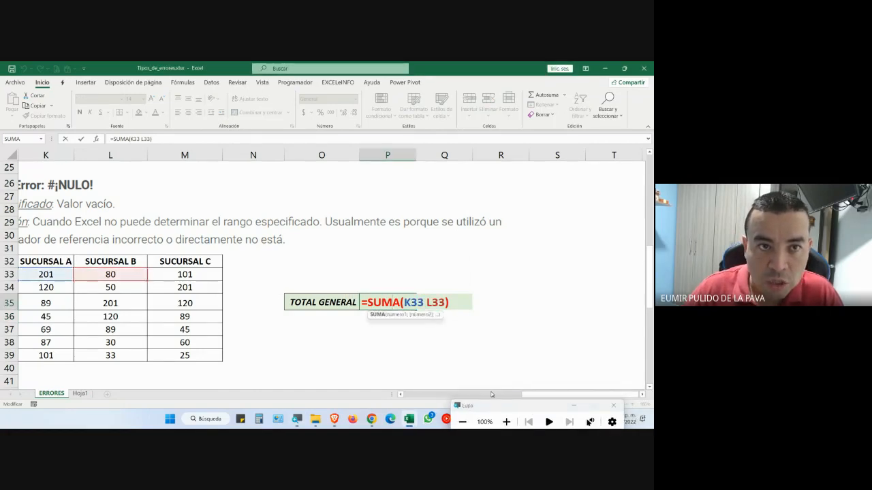
left_click(493, 389)
left_click_drag(535, 395, 500, 395)
double_click(582, 307)
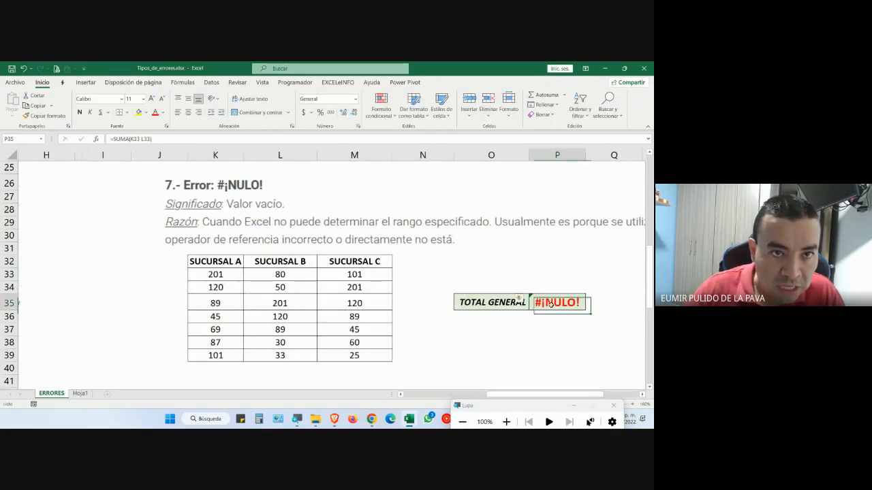
key("BackSpace")
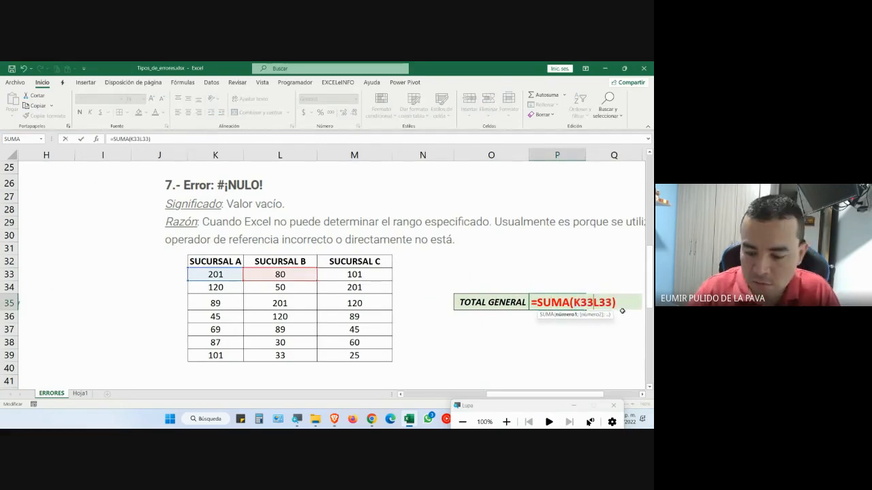
type(":")
key("Return")
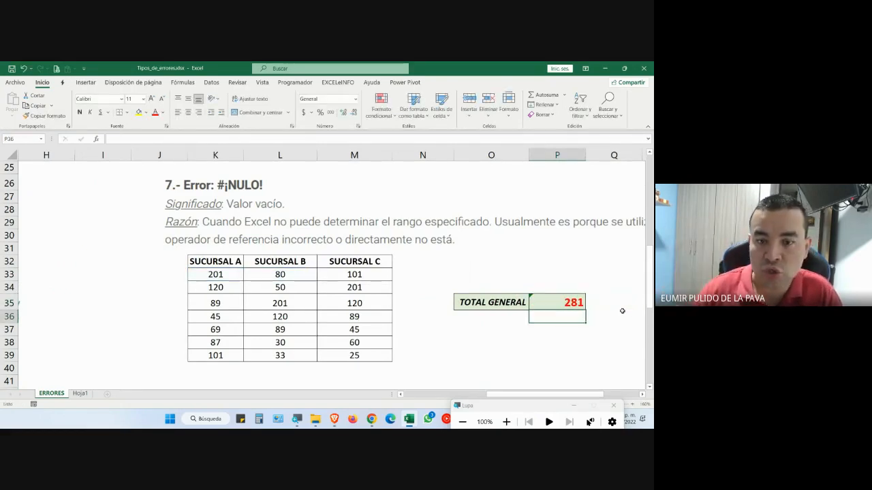
- Change the colon in P35's SUMA formula to a semicolon so it reads =SUMA(K33;L33)
key("Up")
key("F2")
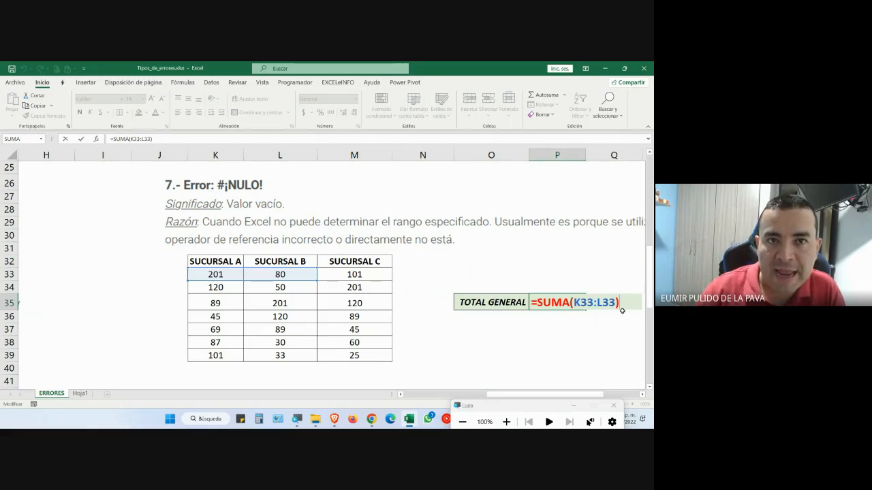
left_click(596, 304)
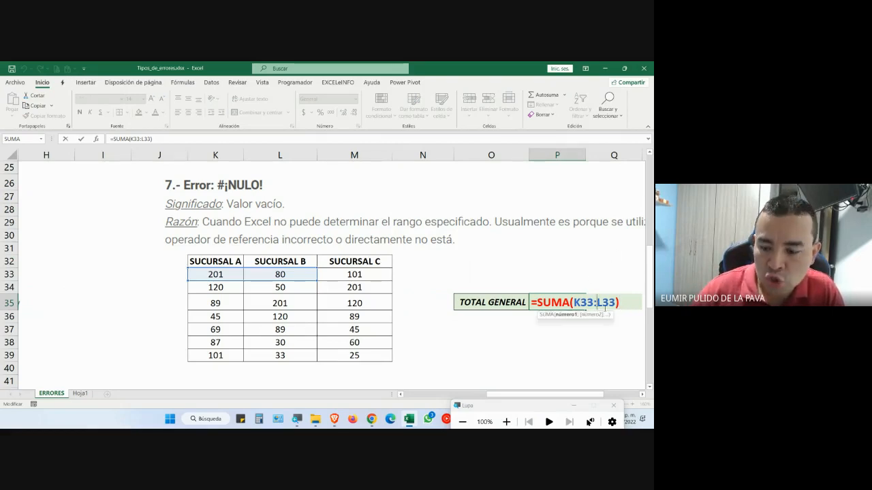
key("BackSpace")
type(";")
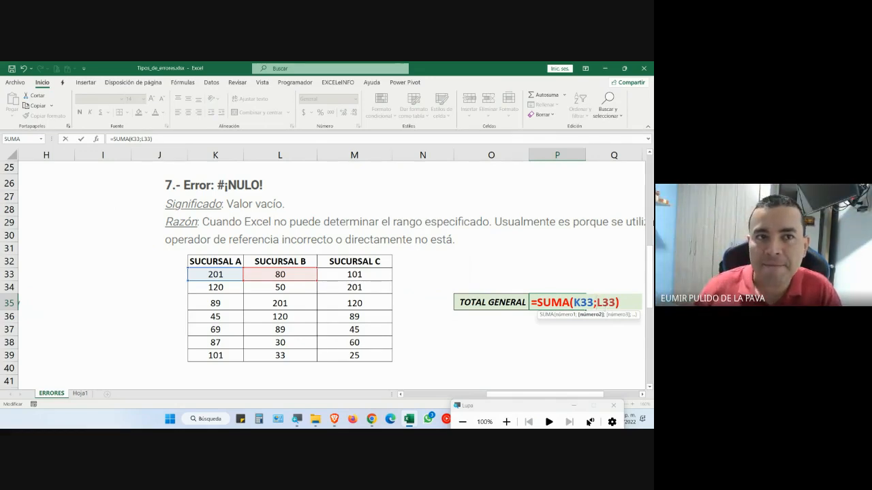
key("Return")
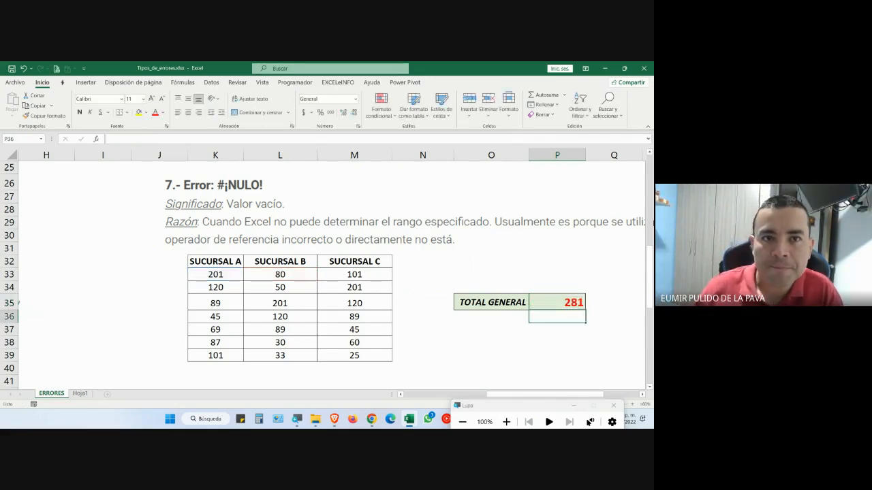
- Change the separator in P35's SUMA formula to a plus sign, entering =SUMA(K33+L33)
left_click(569, 300)
key("F2")
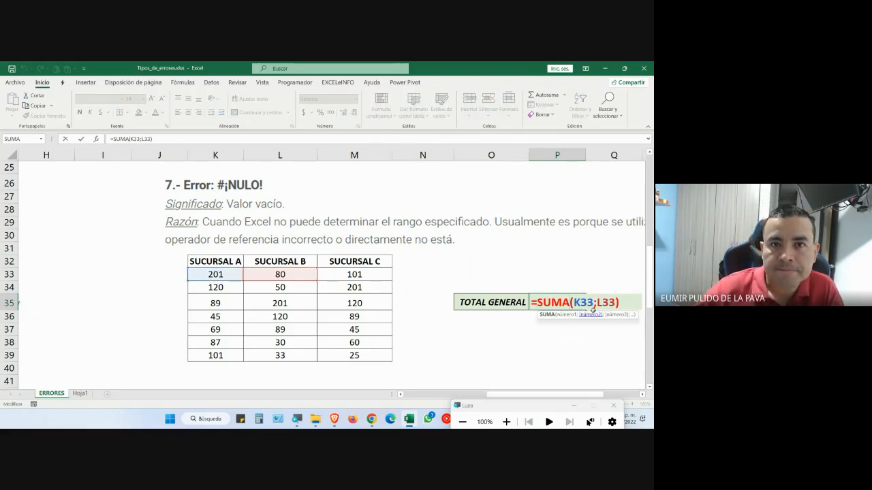
left_click(593, 305)
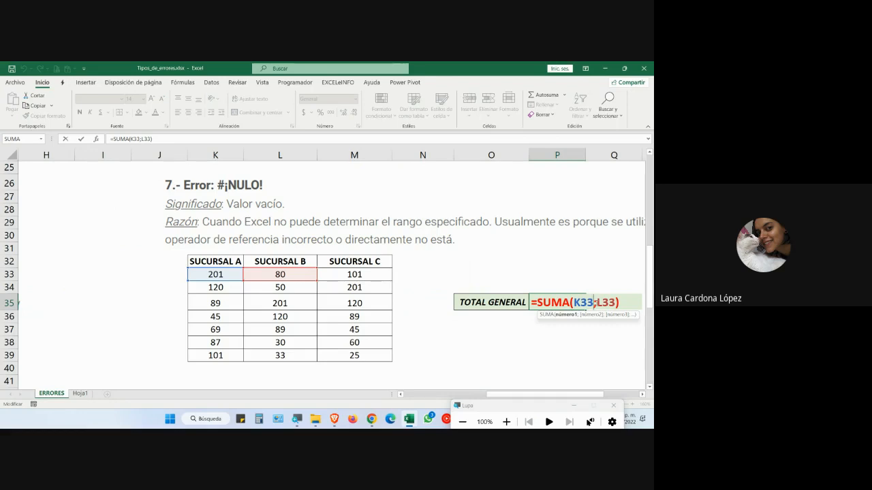
key("Delete")
type("+")
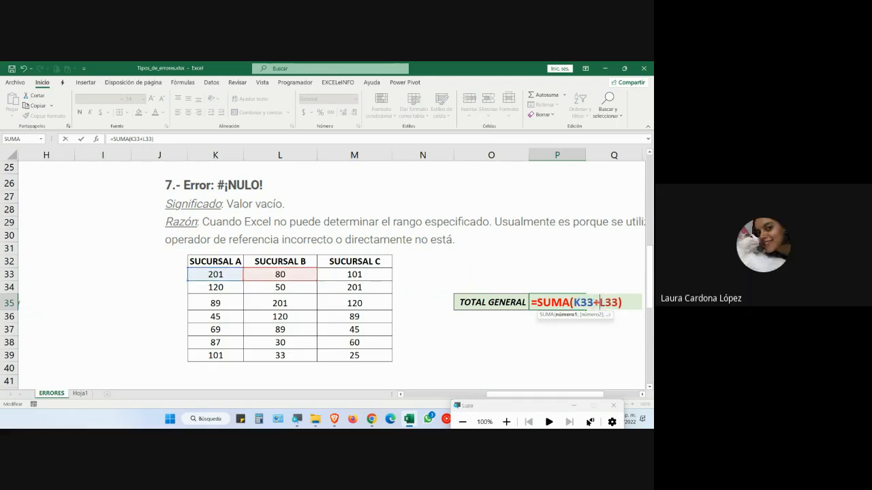
key("ctrl+Return")
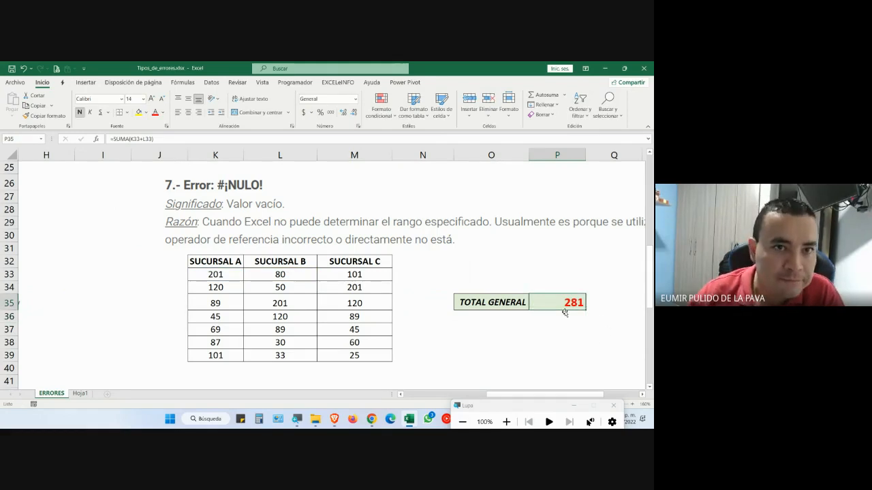
- Open P35's formula, magnify it, draw a blue arrow pointing at the plus sign, and return to the normal view
double_click(564, 309)
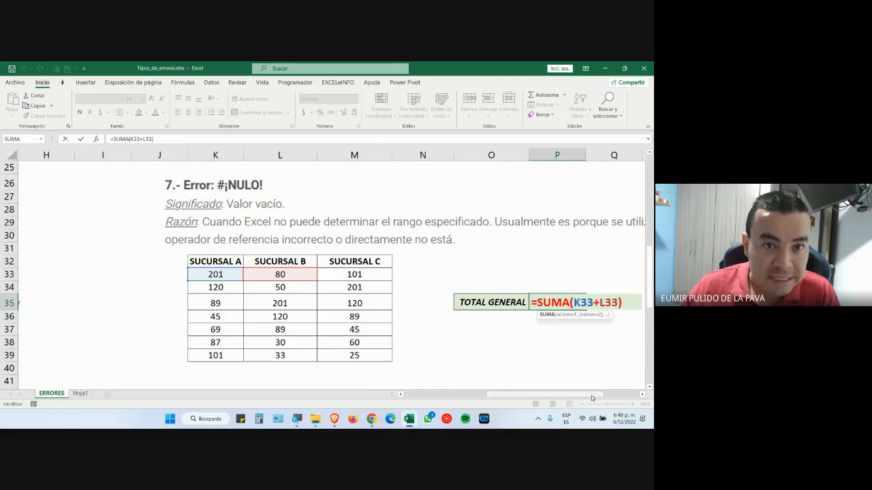
left_click_drag(593, 395, 628, 396)
key("super+plus")
key("super+plus")
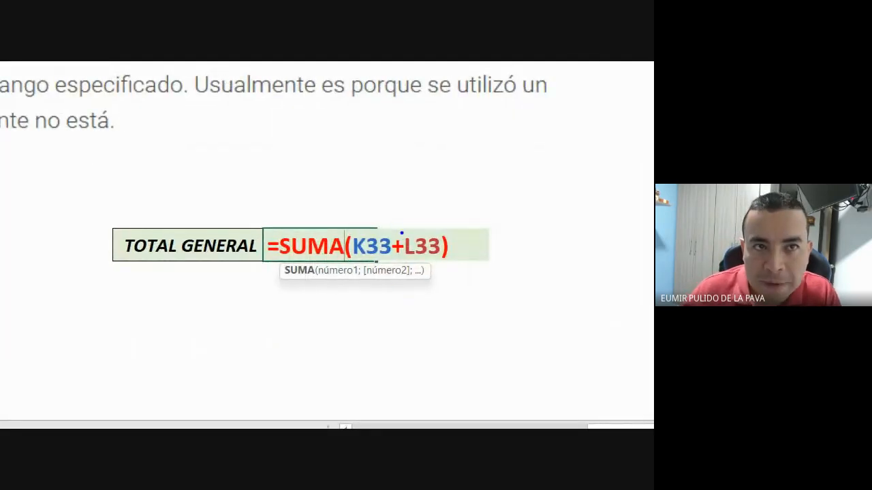
left_click_drag(398, 234, 397, 151)
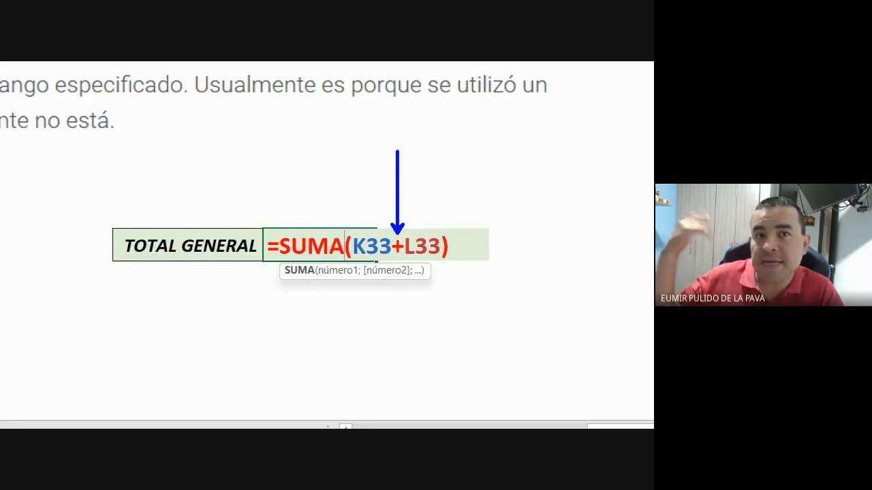
key("super+minus")
key("super+minus")
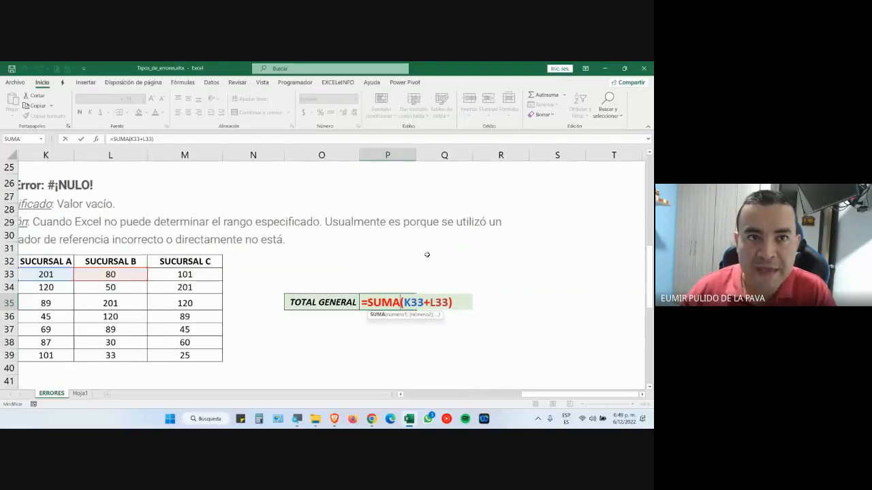
- Replace the argument of P35's SUMA formula with the range K33:M33
left_click_drag(403, 303, 449, 303)
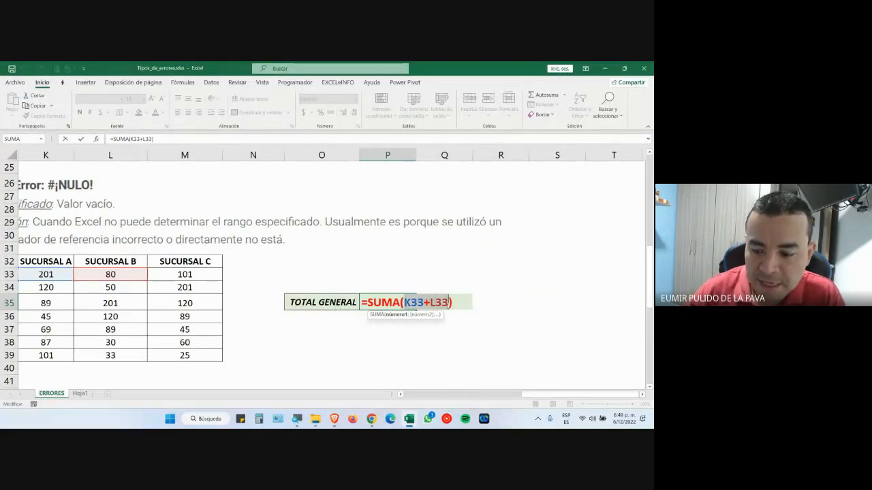
key("BackSpace")
left_click_drag(44, 276, 170, 352)
left_click_drag(50, 276, 173, 274)
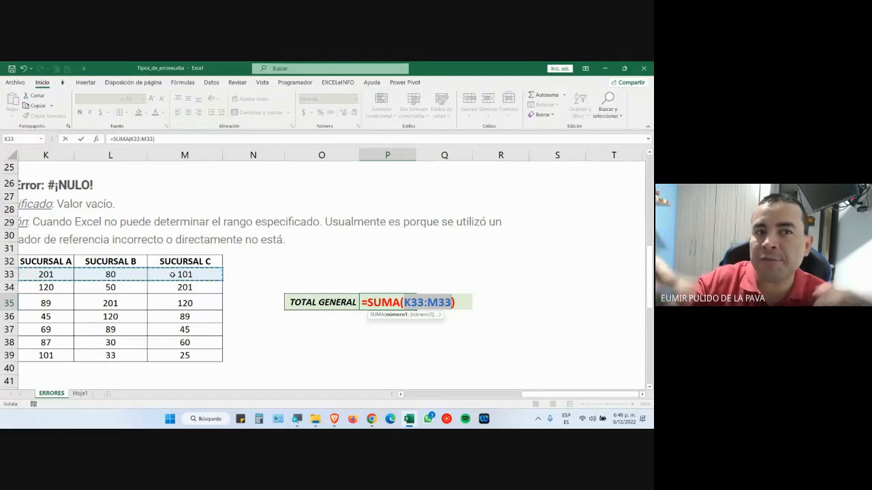
- Erase the SUMA function and its range from P35's formula, back to the equals sign
key("BackSpace")
key("BackSpace")
key("BackSpace")
key("BackSpace")
key("BackSpace")
key("BackSpace")
key("BackSpace")
key("BackSpace")
key("BackSpace")
key("BackSpace")
key("BackSpace")
key("BackSpace")
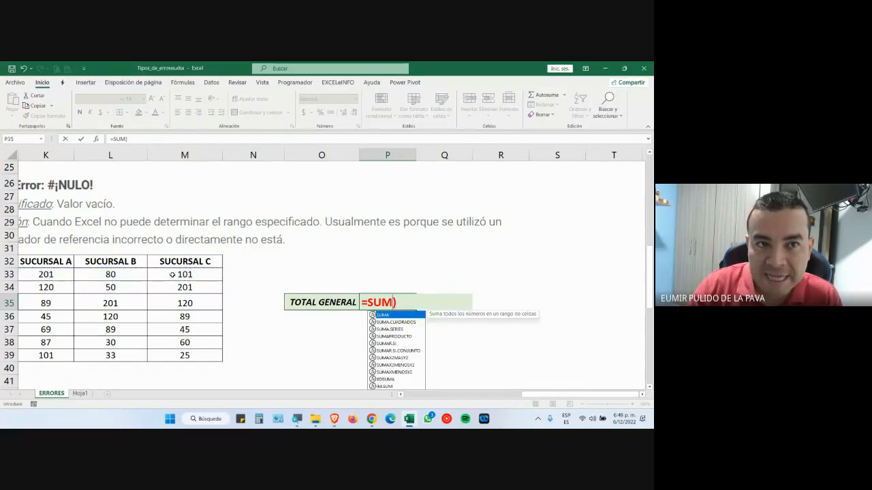
- Build P35's formula as individual cell additions, =K33+L33+M33+K34+L34+M34, and enter it
left_click(47, 274)
type("+")
left_click(133, 275)
type("+")
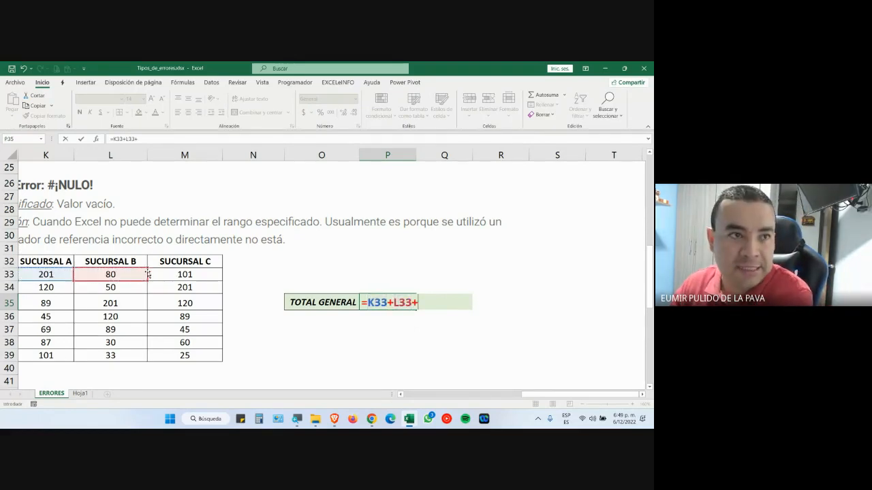
left_click(184, 274)
type("+")
left_click(46, 287)
type("+")
left_click(110, 287)
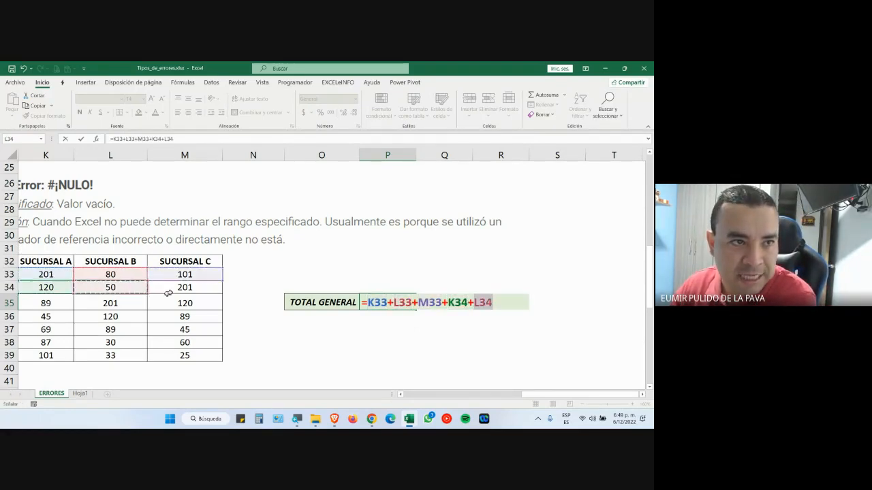
type("+")
left_click(178, 287)
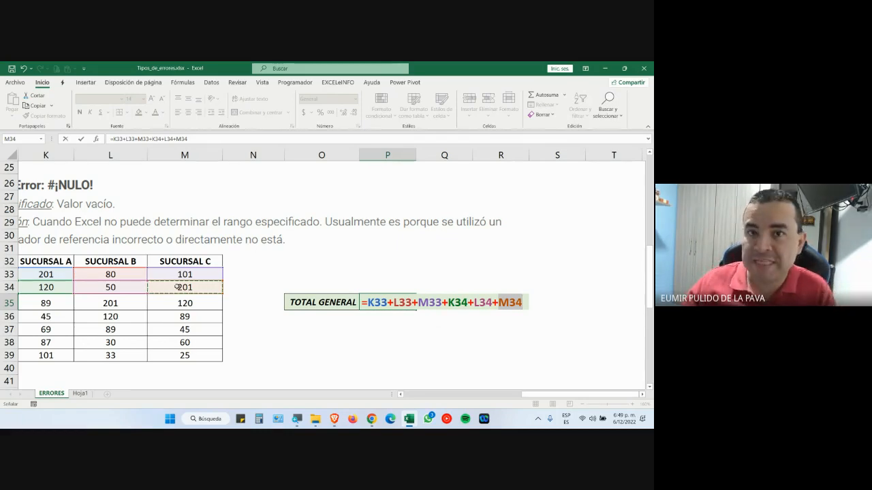
key("Return")
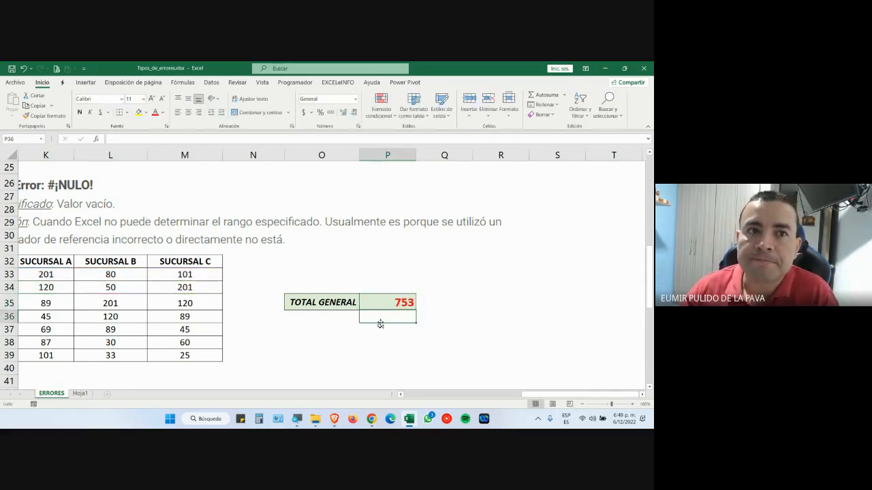
- Open P35's addition formula to review its references and plus signs, and close it without changes
left_click(388, 303)
double_click(393, 302)
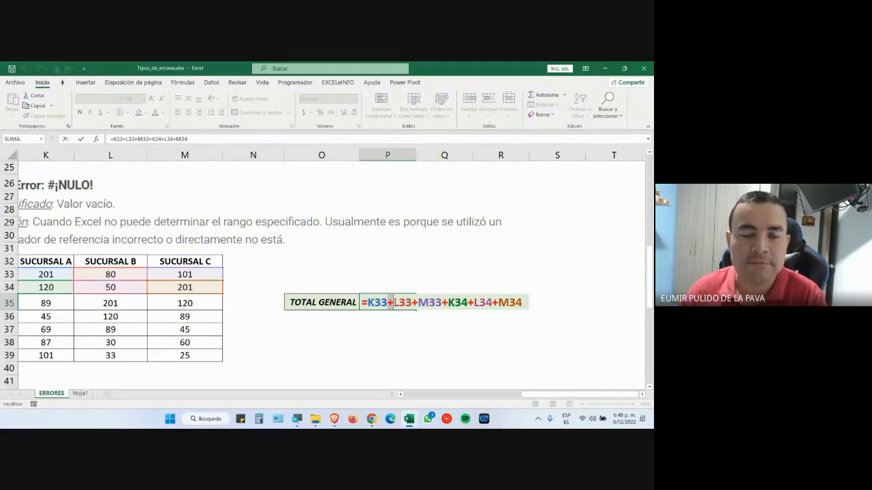
key("Escape")
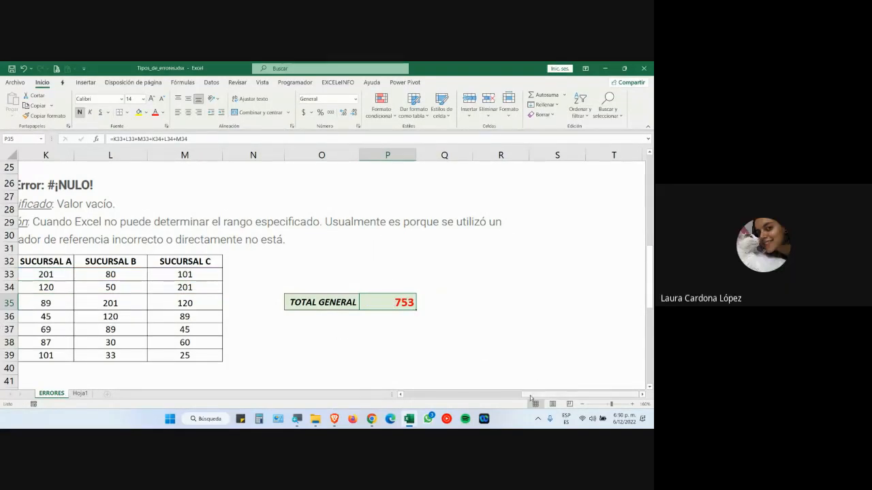
- Go to section 8, Error #¡NUM!, and select the picture containing its explanation
left_click_drag(530, 395, 496, 395)
scroll(446, 342, "down", 3)
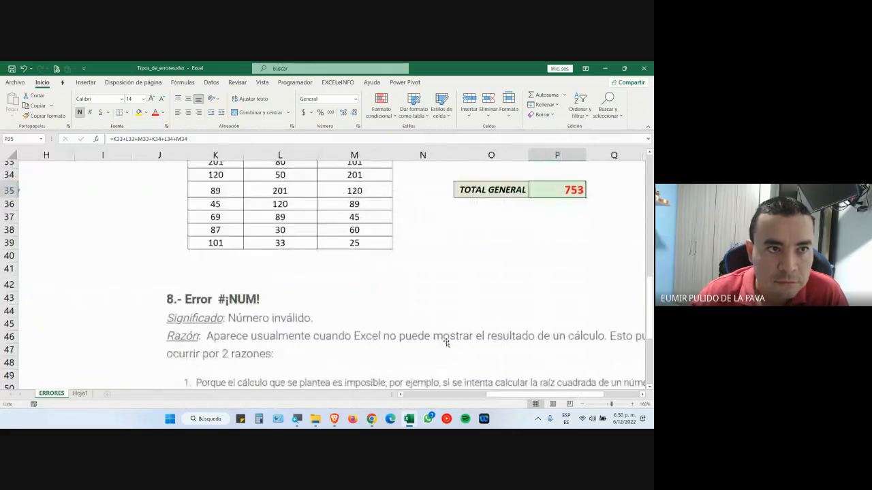
scroll(446, 342, "down", 2)
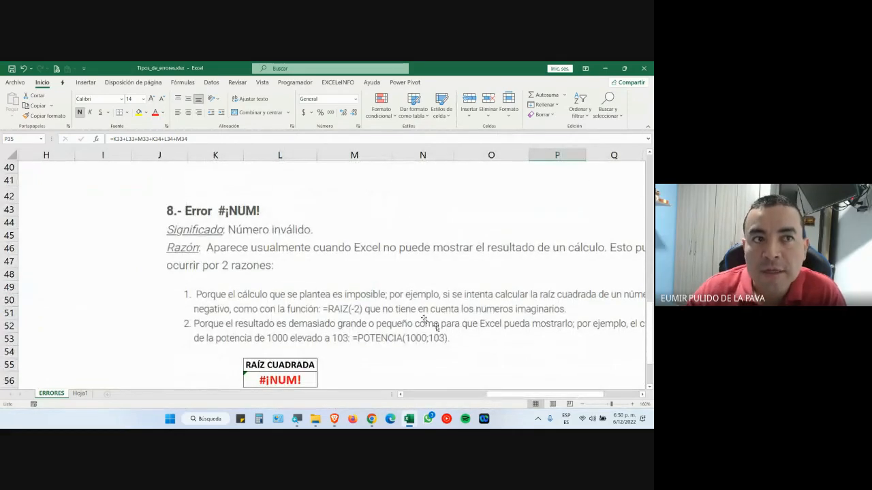
left_click(424, 320)
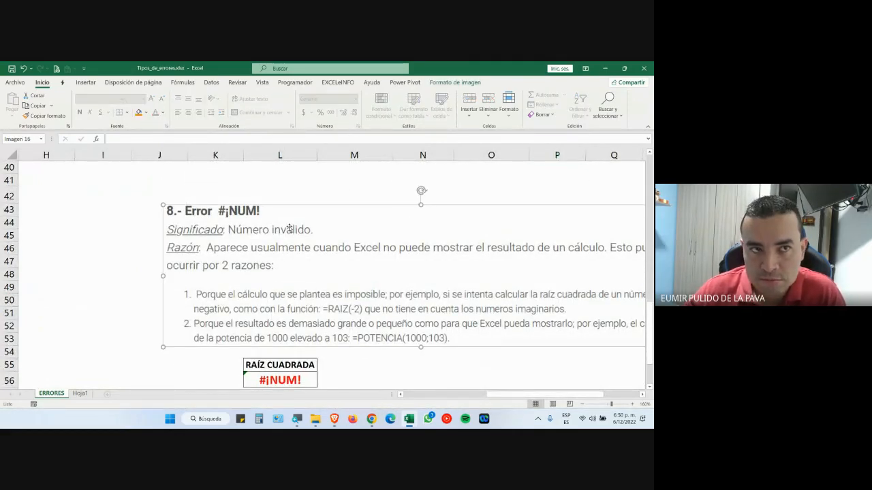
- Switch to the Google Meet call in Chrome to check on the participants, and return to Excel
left_click(371, 419)
left_click(343, 379)
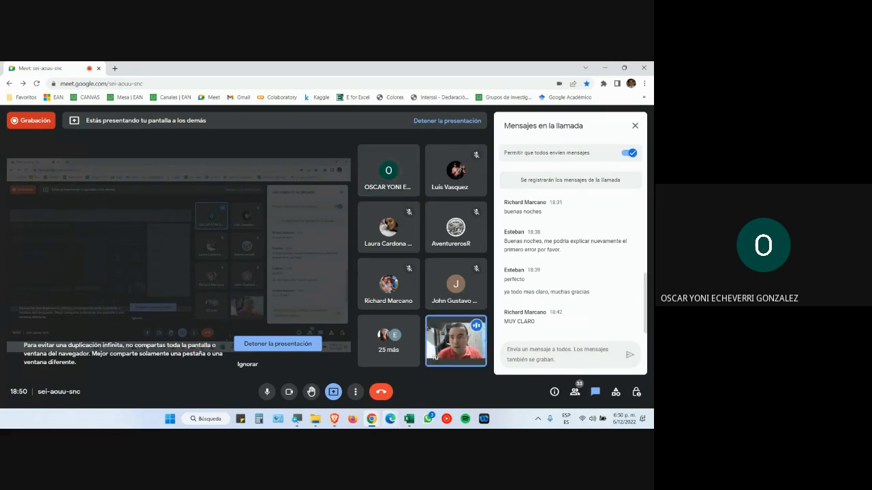
left_click(409, 419)
- Return to section 7 and undo the last two changes to the TOTAL GENERAL formula in P35
scroll(404, 349, "up", 4)
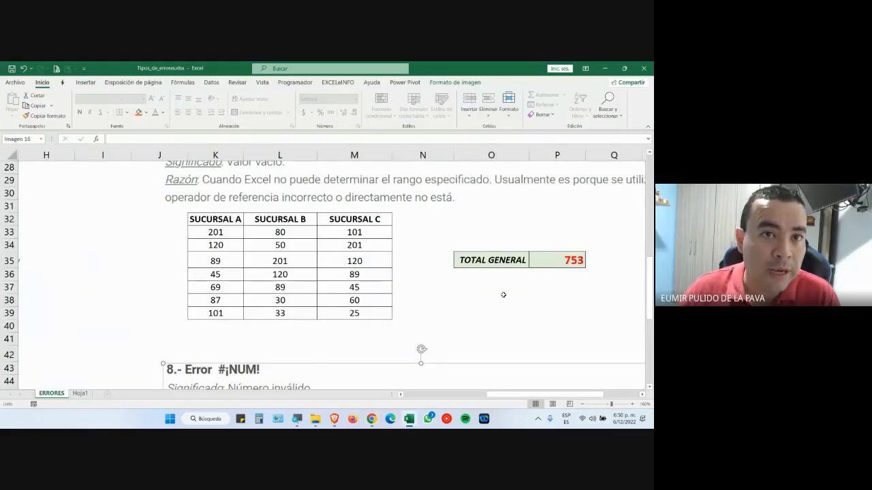
left_click(568, 261)
key("ctrl+z")
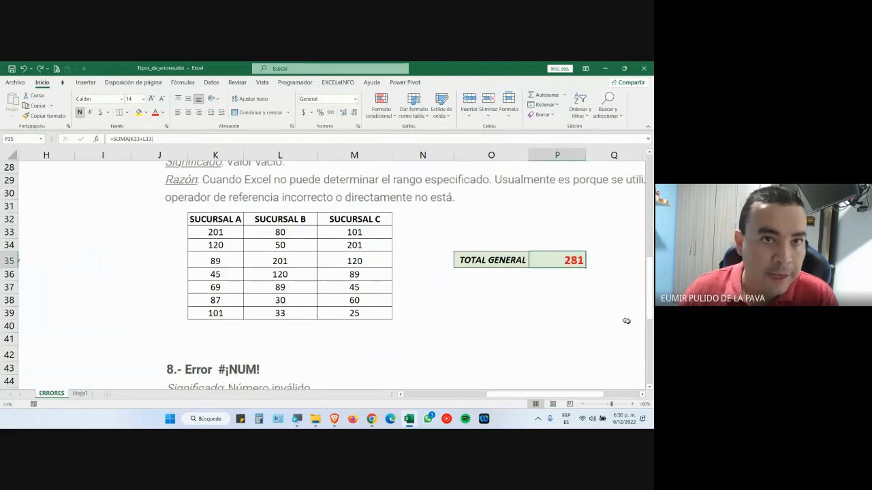
key("ctrl+z")
- Open P35's TOTAL GENERAL formula for editing, magnify the screen to 200% with Magnifier, and highlight its K33 reference
double_click(559, 262)
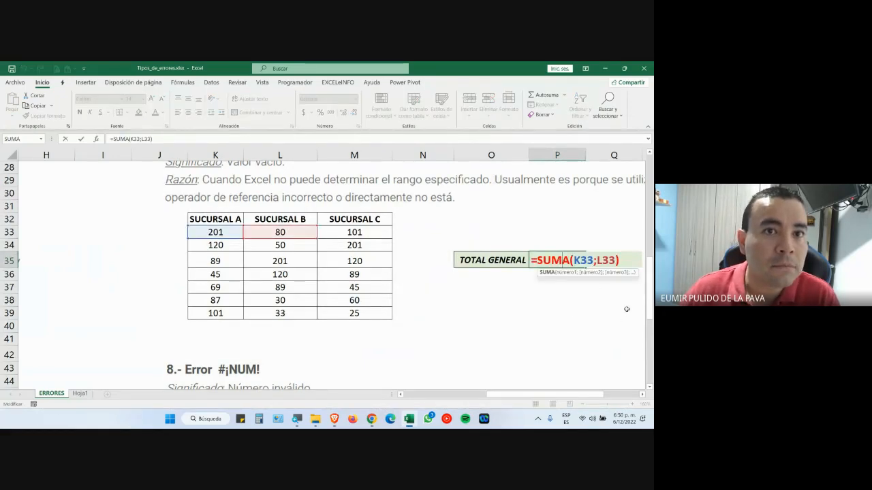
left_click(303, 421)
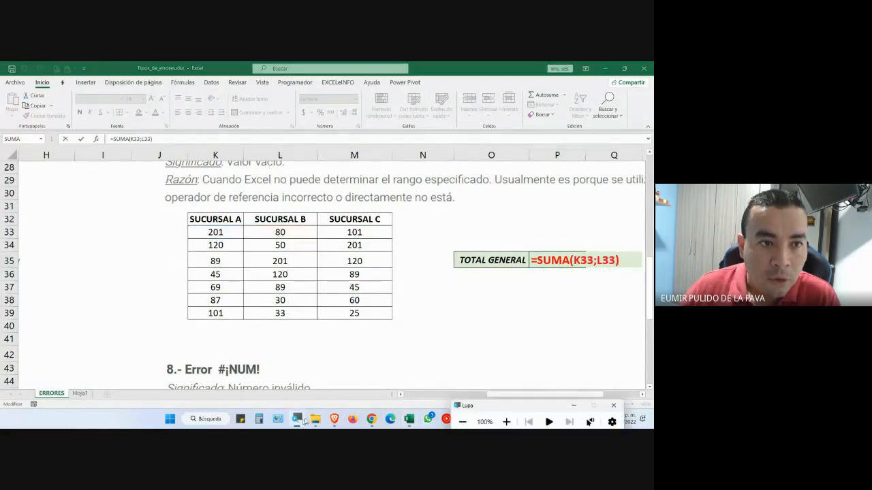
left_click(522, 396)
left_click_drag(523, 396, 534, 397)
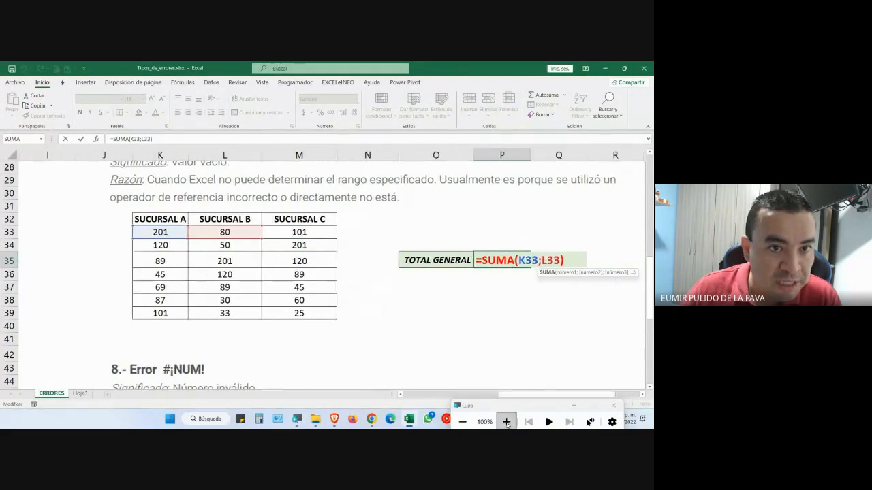
left_click(506, 423)
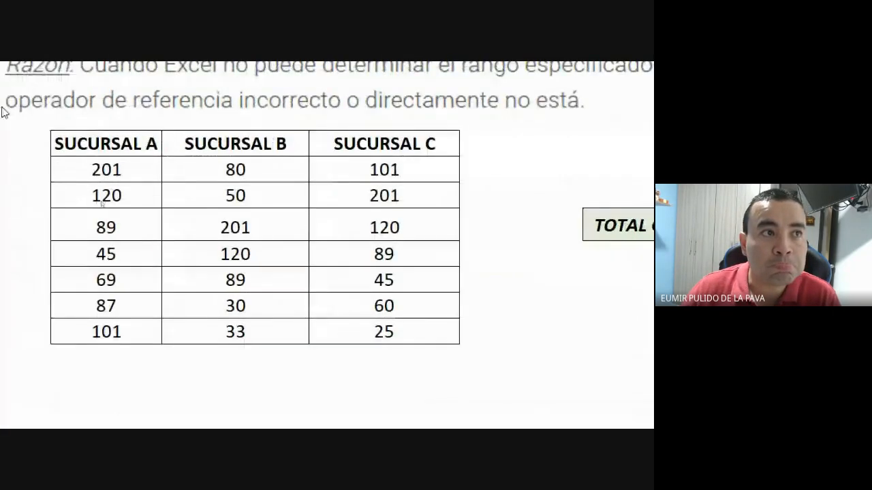
double_click(358, 226)
left_click_drag(382, 228, 417, 228)
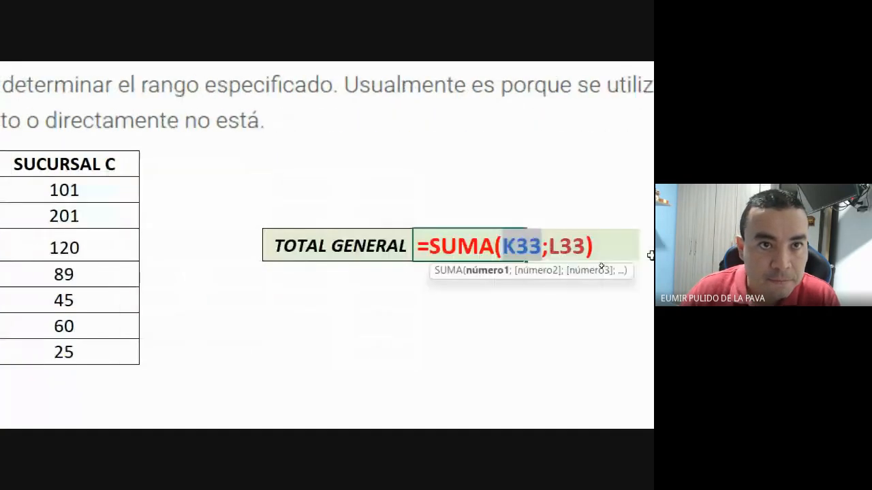
left_click_drag(492, 251, 528, 252)
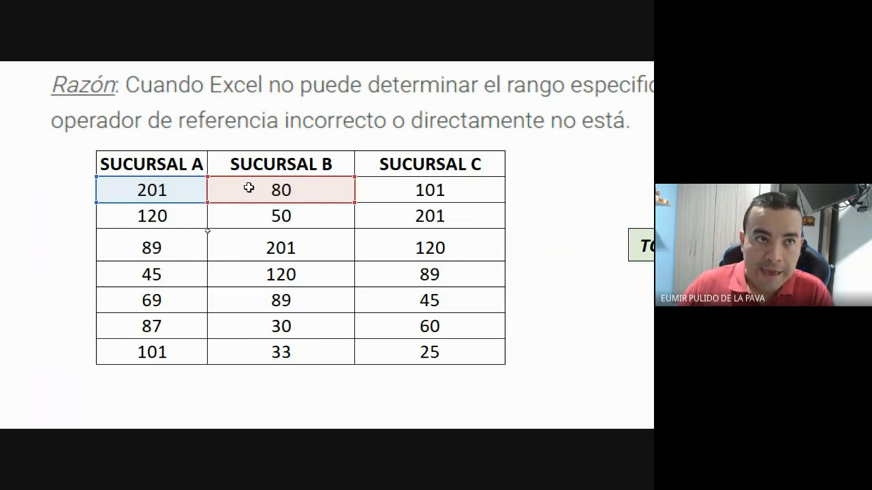
- Replace the semicolon between the two references with a colon, making the TOTAL GENERAL formula =SUMA(K33:L33)
left_click(417, 245)
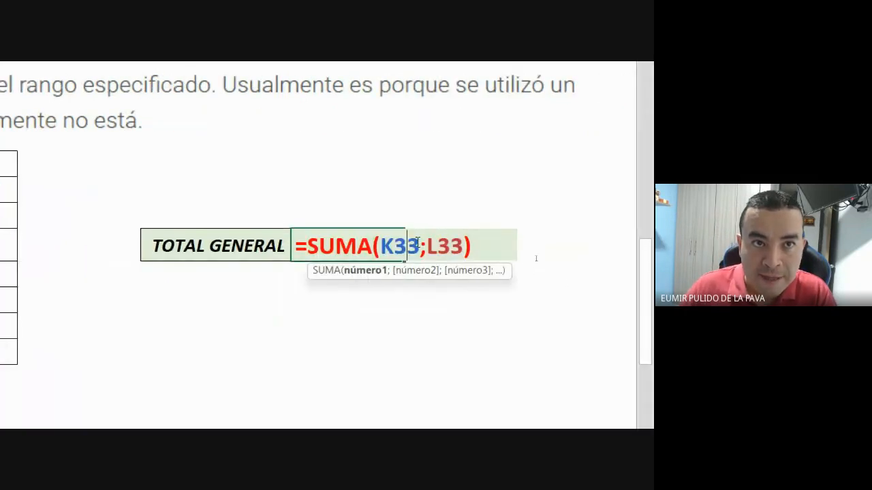
left_click(442, 244)
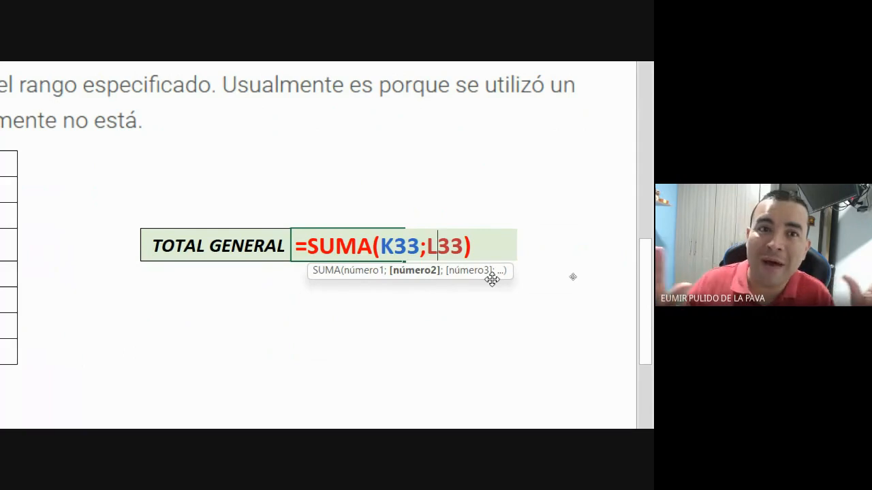
key("BackSpace")
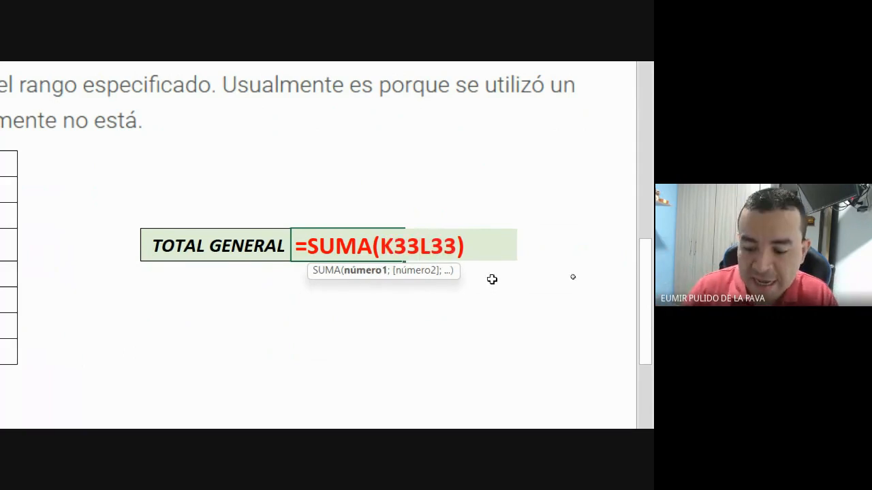
type(":")
key("Return")
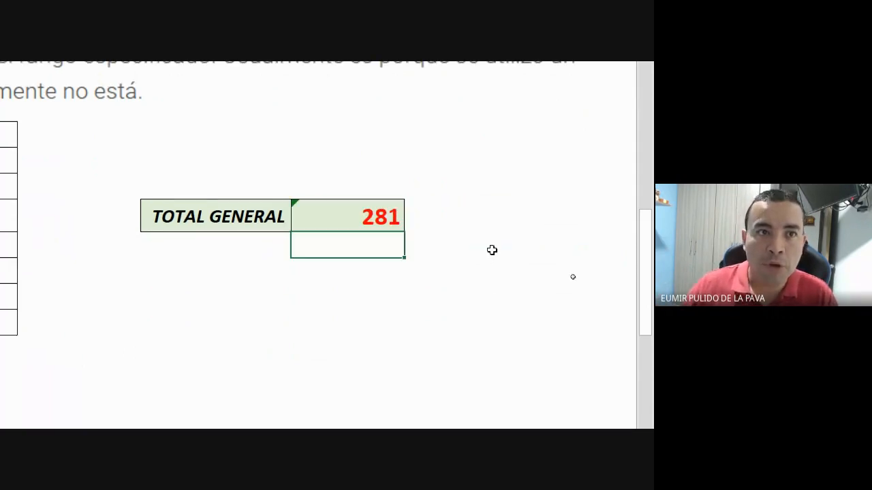
- Compare adjacent cells K33 and L33 with separated cells such as K33 and M35 by selecting them in the branch table
left_click_drag(144, 158, 208, 158)
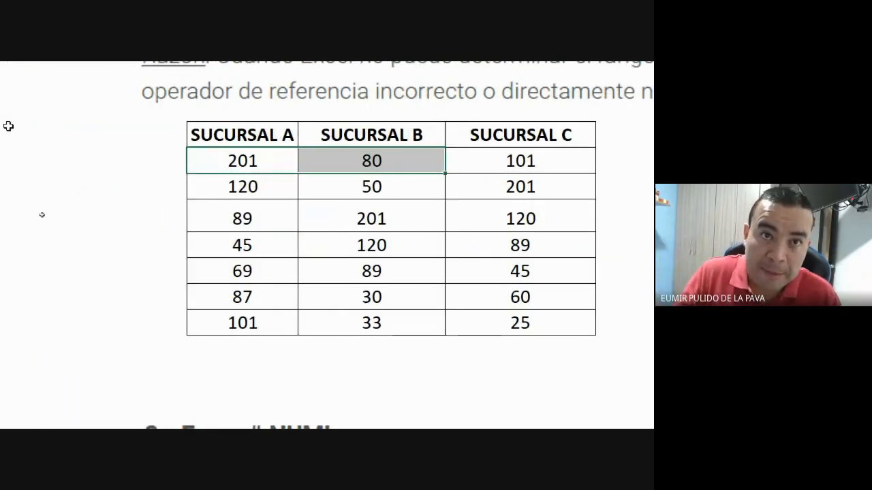
left_click(255, 164)
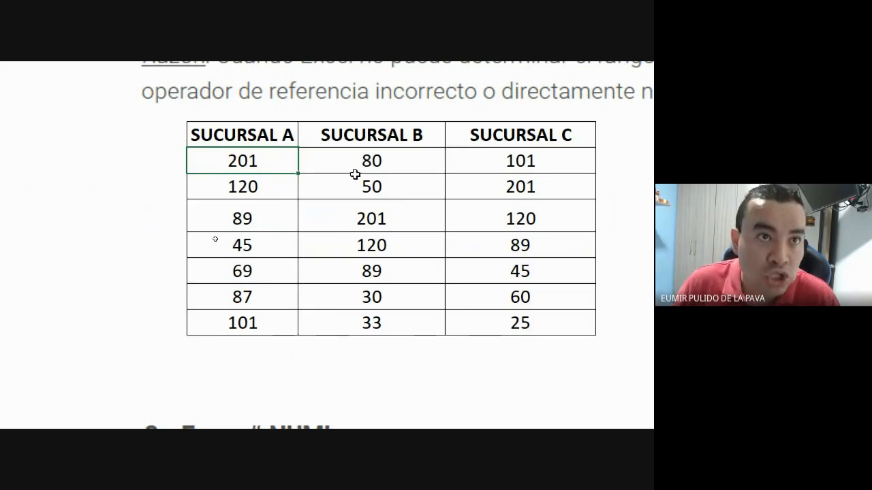
left_click(357, 183)
left_click(366, 161)
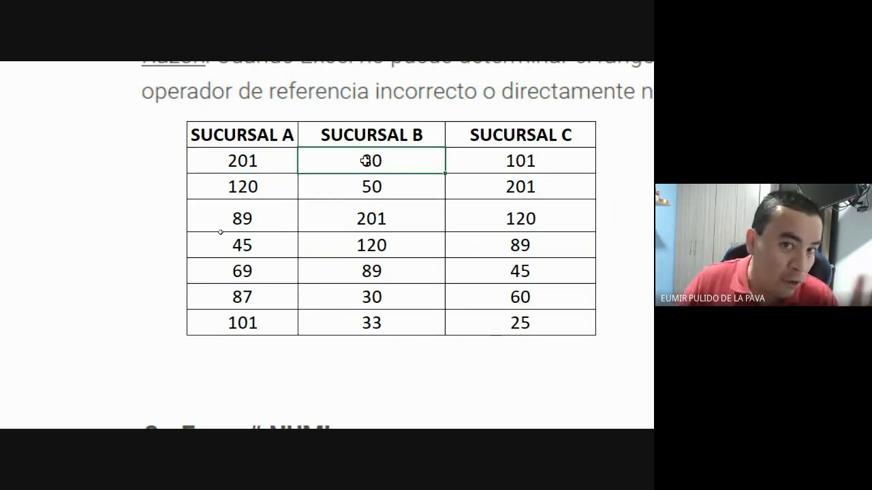
scroll(481, 170, "right", 5)
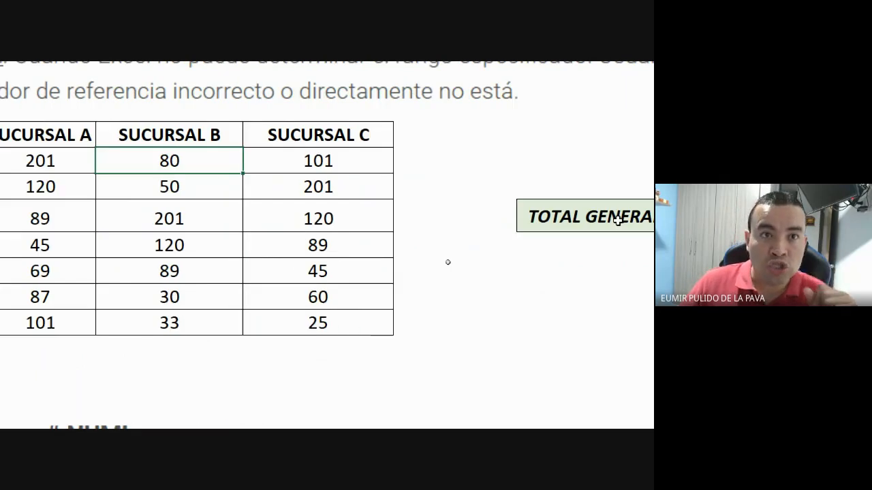
scroll(448, 261, "left", 3)
left_click(169, 160)
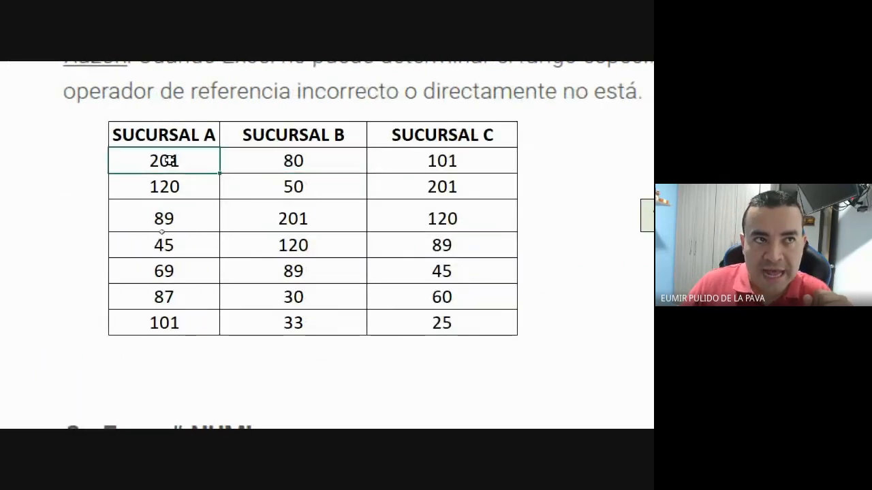
left_click(443, 188)
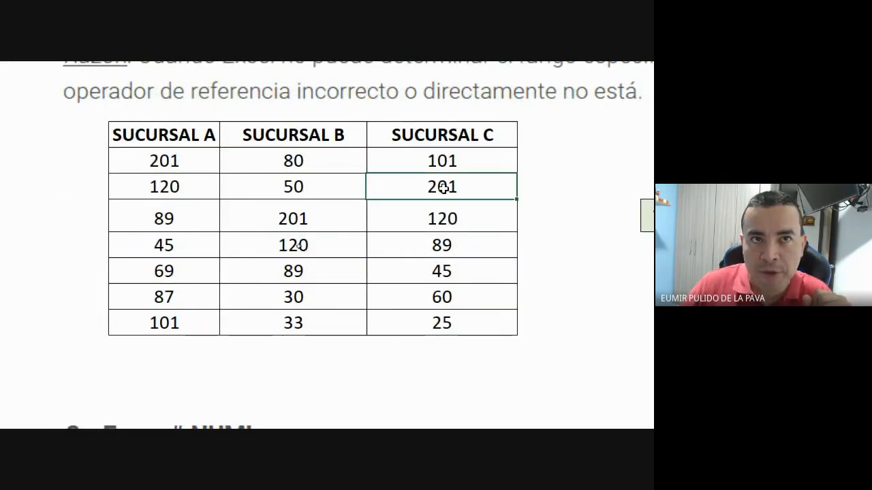
left_click(190, 168)
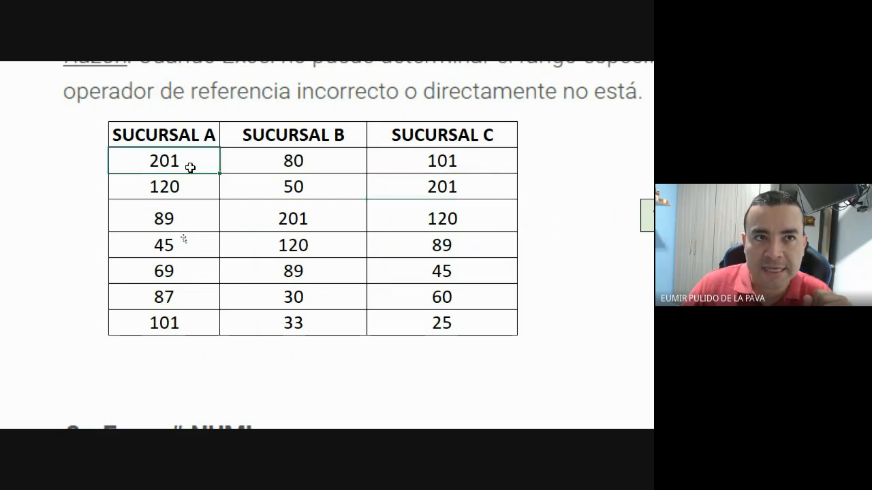
left_click(422, 222)
left_click(142, 161)
left_click(437, 219)
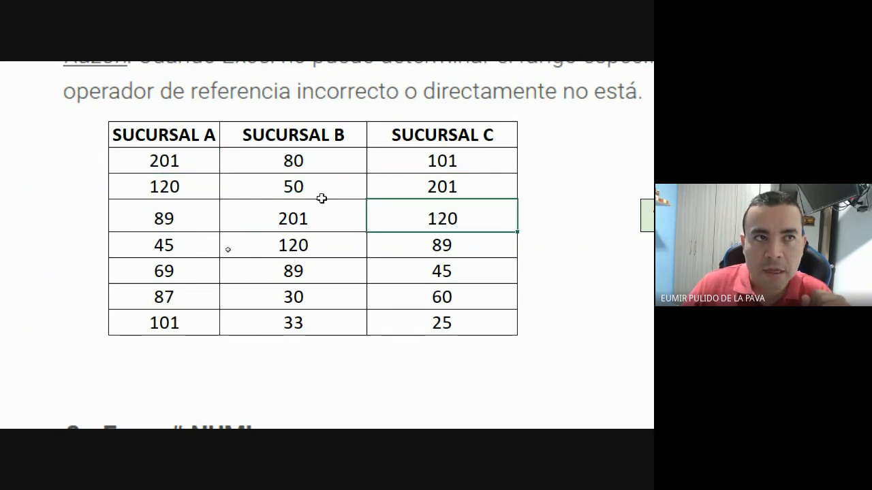
left_click(205, 169)
- Change the TOTAL GENERAL formula to =SUMA(K33;M35), and select the two source cells in the branch table
double_click(384, 227)
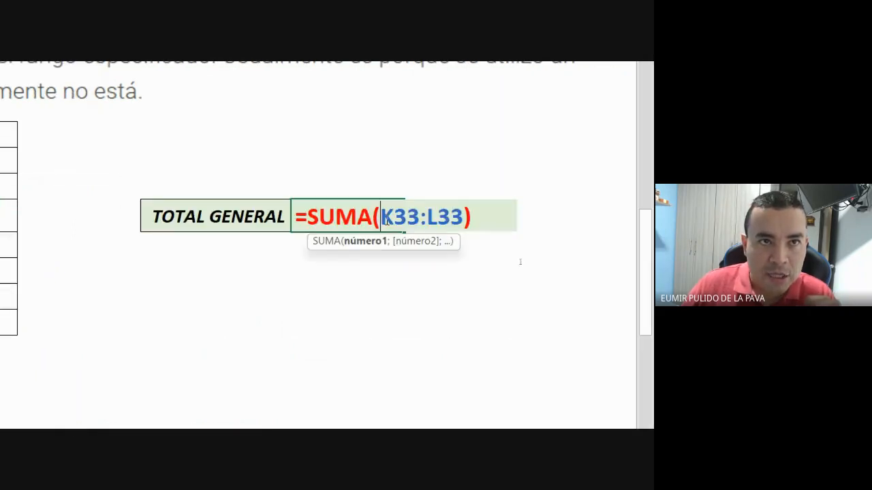
key("shift+Right")
key("shift+Right")
key("shift+Right")
key("shift+Right")
key("shift+Right")
key("shift+Right")
key("shift+Right")
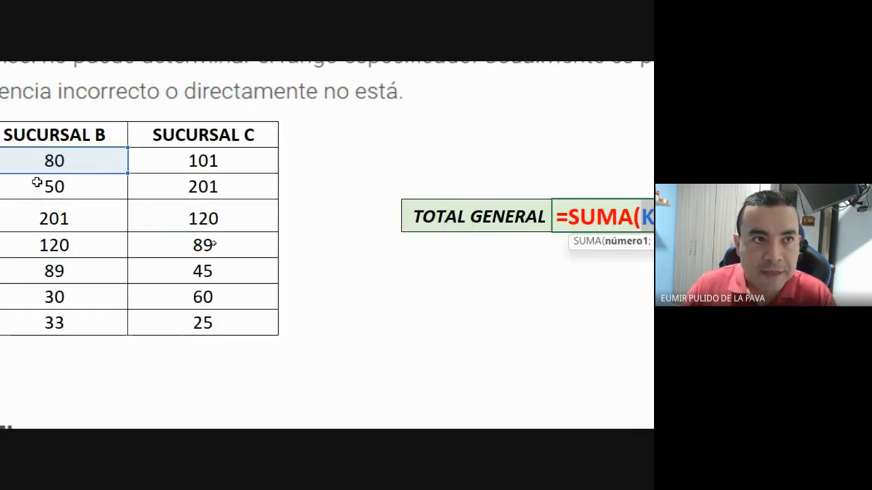
left_click(221, 160)
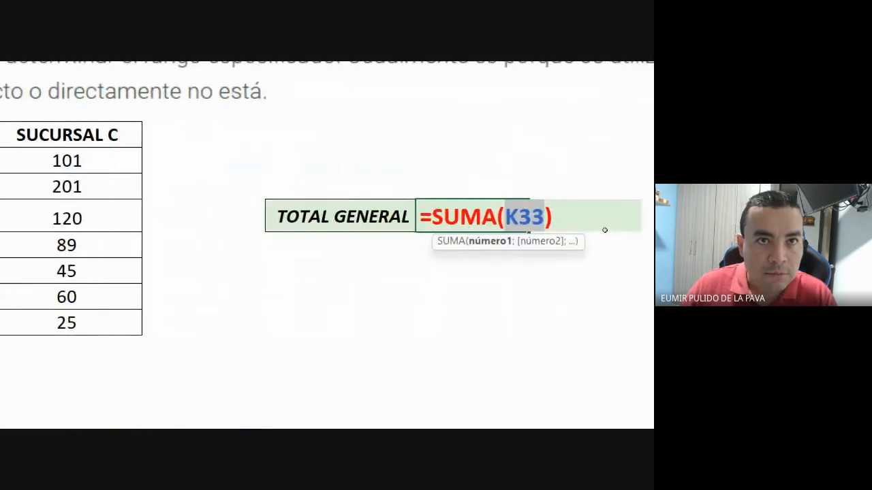
type(";")
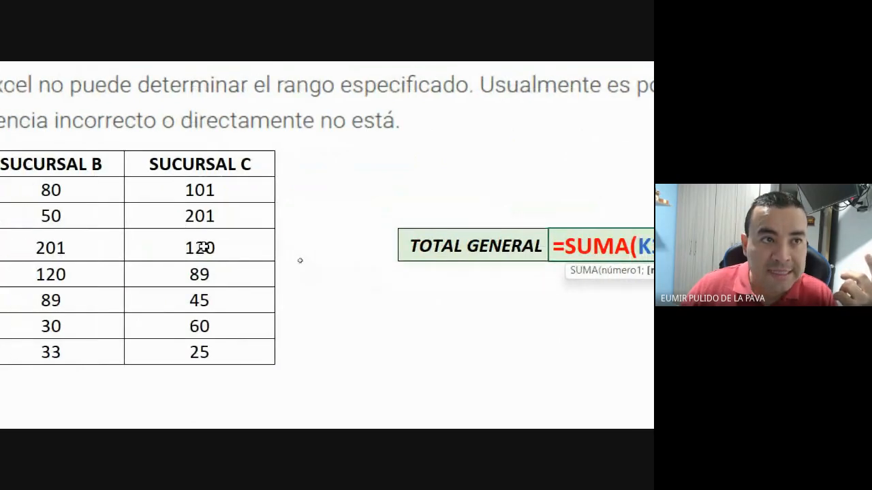
left_click(203, 248)
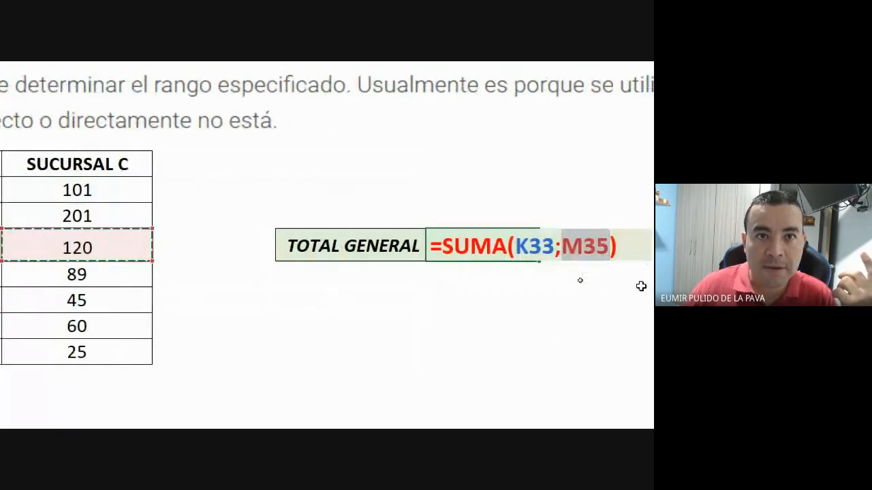
key("Return")
left_click(124, 162)
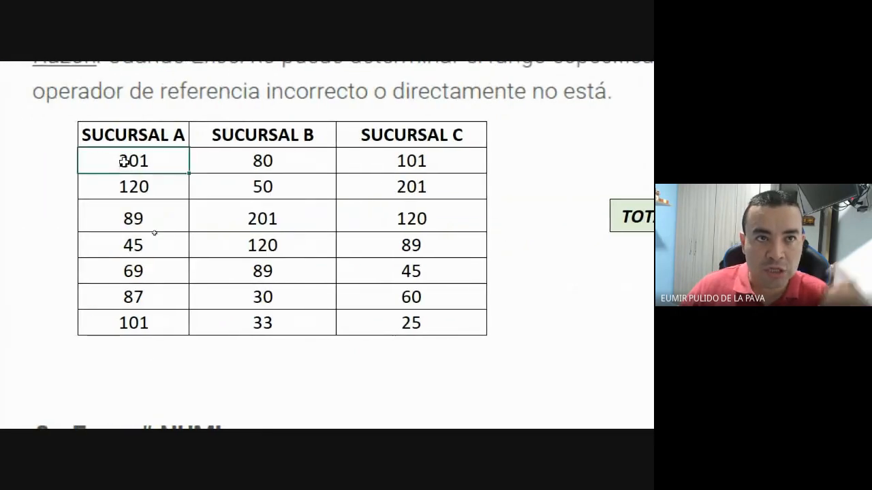
left_click(418, 223, "ctrl")
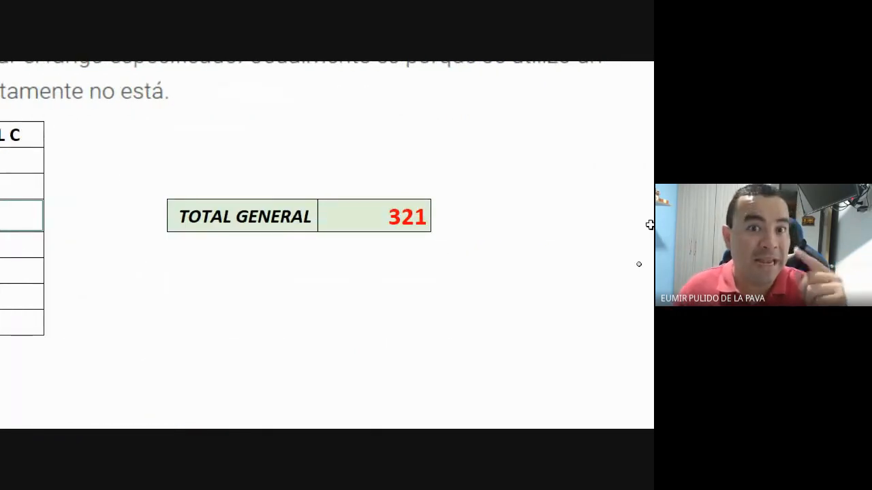
- Replace the semicolon with a colon to make the TOTAL GENERAL formula =SUMA(K33:M35), and restore the screen magnification to 100%
double_click(384, 220)
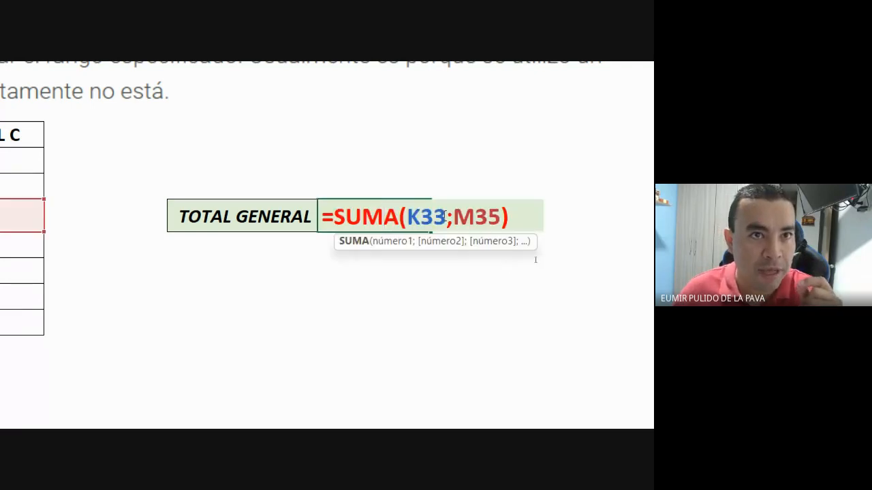
left_click(454, 217)
key("BackSpace")
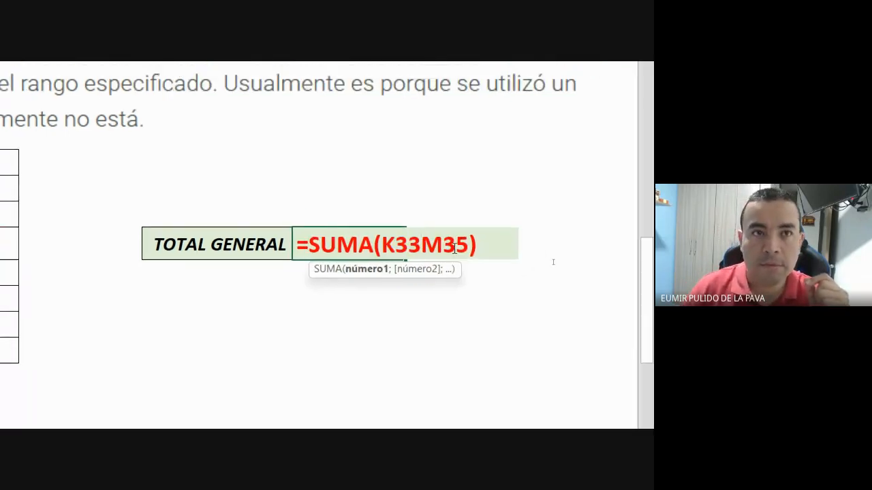
type(":")
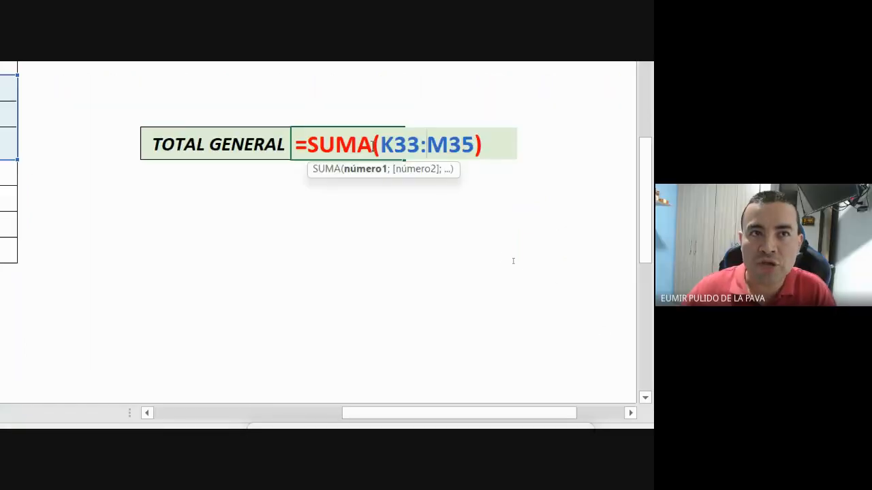
left_click_drag(385, 145, 475, 178)
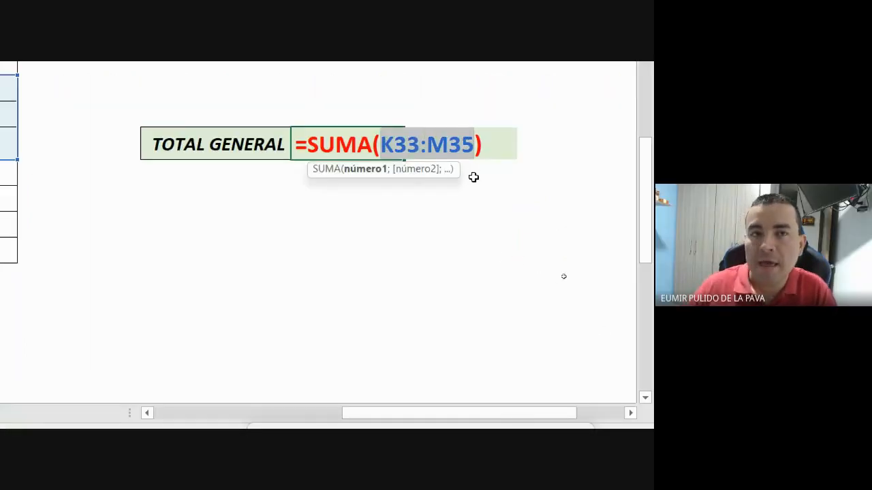
key("Return")
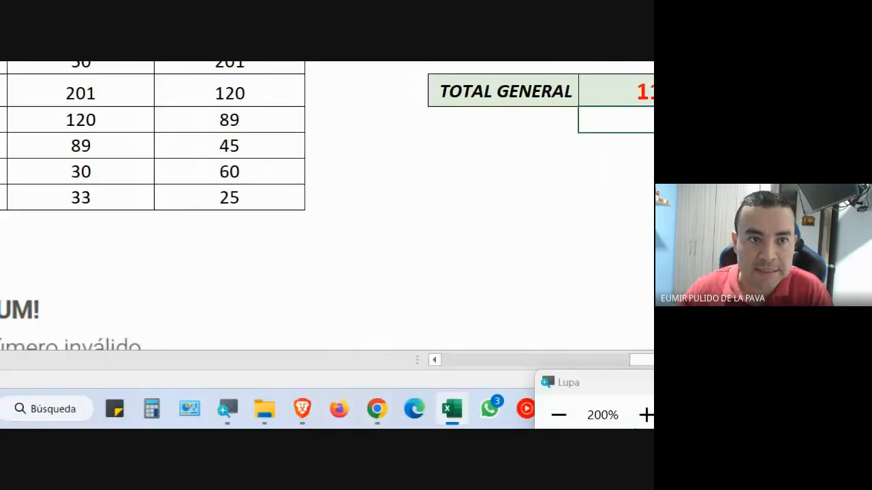
left_click(542, 417)
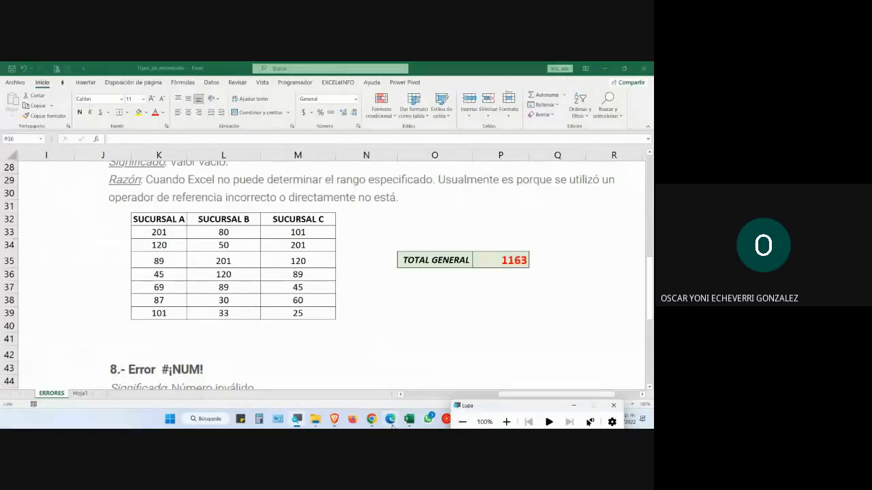
- Check the Google Meet call in Chrome, minimize Magnifier, and return to Excel at section 8, Error #¡NUM!
mouse_move(371, 419)
left_click(360, 382)
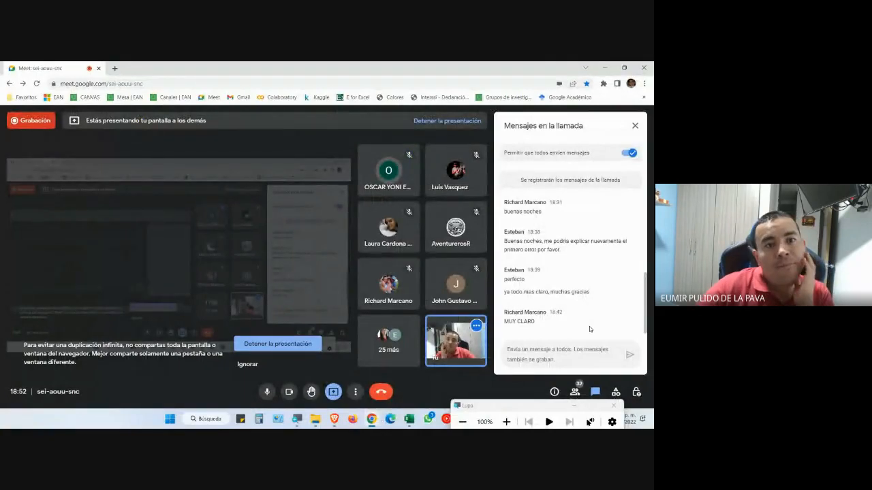
left_click(573, 406)
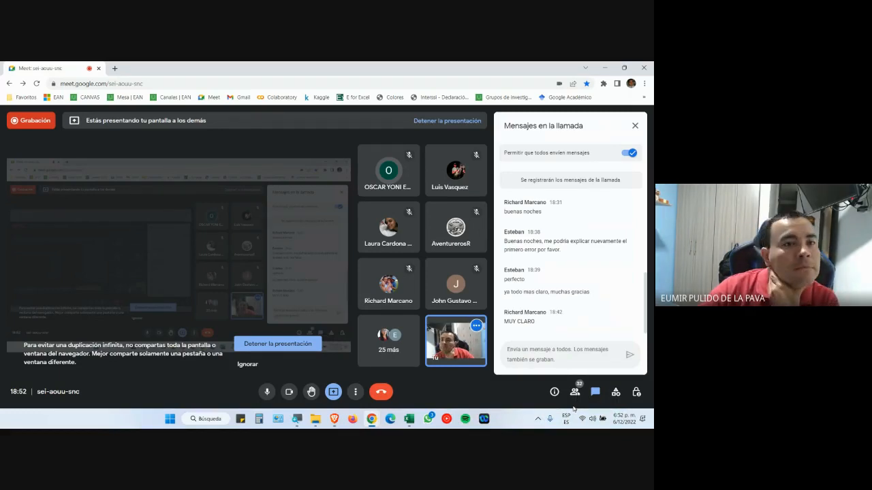
left_click(408, 421)
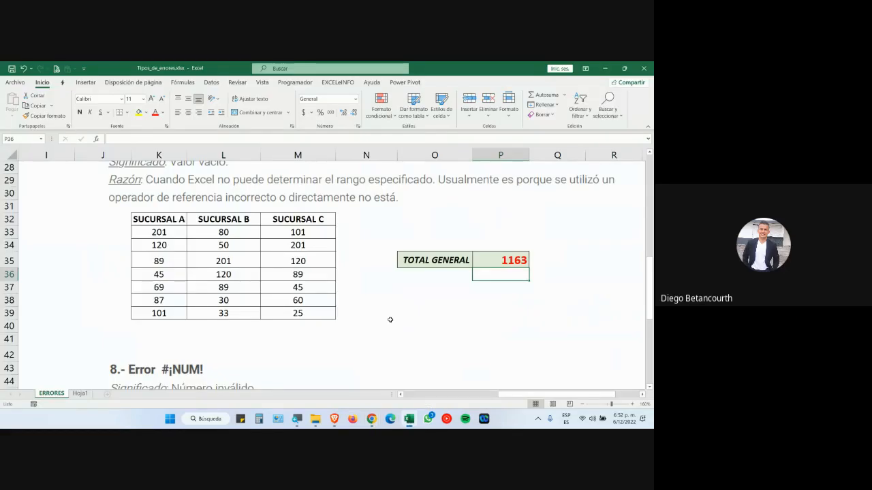
scroll(388, 326, "down", 2)
scroll(388, 325, "down", 2)
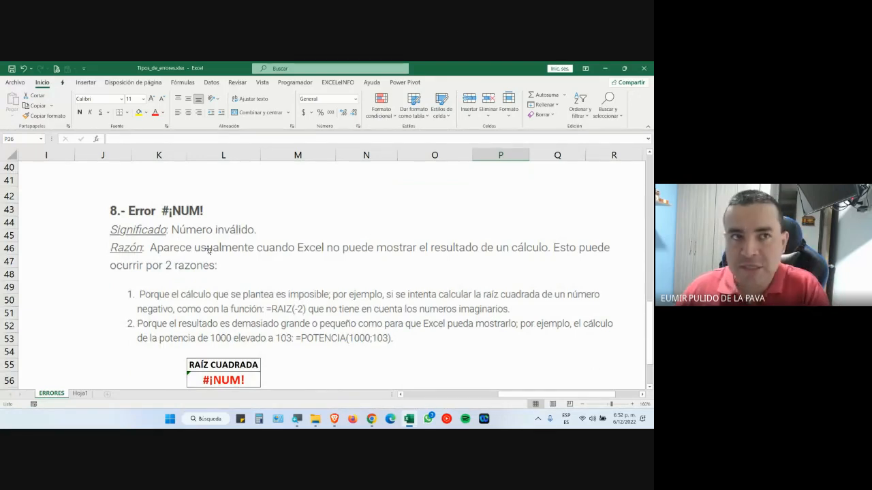
- Review section 8 on Error #¡NUM! and inspect the formula in the RAÍZ CUADRADA example cell L56 without changing it
scroll(220, 277, "down", 1)
scroll(220, 276, "down", 1)
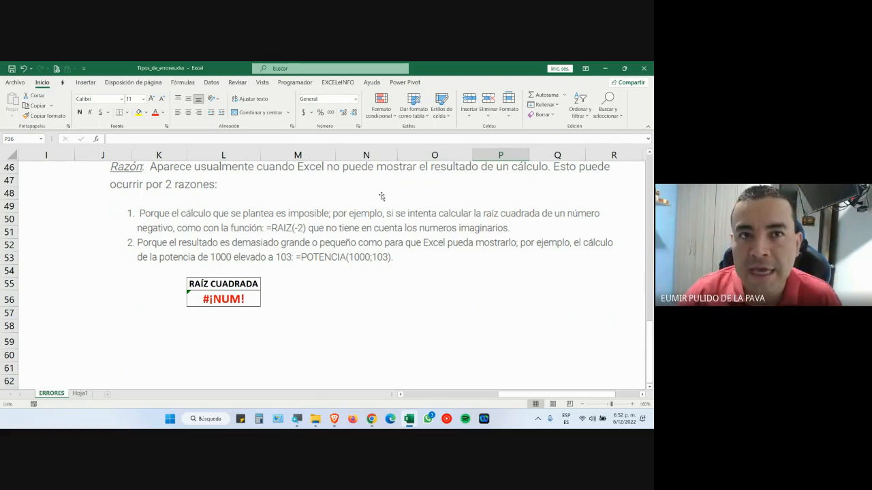
scroll(341, 234, "up", 2)
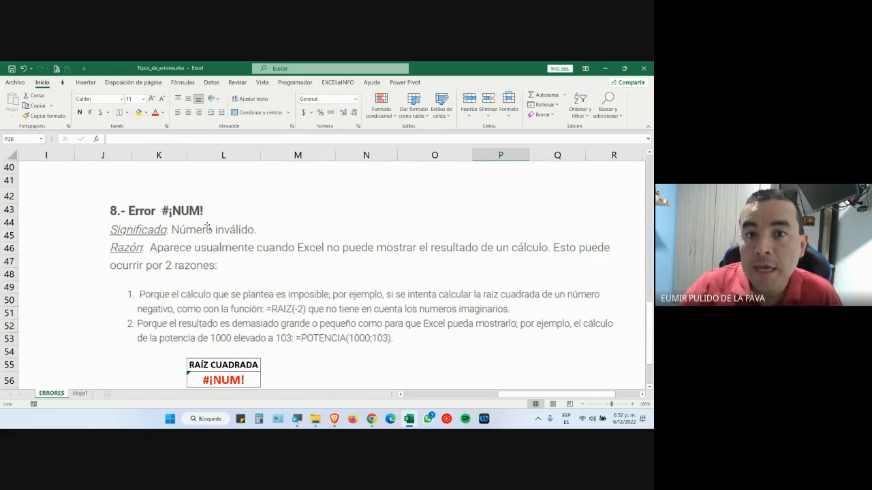
left_click(313, 341)
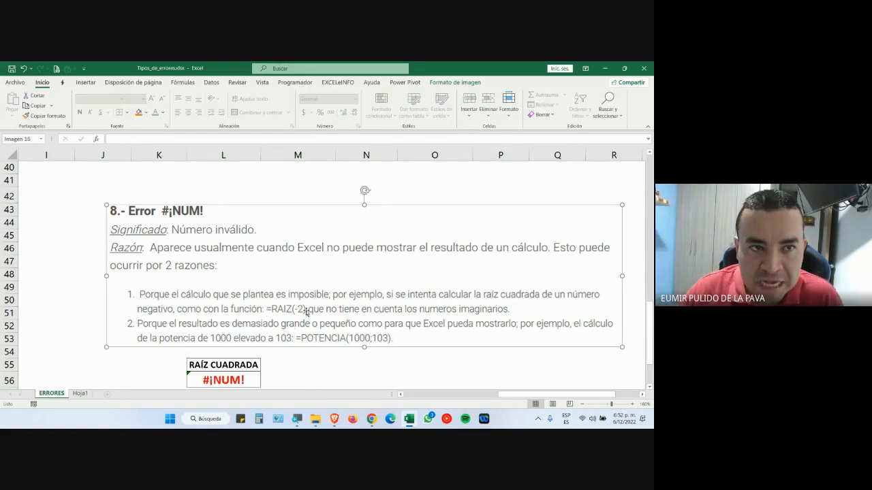
scroll(300, 313, "down", 1)
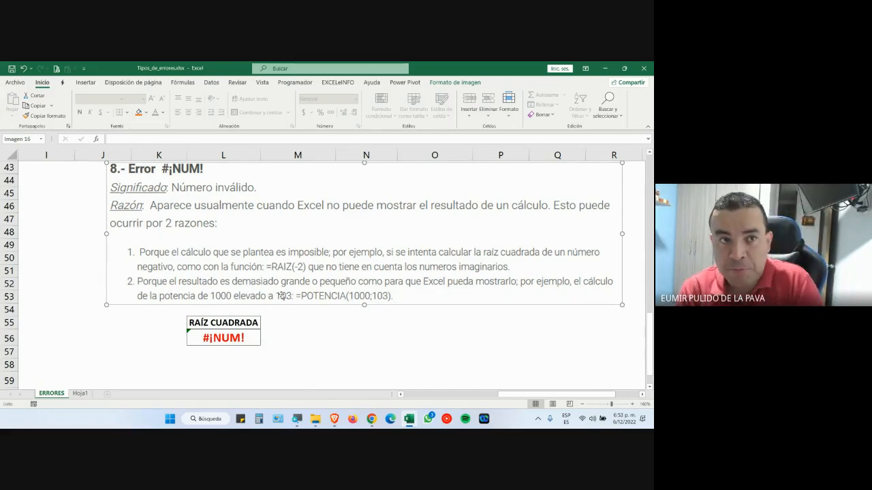
double_click(237, 338)
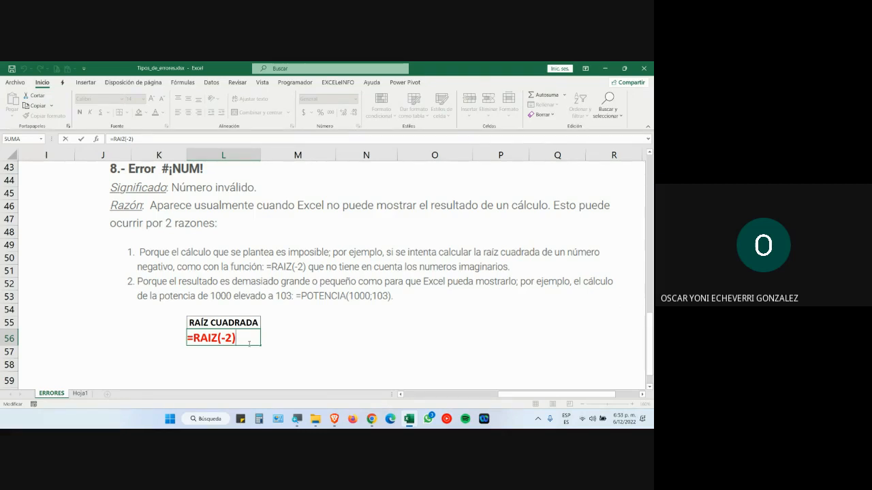
key("Return")
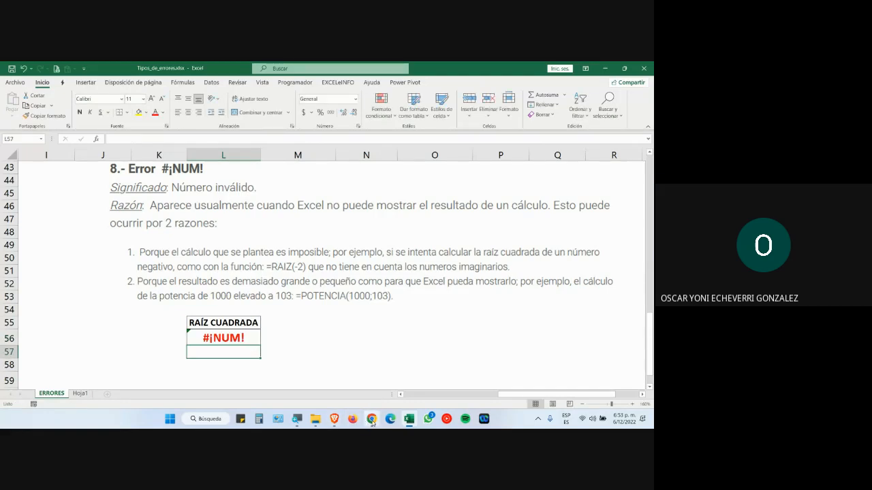
- Check the Google Meet call in Chrome for student questions and return to the Excel workbook
mouse_move(371, 419)
left_click(311, 358)
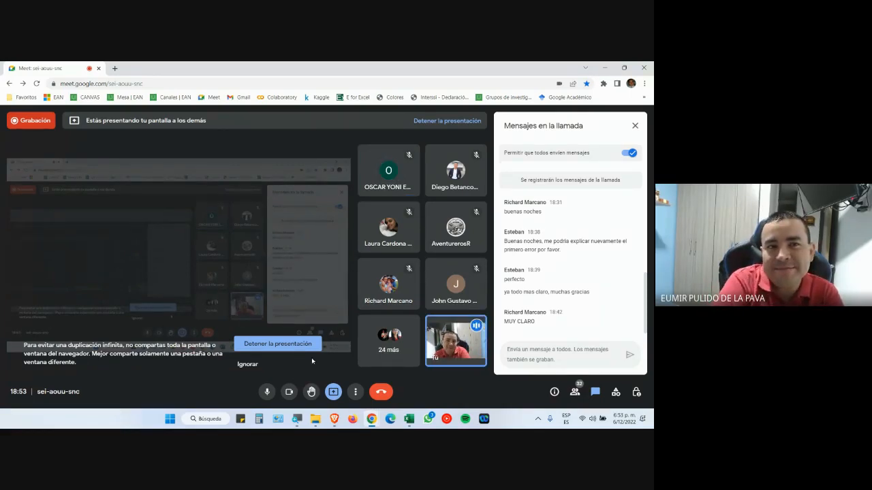
left_click(408, 418)
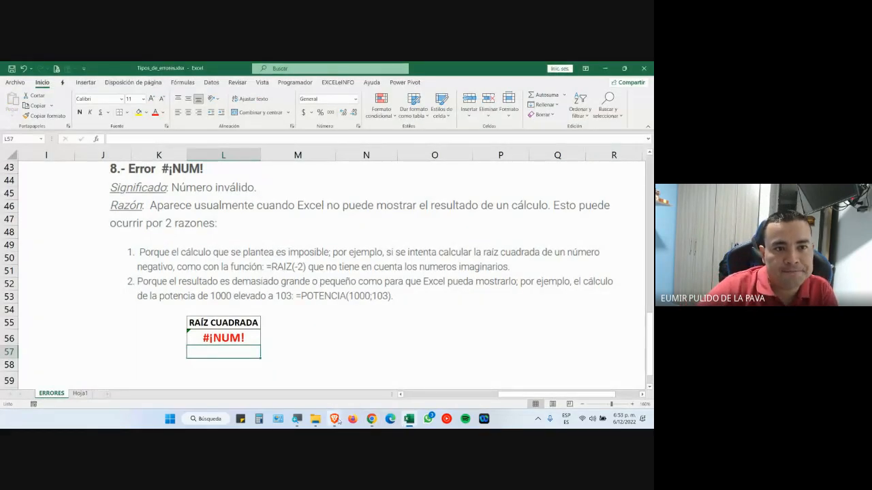
- Switch to the learning guide PDF in Brave and show section F on Autosuma, below the error type table
left_click(365, 380)
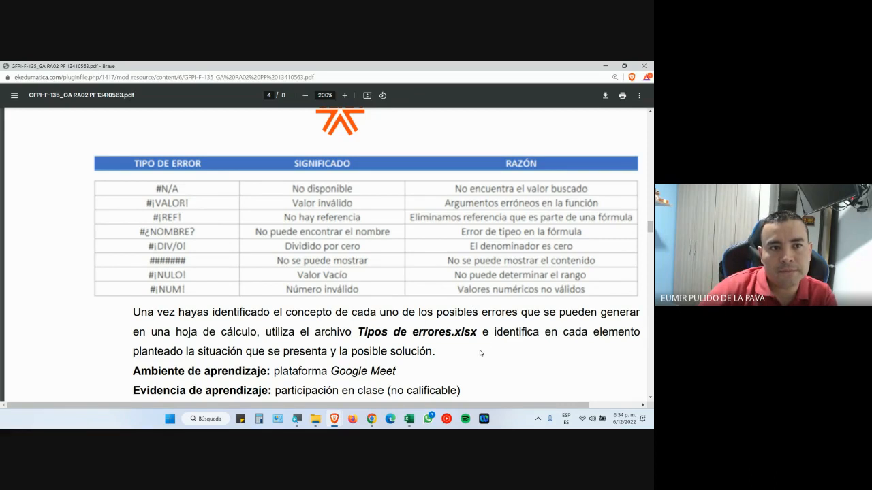
scroll(480, 353, "down", 1)
scroll(480, 353, "down", 3)
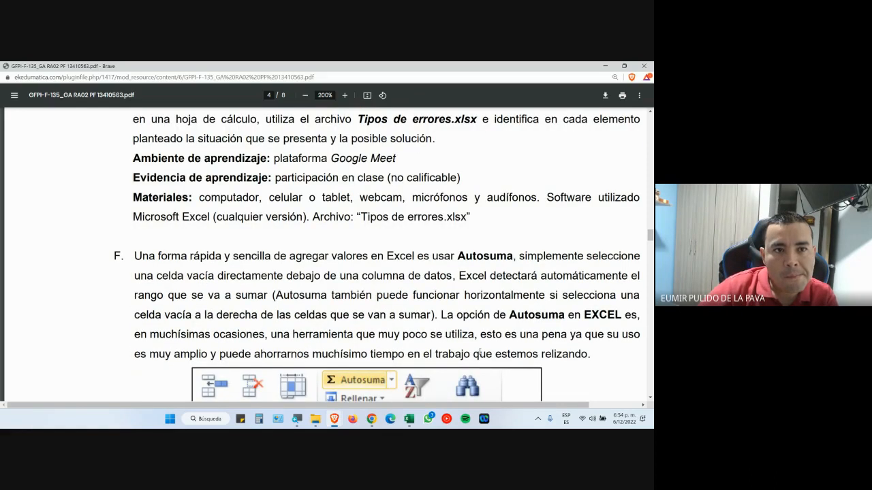
scroll(479, 353, "down", 1)
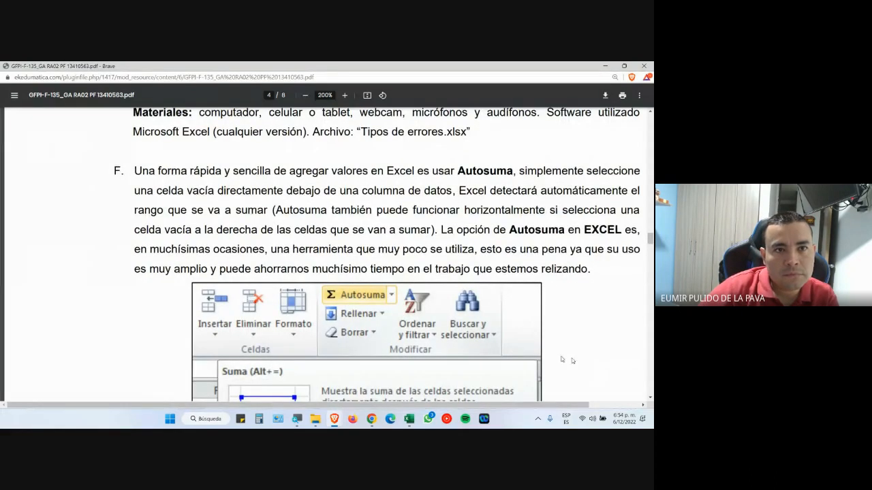
left_click_drag(538, 407, 569, 407)
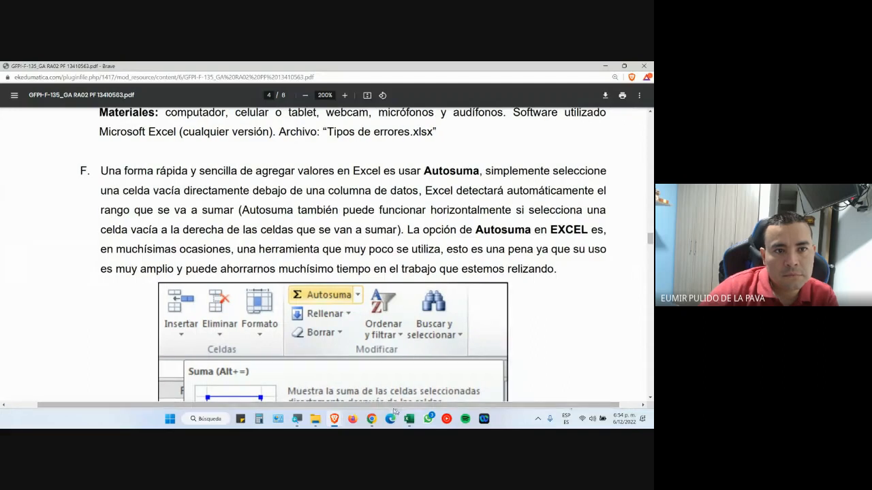
- Check the Google Meet call in Chrome and return to the guide's Autosuma section in Brave
left_click(373, 419)
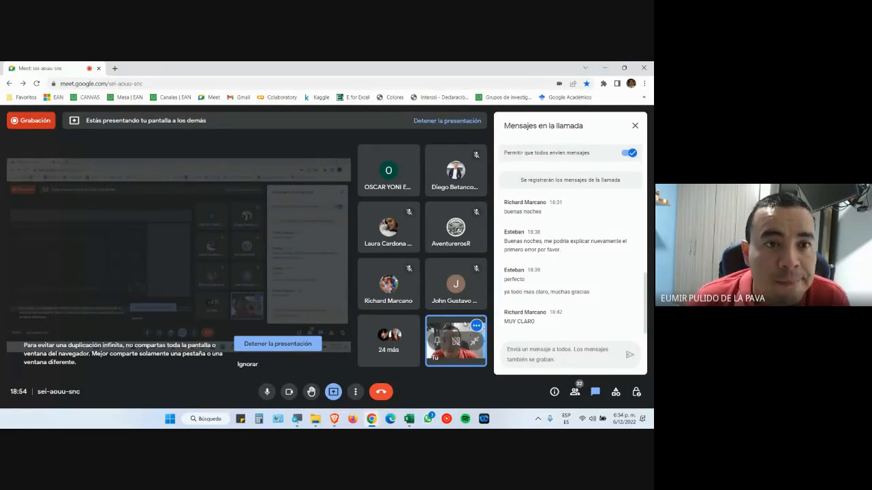
key("alt+Tab")
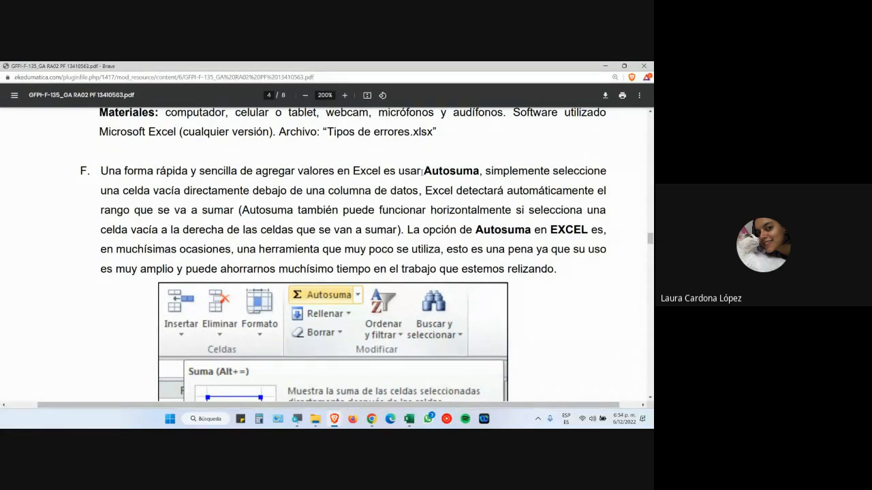
key("alt+Tab")
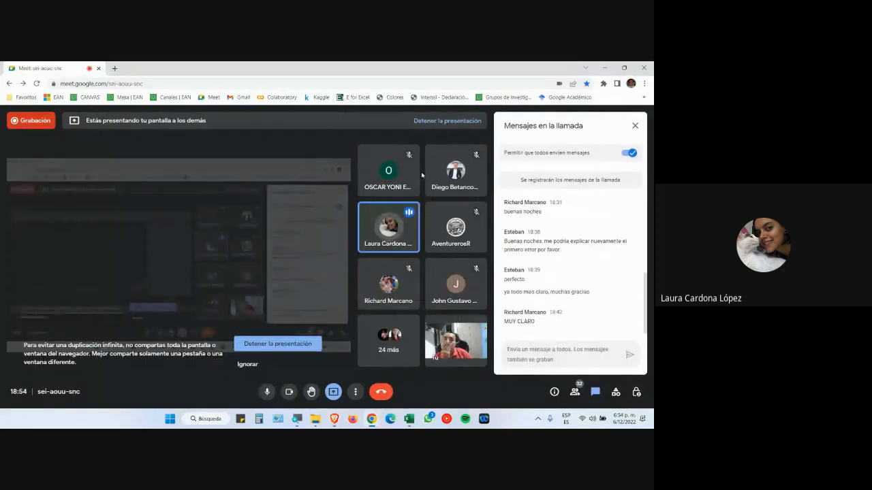
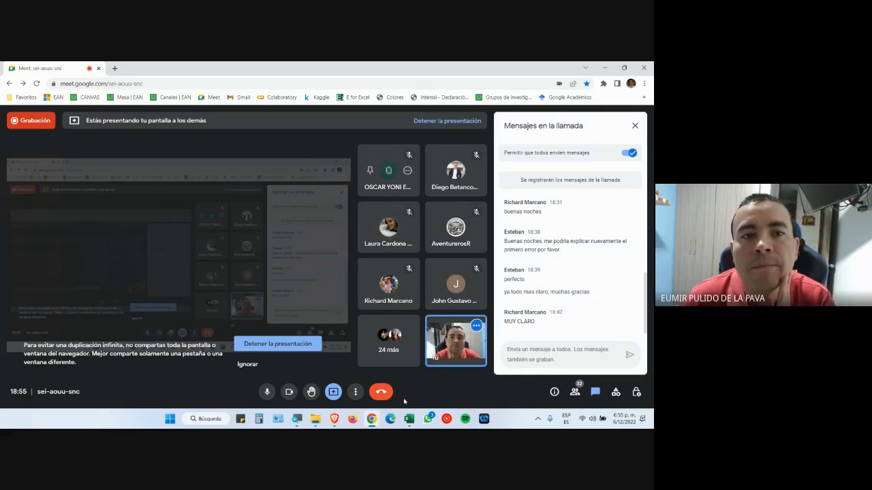
mouse_move(368, 410)
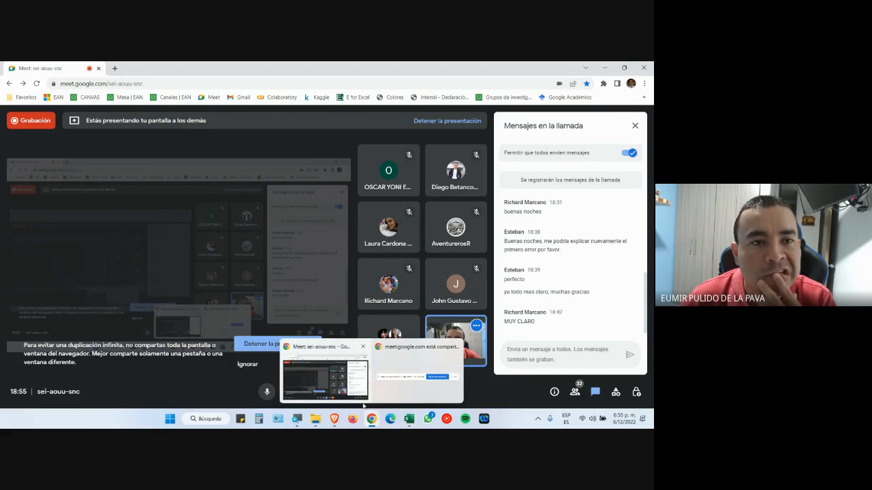
left_click(373, 378)
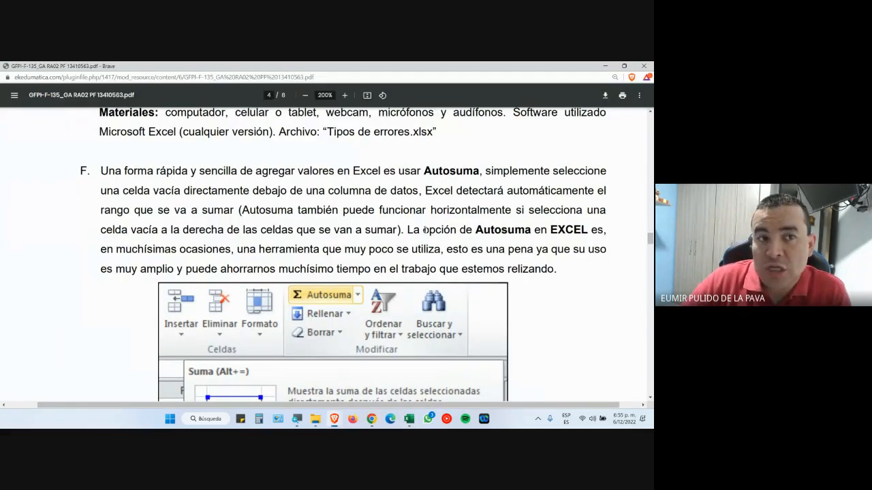
- Read through section F of the guide, highlighting the word Autosuma and the exercise file name Autosuma.xlsx
scroll(425, 229, "down", 1)
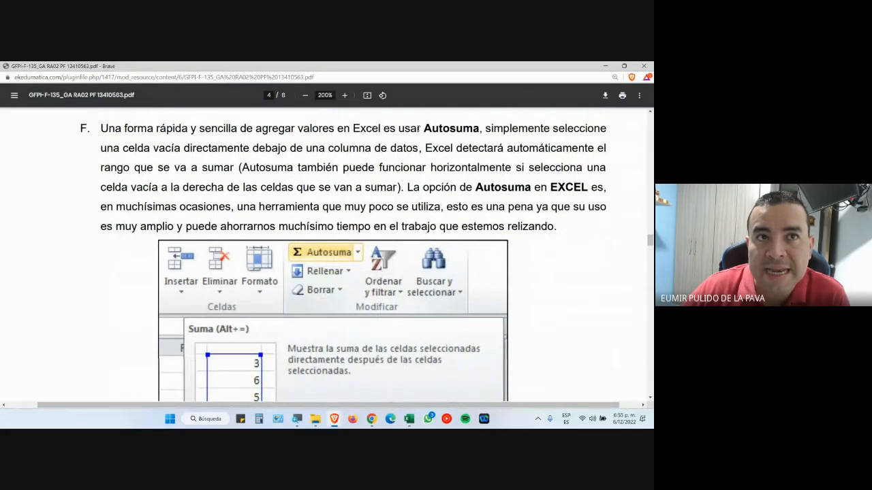
double_click(421, 129)
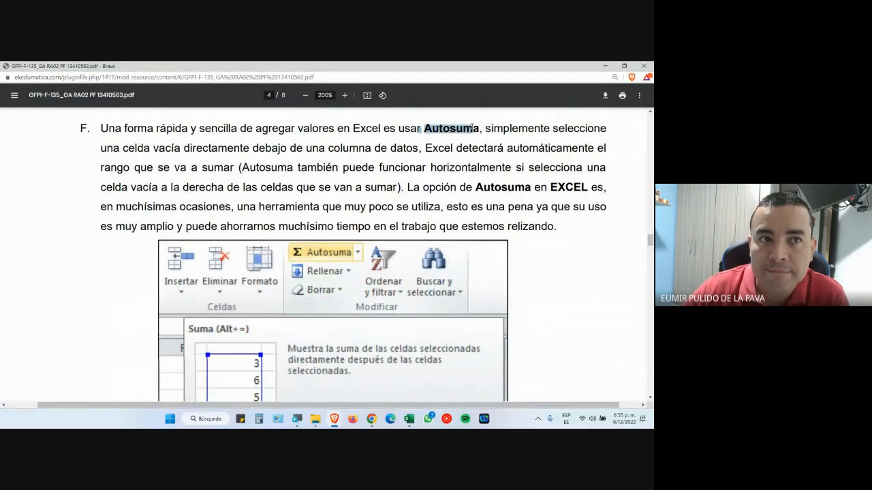
scroll(361, 278, "down", 6)
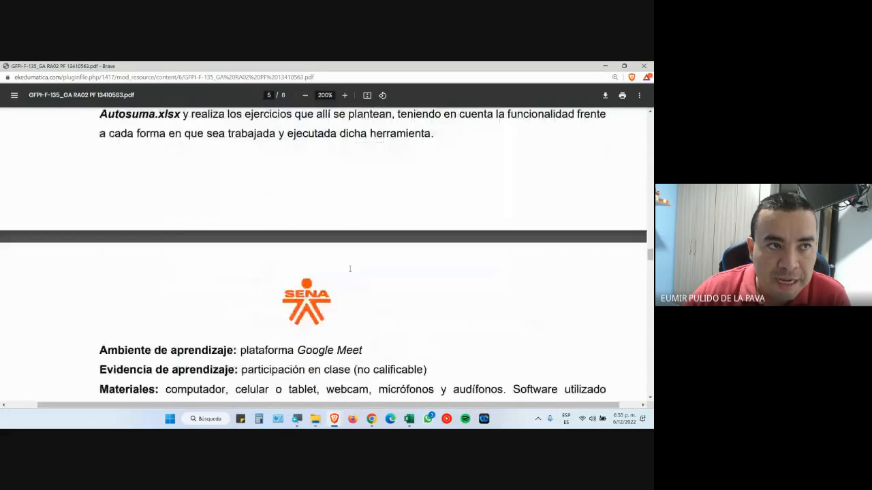
scroll(126, 281, "up", 3)
left_click_drag(100, 281, 180, 282)
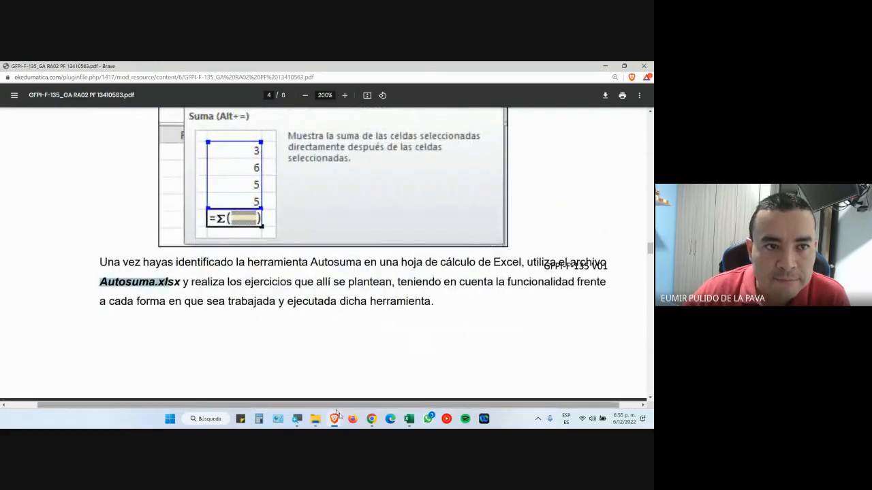
- Switch to the Territorium MATERIAL DE APOYO page in Brave and show its list of Excel files
mouse_move(344, 426)
left_click(286, 368)
left_click(259, 68)
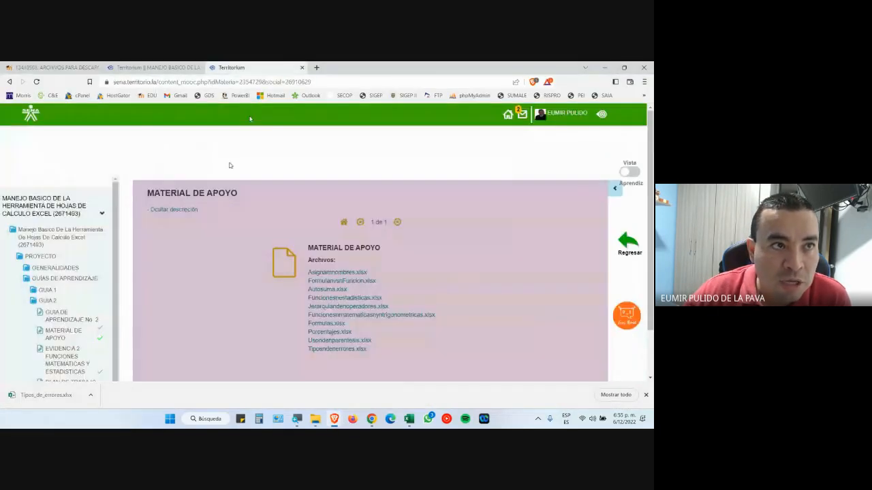
scroll(422, 317, "down", 2)
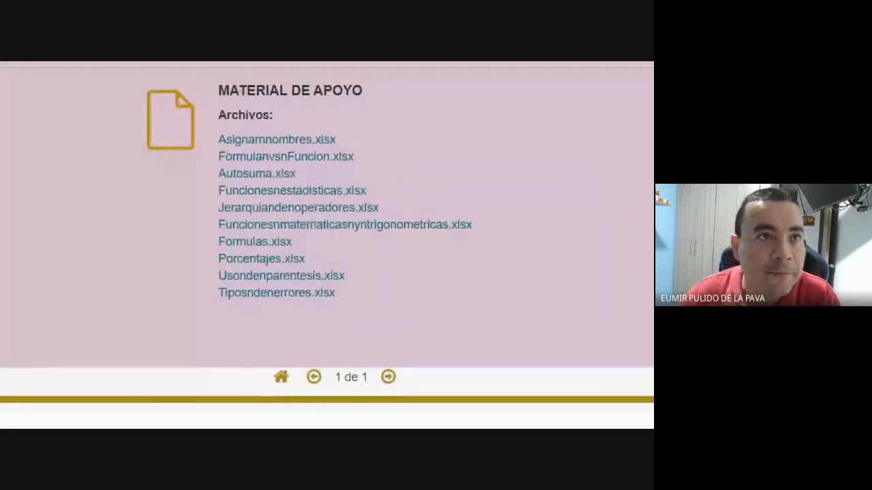
- Mark Autosuma.xlsx in the magnified file list with a blue rectangle and an arrow pointing at it, and leave the annotation mode
mouse_move(179, 184)
left_mouse_down()
mouse_move(226, 178)
mouse_move(311, 187)
mouse_move(263, 179)
left_mouse_up()
key("Escape")
key("ctrl+1")
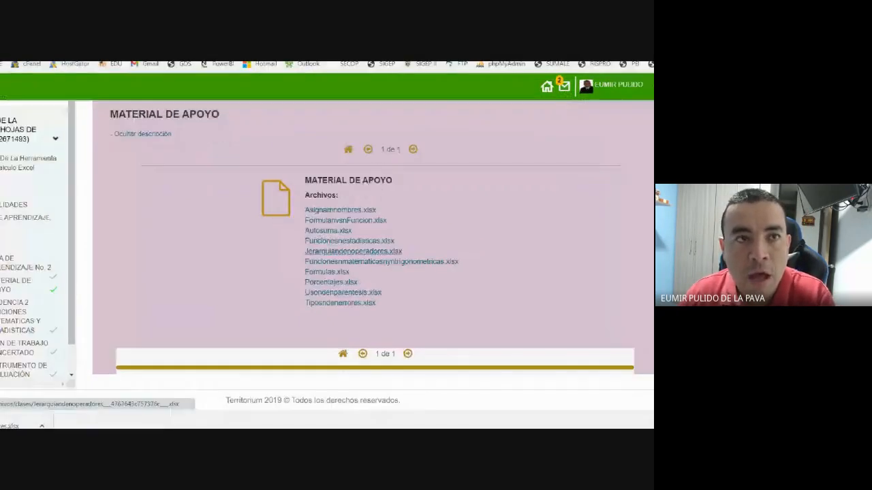
left_click_drag(309, 229, 403, 249)
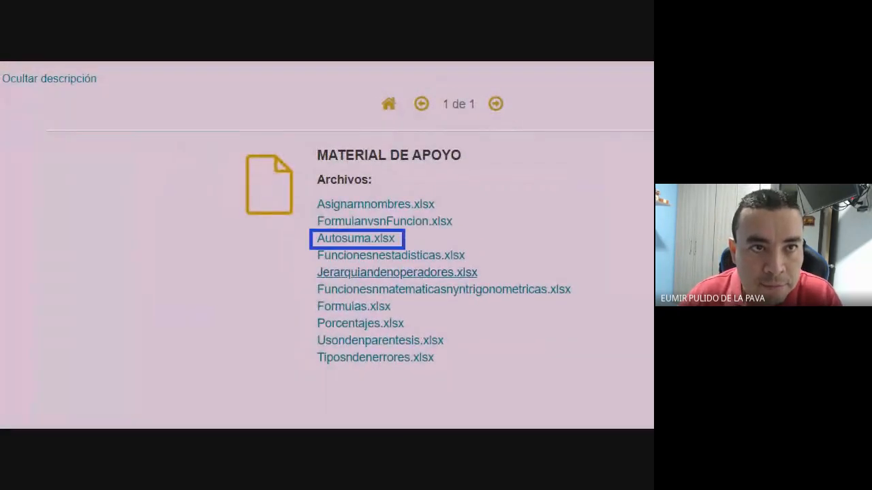
left_click_drag(310, 239, 203, 239)
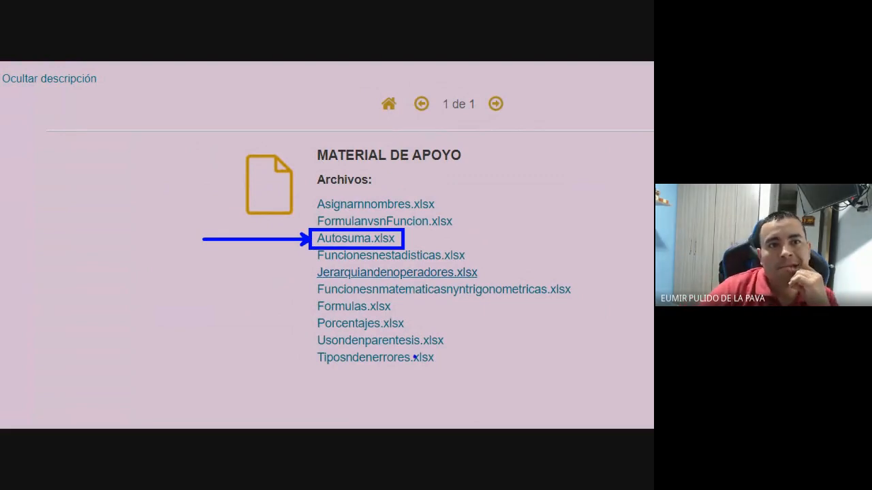
key("Escape")
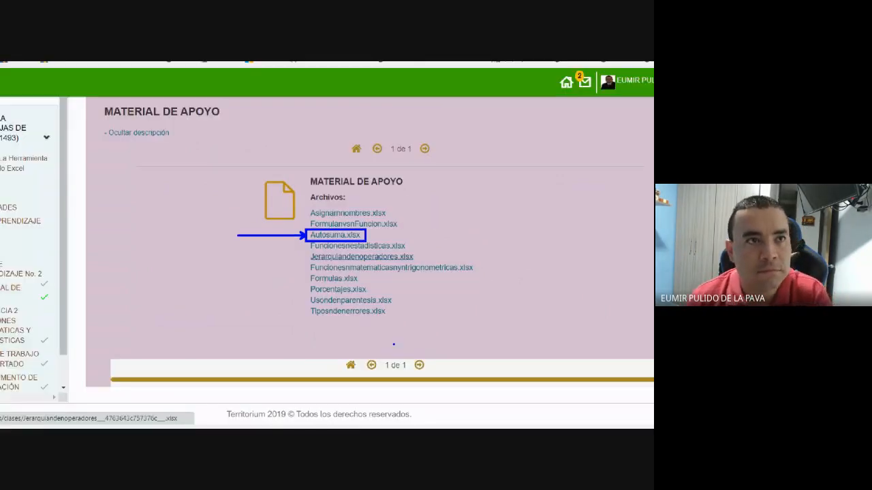
- Download Autosuma.xlsx from the ekedumatica ARCHIVOS PARA DESCARGAR folder, saving it to Escritorio
left_click(71, 66)
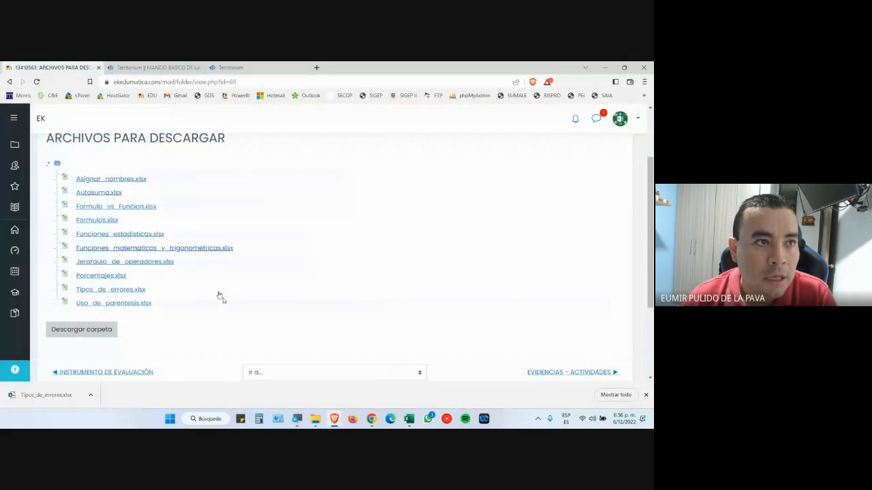
left_click(103, 195)
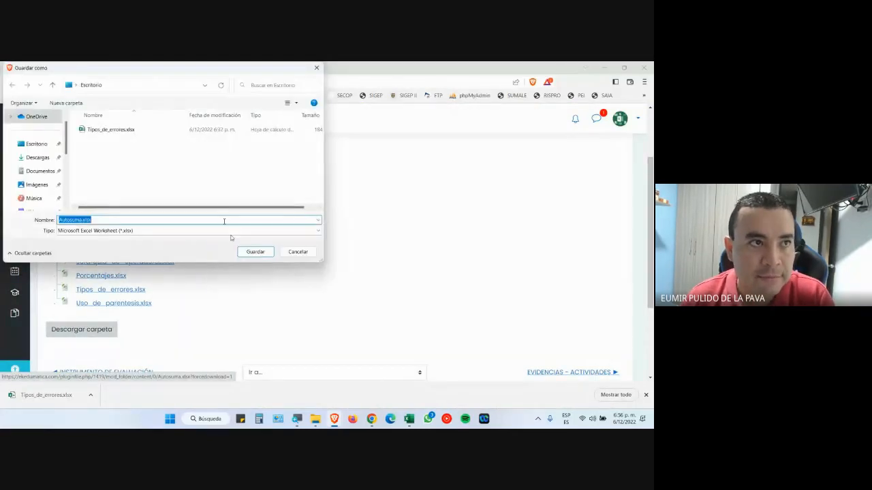
left_click(251, 251)
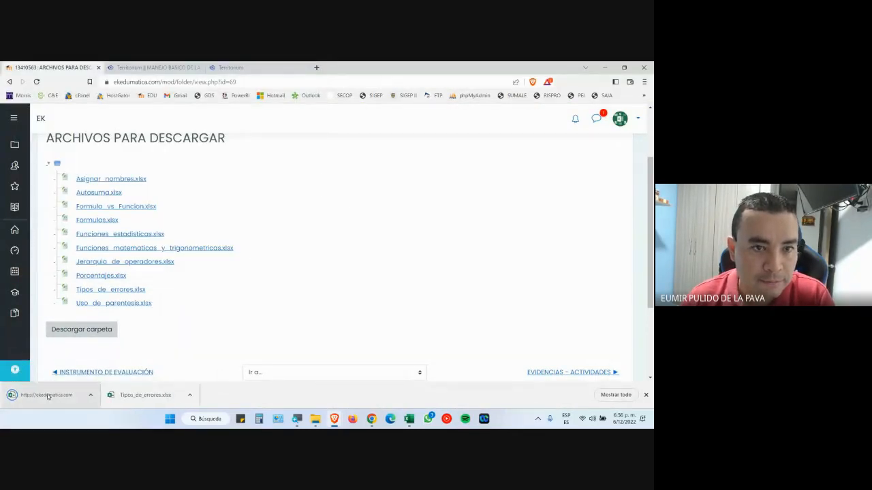
- Open the downloaded Autosuma.xlsx in Excel, enable editing, and look across the monthly vendor sales table
left_click(56, 394)
left_click(289, 350)
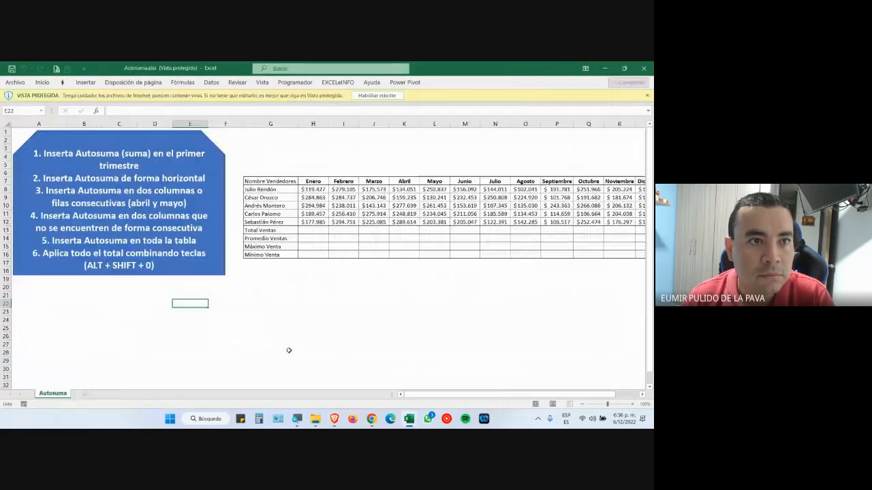
left_click(384, 96)
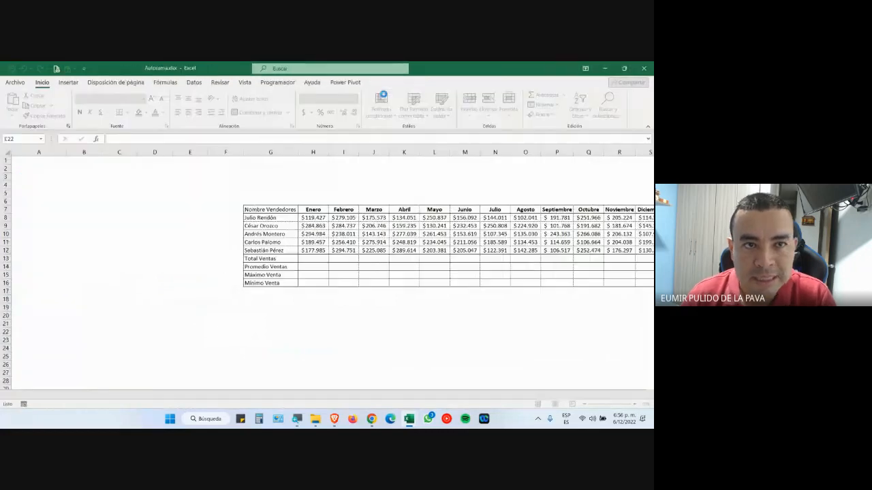
scroll(563, 396, "right", 3)
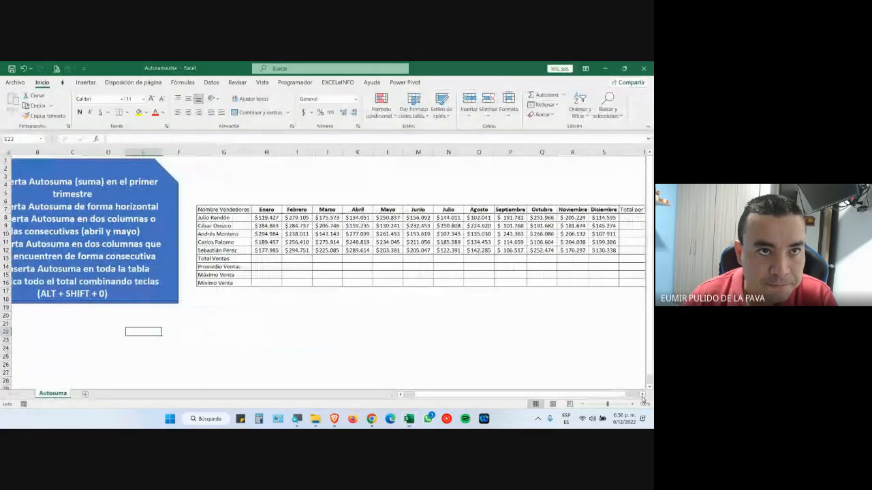
scroll(533, 395, "left", 3)
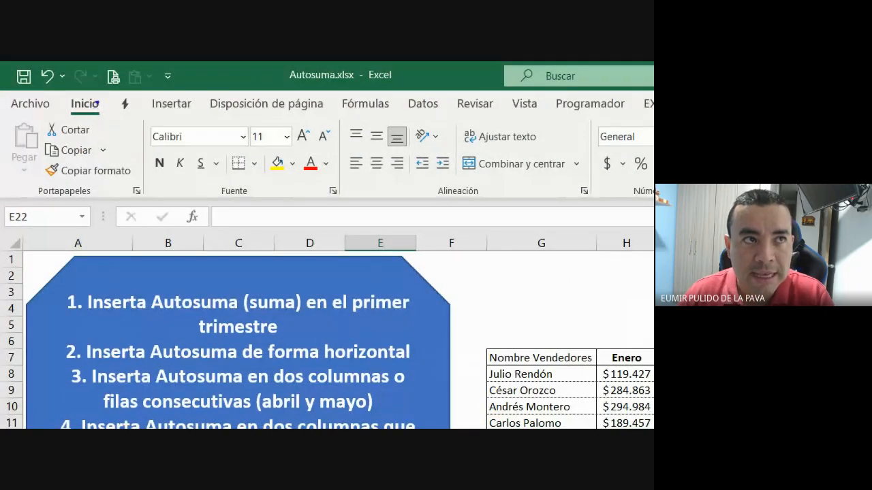
- Mark the Autosuma command with a blue arrow, and show where it is found in both the Inicio and Fórmulas commands
mouse_move(99, 95)
left_mouse_down()
mouse_move(69, 96)
mouse_move(68, 120)
mouse_move(105, 97)
left_mouse_up()
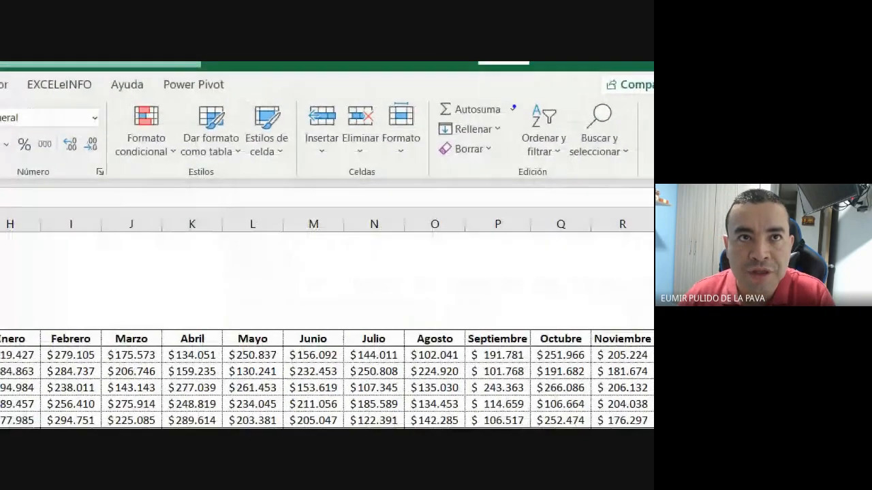
left_click_drag(439, 111, 331, 75)
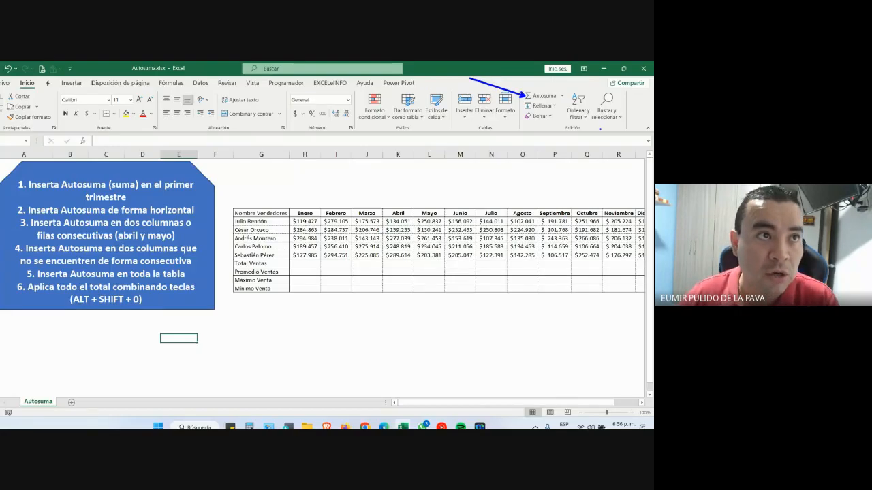
left_click(200, 82)
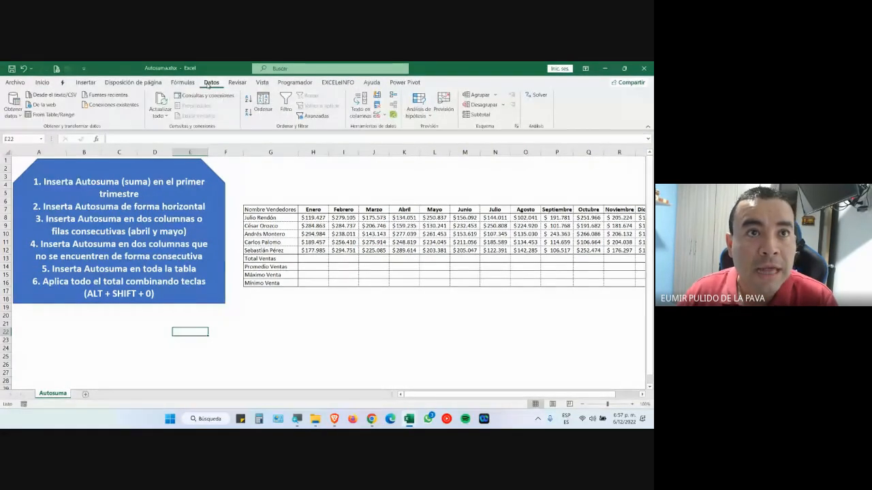
left_click(185, 82)
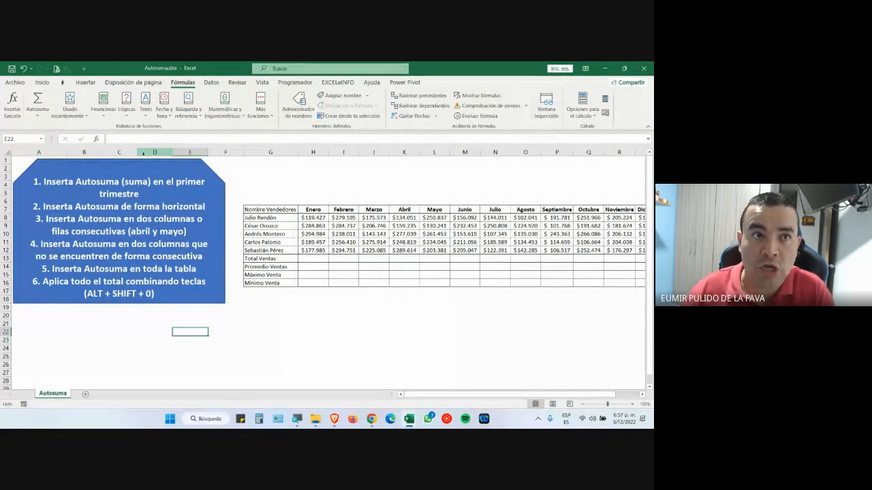
left_click(43, 82)
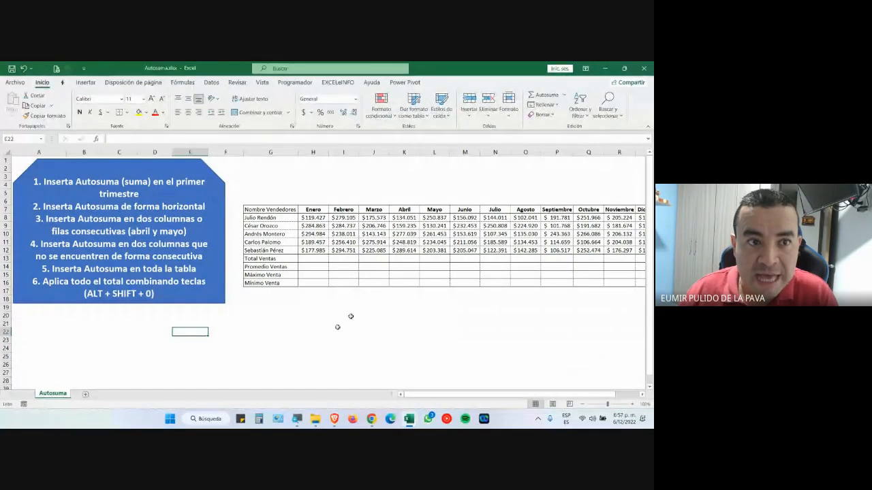
- Magnify the screen and show the functions offered by Autosuma: Suma, Promedio, Contar números, Máx and Mín
key("super+plus")
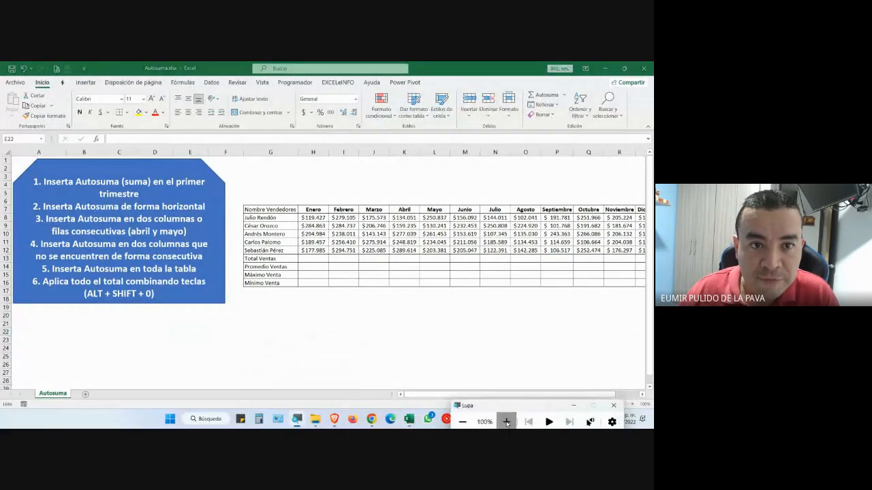
key("super+plus")
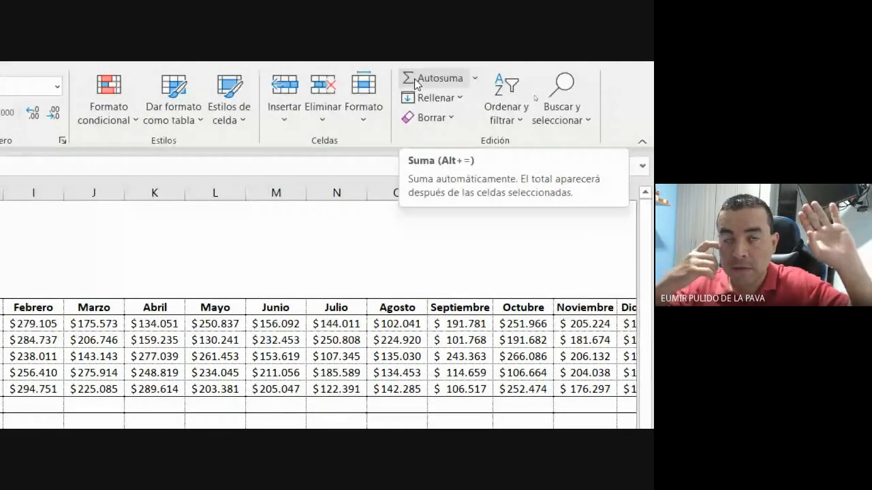
left_click(474, 81)
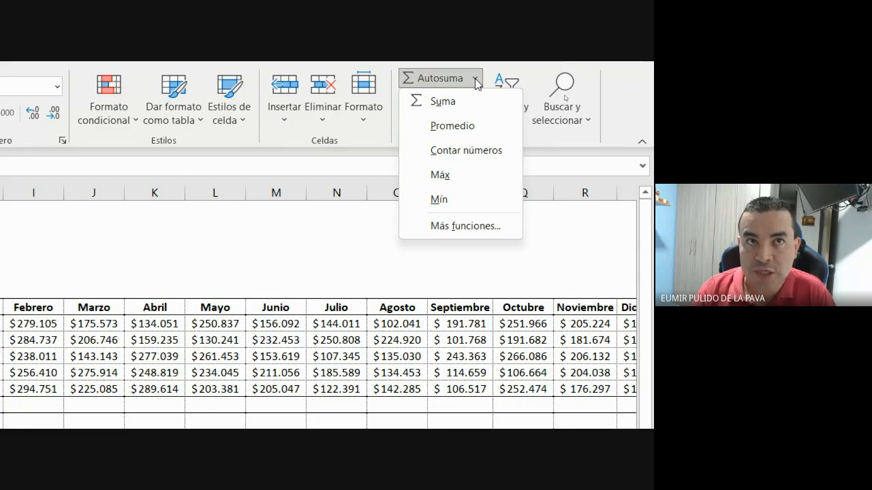
left_click(475, 78)
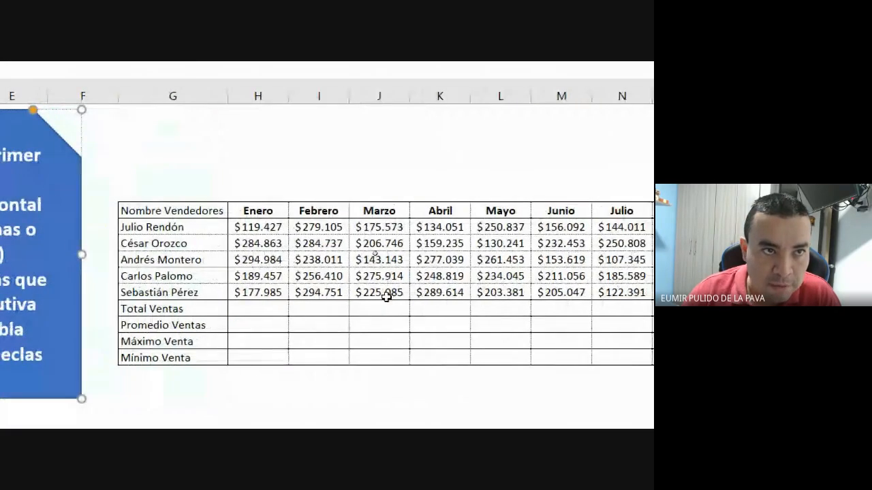
- Make the labels Total Ventas, Promedio Ventas, Máximo Venta and Mínimo Venta bold
left_click(404, 308)
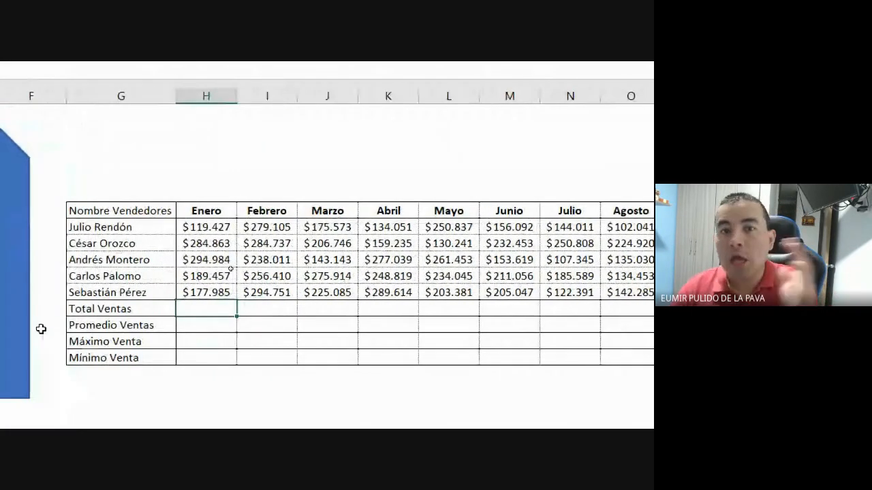
left_click_drag(162, 310, 155, 354)
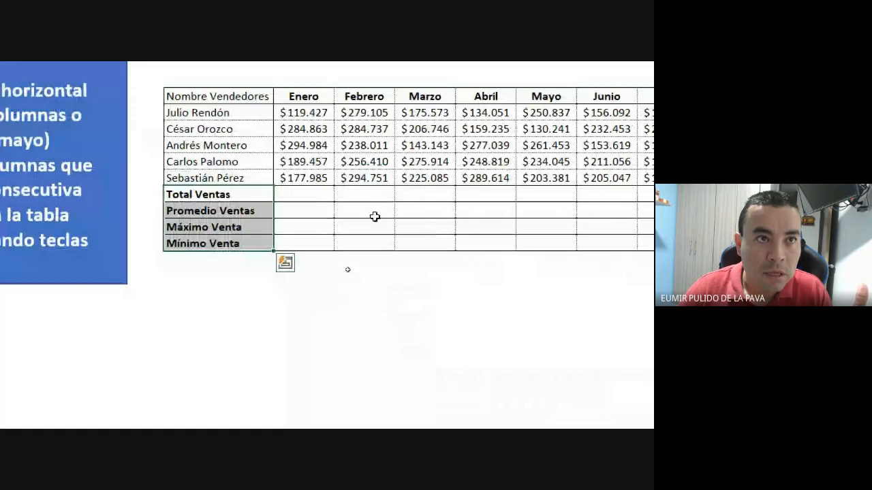
- Total the Enero sales H8:H12 in the Total Ventas row with Autosuma
left_click(318, 197)
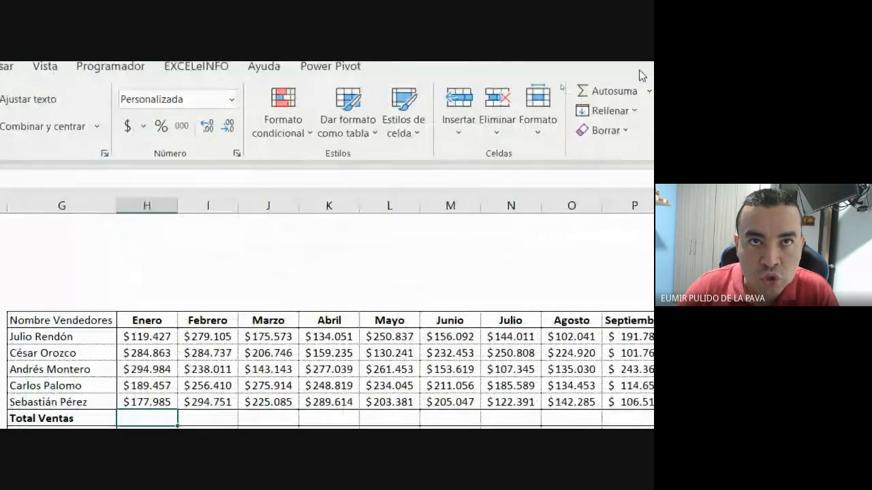
left_click(536, 95)
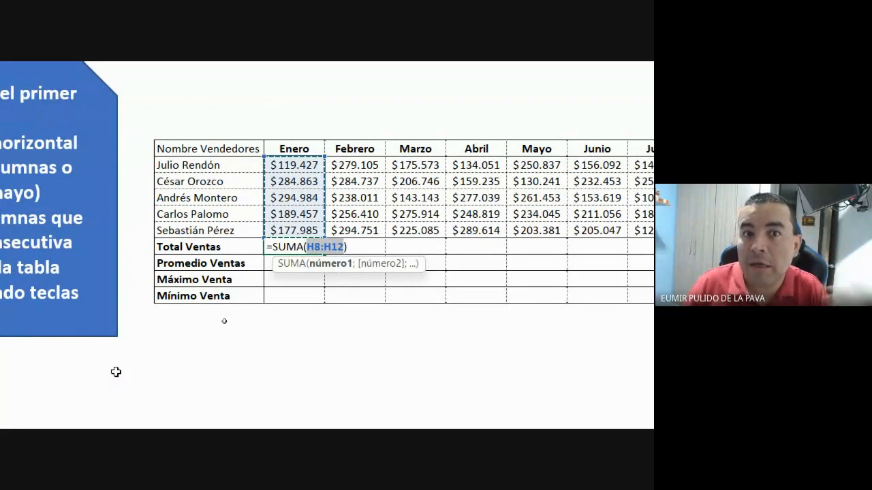
key("Return")
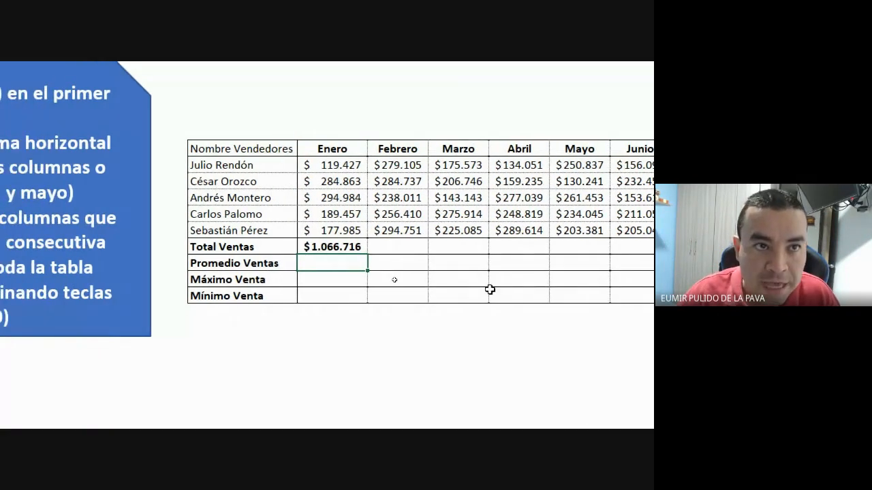
- Fill the Enero total across the Total Ventas row to Diciembre and autofit the column widths
left_click_drag(390, 250, 433, 267)
scroll(54, 274, "left", 5)
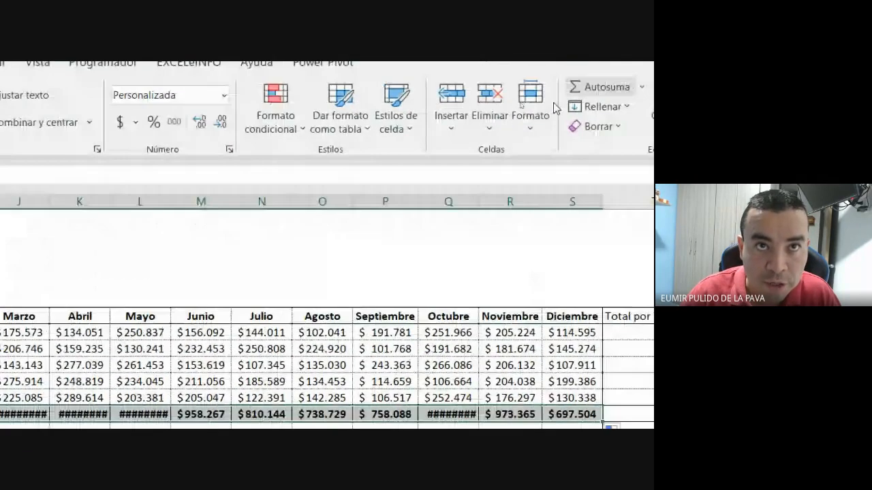
left_click(530, 105)
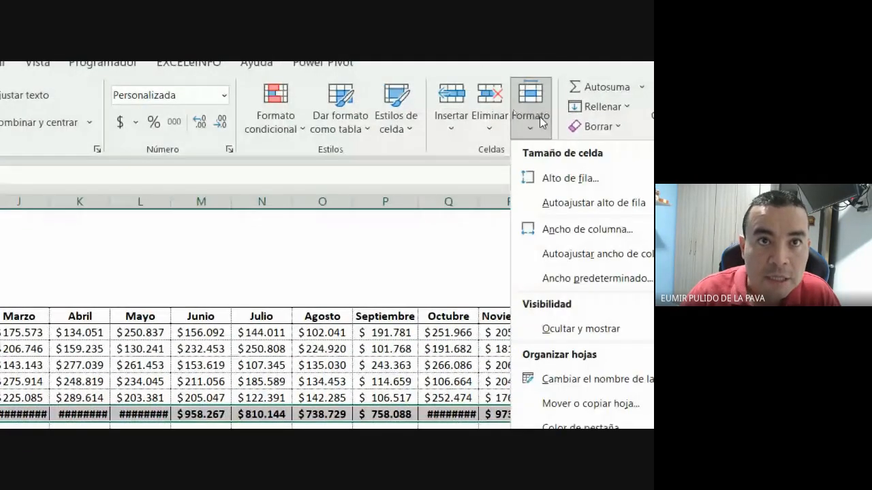
left_click(553, 255)
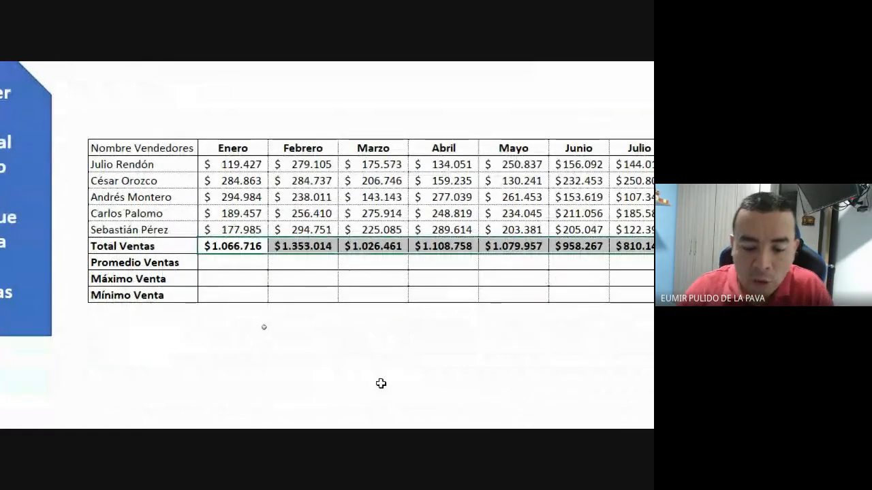
- Clear the monthly totals from the Total Ventas row and highlight the empty total cells by month and by vendor
key("Delete")
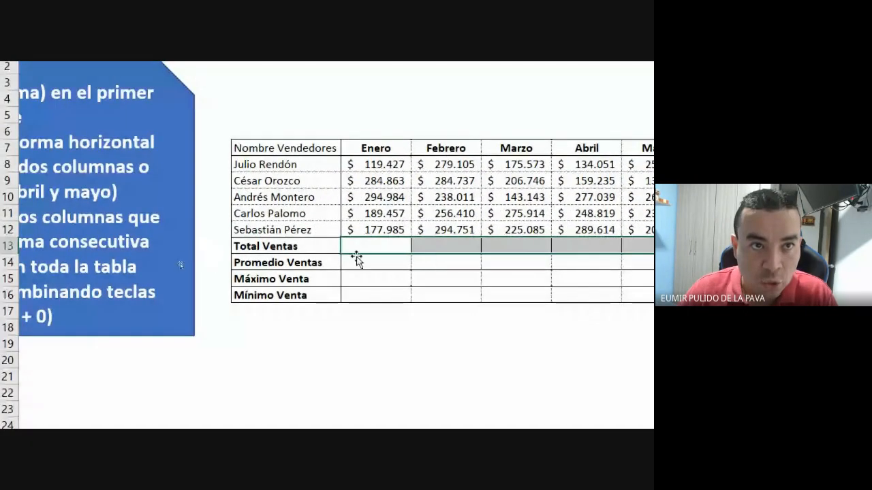
left_click_drag(367, 245, 645, 230)
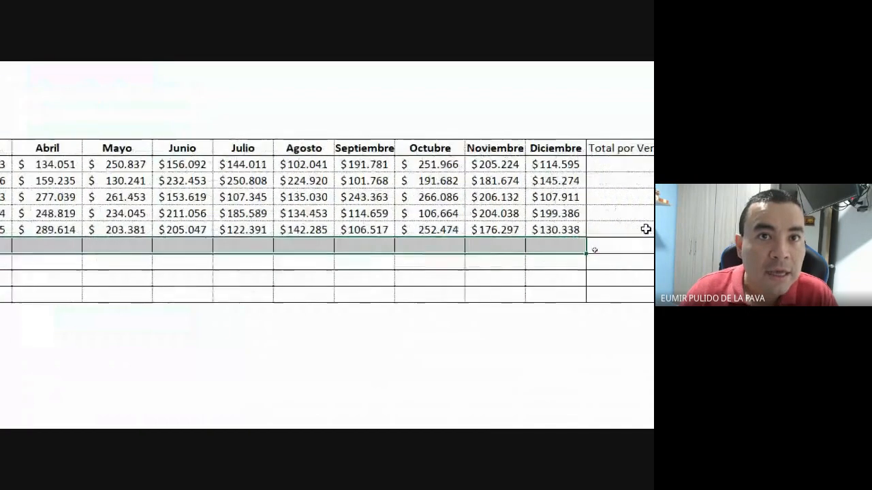
left_click_drag(632, 166, 612, 229)
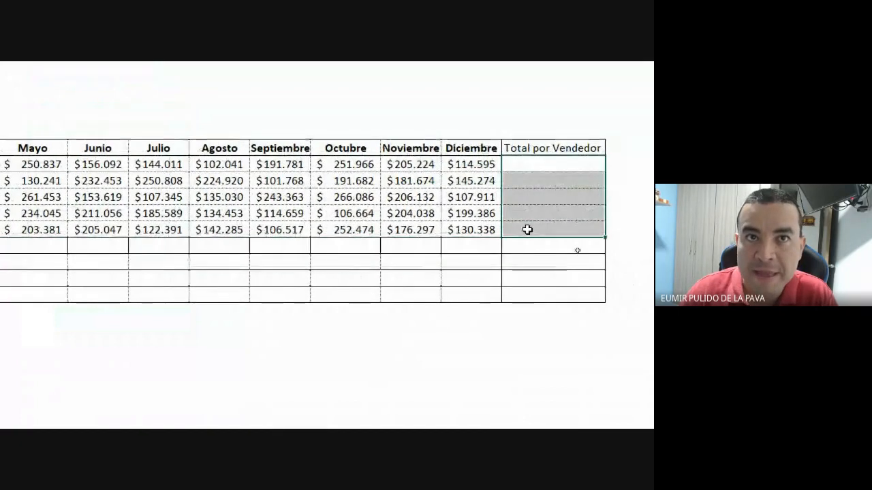
- Make the Total por Vendedor header bold and give it a yellow fill
left_click(554, 156)
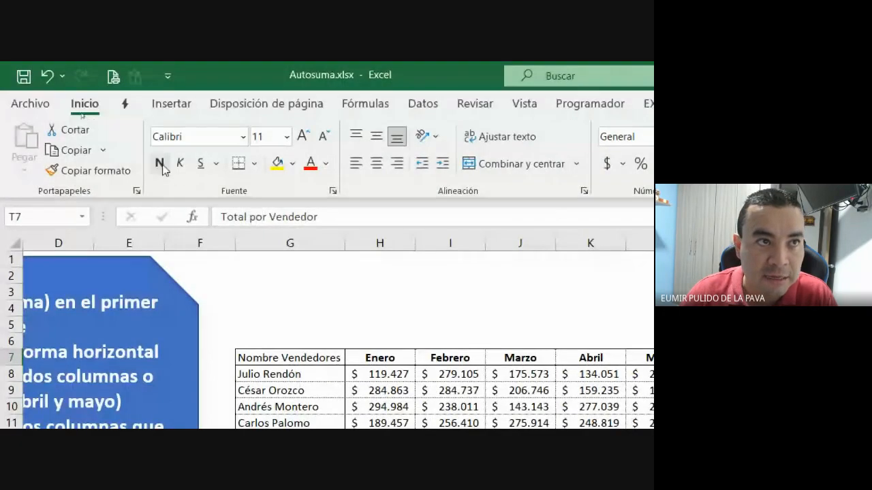
left_click(160, 164)
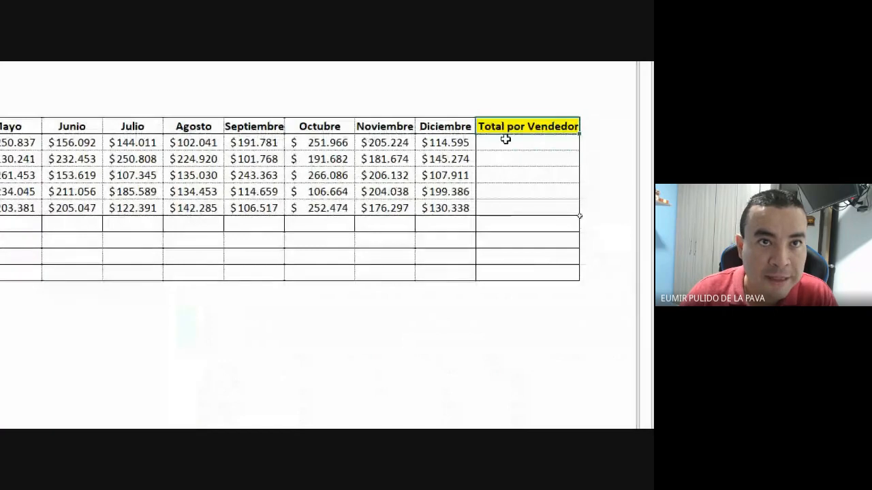
- Format the cells under Total por Vendedor in bold with a larger font, and enlarge the font of the monthly summary rows
left_click_drag(506, 140, 511, 219)
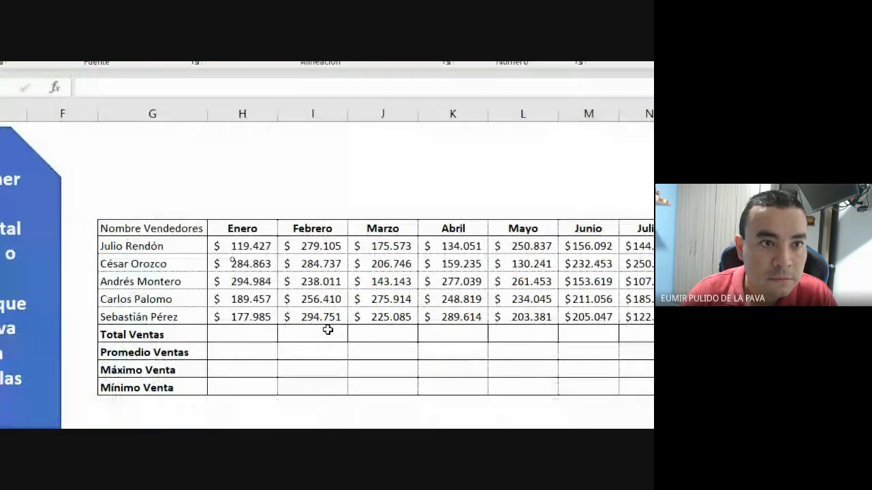
left_click_drag(252, 331, 445, 384)
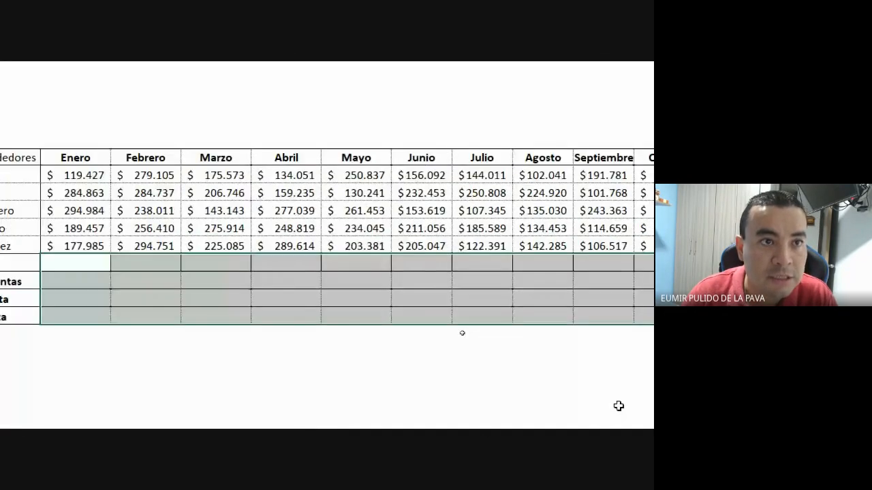
left_click(449, 319)
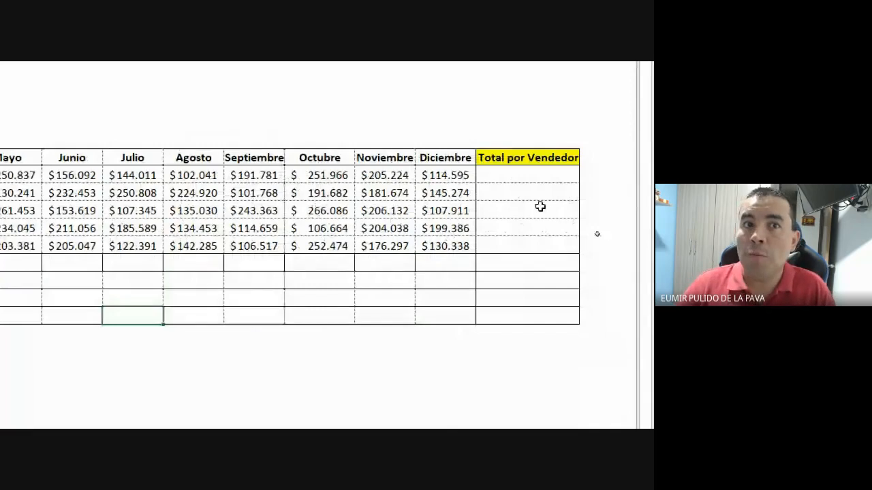
- Total all months and vendors at once by applying Autosuma to the sales block including the Total Ventas row and Total por Vendedor column
left_click_drag(171, 178, 252, 176)
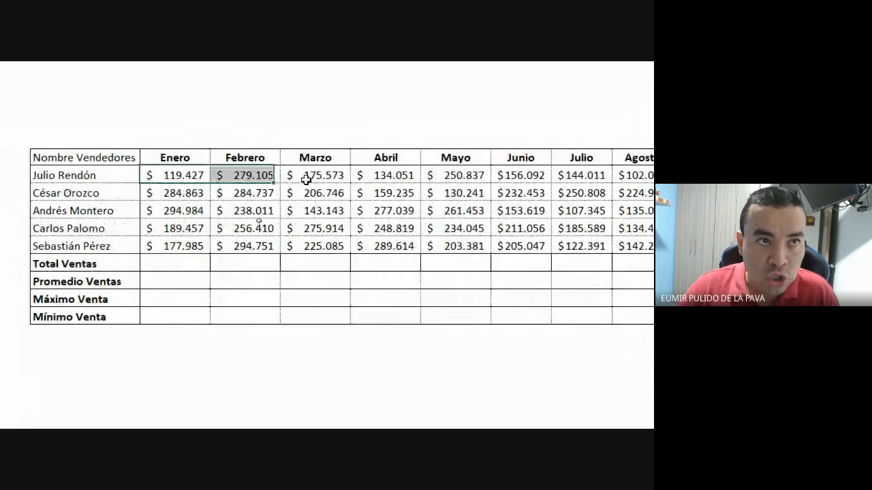
left_click_drag(306, 181, 318, 261)
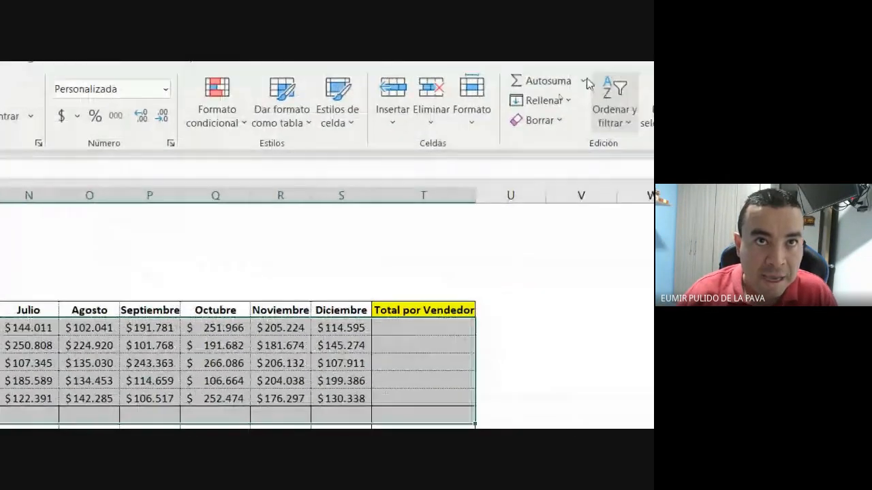
left_click(541, 80)
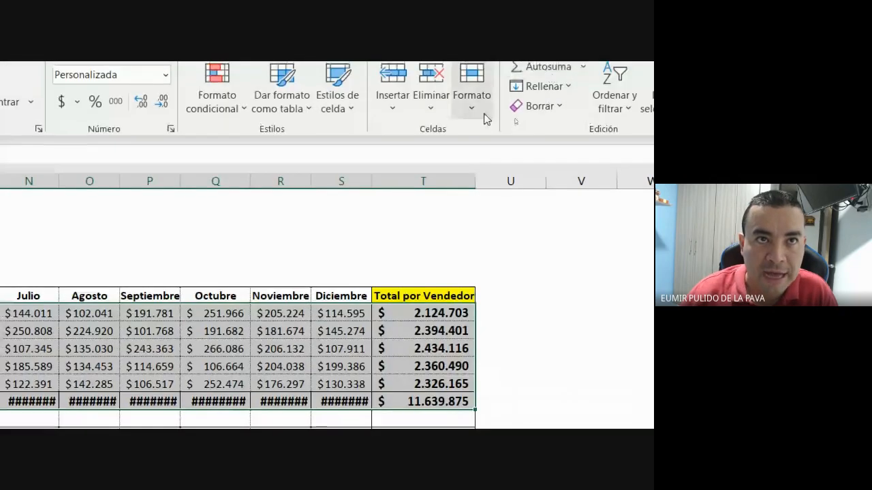
- Autofit the widths of the columns from Enero to Total por Vendedor, undoing the first adjustment and applying it again
left_click(484, 114)
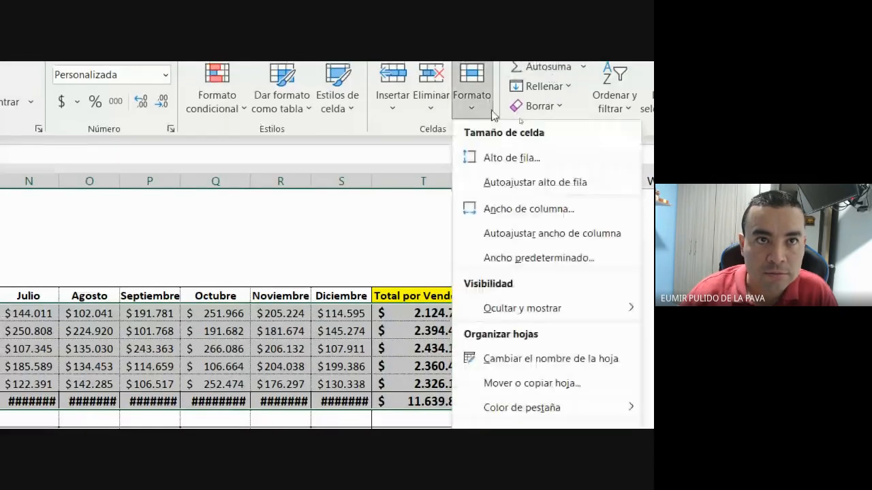
left_click(510, 230)
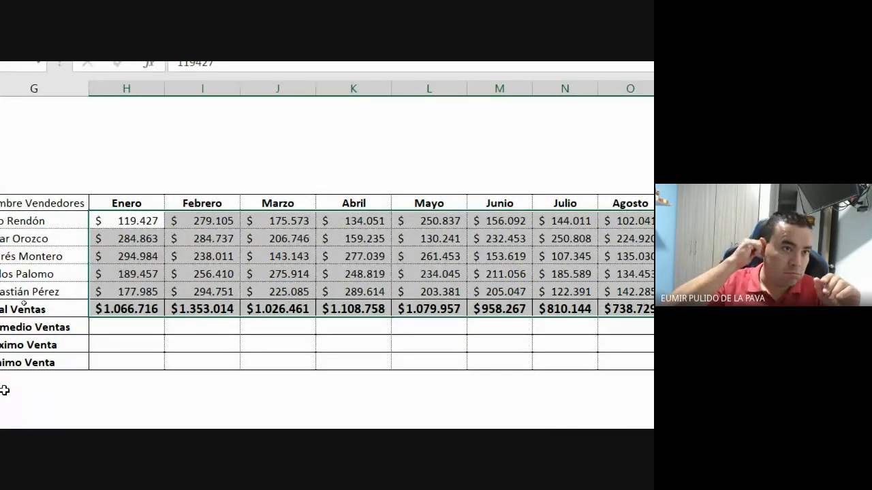
key("ctrl+z")
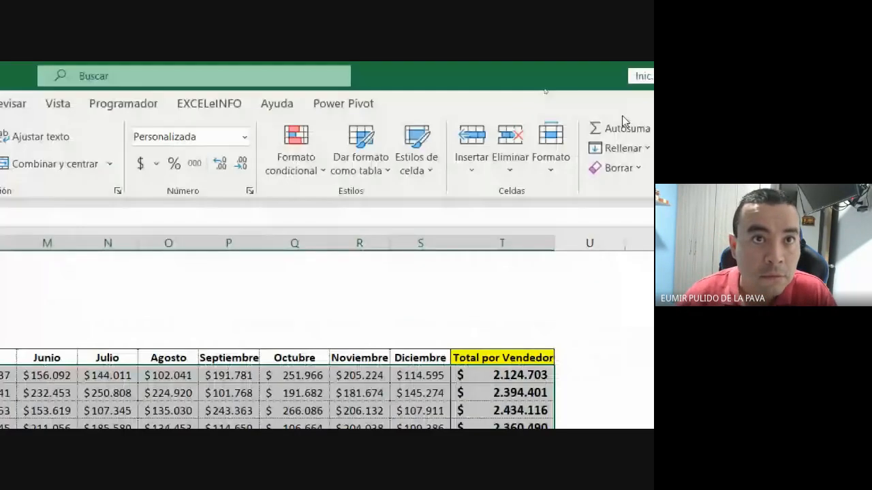
left_click(510, 170)
left_click(520, 300)
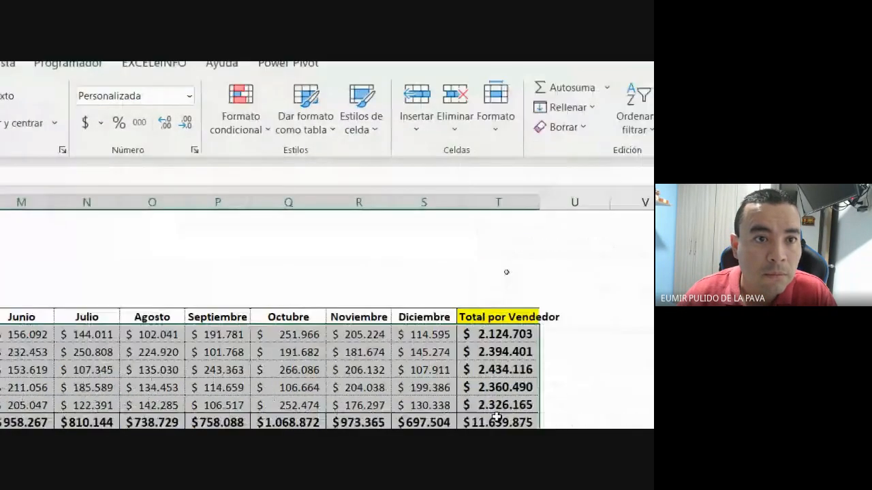
- Clear the totals from the Total por Vendedor column and the Total Ventas row
left_click_drag(483, 209, 485, 224)
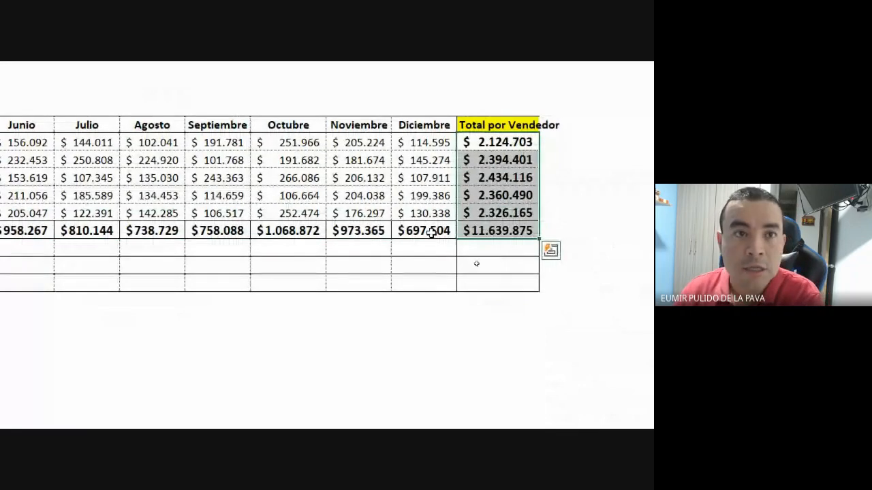
key("Delete")
left_click_drag(431, 233, 133, 226)
key("Delete")
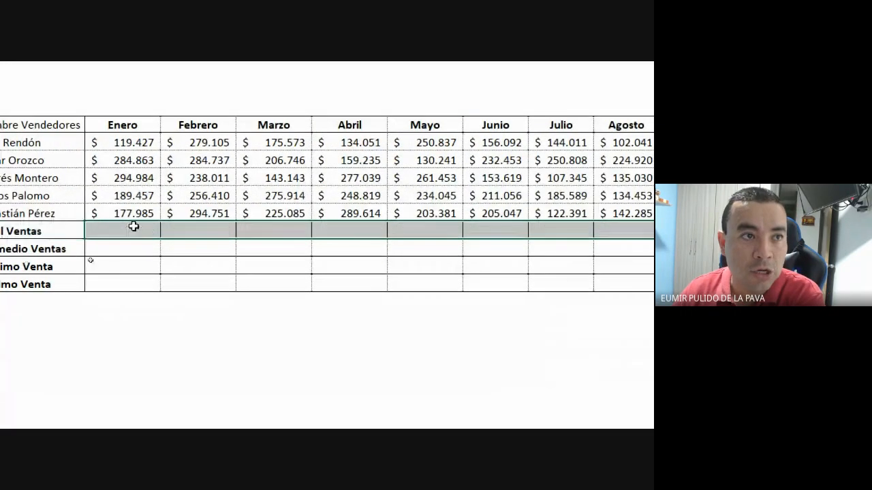
- Total every month and vendor together by applying Autosuma to the sales block with the blank Total Ventas row and Total por Vendedor column
left_click_drag(136, 147, 564, 230)
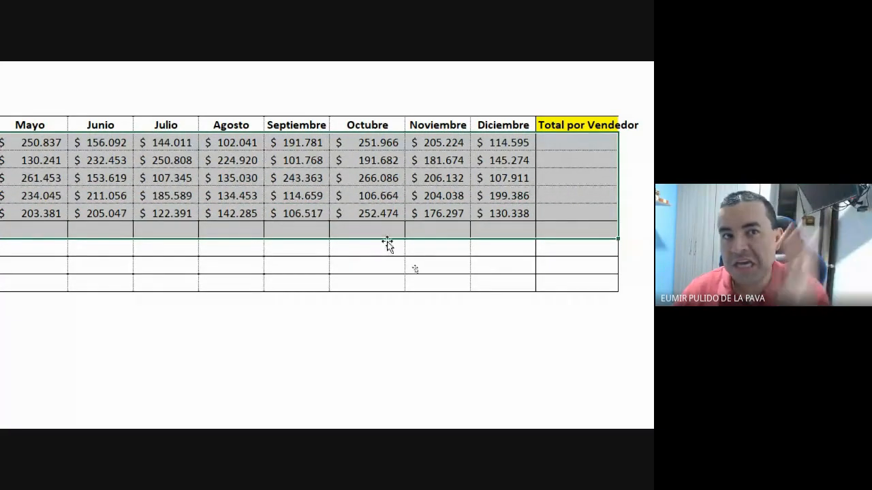
scroll(261, 217, "left", 3)
scroll(154, 224, "left", 2)
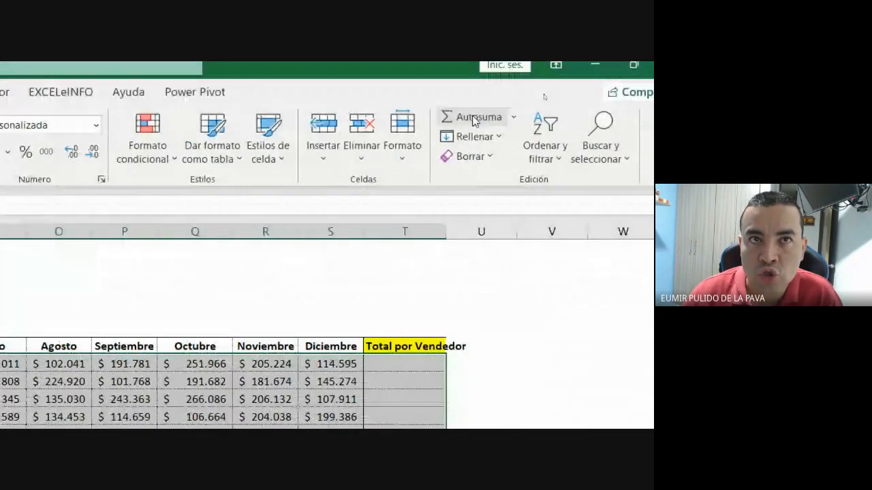
left_click(471, 117)
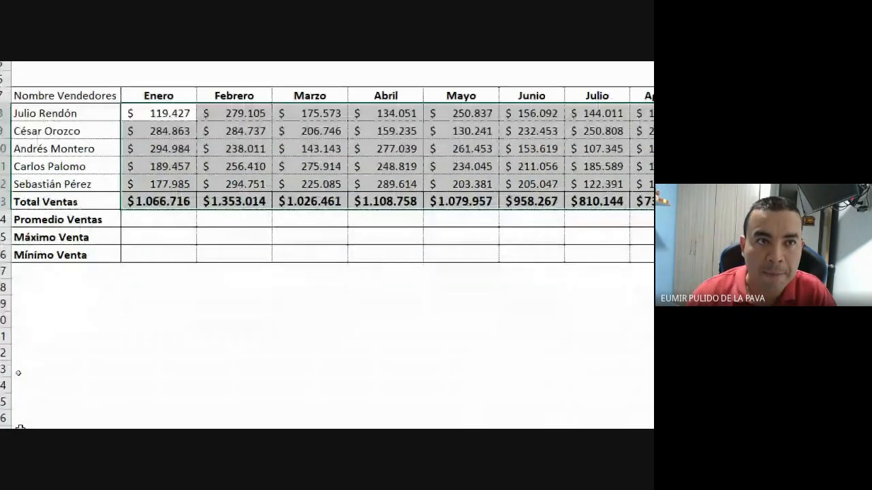
- Examine the SUMA formulas behind several monthly totals in the Total Ventas row, including Febrero, Julio and Agosto
double_click(248, 272)
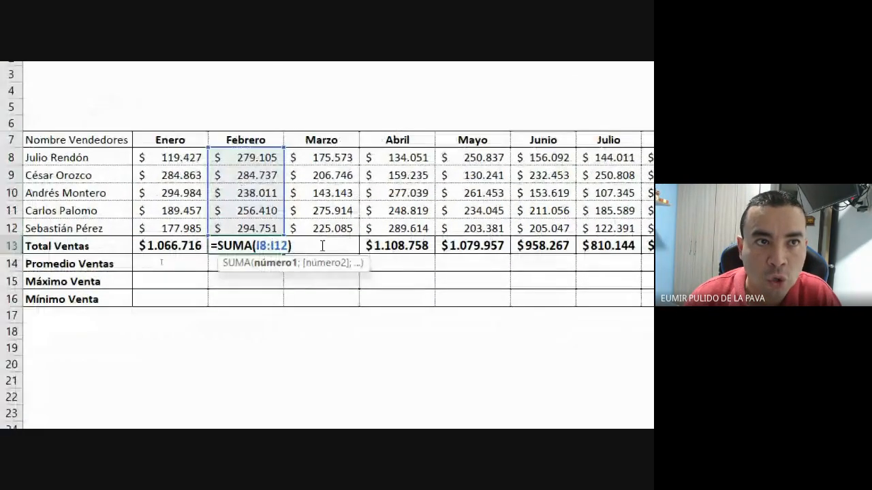
double_click(395, 246)
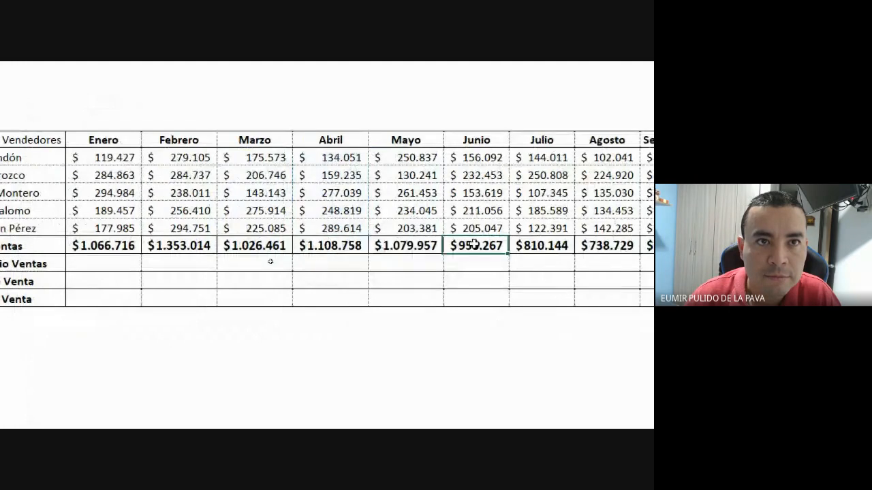
double_click(542, 247)
double_click(444, 246)
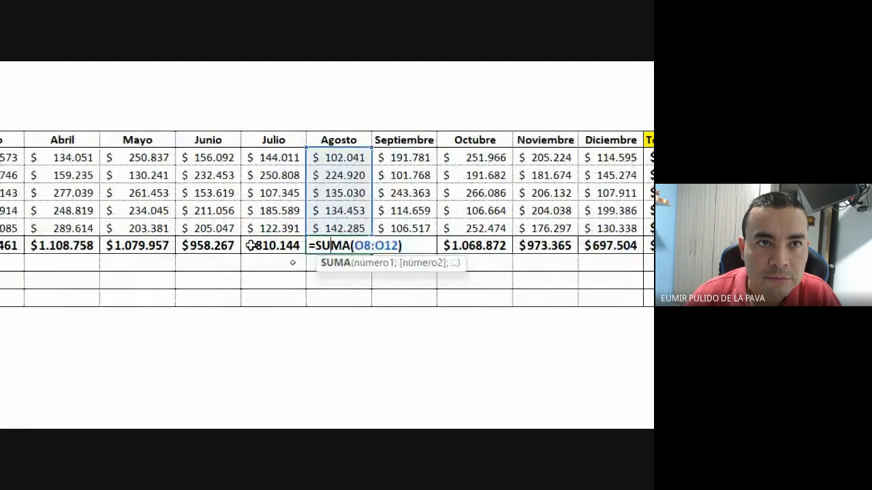
double_click(264, 245)
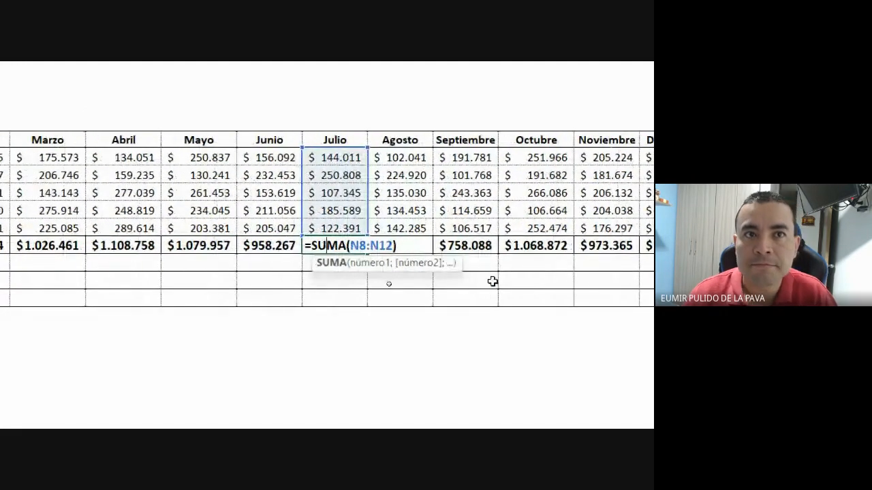
left_click(492, 281)
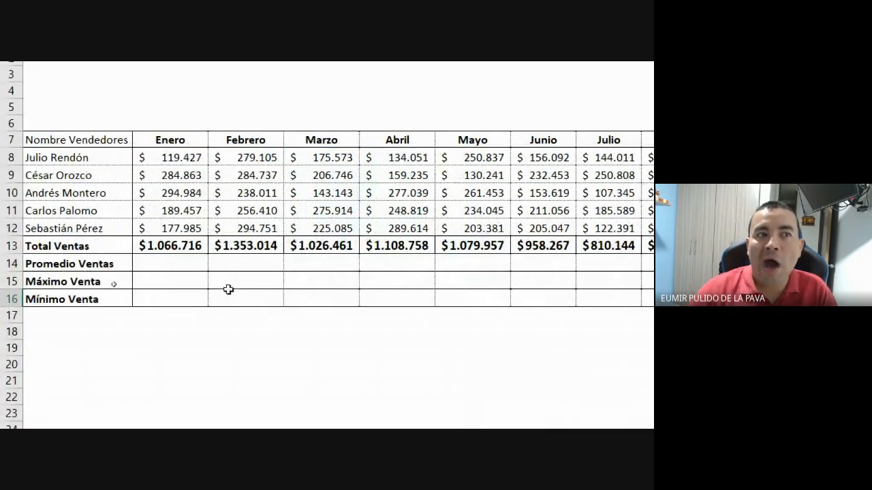
- Fill the Promedio Ventas row by applying Autosuma's Promedio function to the vendors' sales from Enero to Diciembre
left_click(173, 264)
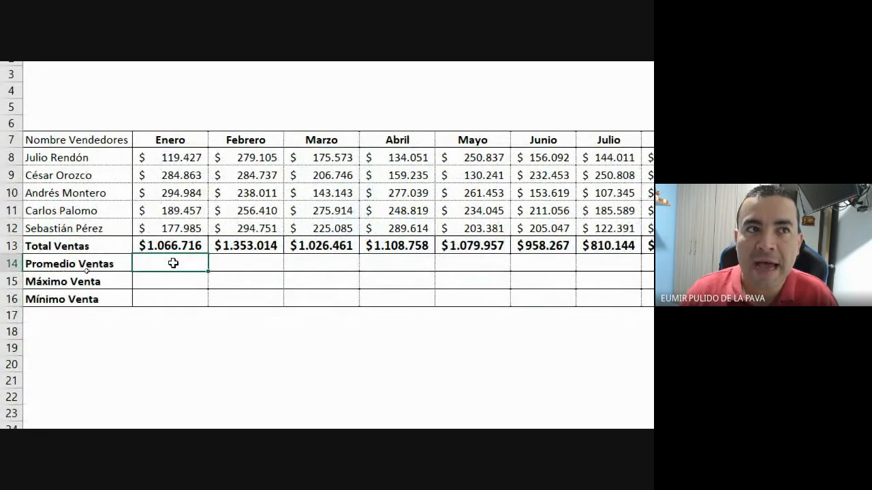
left_click_drag(193, 158, 871, 172)
left_click_drag(632, 172, 594, 229)
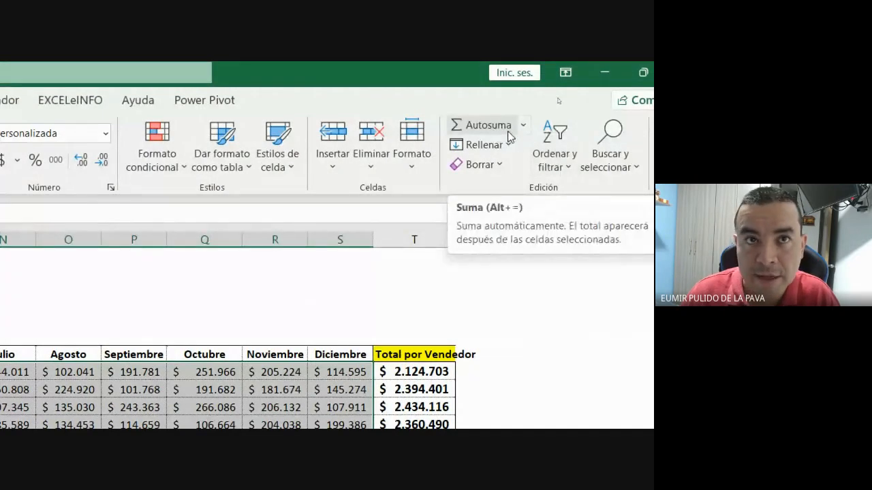
left_click(522, 126)
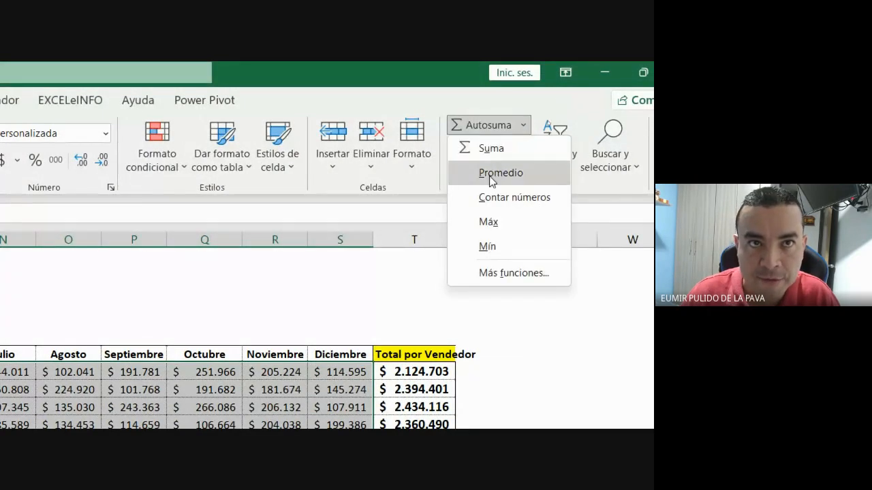
left_click(490, 174)
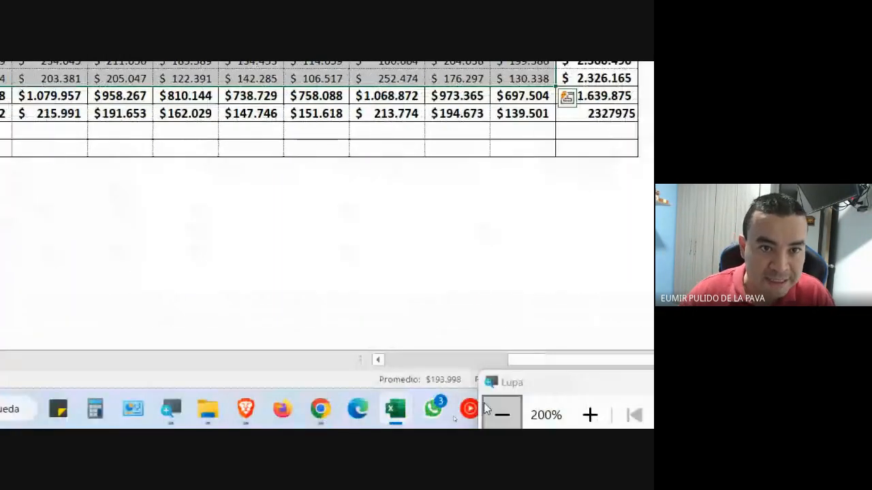
- Reduce the screen magnification to 100% and fill the Máximo Venta row with Autosuma's Máx function
left_click(502, 414)
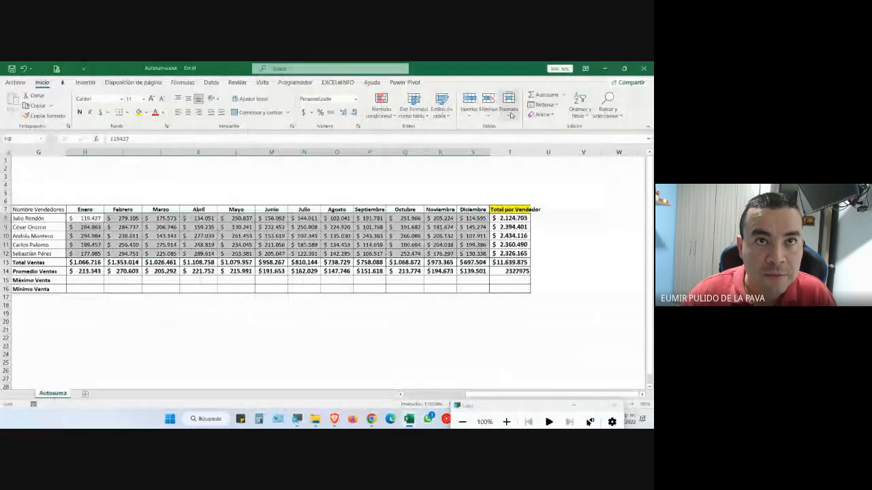
left_click(565, 97)
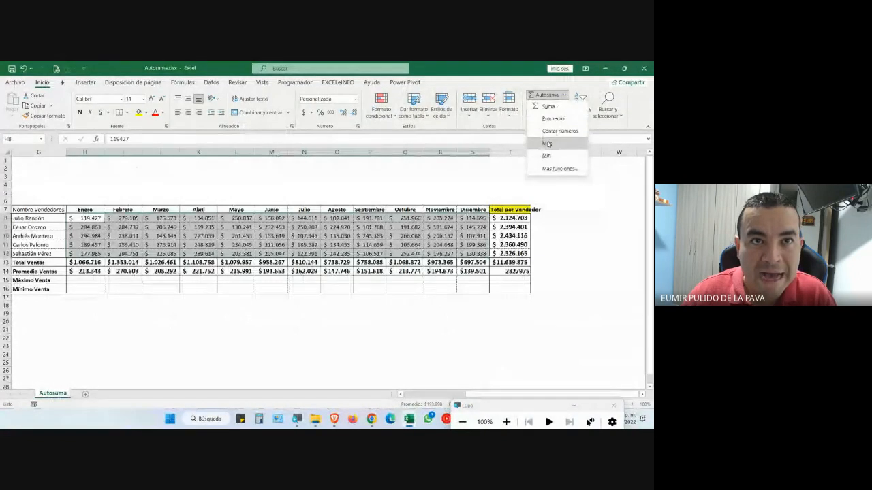
left_click(547, 144)
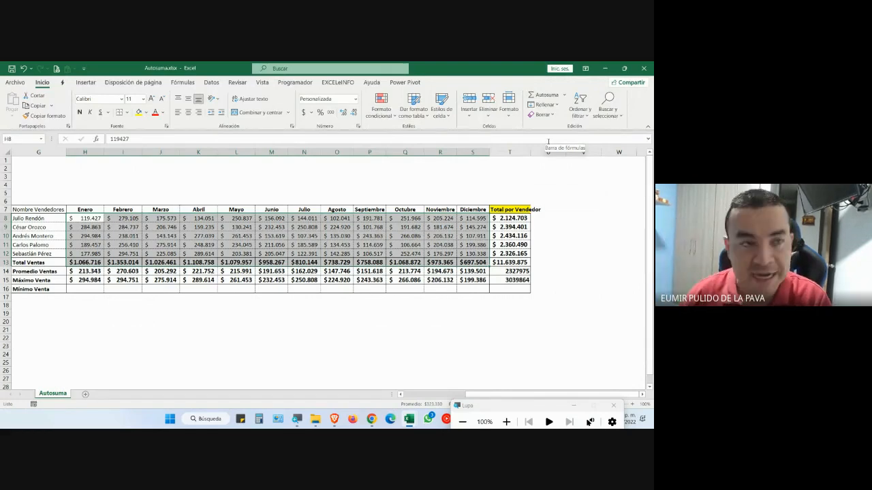
- Limit the selection to the vendors' monthly sales and fill the Mínimo Venta row with Autosuma's Mín function
key("shift+Up")
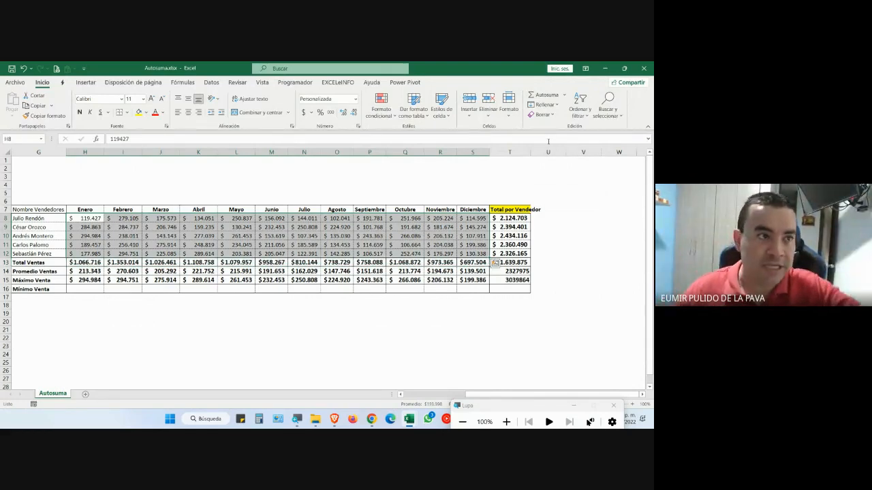
left_click(564, 95)
left_click(547, 155)
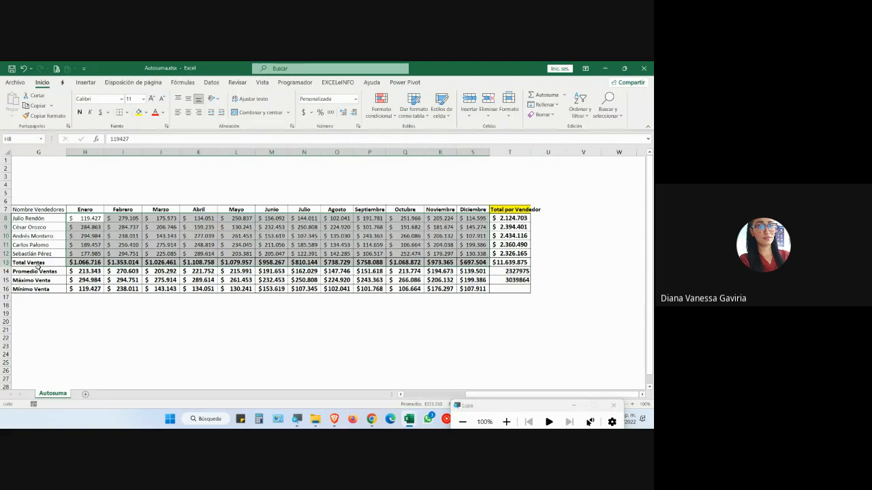
- Undo the average, maximum and minimum calculations in the monthly summary rows
key("ctrl+z")
key("ctrl+z")
key("ctrl+z")
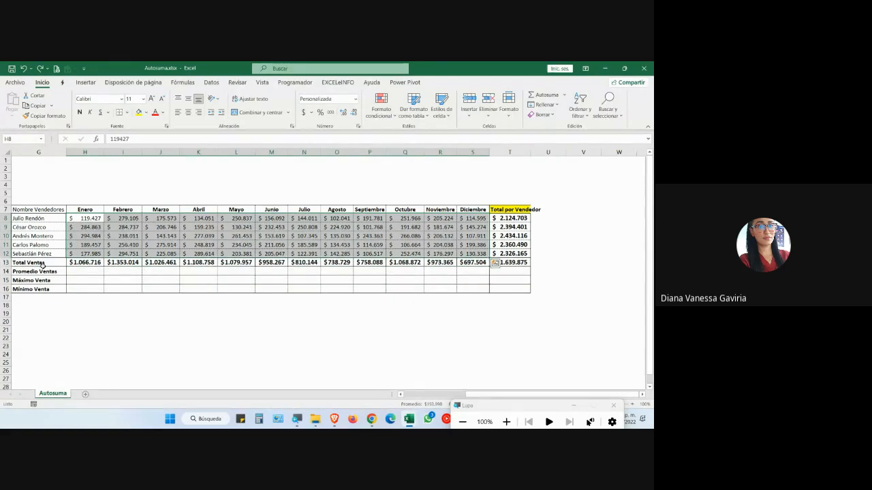
- Clear all totals from the Total Ventas row and the Total por Vendedor column
left_click(304, 263)
left_click(337, 262)
left_click_drag(90, 262, 519, 263)
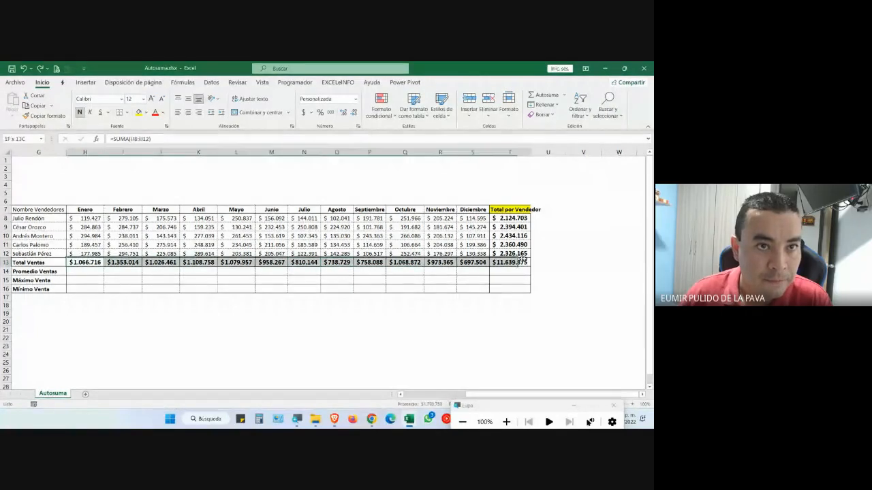
key("Delete")
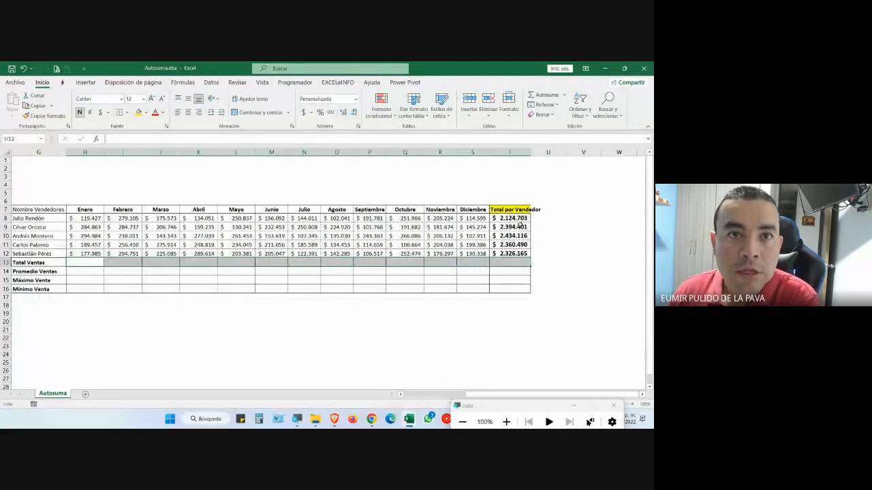
left_click_drag(519, 218, 517, 254)
key("Delete")
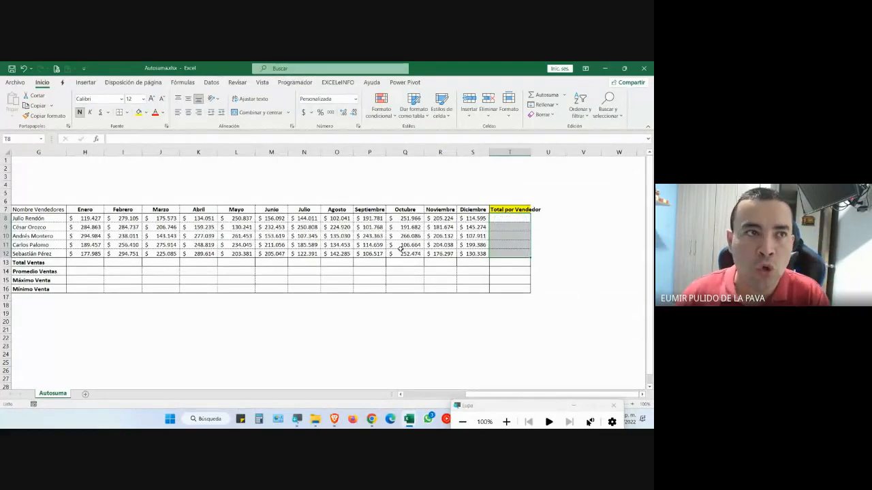
- Fill the Total Ventas row by applying Autosuma to only the vendors' sales cells from Enero to Diciembre
left_click_drag(78, 218, 465, 253)
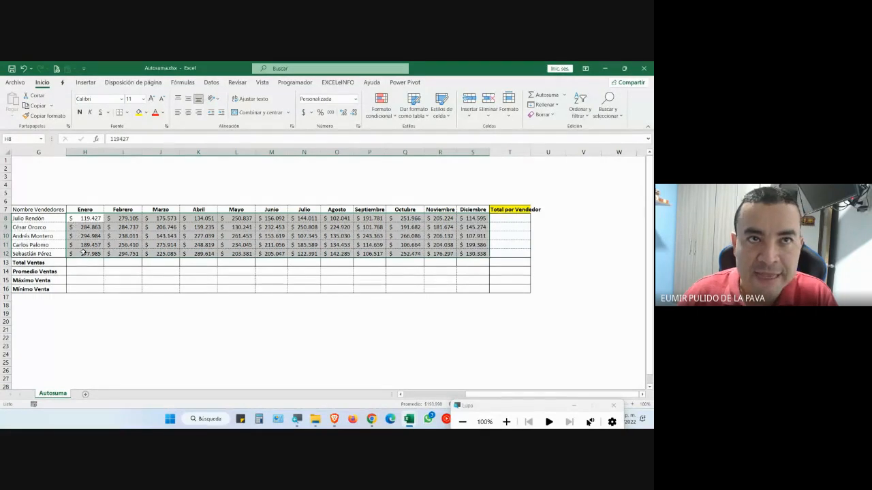
left_click(544, 97)
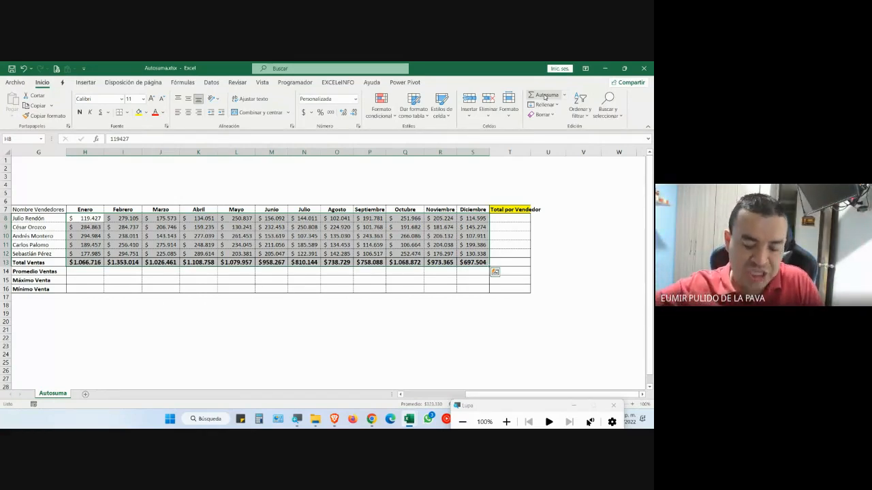
left_click(544, 95)
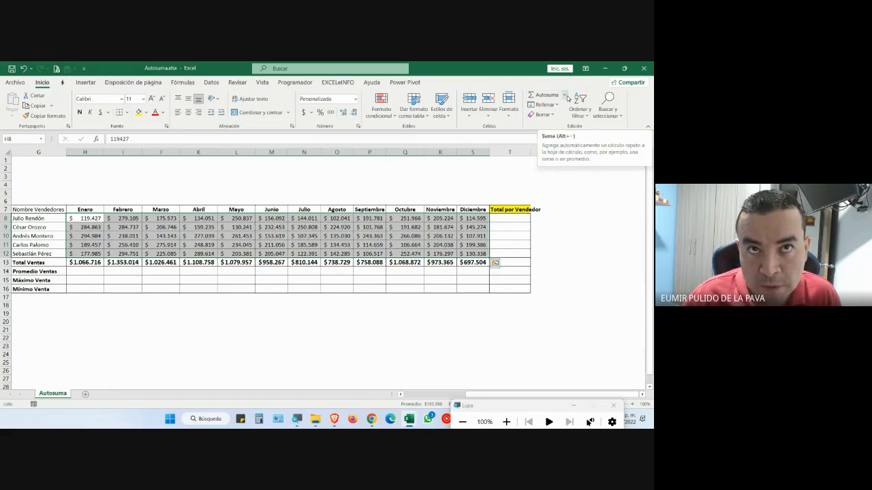
- Calculate each month's average in the Promedio Ventas row, using the Promedio option of Autosuma in the function library
left_click(183, 82)
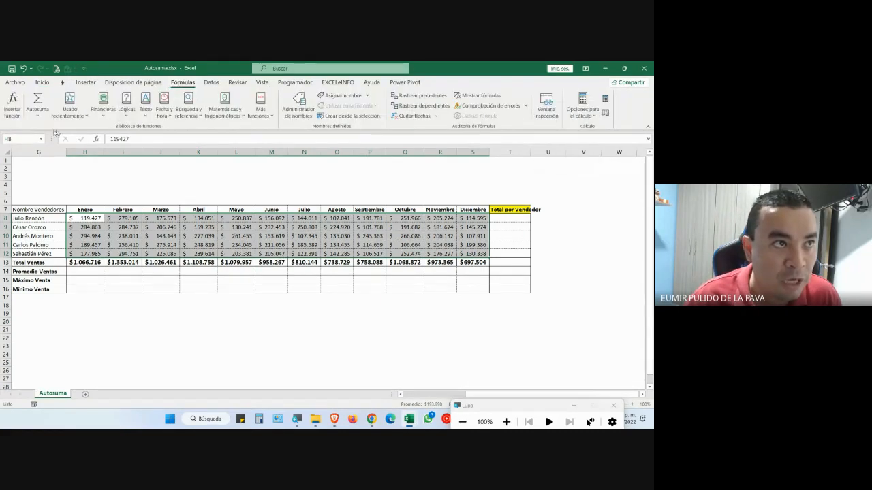
left_click(38, 117)
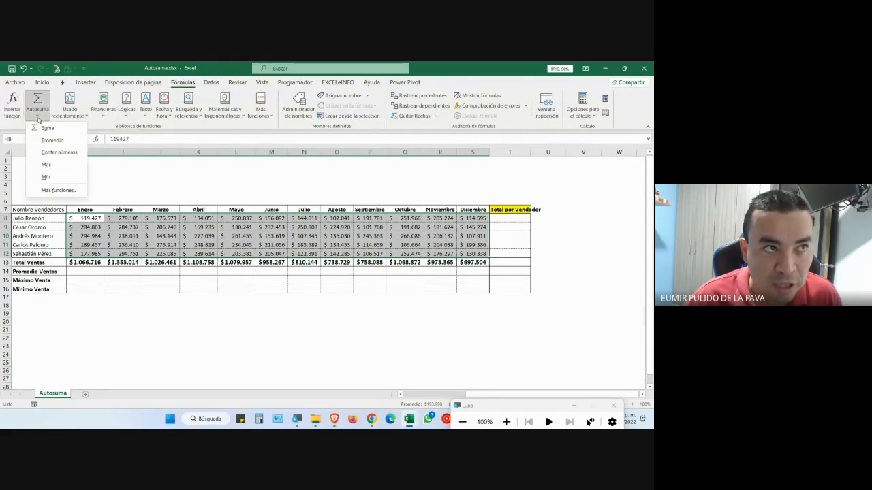
left_click(53, 141)
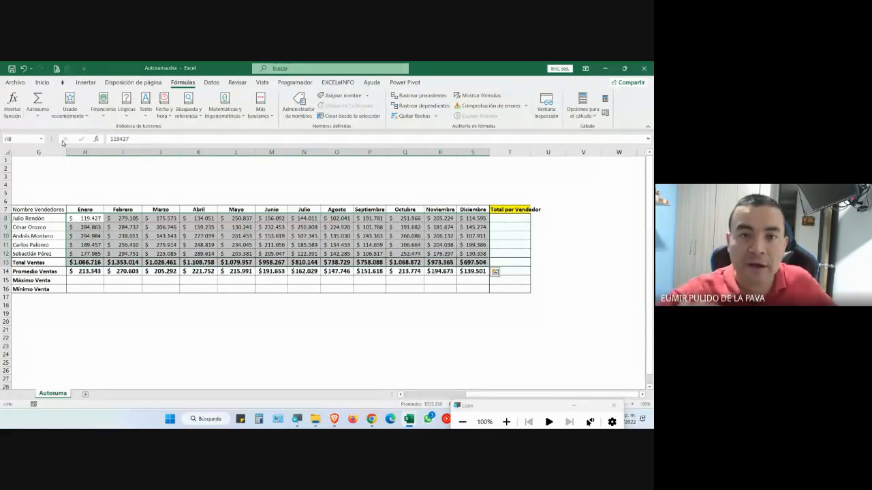
- Exclude the Total Ventas row from the selection and calculate each month's highest sale in the Máximo Venta row
key("shift+Up")
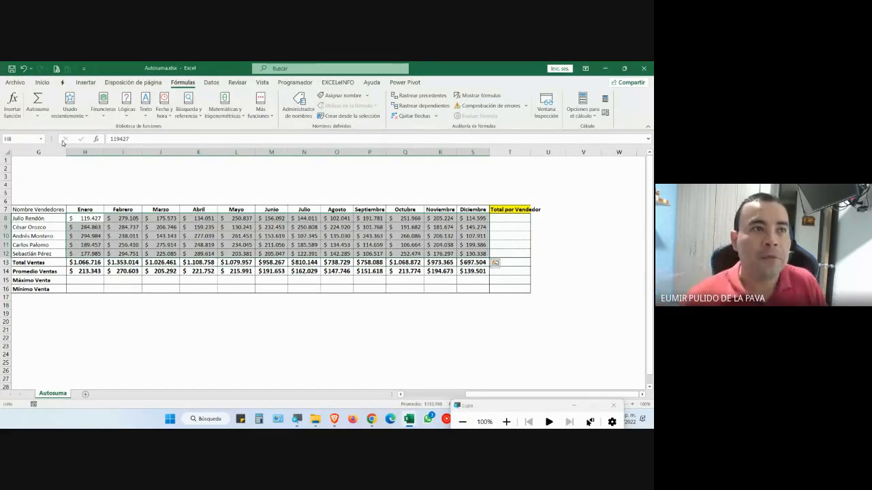
left_click(37, 116)
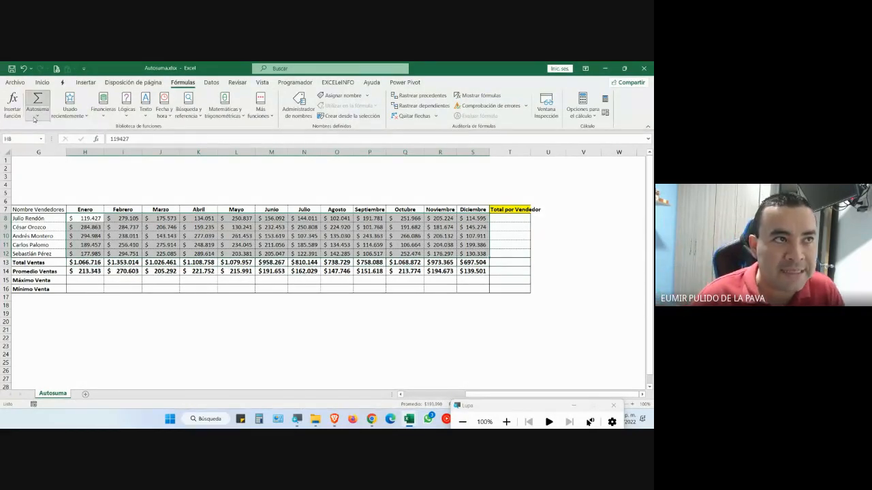
left_click(50, 166)
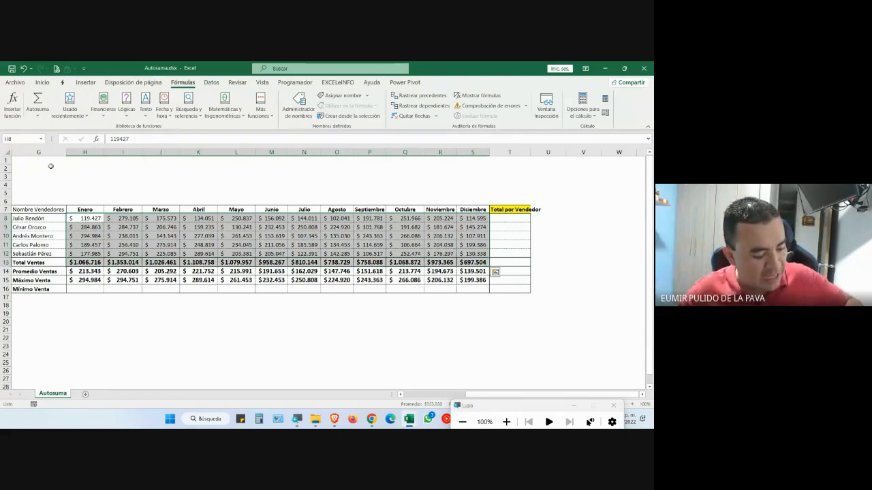
- Restrict the selection to the vendors' sales again and calculate each month's lowest sale in the Mínimo Venta row
key("shift+Up")
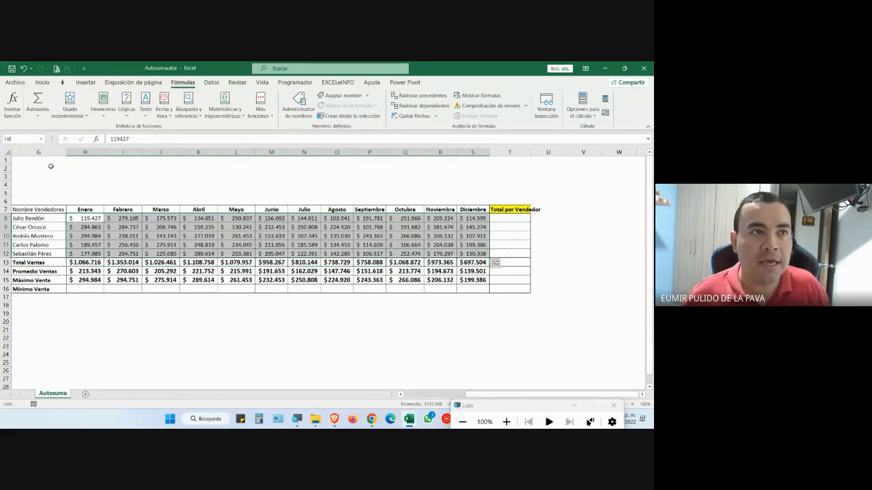
left_click(37, 116)
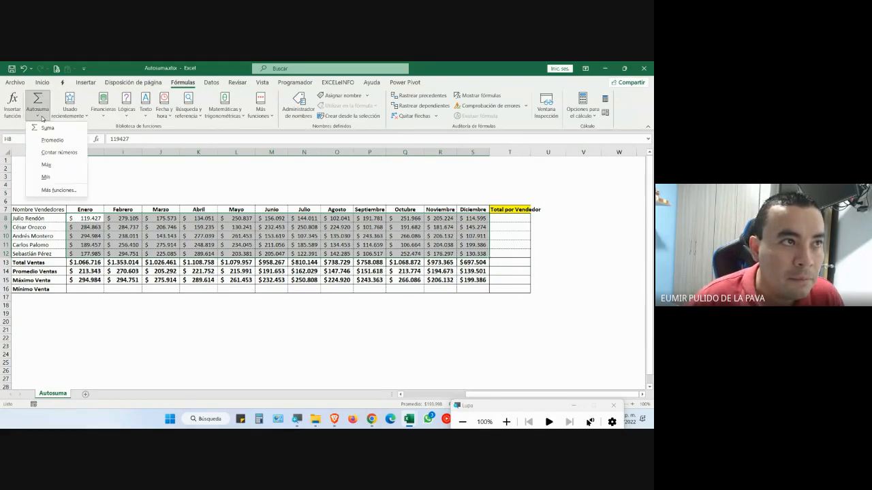
left_click(53, 175)
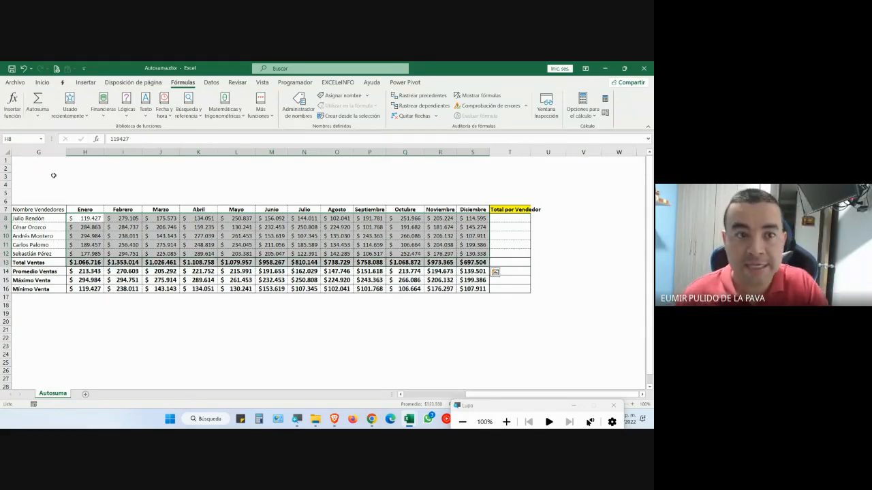
- Switch to the Google Meet call, admit the waiting participant, and minimize the Lupa magnifier window
left_click(371, 419)
left_click(342, 393)
left_click(407, 156)
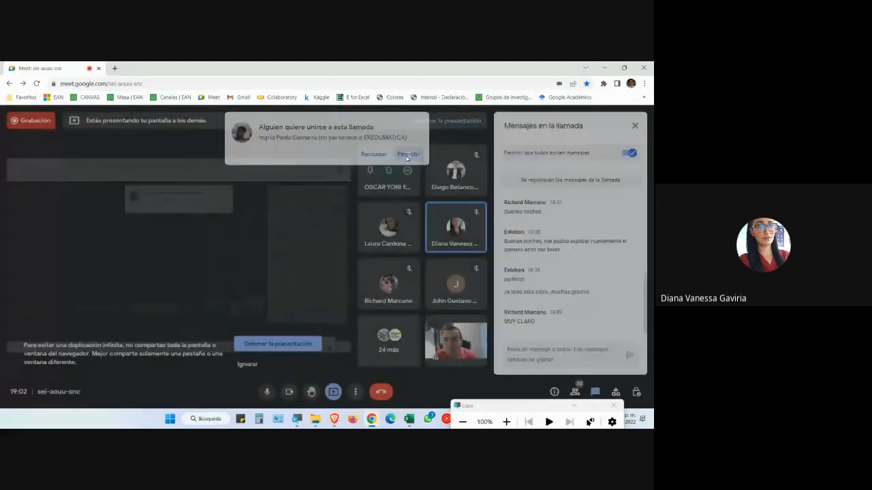
left_click(574, 405)
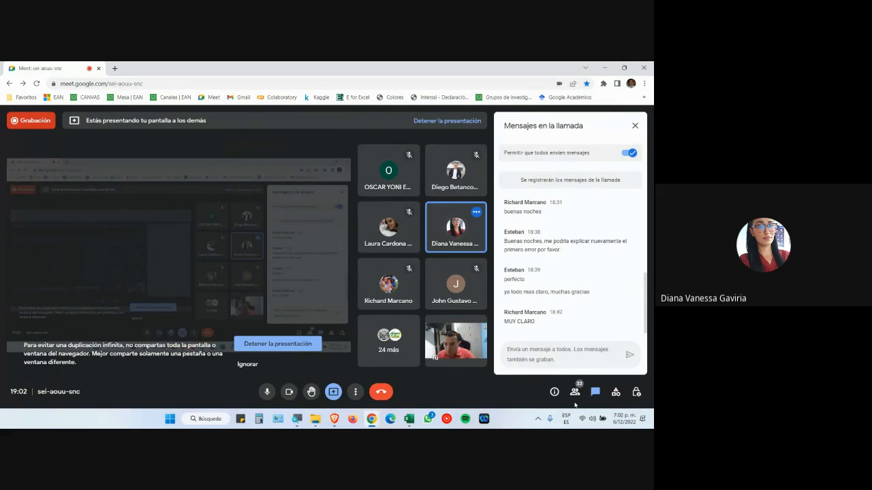
- Switch back to the Autosuma workbook in Excel and highlight instruction 4, about inserting Autosuma in two non-consecutive columns
left_click(408, 418)
left_click(459, 374)
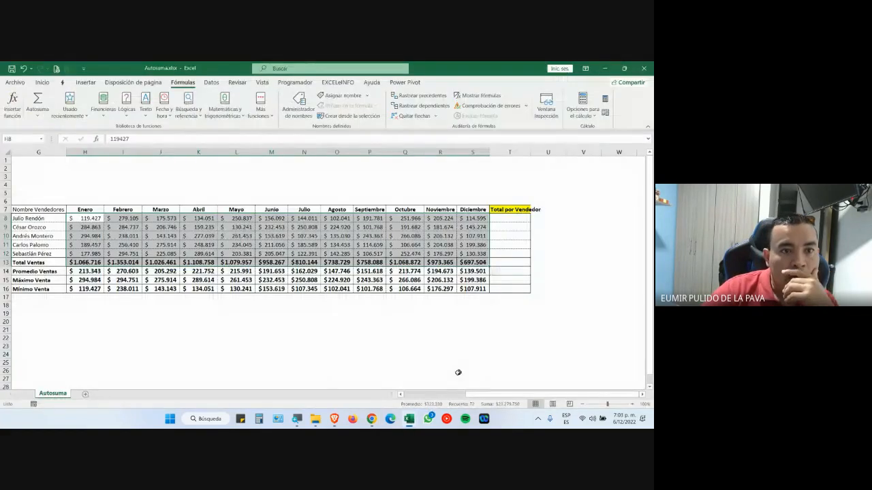
left_click_drag(443, 394, 397, 394)
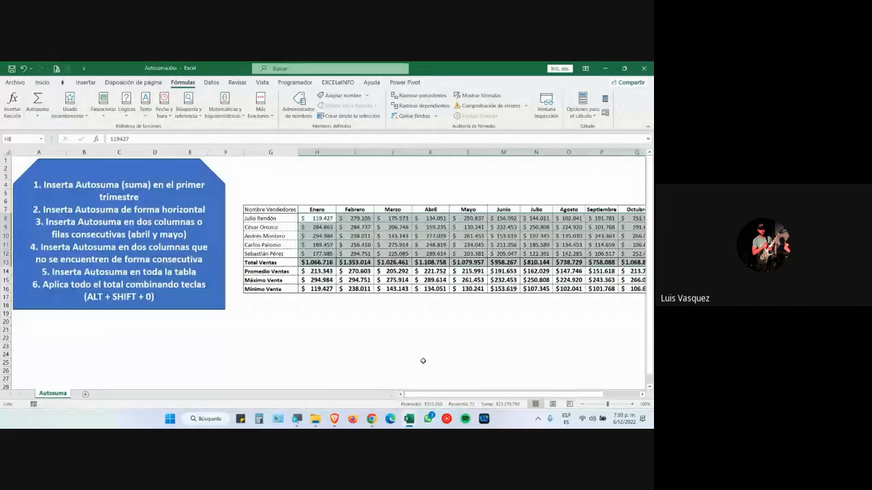
left_click_drag(35, 247, 188, 248)
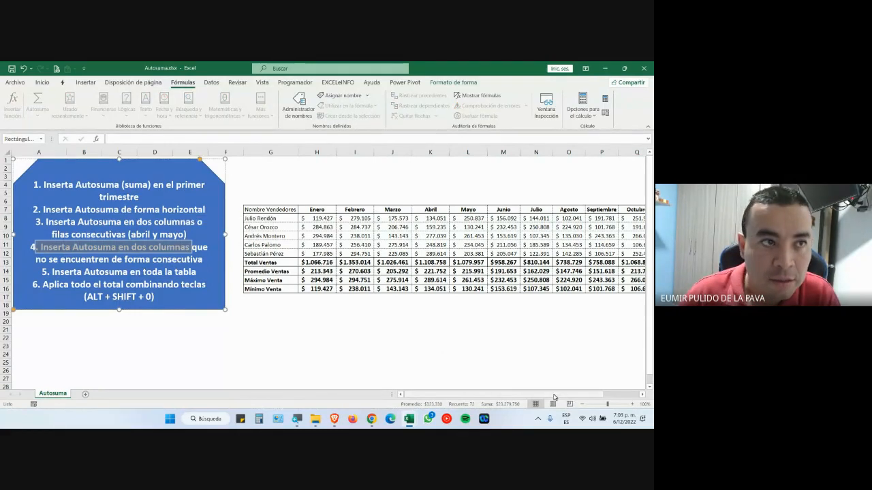
- Clear all monthly results from Enero to Diciembre in the Total, Promedio, Máximo and Mínimo rows
left_click_drag(515, 395, 564, 398)
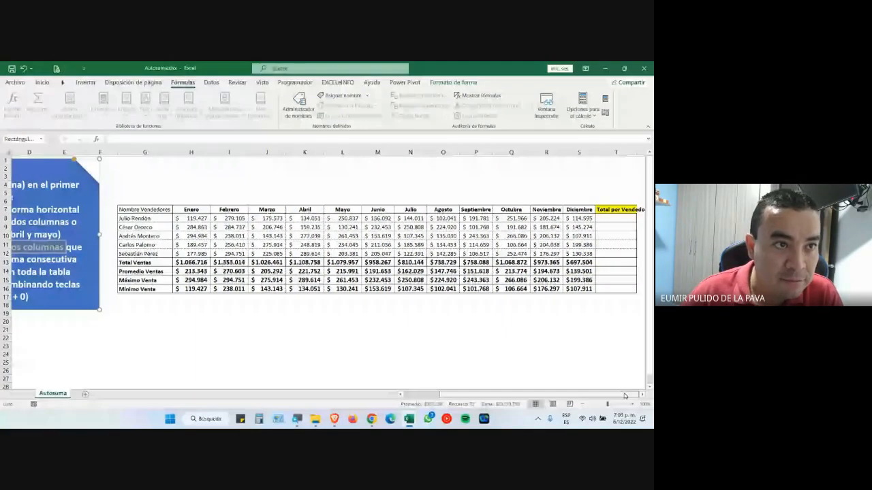
left_click_drag(184, 262, 579, 289)
key("Delete")
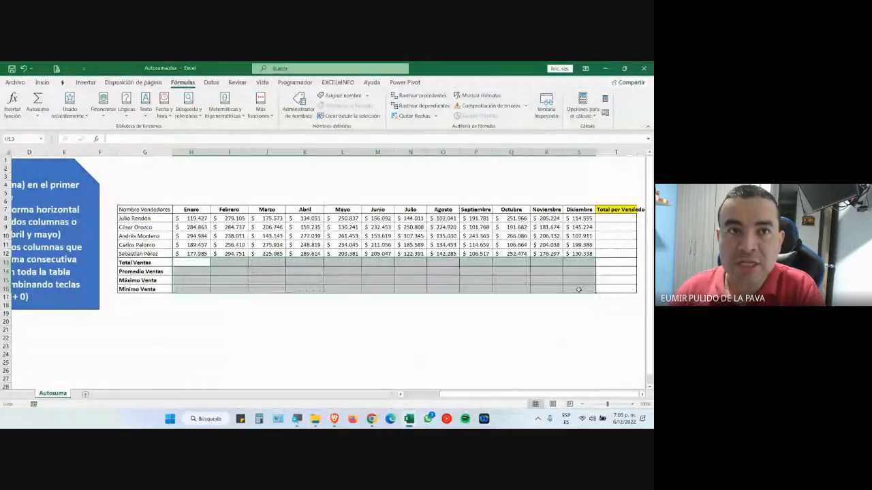
- Calculate the Total Ventas of the non-adjacent Enero and Junio columns in one Autosuma operation, and inspect both formulas
left_click(196, 218)
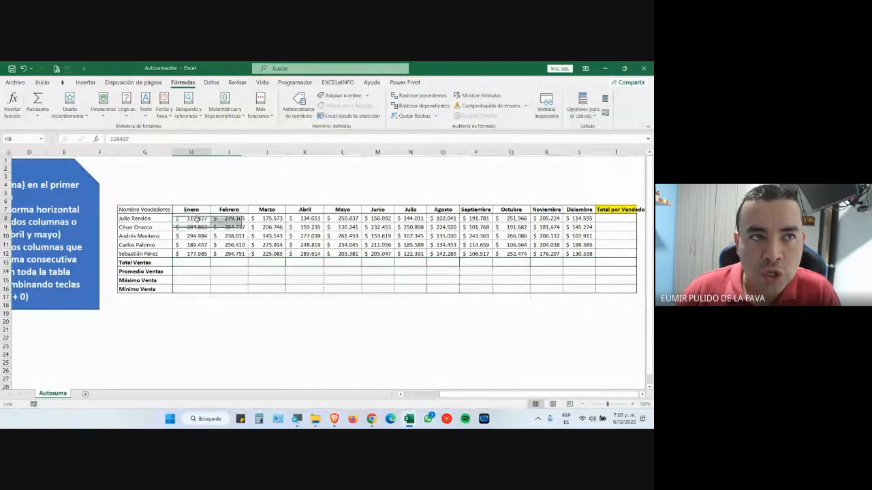
left_click_drag(196, 219, 194, 253)
left_click_drag(378, 219, 380, 252)
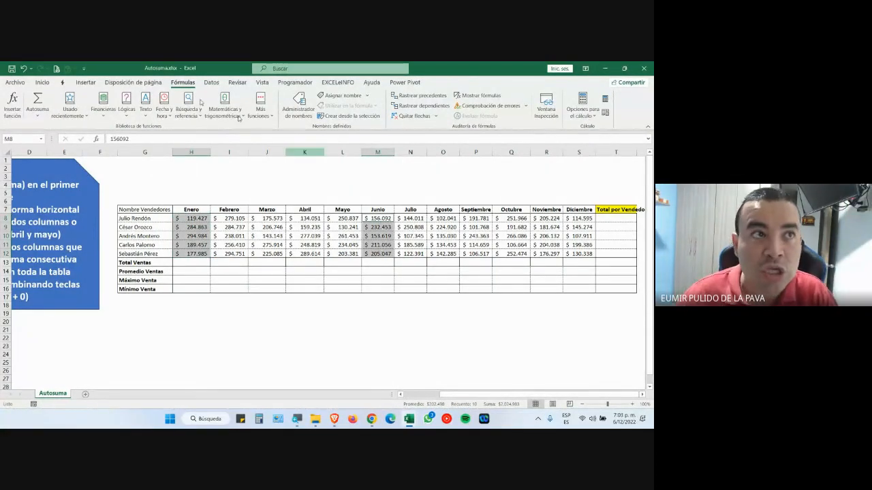
left_click(38, 102)
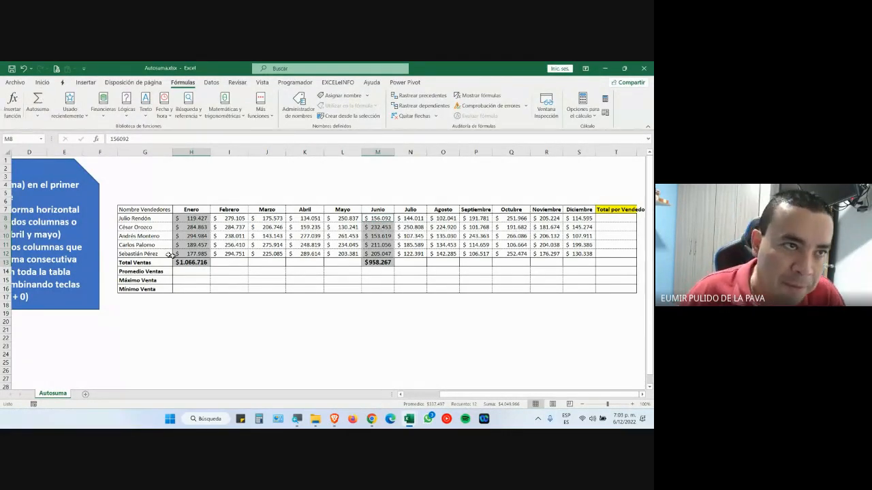
left_click(191, 263)
left_click(378, 263)
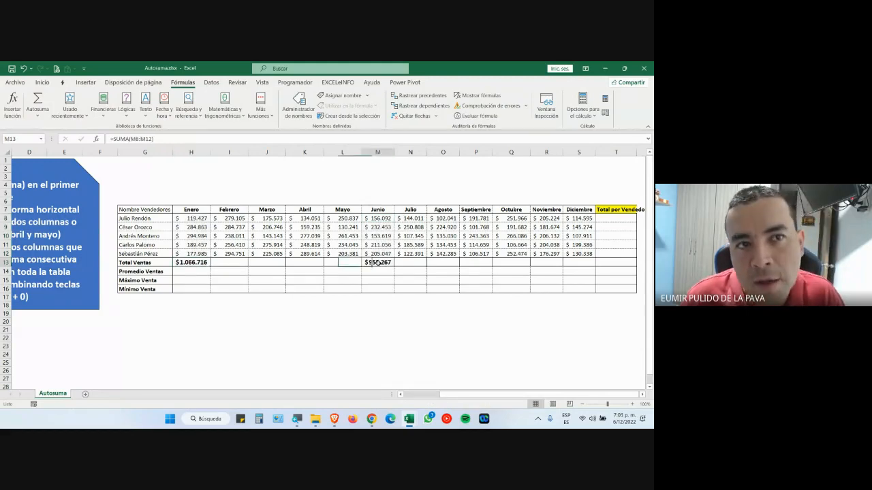
left_click(499, 265)
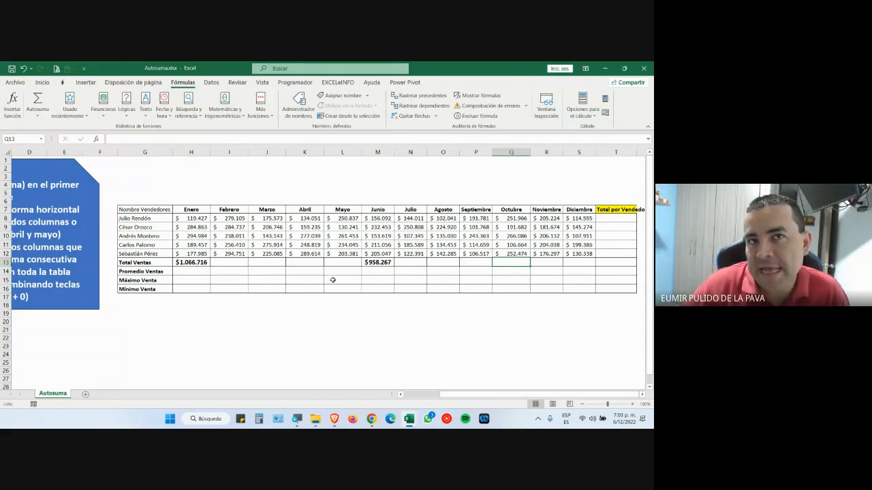
- Switch to the Google Meet call to check on the students, and return to the Autosuma workbook in Excel
left_click(372, 419)
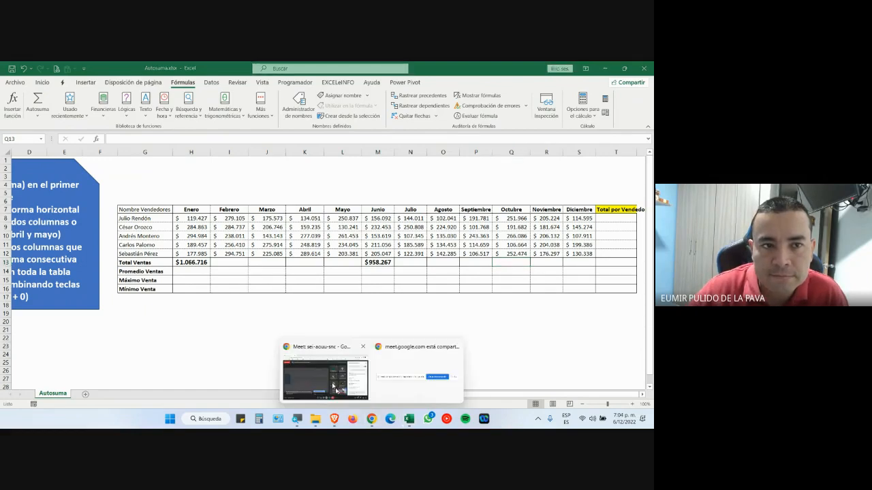
left_click(332, 383)
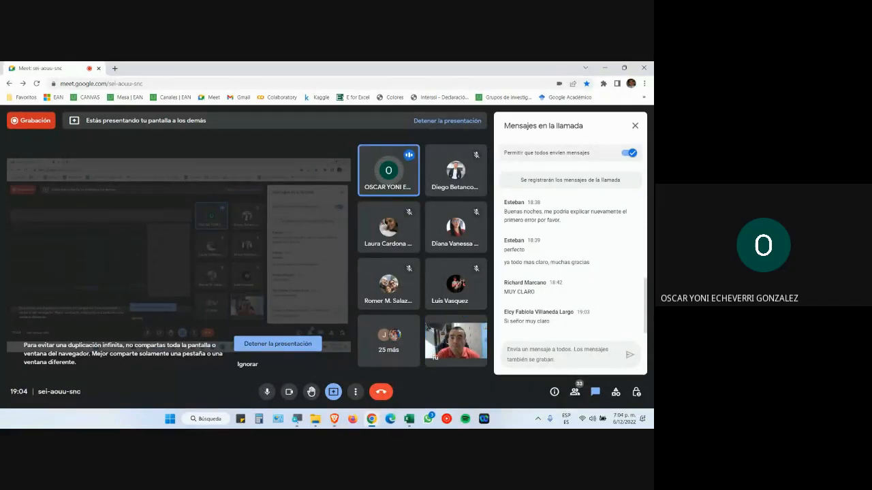
key("alt+Tab")
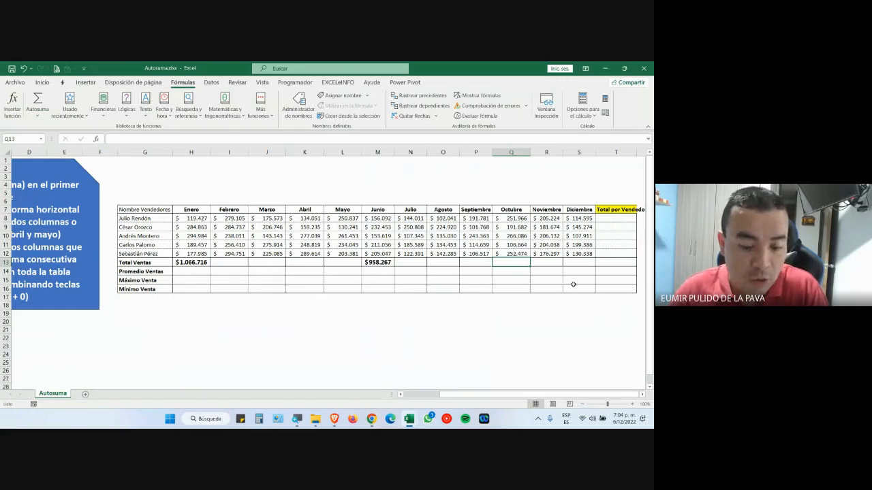
- Undo the Autosuma totals for Enero and Junio
key("ctrl+z")
left_click(304, 312)
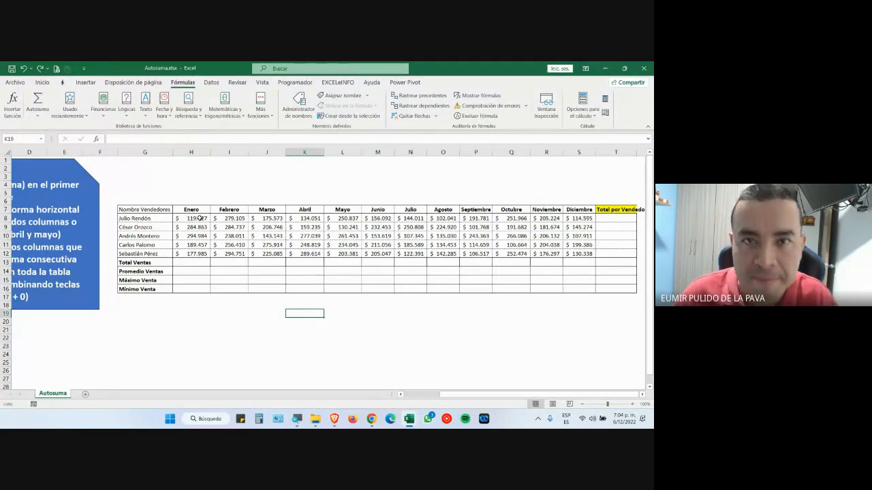
- Select the five vendors' sales in the non-adjacent Enero, Junio and Septiembre columns together
left_click_drag(199, 218, 202, 253)
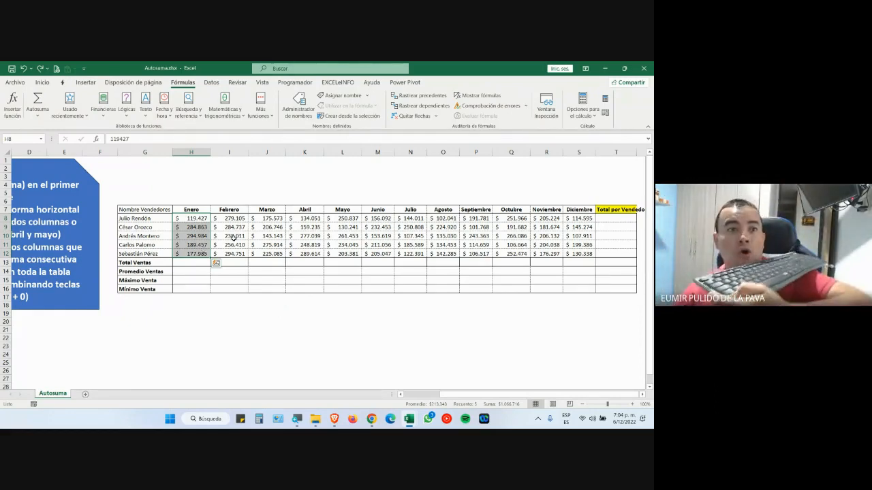
left_click_drag(377, 216, 373, 251)
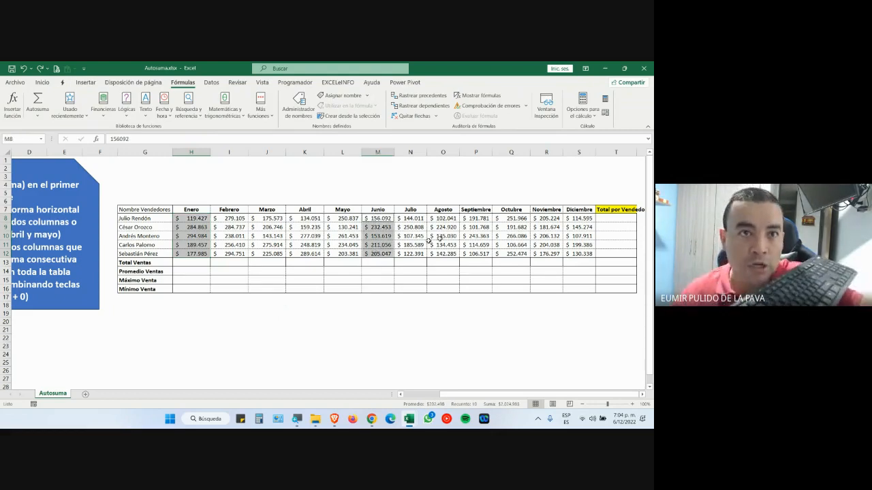
left_click_drag(472, 218, 475, 252)
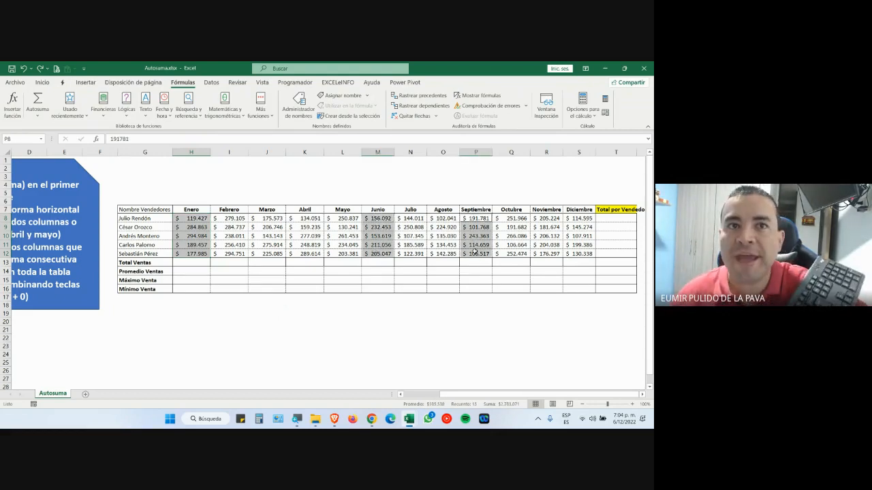
- Total the selected Enero, Junio and Septiembre sales with AutoSum in the Total Ventas row
left_click(42, 100)
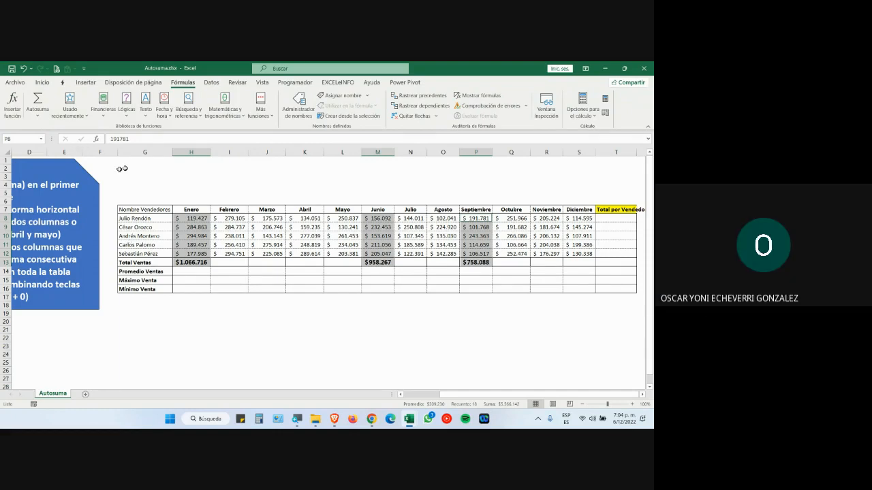
- Check the chat messages in the Google Meet call and return to the Autosuma workbook in Excel
left_click(371, 419)
left_click(348, 393)
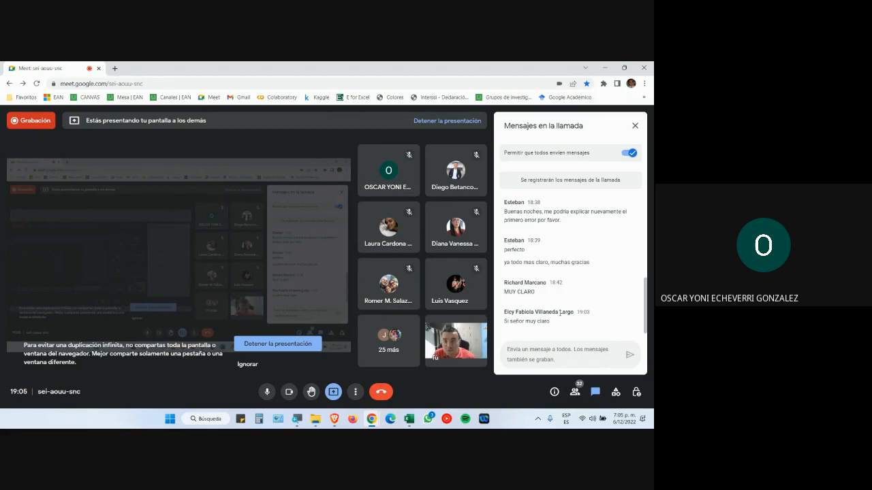
key("alt+Tab")
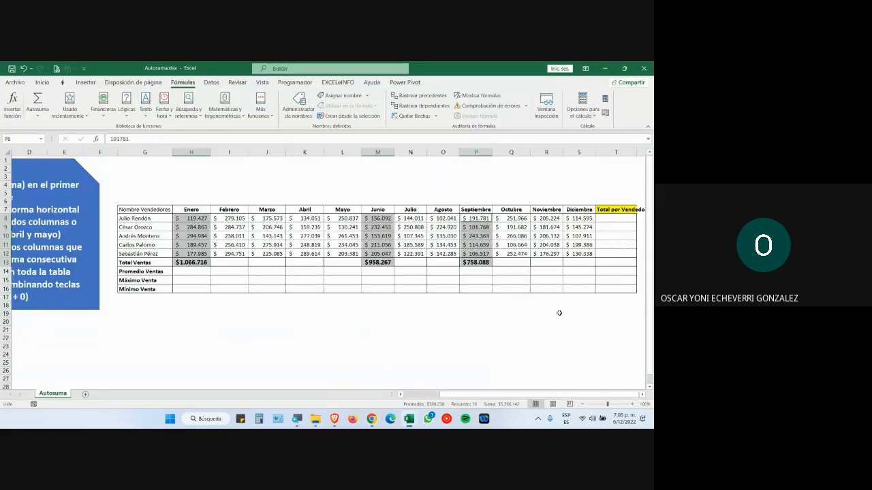
- Switch to the learning guide PDF in Brave and highlight the file name "Funciones matemáticas y trigonométricas.xlsx" in item H
mouse_move(332, 420)
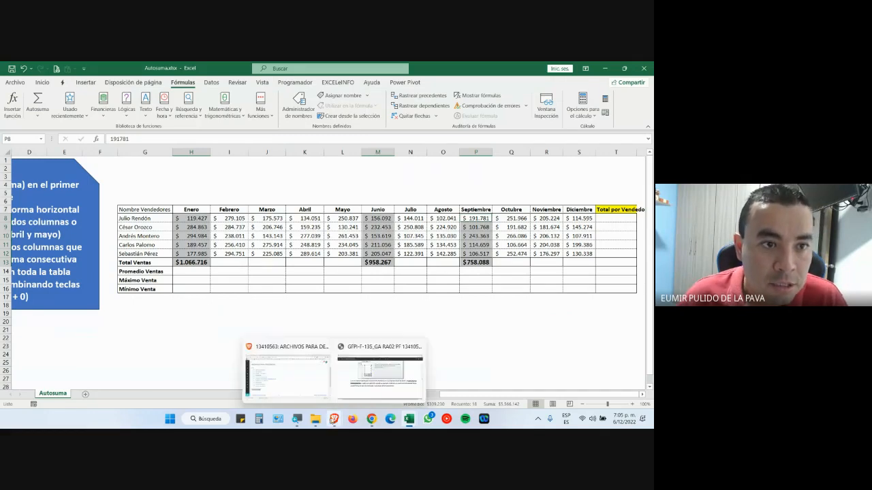
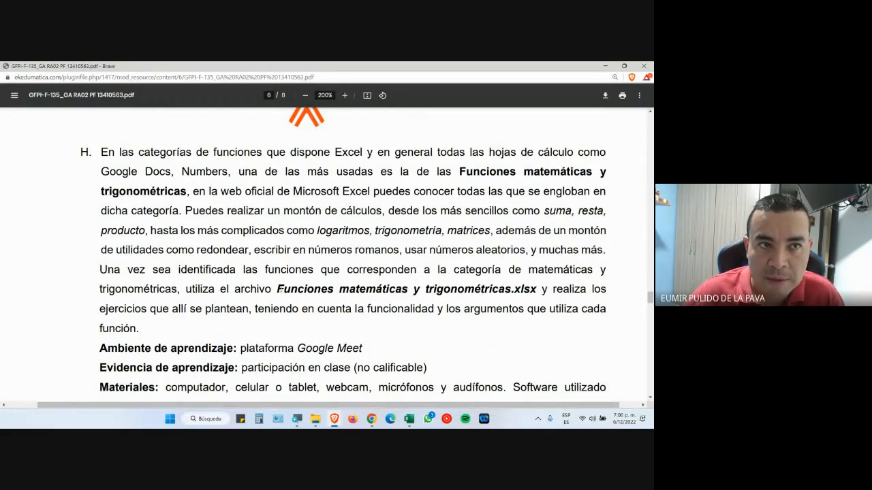
left_click_drag(278, 289, 514, 287)
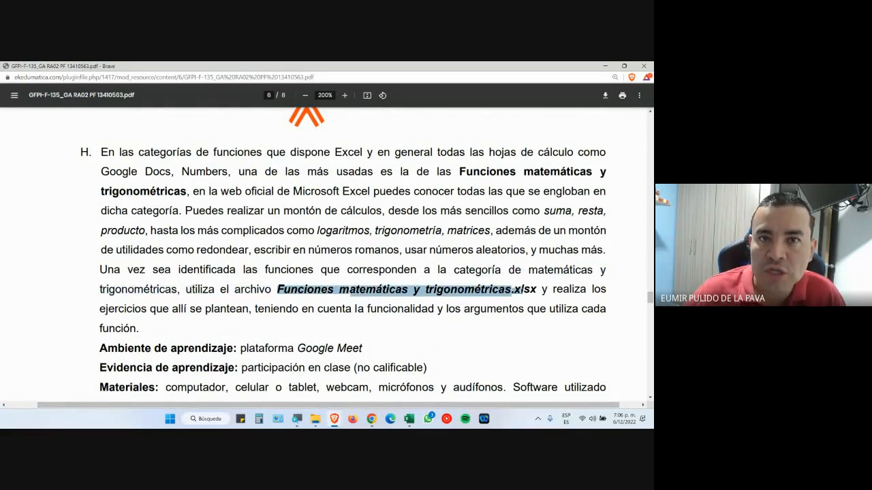
- Download Funciones_matematicas_y_trigonometricas.xlsx from ARCHIVOS PARA DESCARGAR to Escritorio, and show the MATERIAL DE APOYO files in Territorium
mouse_move(334, 419)
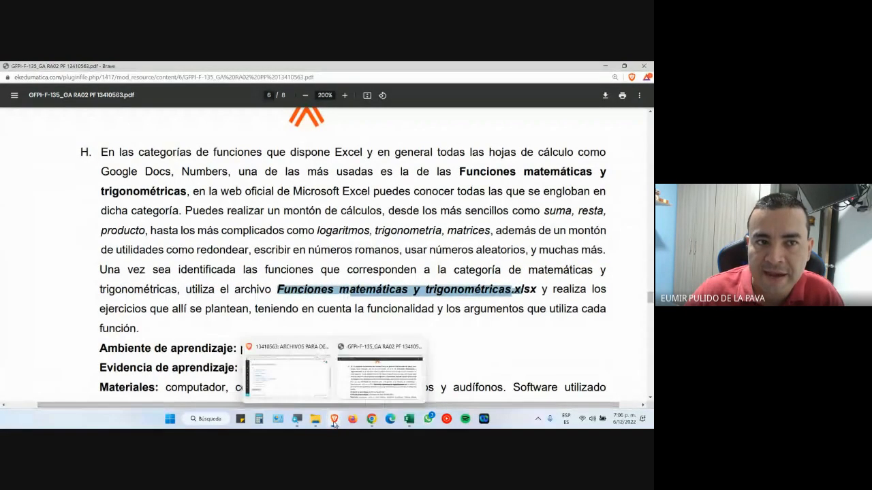
left_click(309, 387)
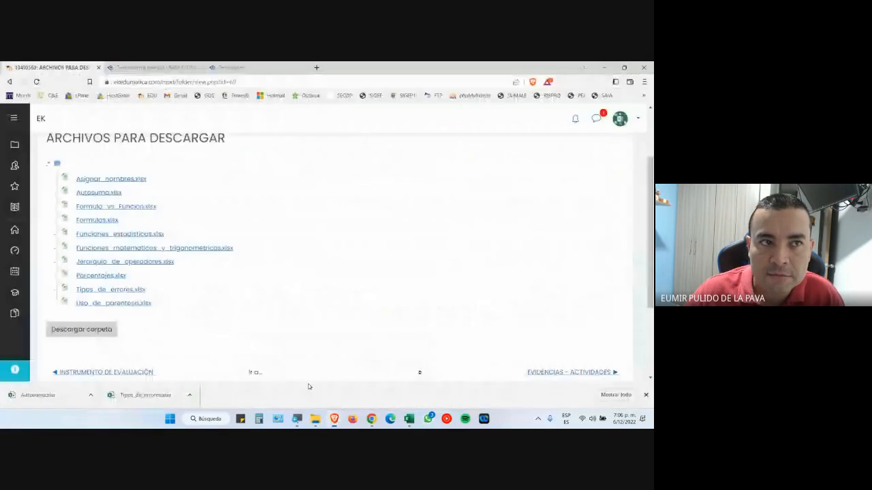
left_click(125, 254)
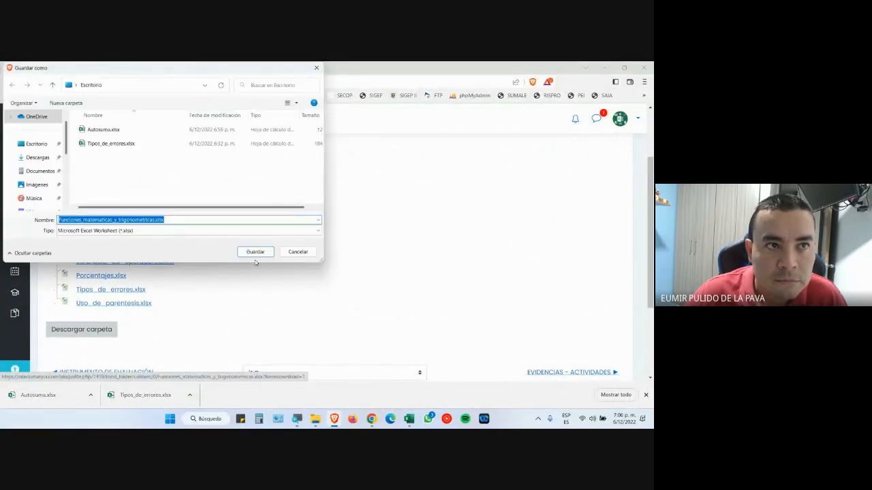
left_click(256, 255)
left_click(220, 66)
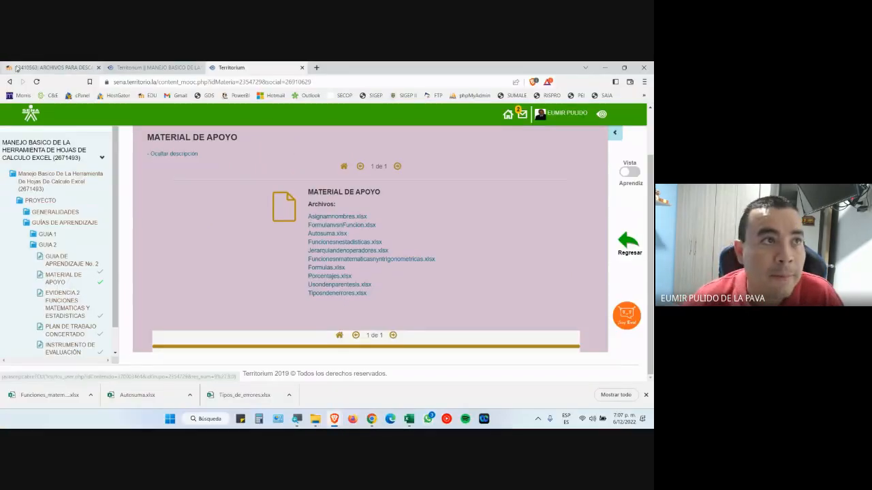
- Switch to the Google Meet call in Chrome and admit the person asking to join
left_click(372, 419)
left_click(343, 380)
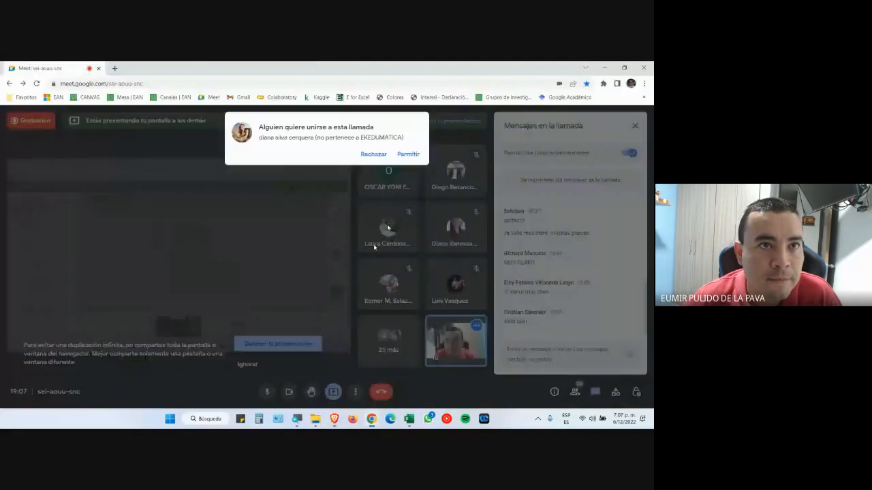
left_click(406, 155)
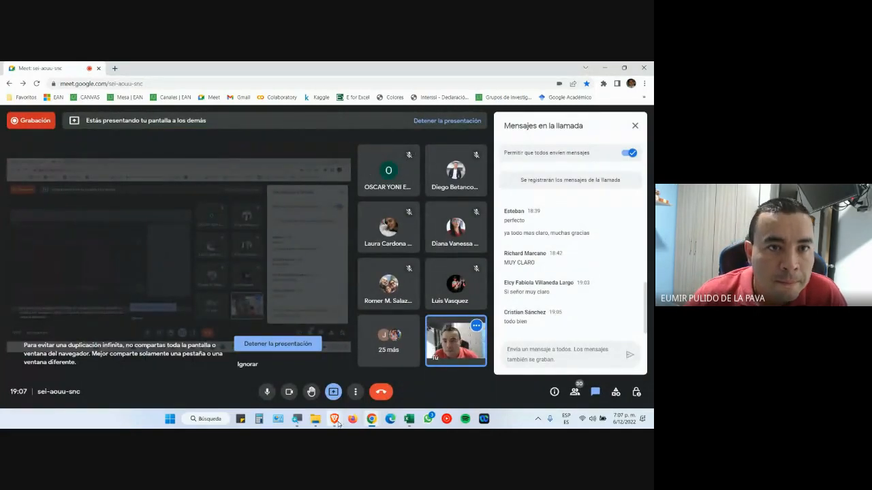
- Open the downloaded Funciones_matematicas_y_trigonometricas.xlsx from Brave in Excel and enable editing
mouse_move(339, 426)
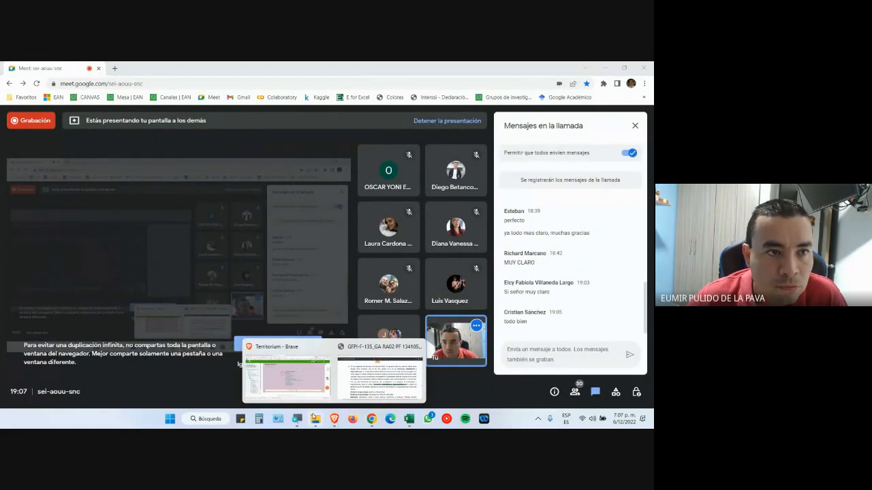
left_click(326, 383)
left_click(74, 70)
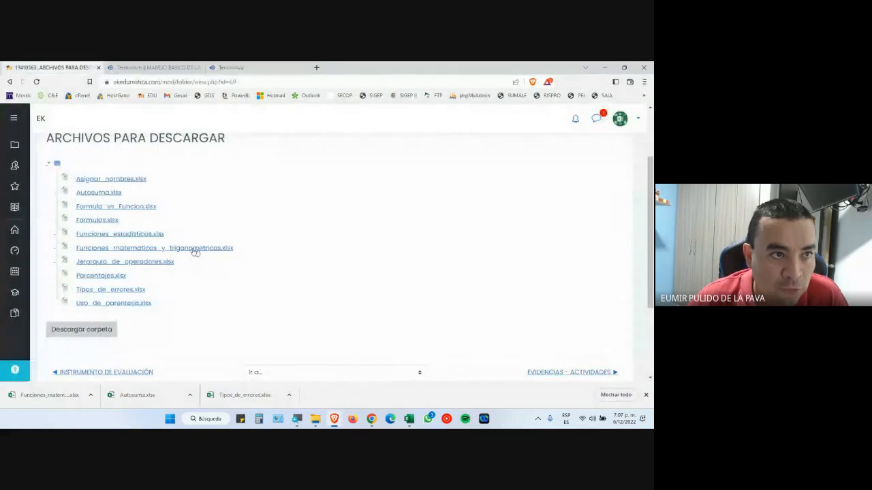
left_click(70, 392)
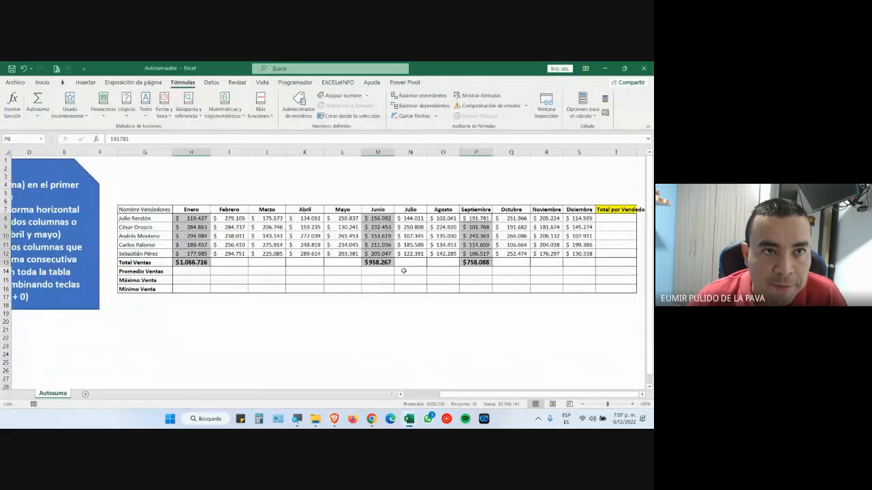
left_click(378, 304)
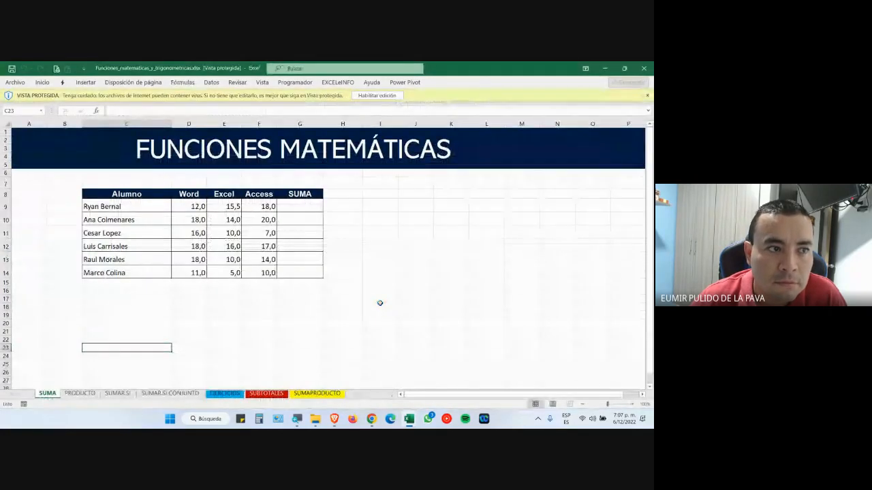
left_click(377, 95)
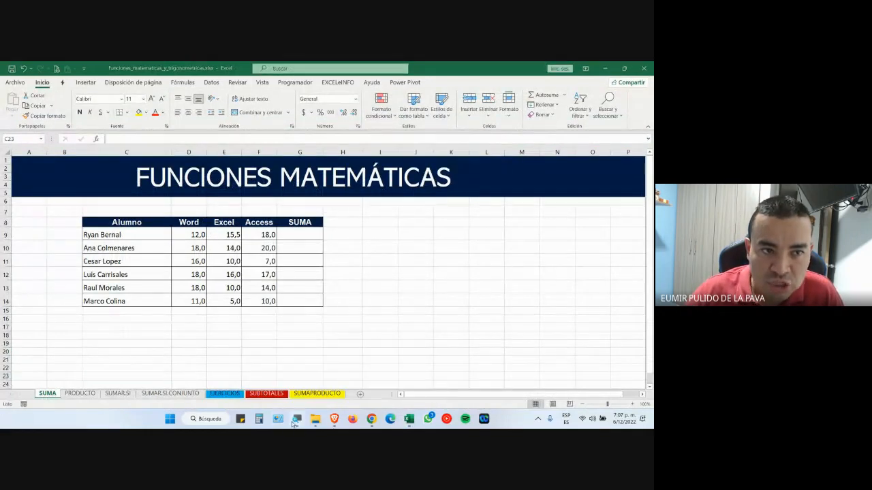
- Magnify the screen to 200% and start a formula with "=" in SUMA cell G9, pointing out the row's Word to Access grades
left_click(296, 419)
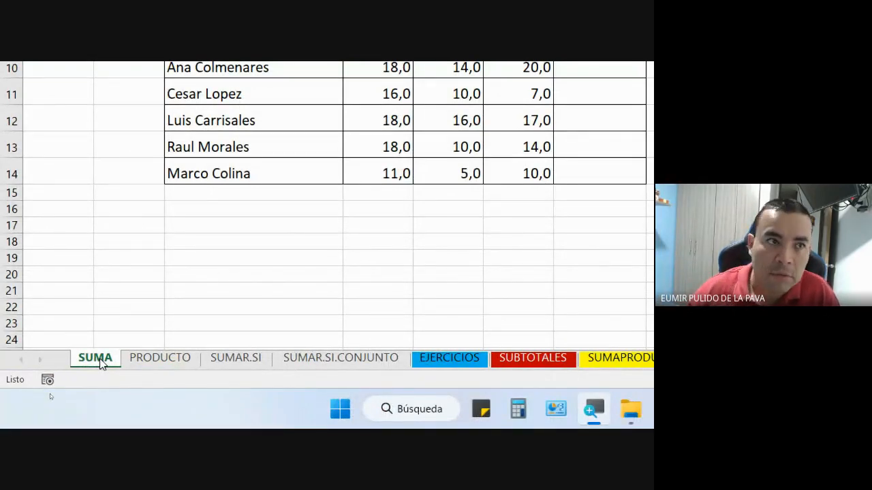
left_click(441, 129)
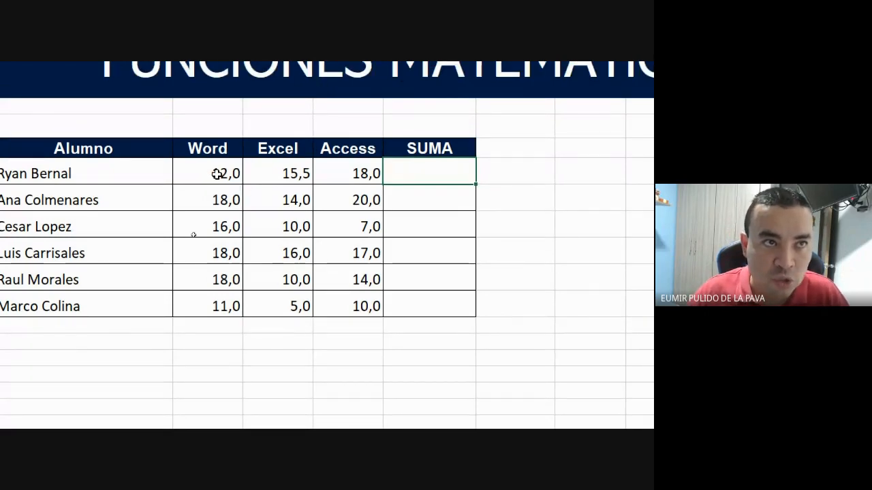
left_click_drag(228, 162, 358, 160)
left_click(424, 175)
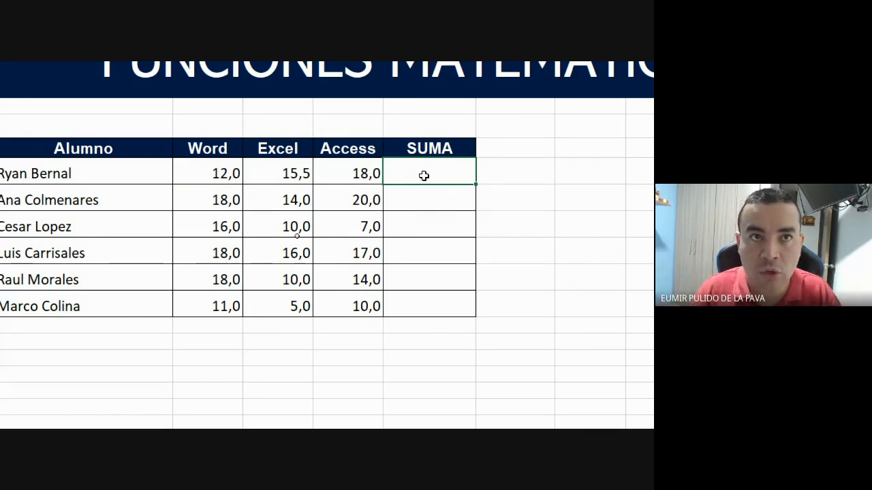
type("=")
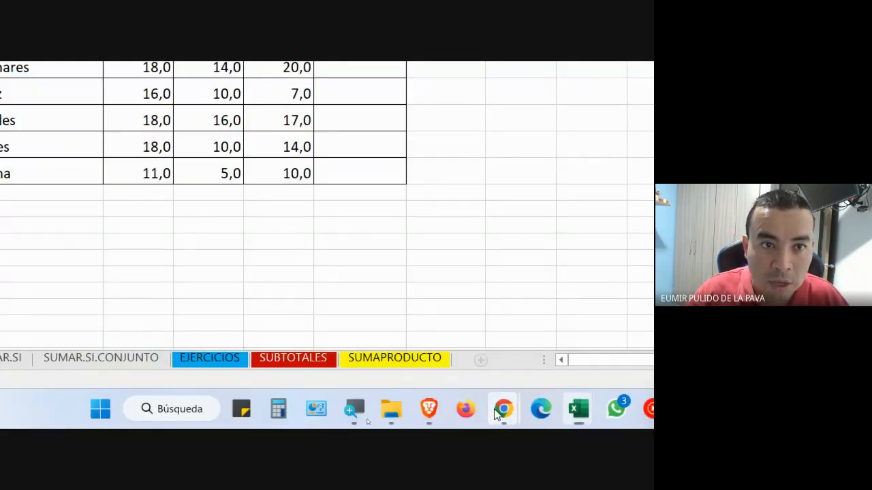
- Go back to the Google Meet call and let in the next person requesting access
mouse_move(504, 409)
left_click(409, 346)
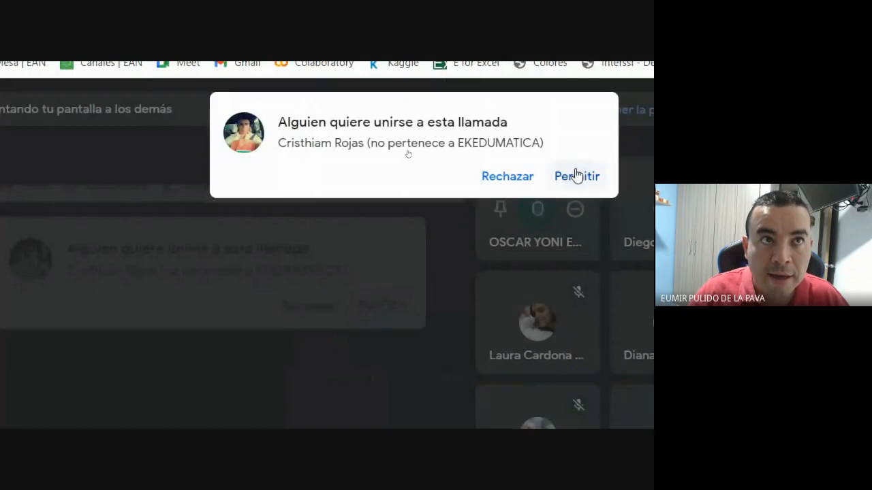
left_click(577, 176)
left_click(504, 383)
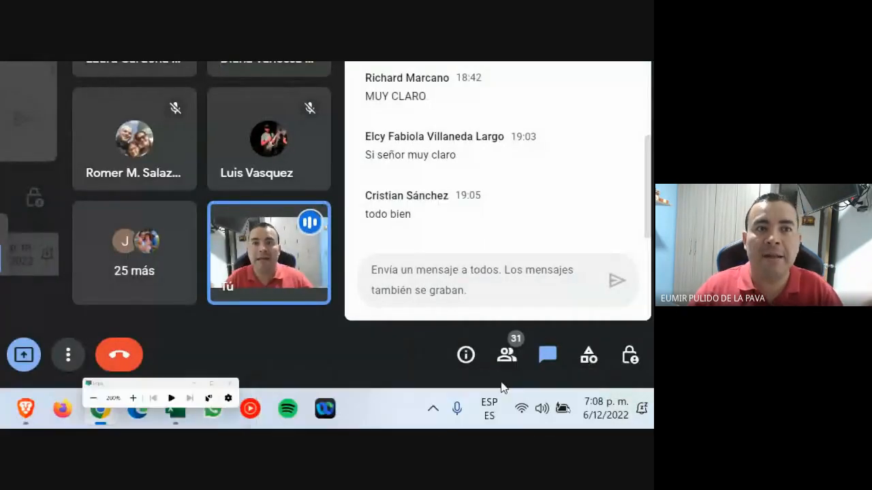
- Return to the Funciones_matematicas_y_trigonometricas workbook, continue the formula in G9 as "=S" and set the Magnifier to 100%
left_click(172, 409)
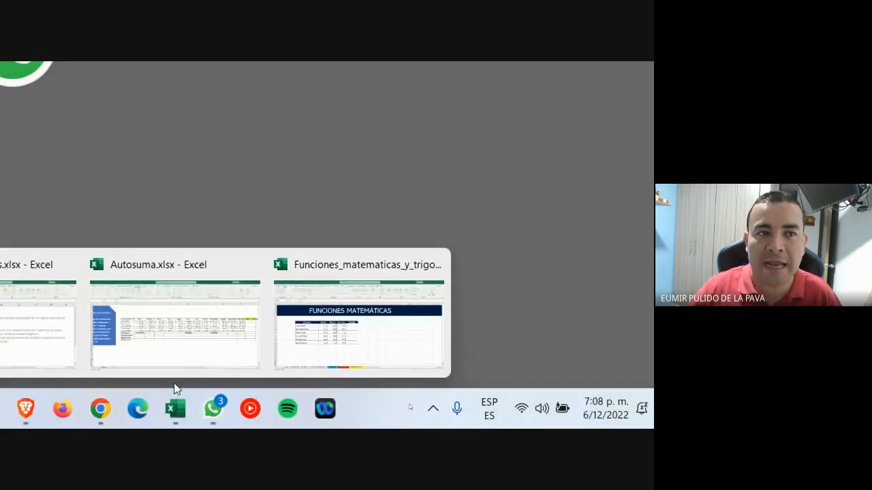
left_click(411, 288)
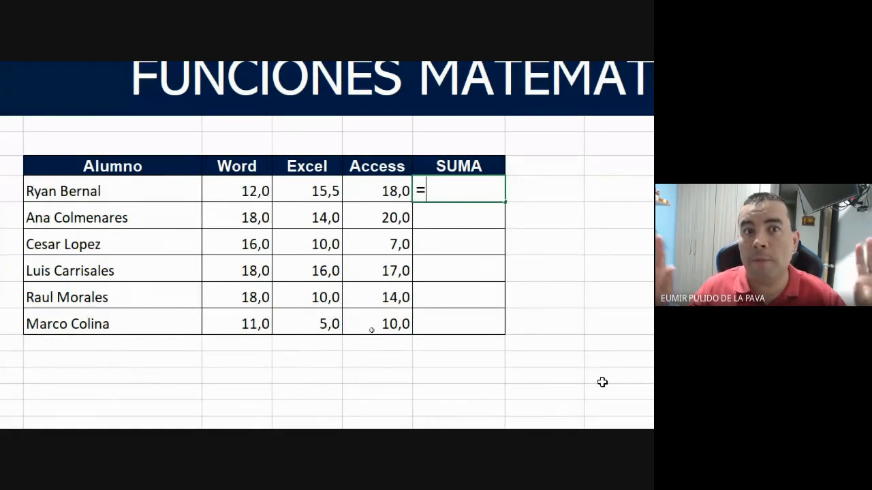
type("S")
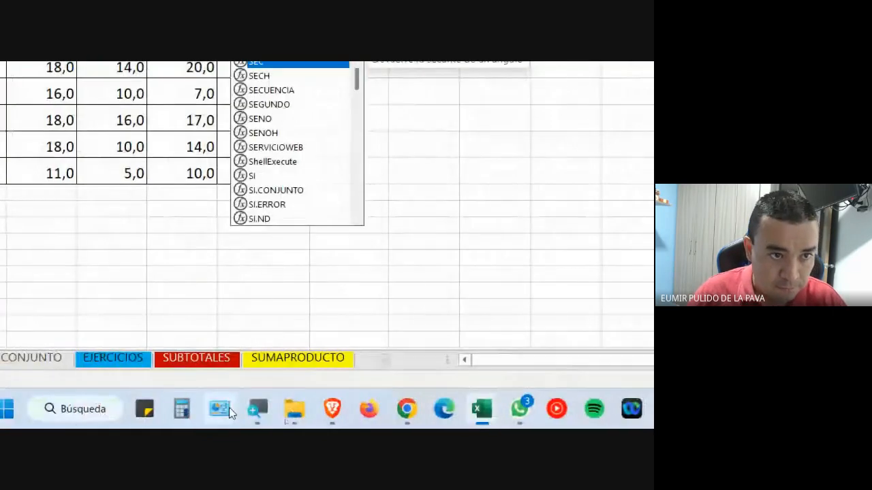
left_click(569, 413)
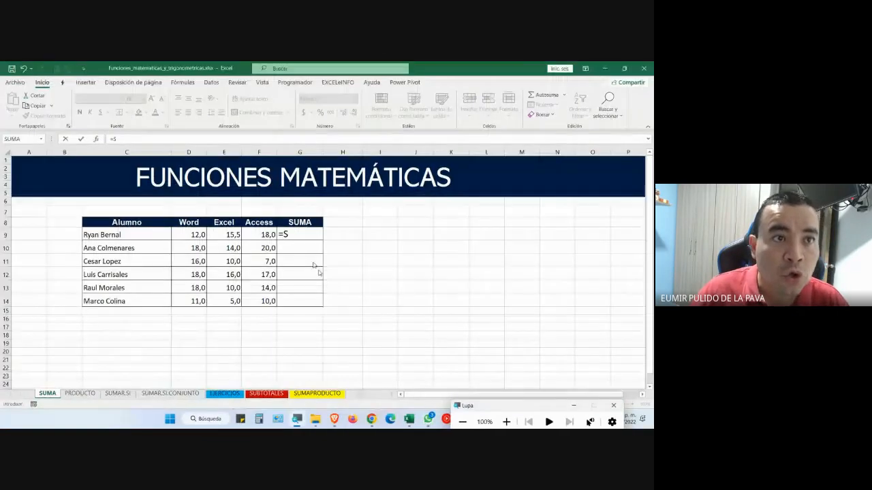
left_click(301, 234)
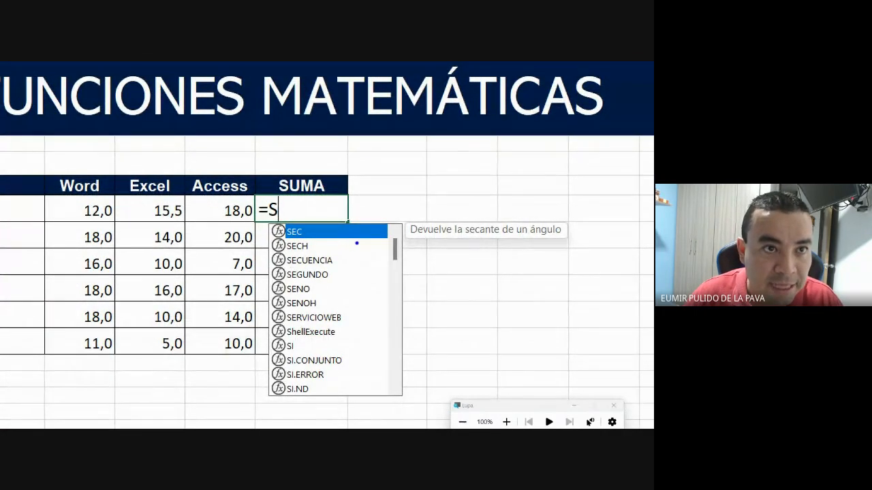
- Mark the function suggestion list with a blue rectangle and arrows, and clear the annotations
mouse_move(356, 243)
left_mouse_down()
mouse_move(418, 186)
mouse_move(386, 249)
mouse_move(393, 352)
mouse_move(419, 381)
mouse_move(449, 385)
left_mouse_up()
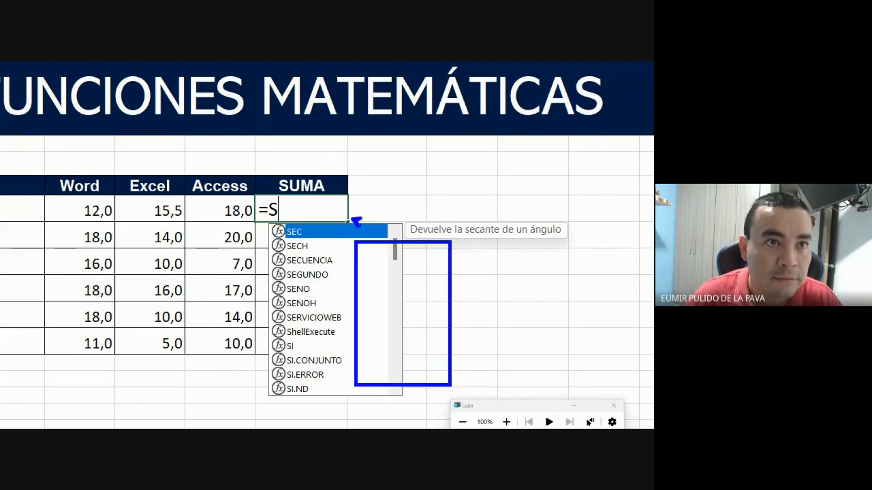
left_click_drag(374, 288, 572, 287)
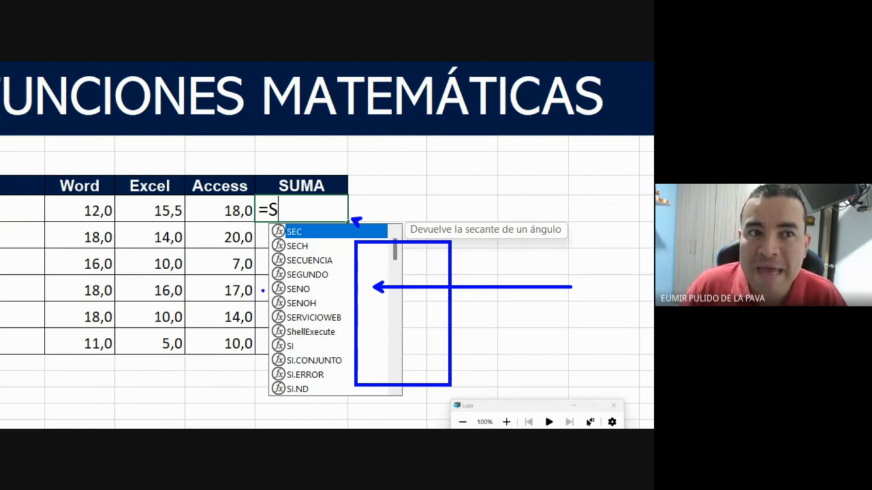
left_click_drag(271, 280, 329, 280)
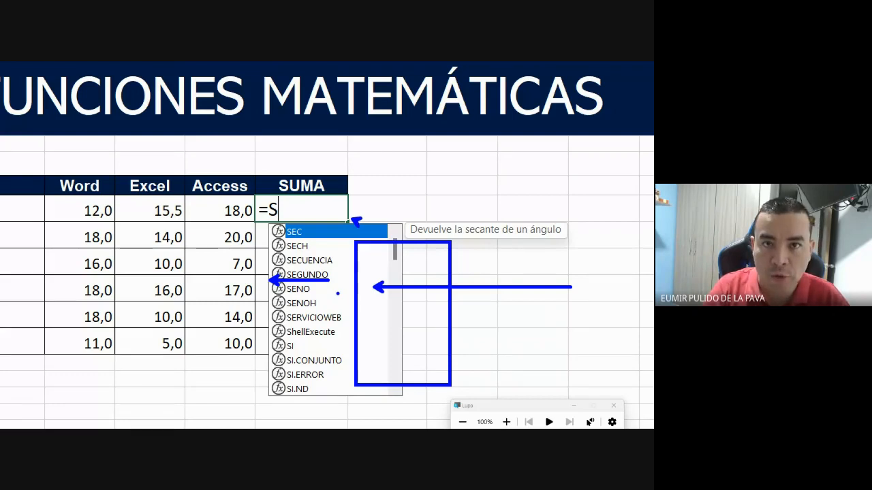
key("Escape")
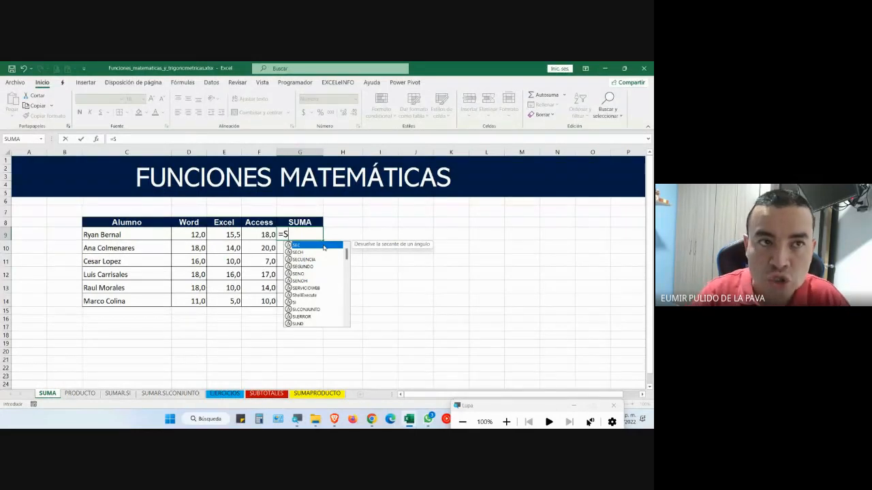
- Magnify the view and continue the SUMA formula in G9 through "=SU" to "=SUM", browsing the function suggestions that match each letter
type("U")
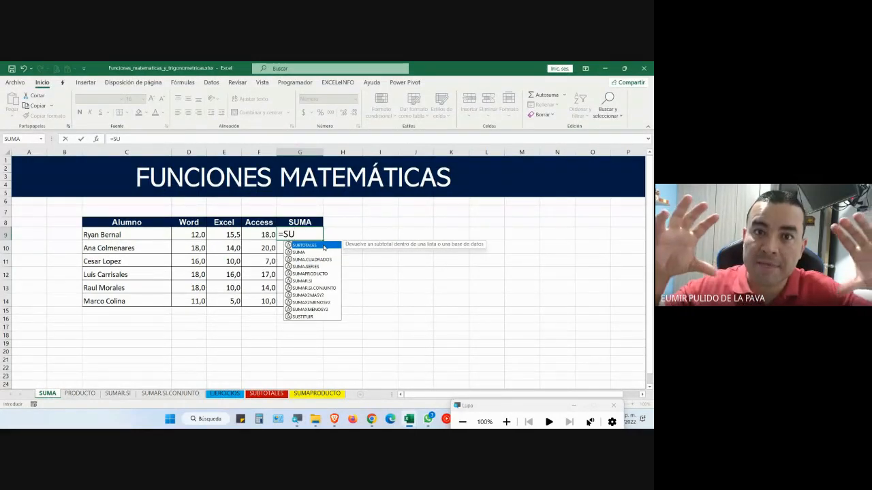
left_click(506, 421)
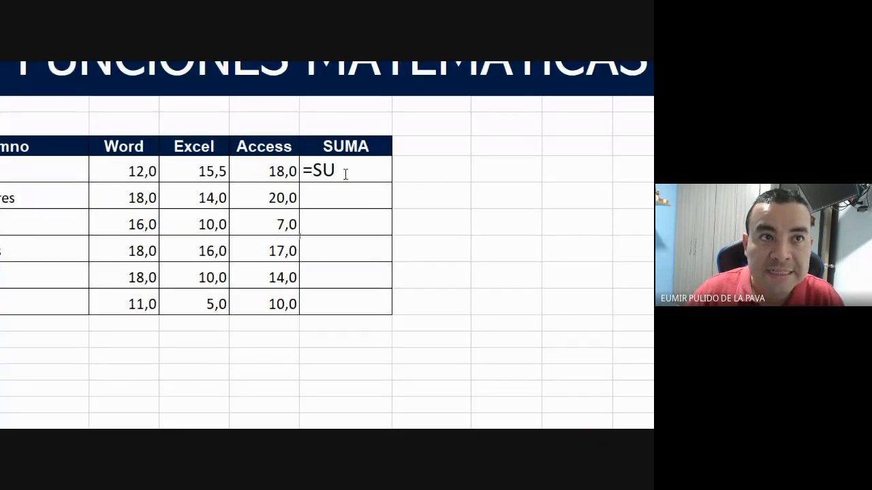
left_click(345, 175)
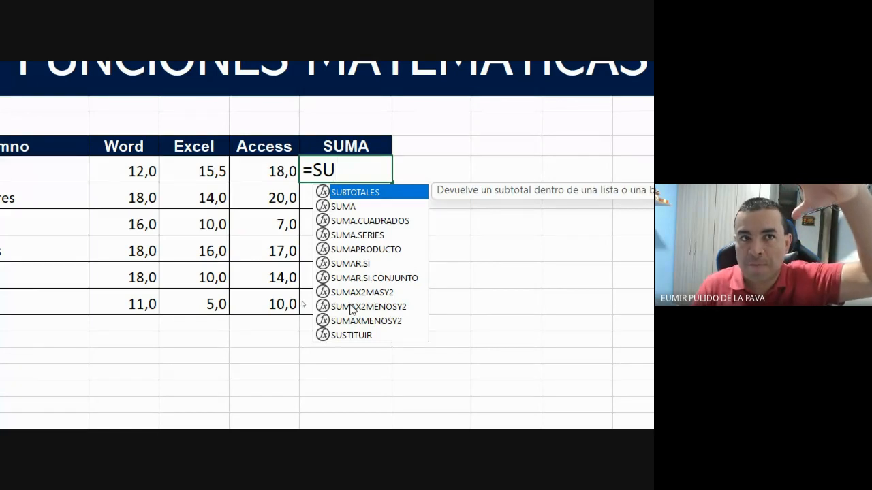
key("BackSpace")
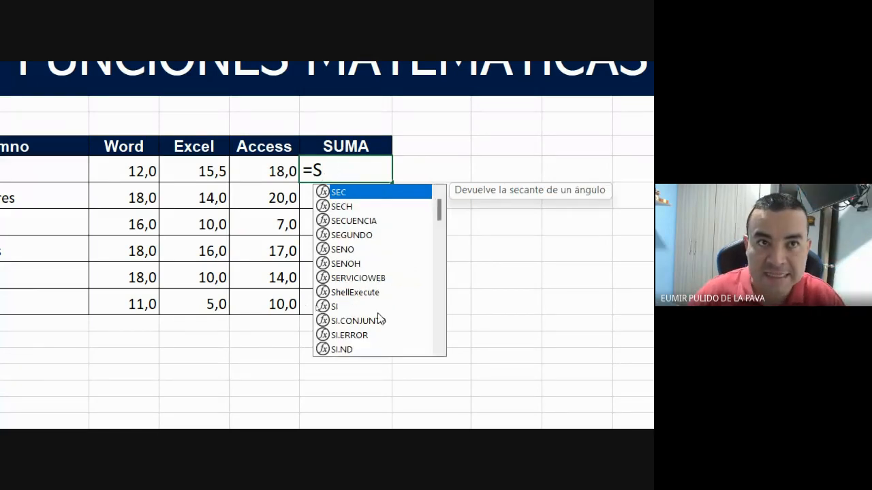
mouse_move(438, 217)
left_mouse_down()
mouse_move(439, 327)
mouse_move(439, 213)
left_mouse_up()
type("U")
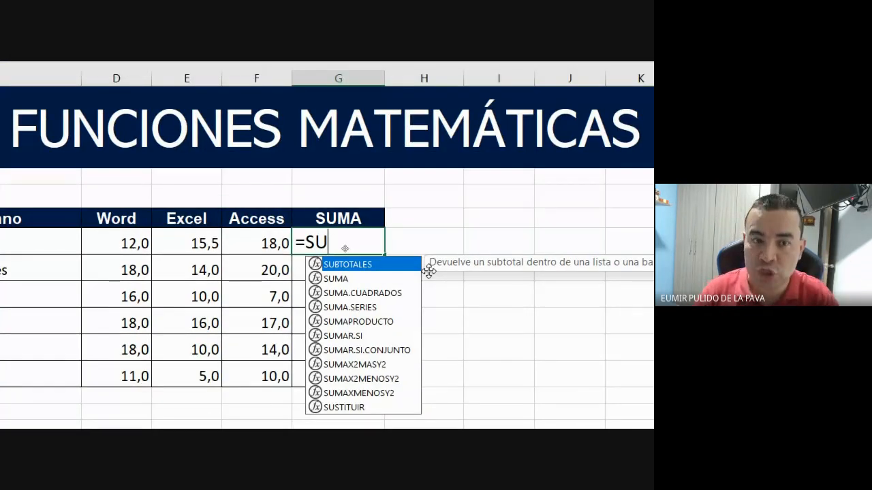
type("M")
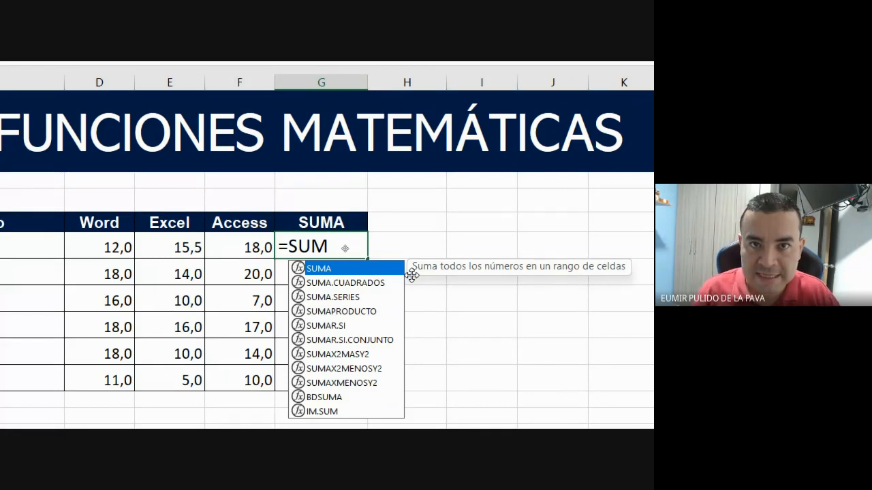
- Erase the letters after the equals sign in G9 and enter "=Z" to compare the function suggestions
key("BackSpace")
key("BackSpace")
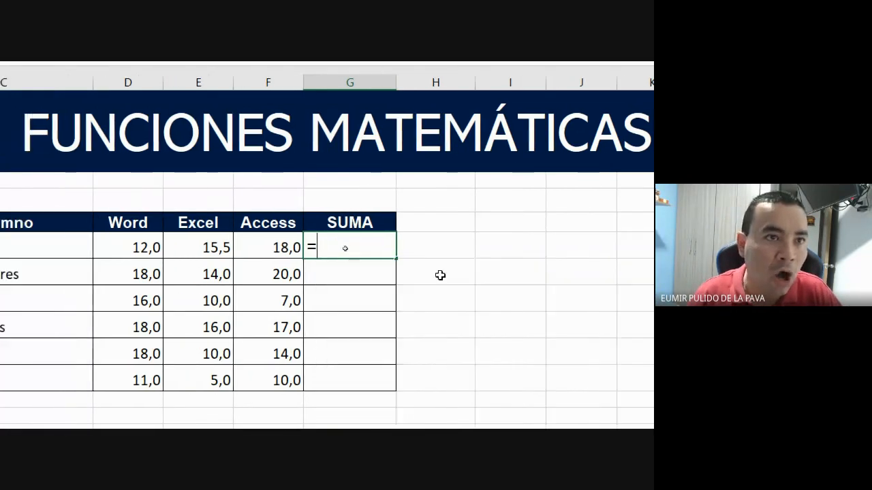
scroll(440, 275, "left", 1)
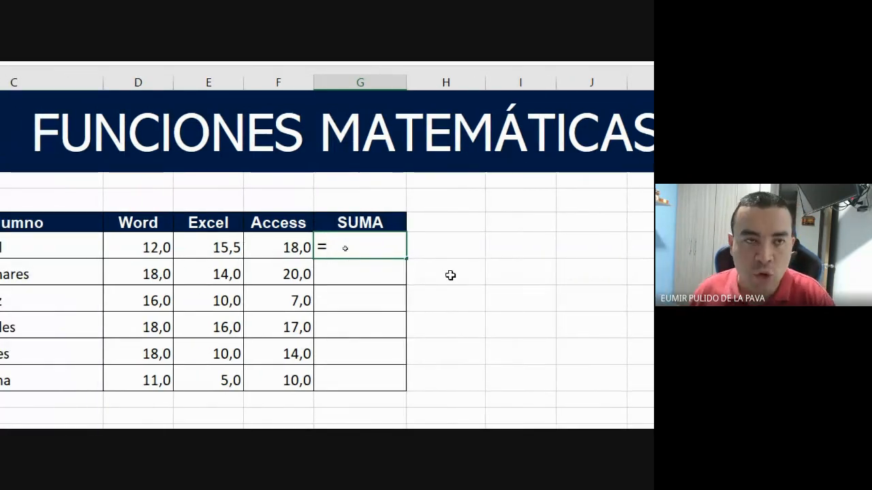
type("Z")
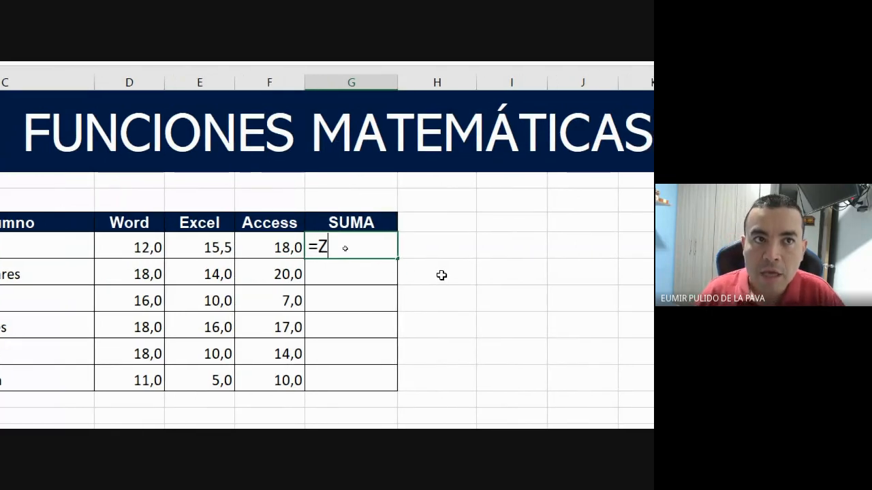
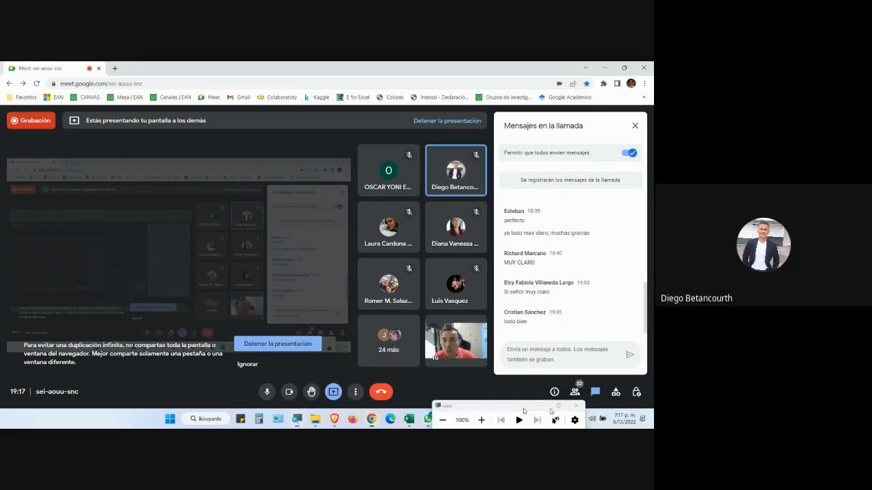
- Switch from the Google Meet call to the Funciones_matematicas_y_trigonometricas workbook and open the PRODUCTO sheet
mouse_move(421, 414)
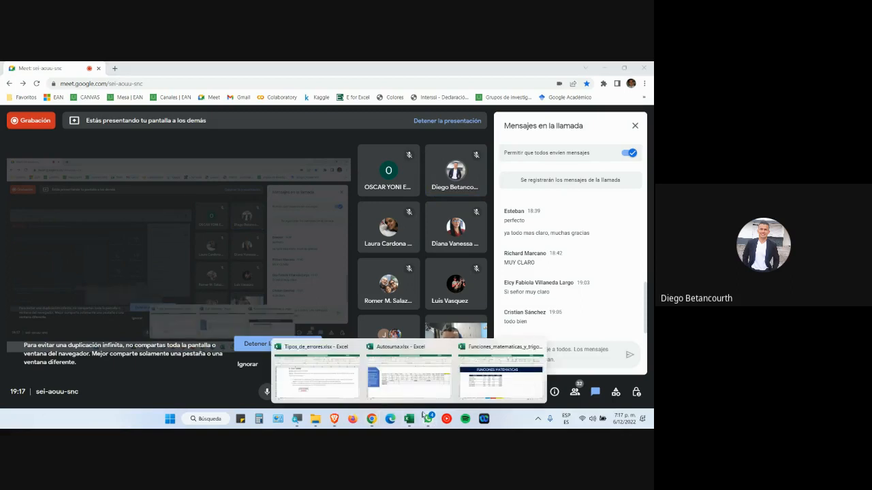
left_click(501, 373)
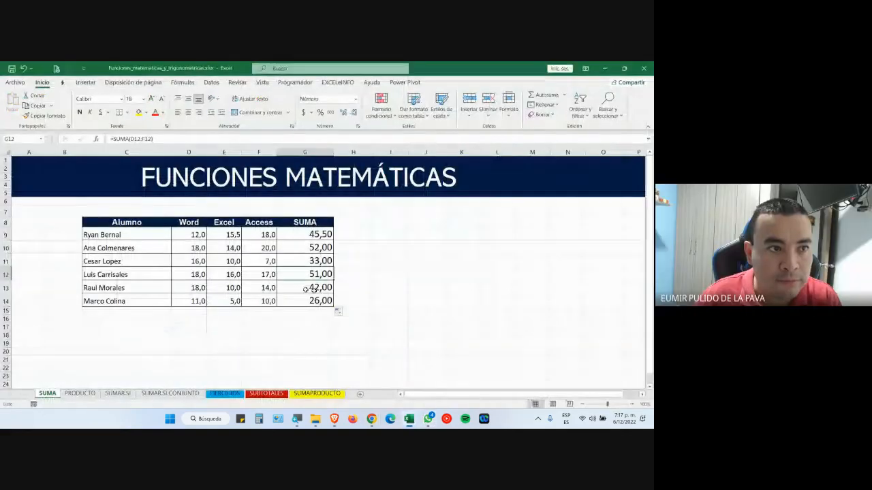
left_click(80, 393)
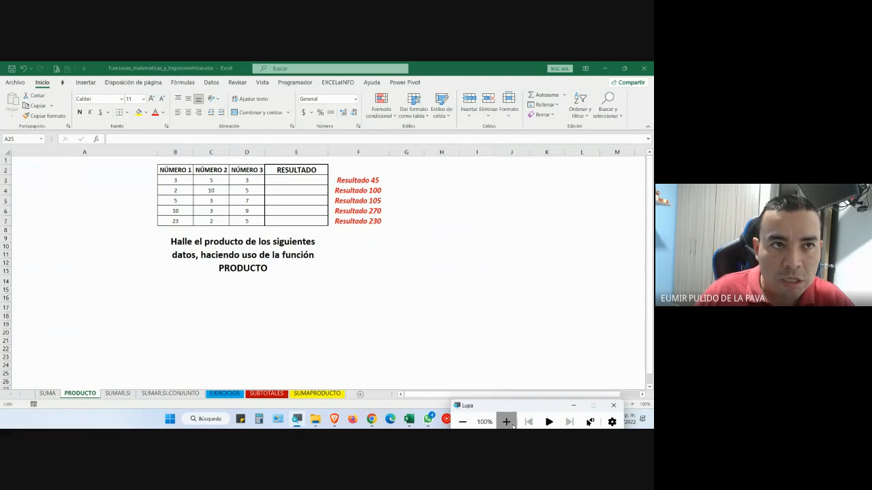
- Point out the first row's three numbers and build the multiplication formula =B3*C3*D3 in RESULTADO cell E3
left_click_drag(224, 120, 398, 124)
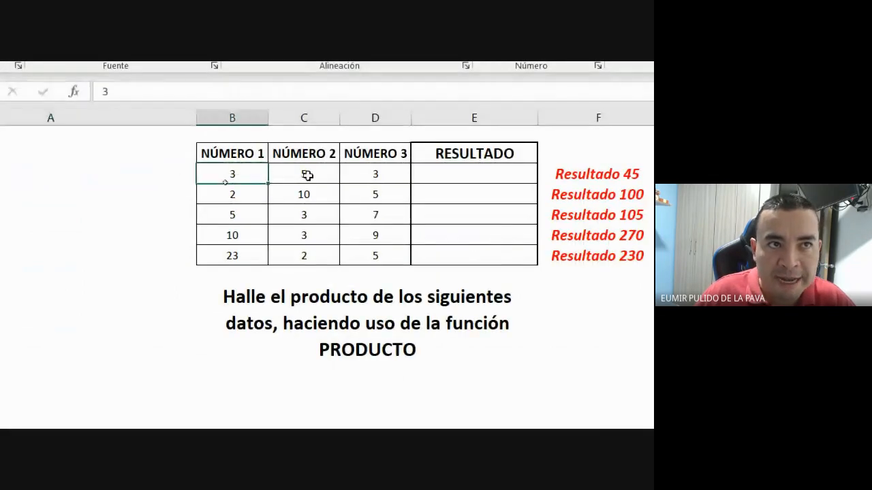
left_click(459, 172)
type("=")
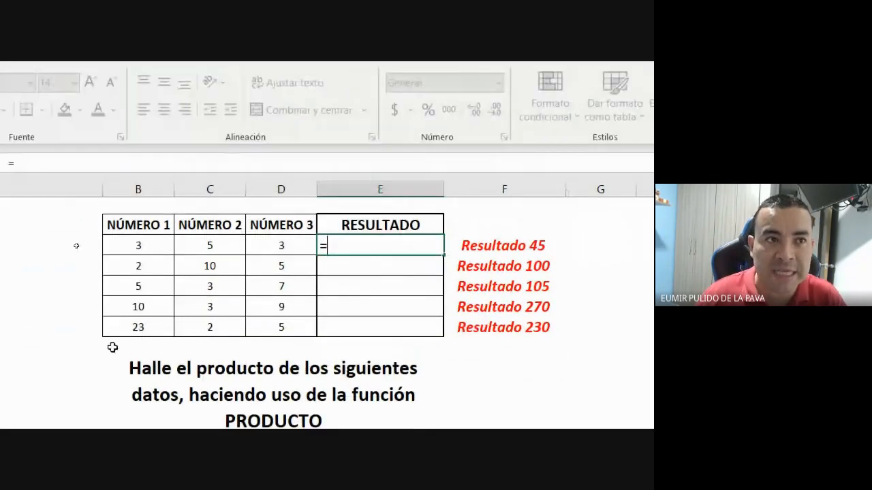
left_click(122, 243)
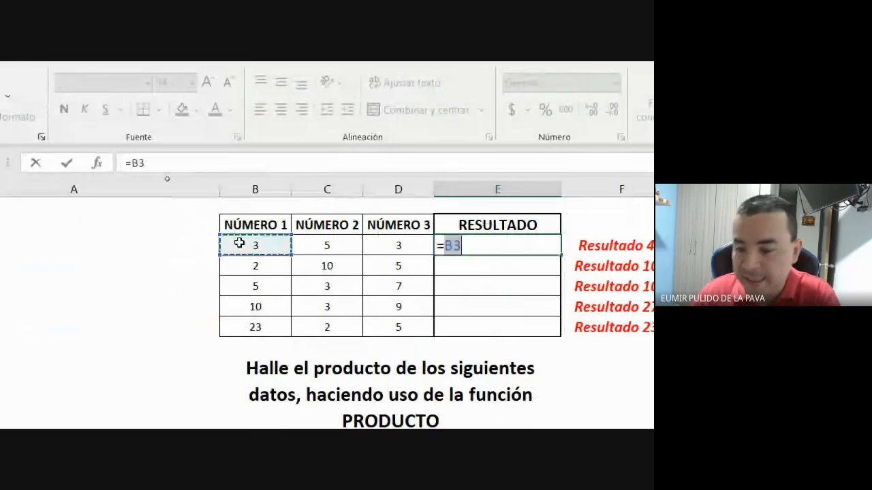
type("*")
left_click(331, 238)
type("*")
left_click(386, 243)
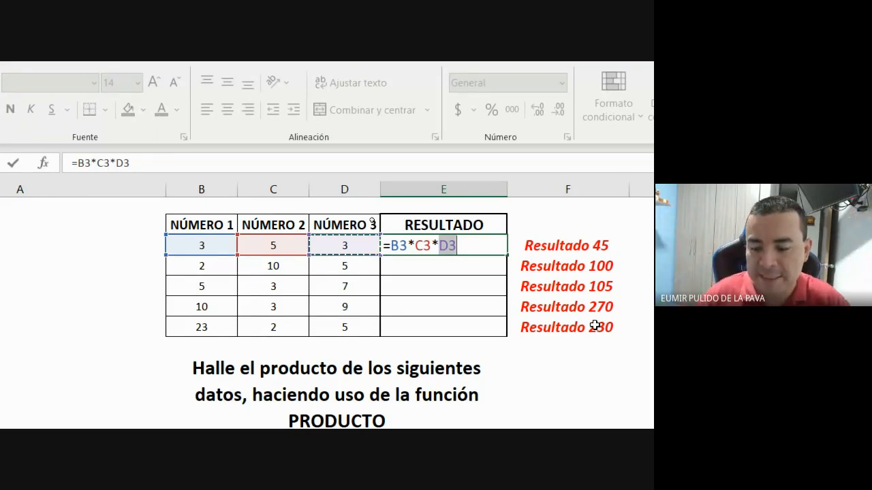
- Erase the multiplied cell references from the E3 formula, keeping only the equals sign
key("BackSpace")
key("BackSpace")
key("BackSpace")
key("BackSpace")
key("BackSpace")
key("BackSpace")
key("BackSpace")
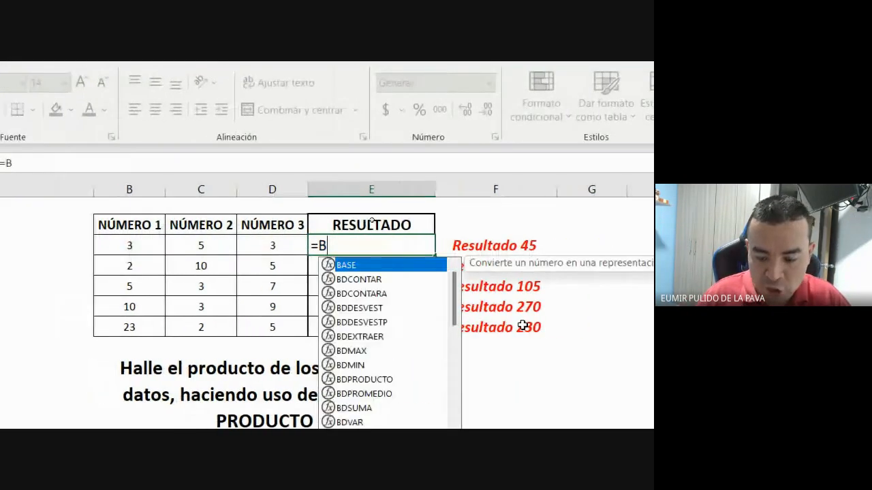
key("BackSpace")
- Complete the first RESULTADO cell, E3, with the formula =PRODUCTO(B3:D3)
type("PRO")
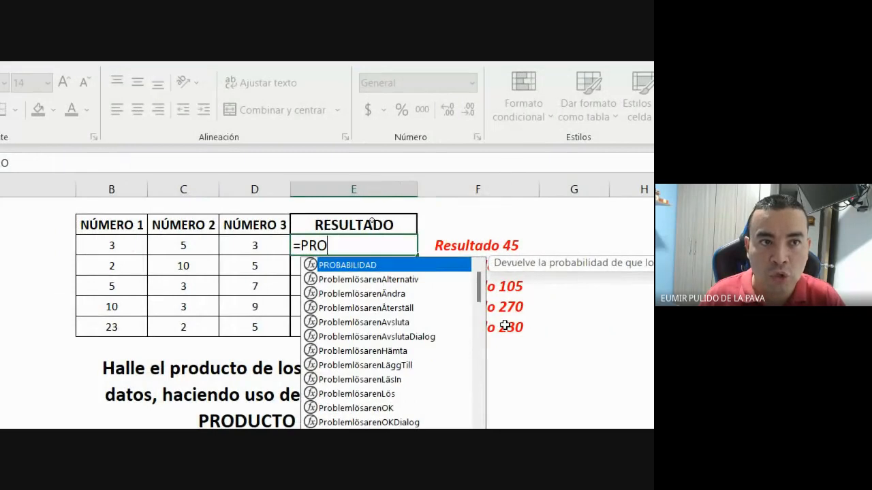
key("Down")
key("Down")
key("Down")
key("Down")
key("Down")
type("D")
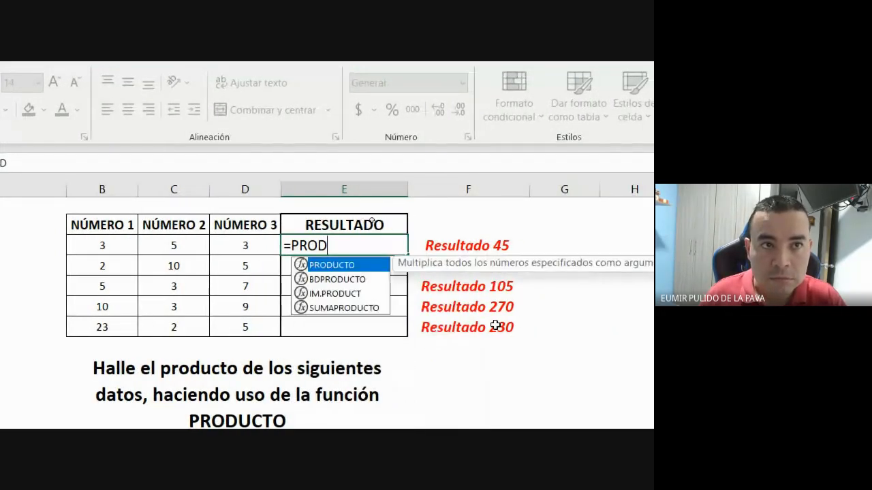
key("Tab")
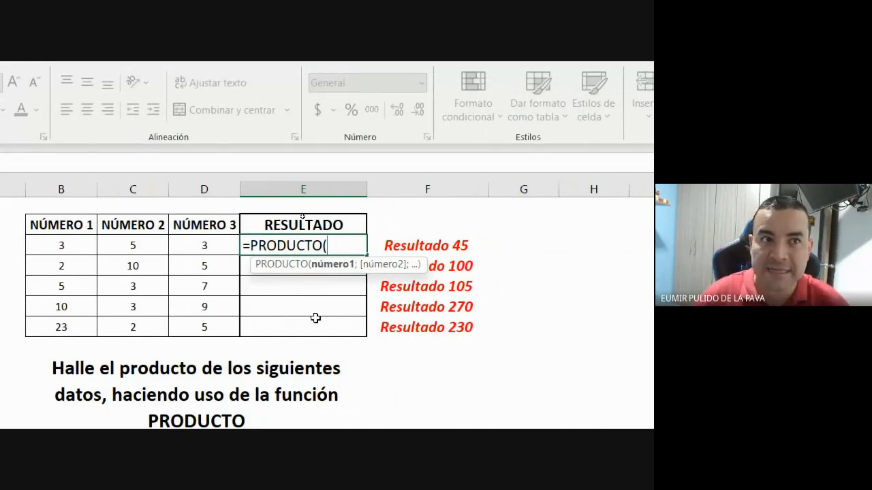
left_click_drag(66, 245, 182, 243)
type(")")
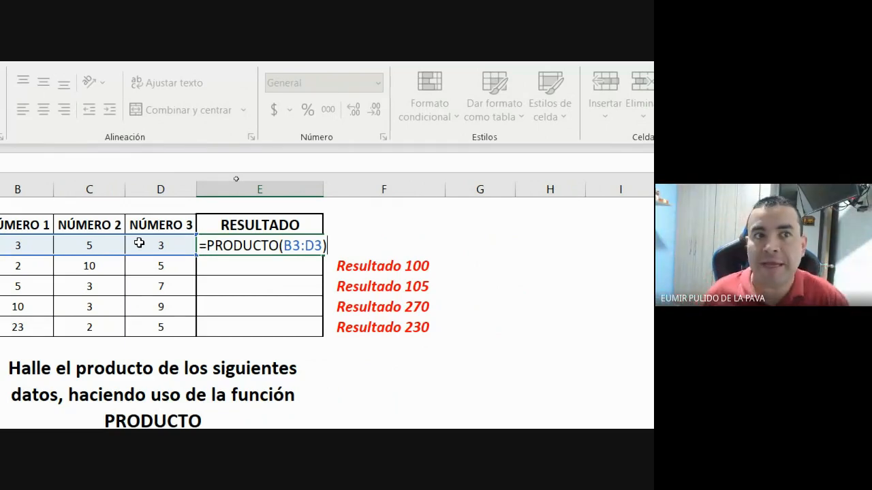
key("Return")
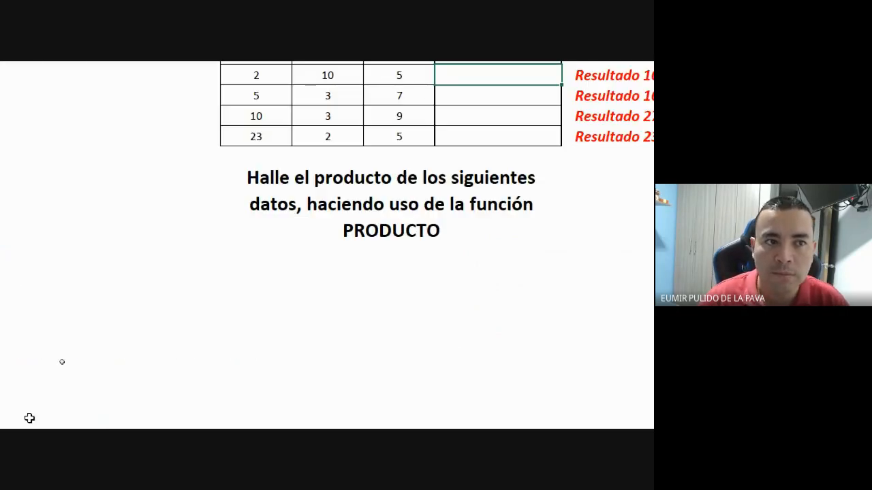
- Open the SUMAR.SI sheet and set the Magnifier to 100%
left_click(224, 360)
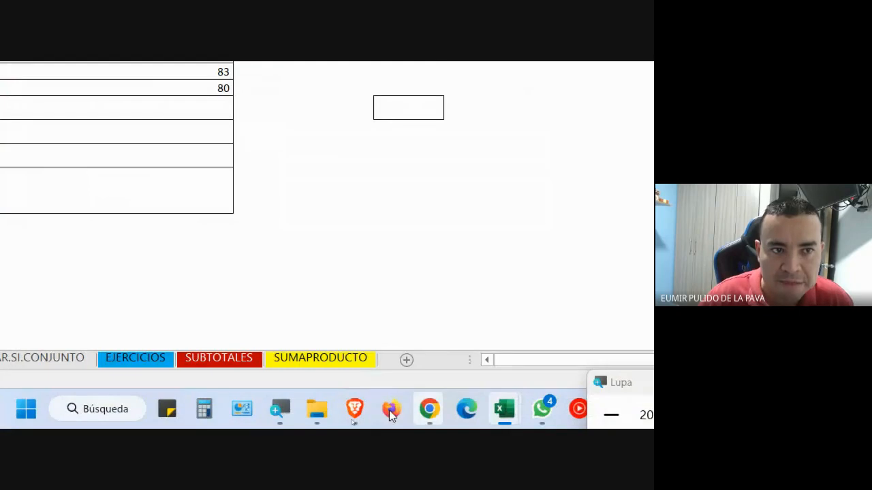
left_click(538, 418)
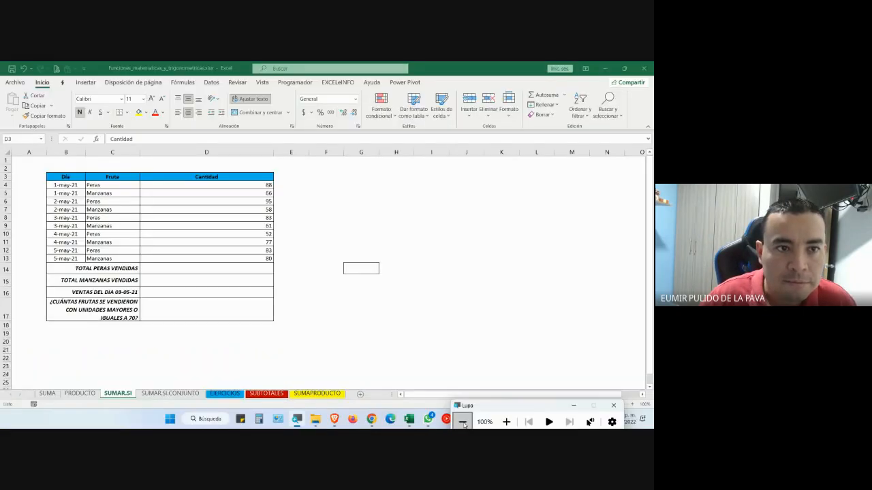
- Check the Google Meet call, minimize the Magnifier and return to the Funciones_matematicas_y_trigonometricas workbook
mouse_move(372, 419)
left_click(354, 387)
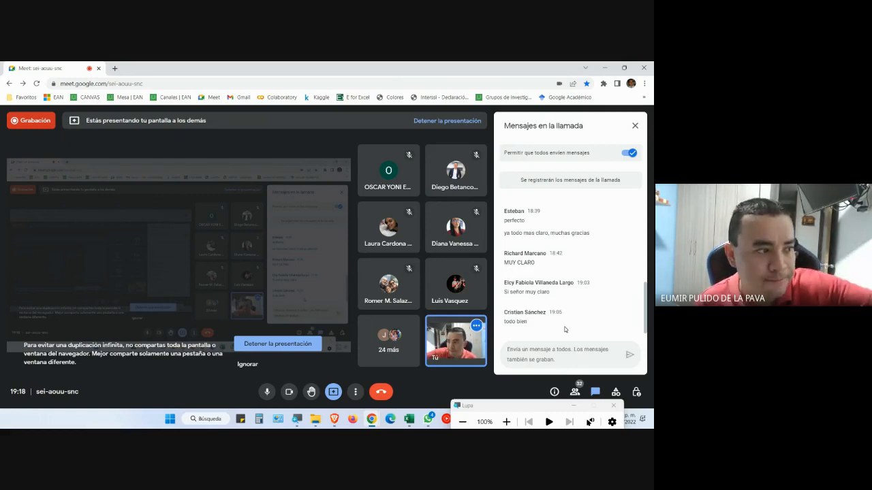
key("alt+Tab")
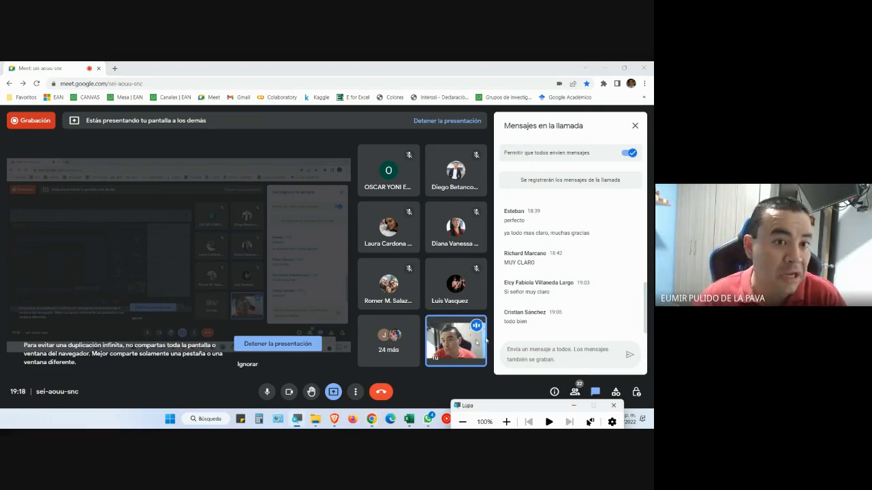
left_click(575, 407)
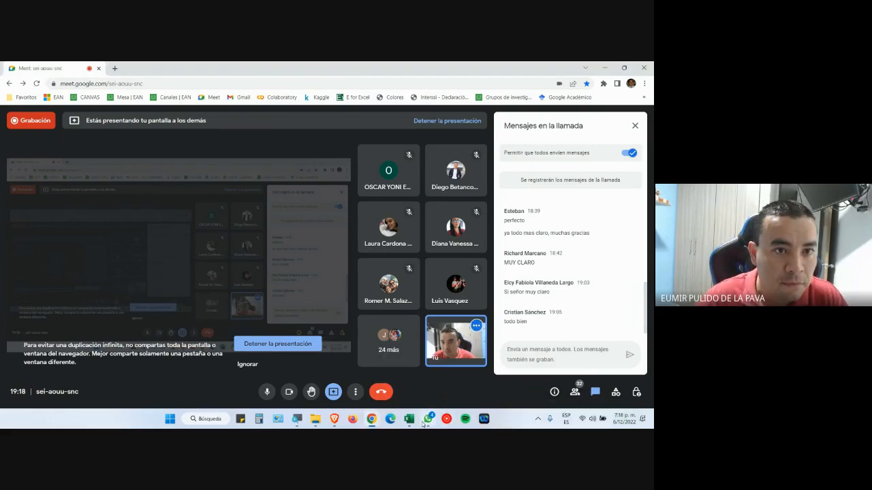
mouse_move(408, 419)
left_click(495, 384)
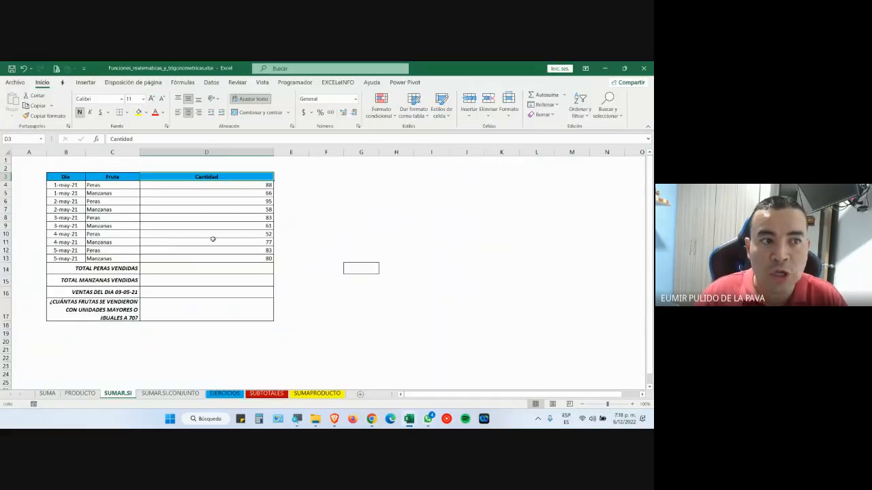
- Magnify the fruit table to 200%, try totalling D4:D13 with AutoSum in the TOTAL PERAS VENDIDAS cell D14, and clear that cell
left_click(297, 419)
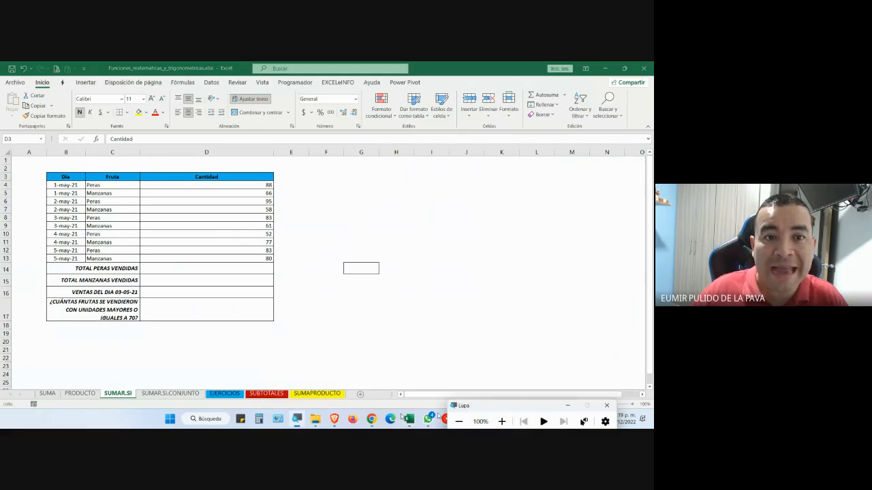
left_click(504, 421)
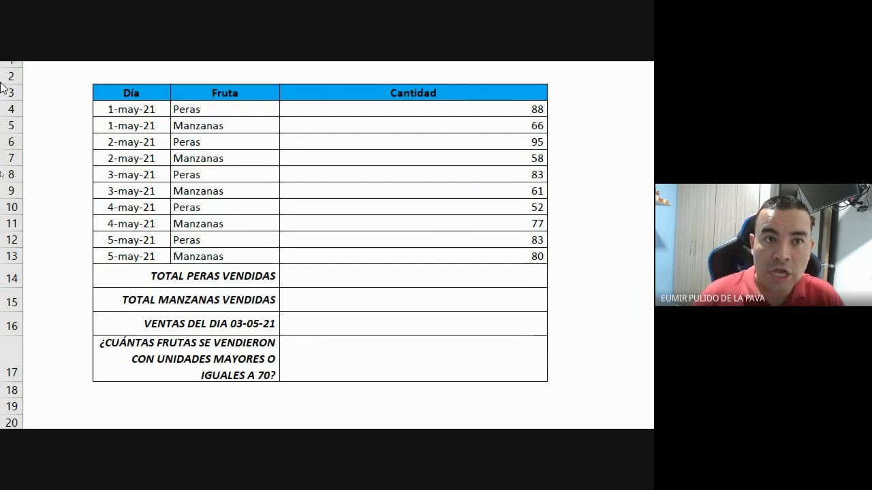
left_click(476, 275)
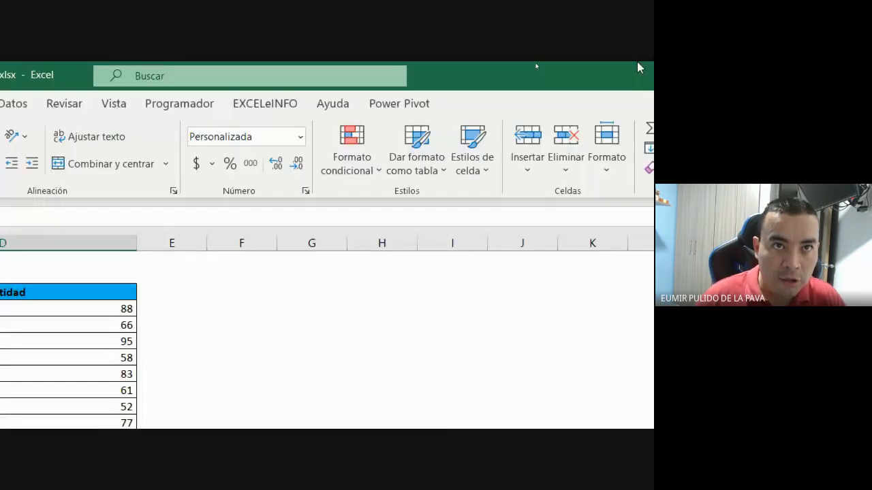
left_click(473, 129)
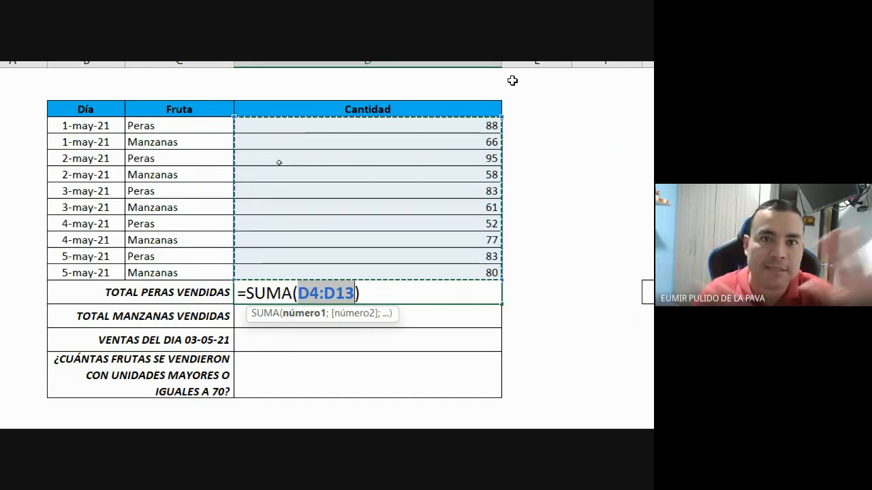
key("Return")
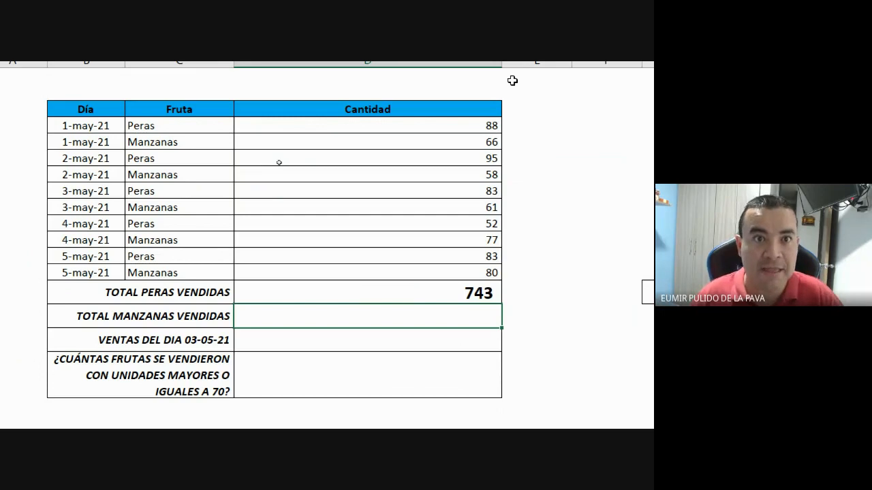
left_click(433, 294)
key("Delete")
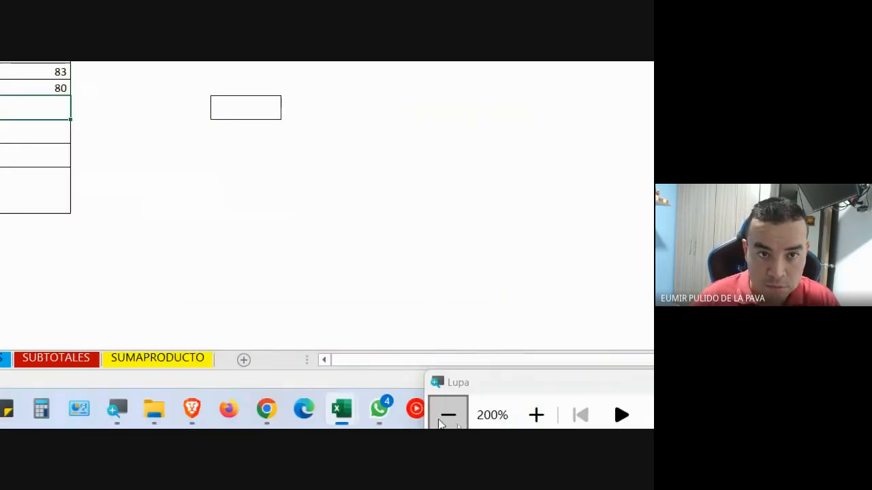
- Set the Magnifier to 100%, draw blue arrows pointing at the SUMA and SUMAR.SI sheet names, and clear the annotations
left_click(463, 426)
left_click(39, 375)
left_click_drag(100, 350, 85, 242)
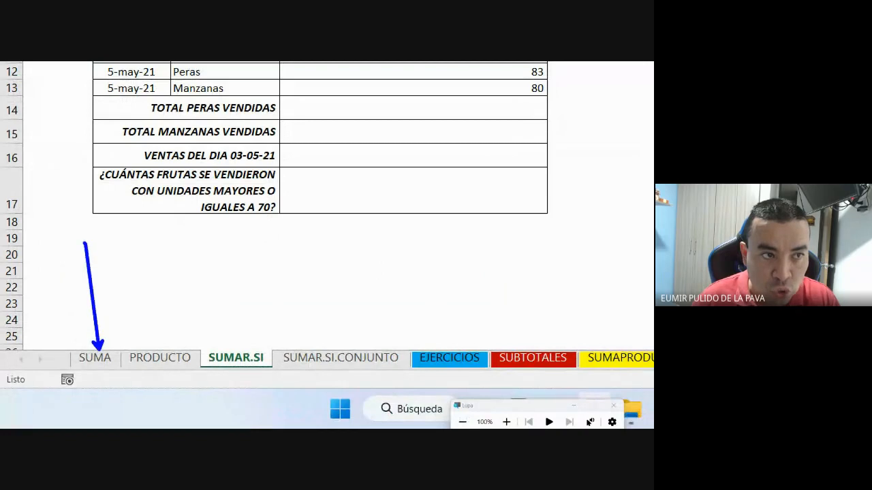
left_click_drag(235, 357, 329, 265)
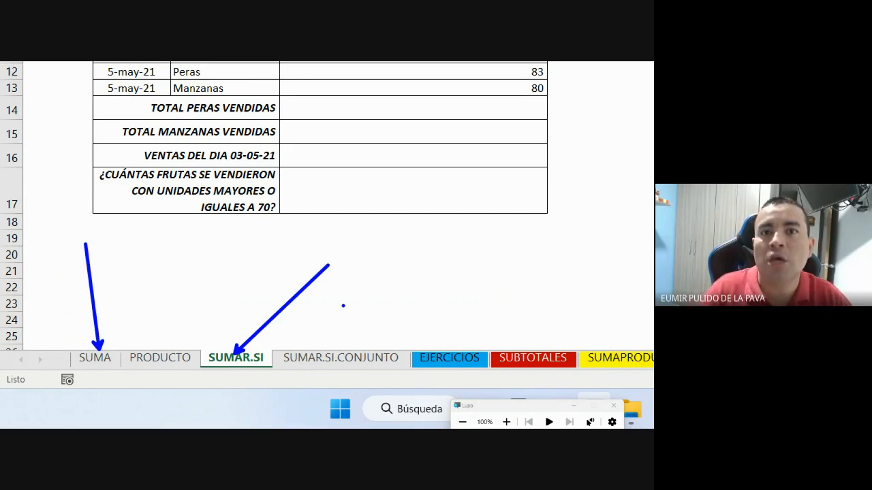
key("Escape")
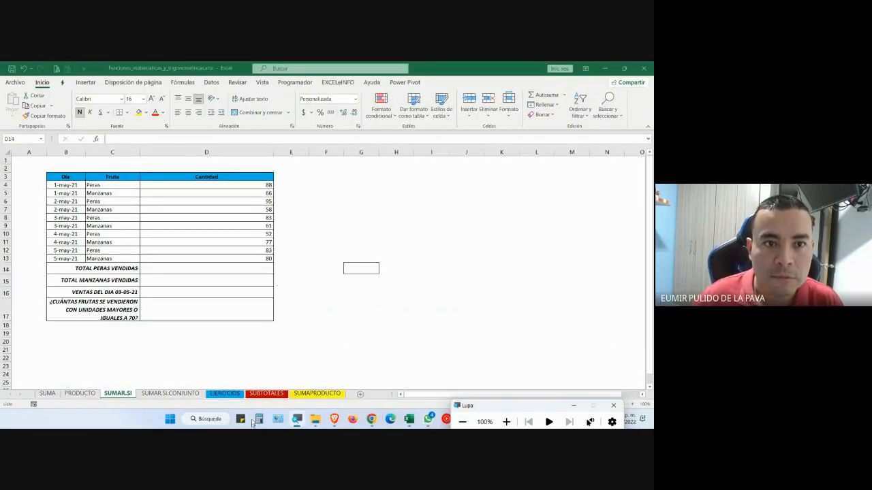
- Start a formula with the SUMAR.SI function in the TOTAL PERAS VENDIDAS cell D14
left_click(506, 422)
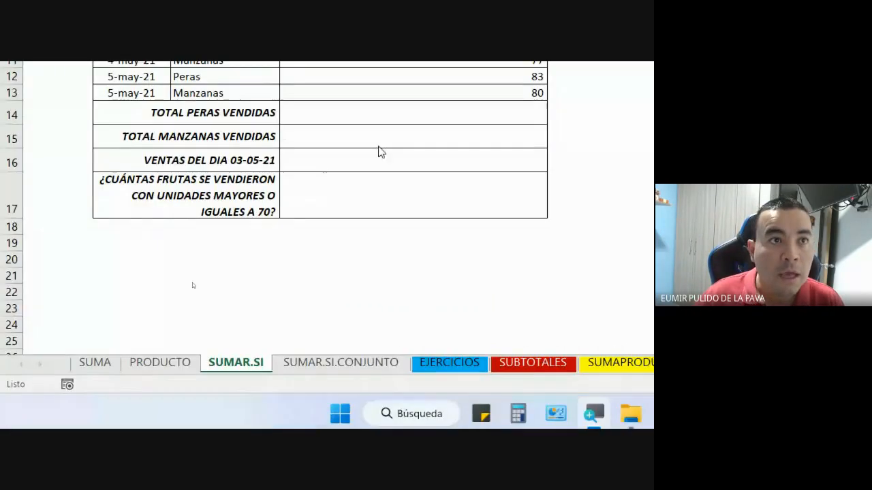
left_click(386, 198)
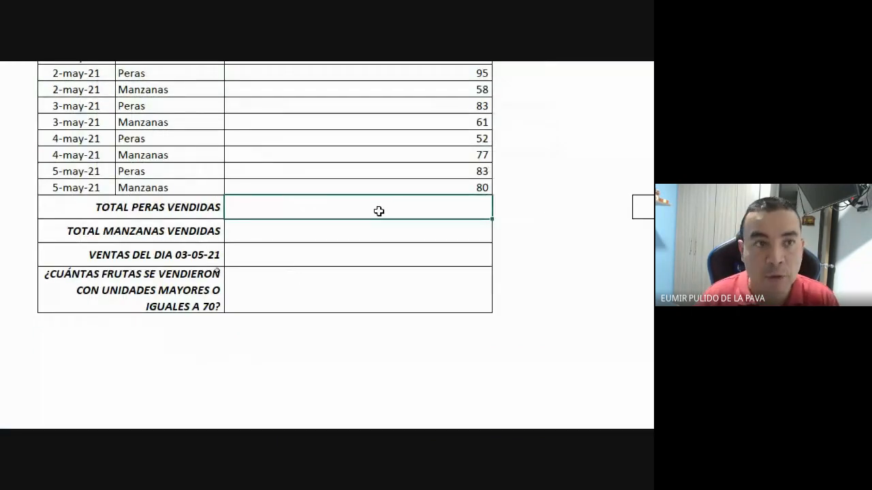
type("=SUM")
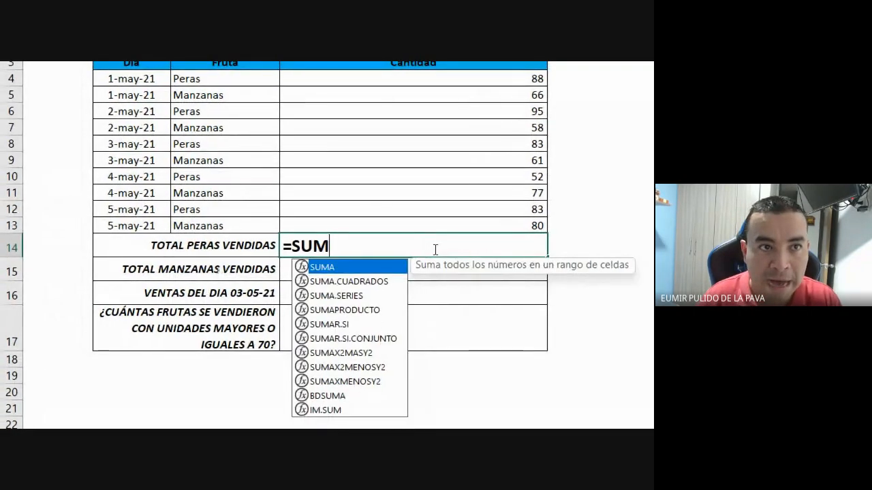
key("Down")
key("Down")
key("Down")
key("Down")
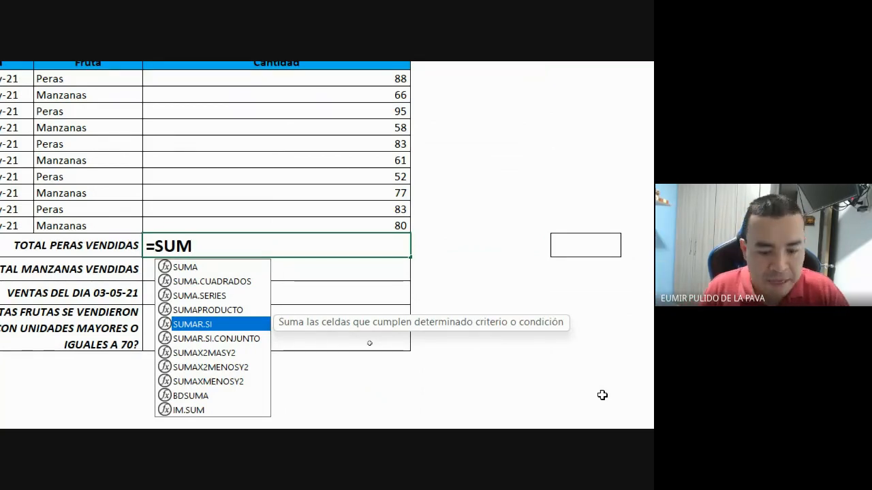
key("Tab")
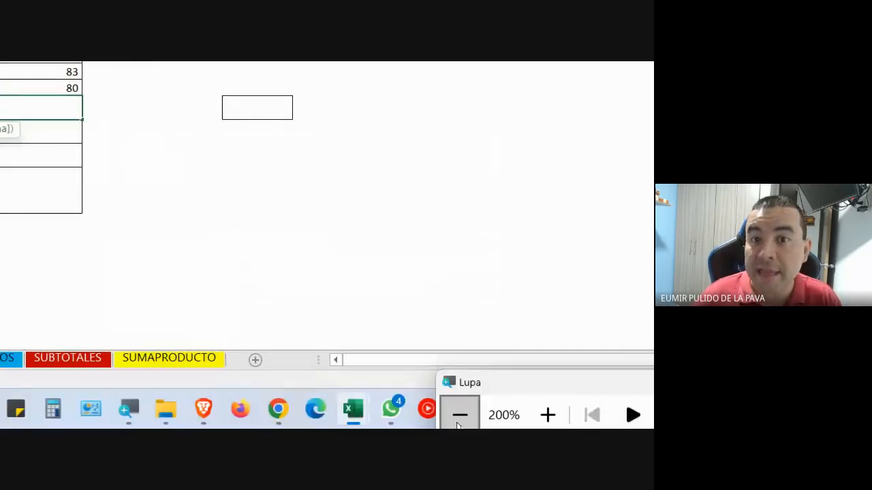
- Annotate the SUMAR.SI syntax hint with blue arrows at rango and criterio and a box around rango_suma
left_click(459, 417)
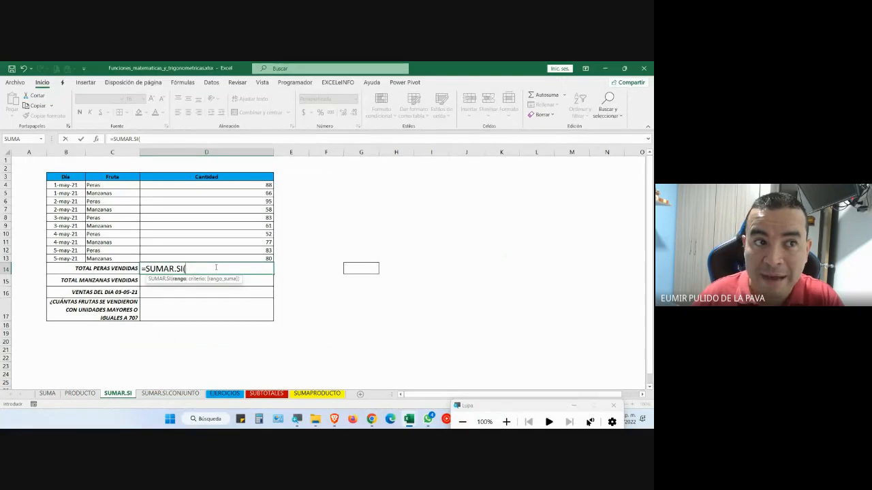
key("ctrl+1")
left_click(165, 320)
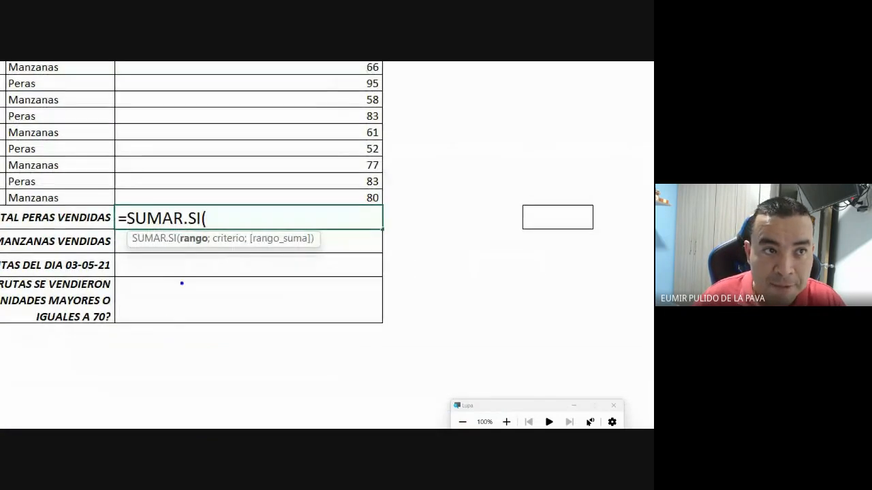
left_click_drag(192, 243, 191, 326)
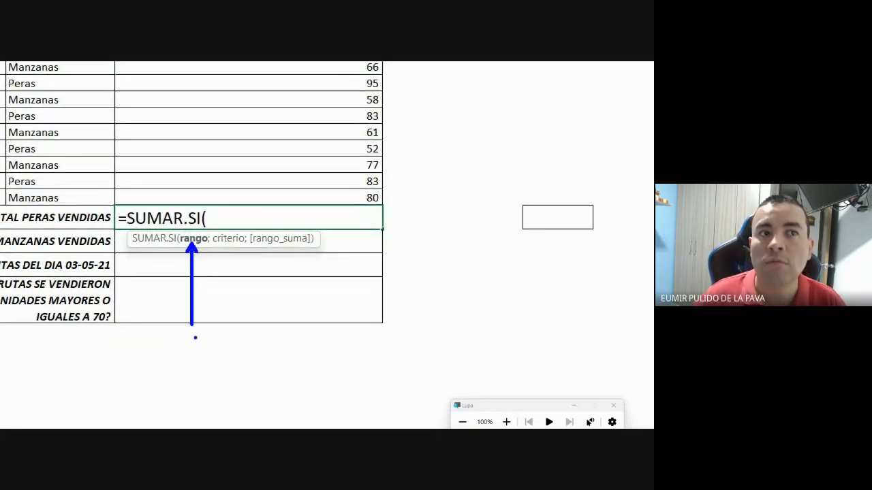
left_click_drag(235, 237, 230, 324)
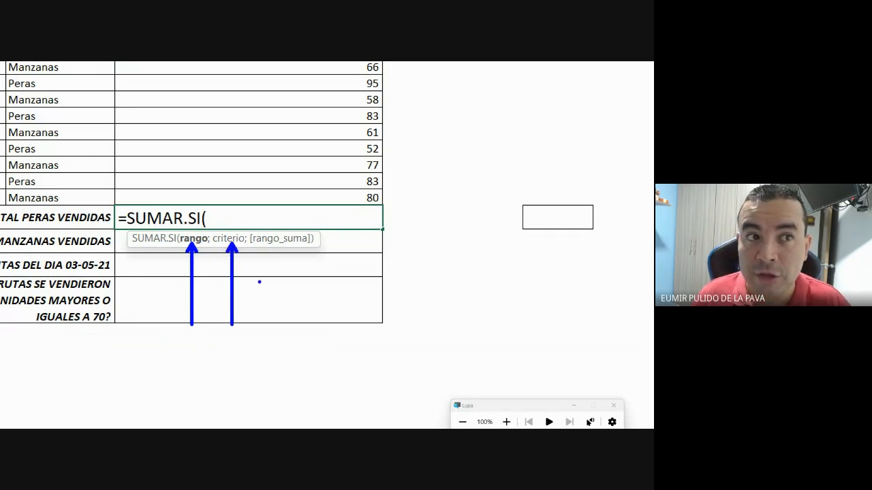
mouse_move(248, 226)
left_mouse_down()
mouse_move(256, 242)
mouse_move(275, 250)
mouse_move(317, 251)
left_mouse_up()
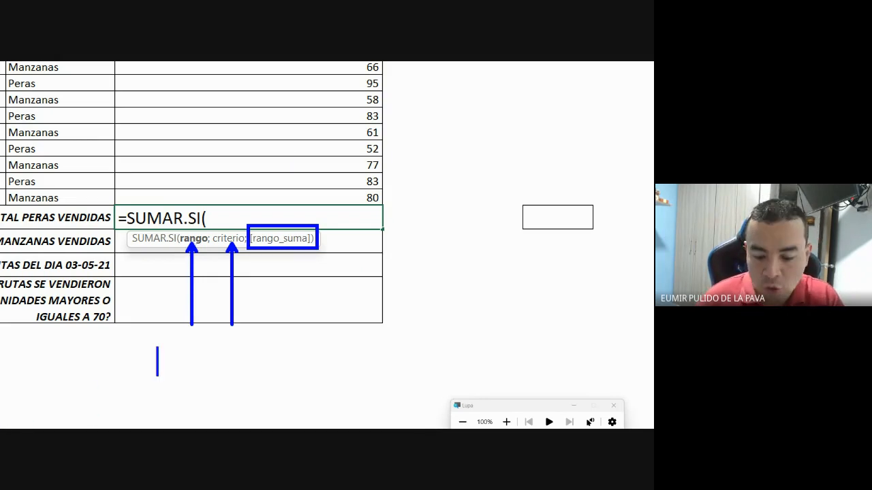
- Write the example arguments A3:A20 and C15 as blue annotation text below the arrows
type("A3:A20")
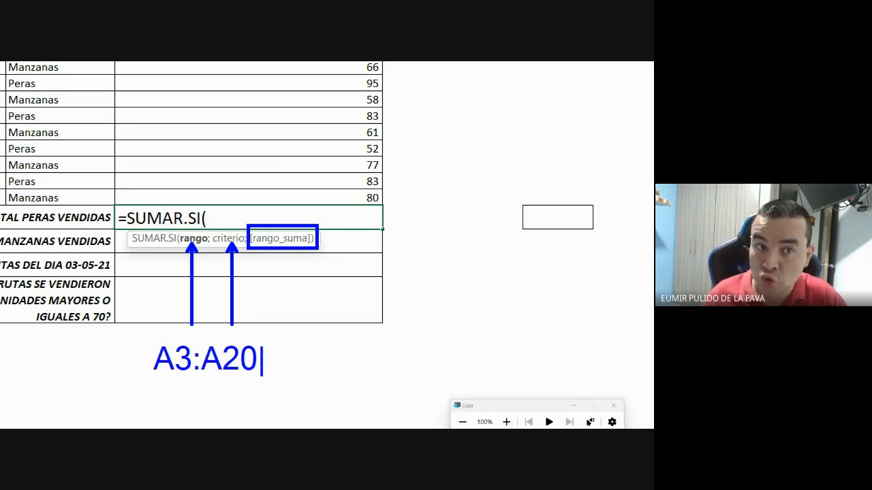
type("   C")
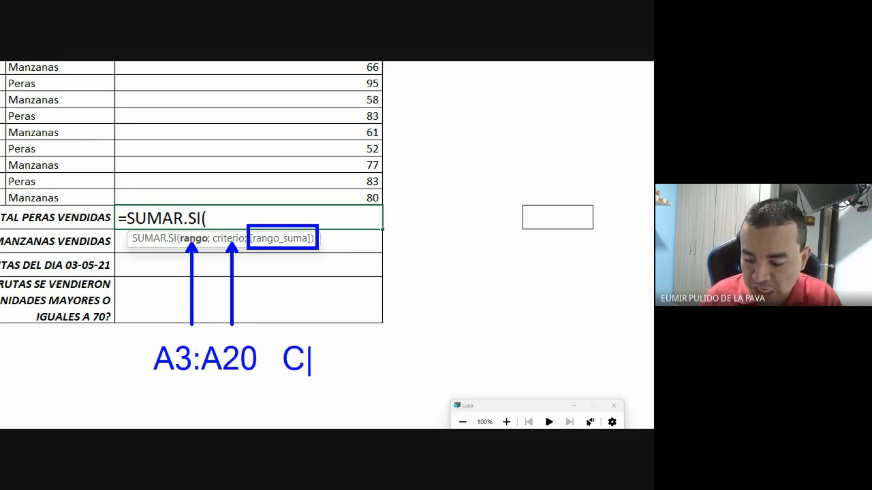
type("15")
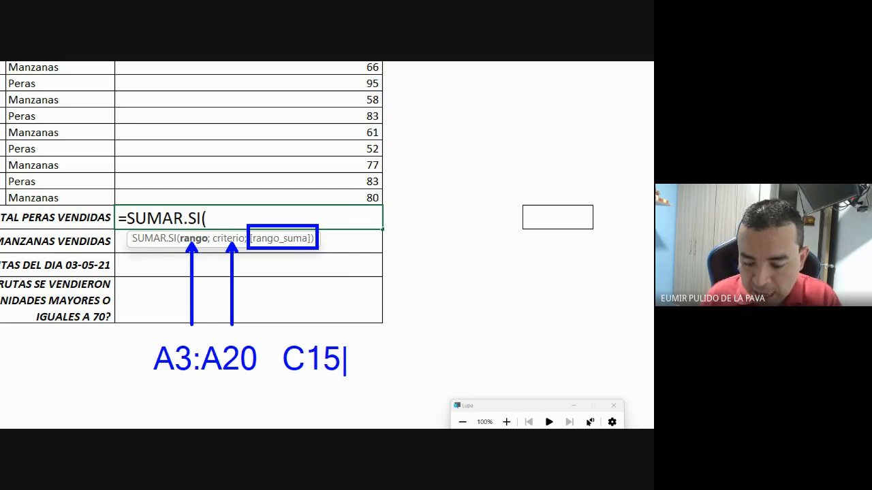
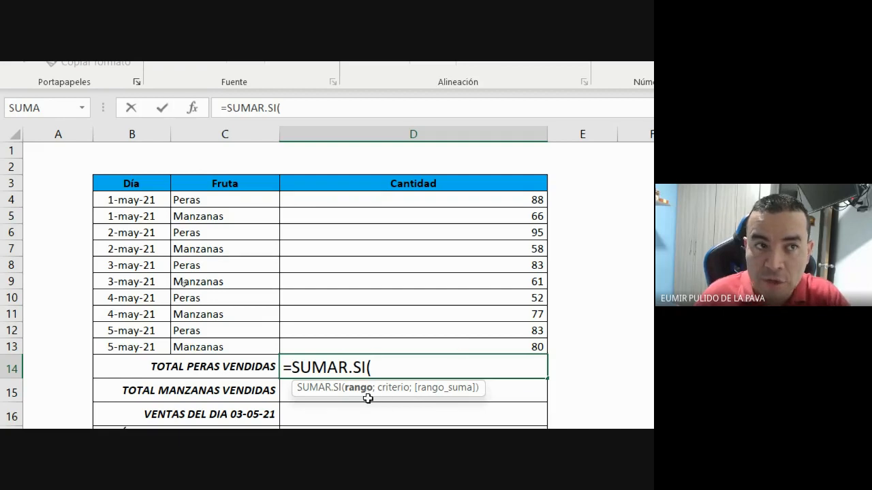
- Try C4:C13 as the range and cell C4 as the criterion in D14's formula, and delete both arguments
left_click_drag(212, 202, 226, 348)
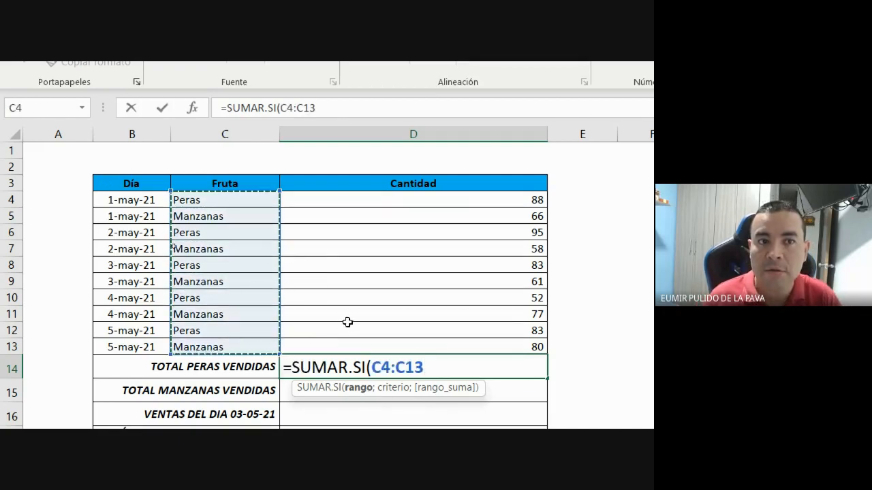
type(";")
left_click(253, 203)
key("BackSpace")
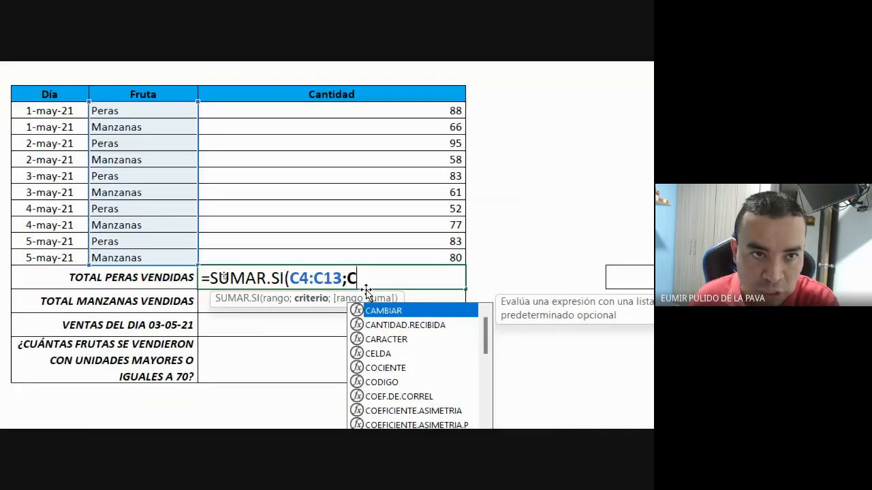
key("BackSpace")
key("BackSpace")
key("BackSpace")
key("BackSpace")
key("BackSpace")
key("BackSpace")
key("BackSpace")
key("BackSpace")
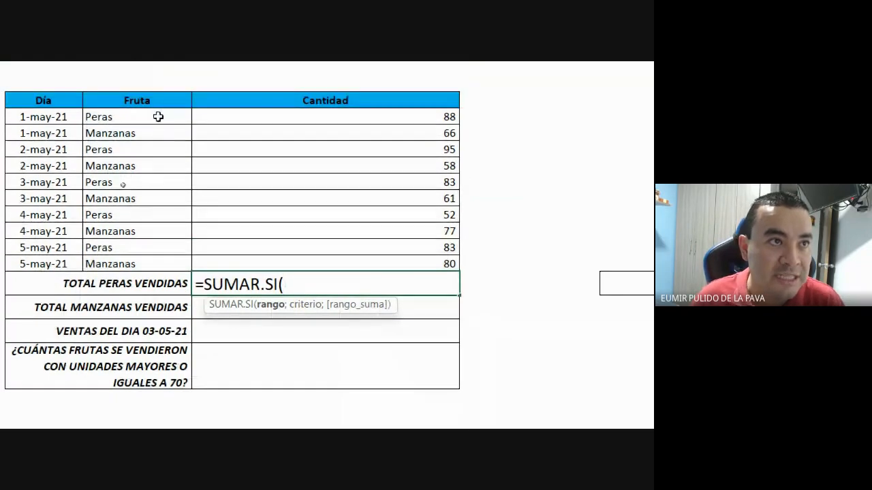
- Try picking the pear cells C4, C6, C8 and C10 individually as arguments of D14's formula, and delete them
left_click(163, 110)
type(";")
left_click(125, 149)
type(";")
left_click(124, 182)
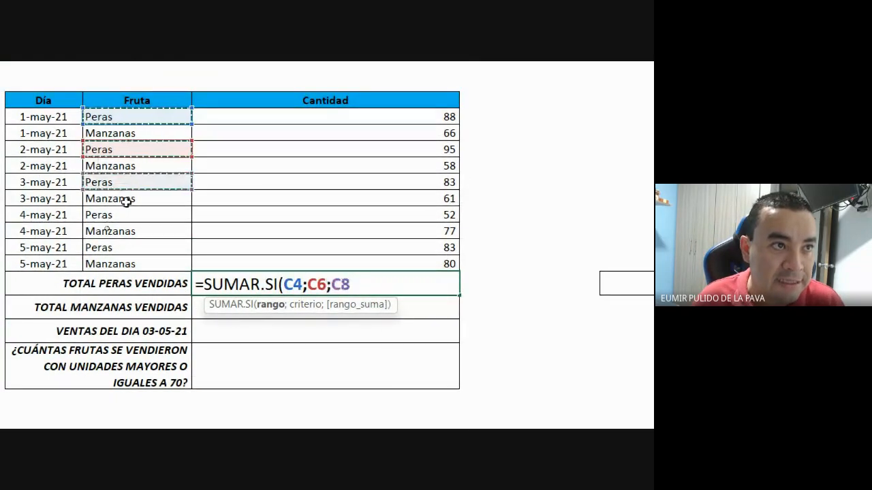
type(";")
left_click(121, 215)
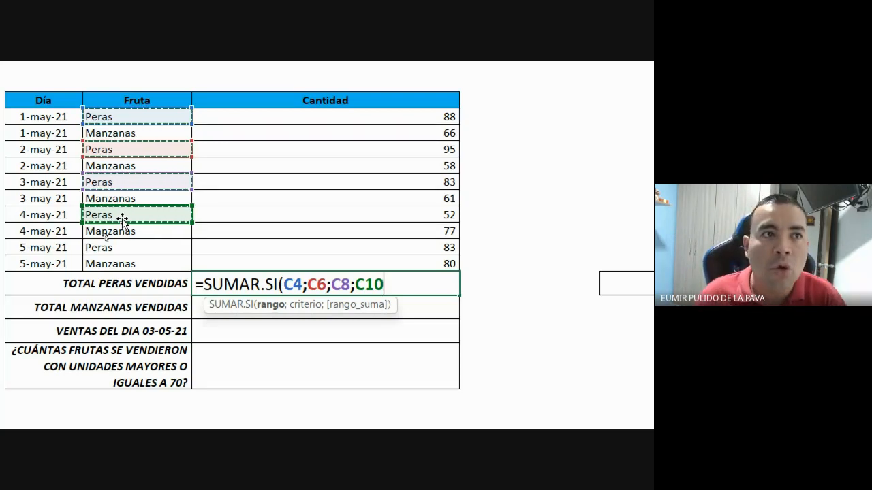
key("BackSpace")
key("BackSpace")
key("BackSpace")
key("BackSpace")
key("BackSpace")
key("BackSpace")
key("BackSpace")
key("BackSpace")
key("BackSpace")
key("BackSpace")
- Give D14's SUMAR.SI formula the Fruta range C4:C13 and the quoted criterion "PERAS"
left_click_drag(152, 125, 146, 261)
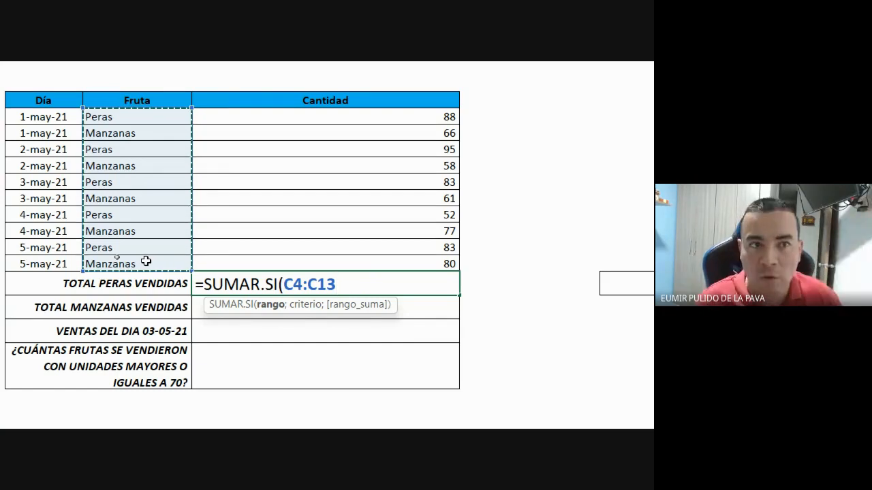
type(";")
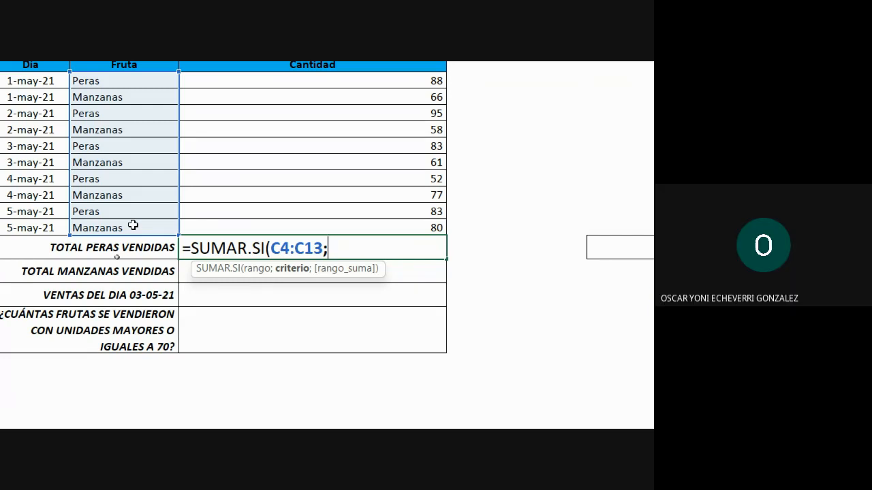
type("\"")
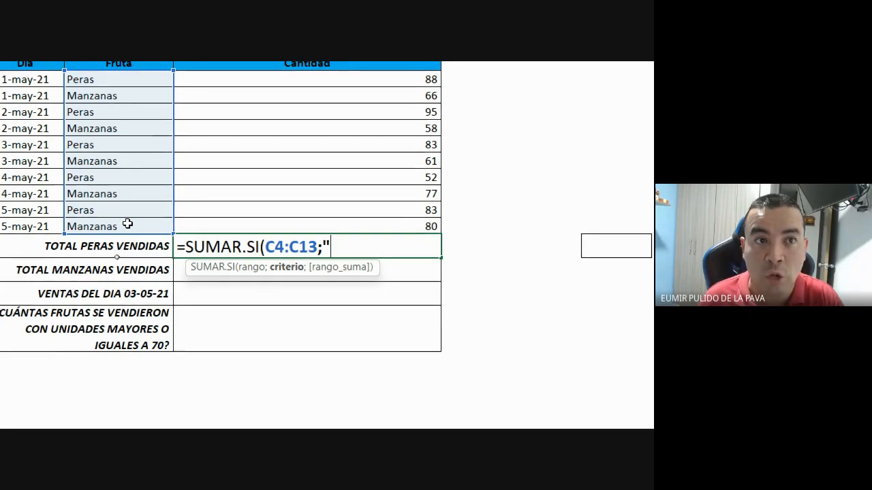
type("PERAS")
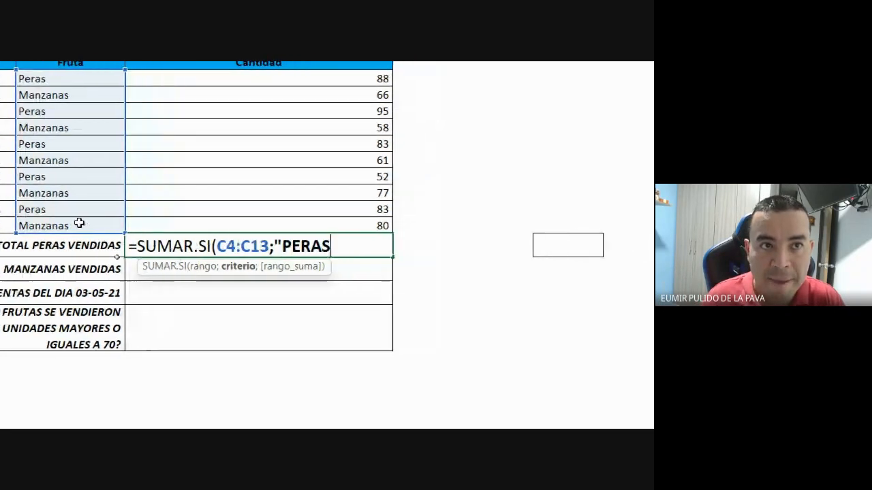
type("\"")
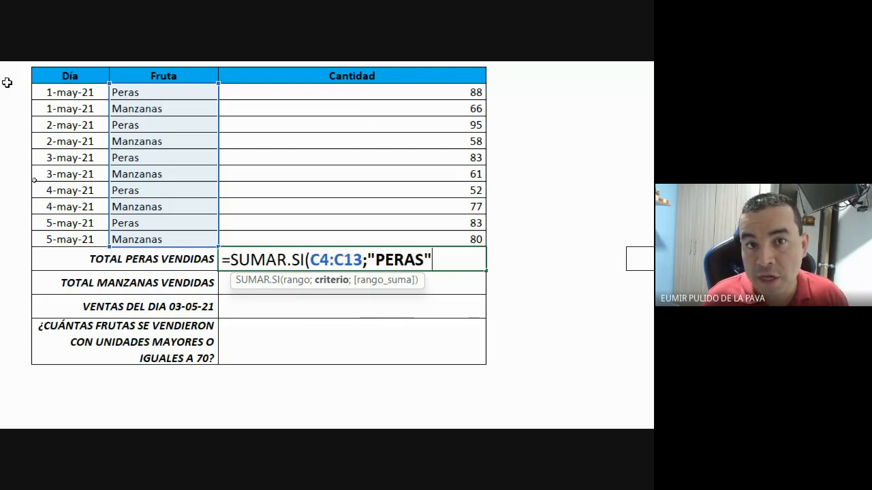
- Try the misspelled criterion "PERAZ" in D14's formula and correct it back to "PERAS"
key("BackSpace")
key("BackSpace")
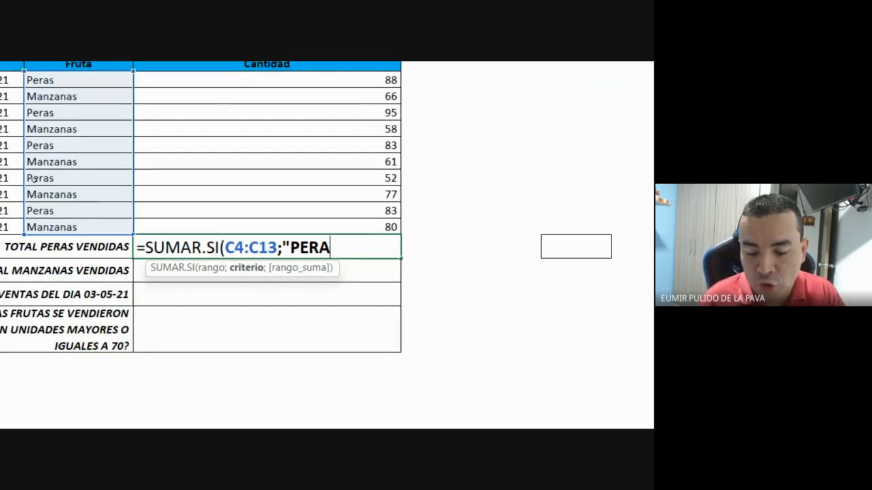
type("Z\"")
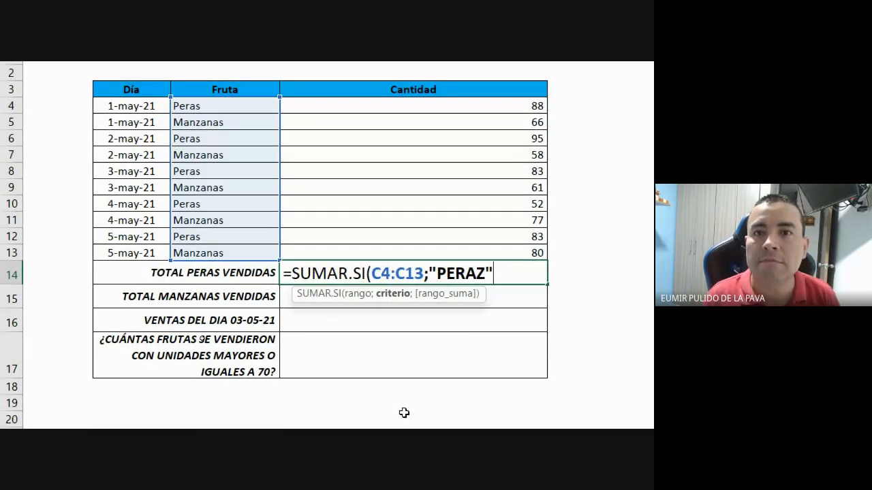
key("BackSpace")
type("S\"")
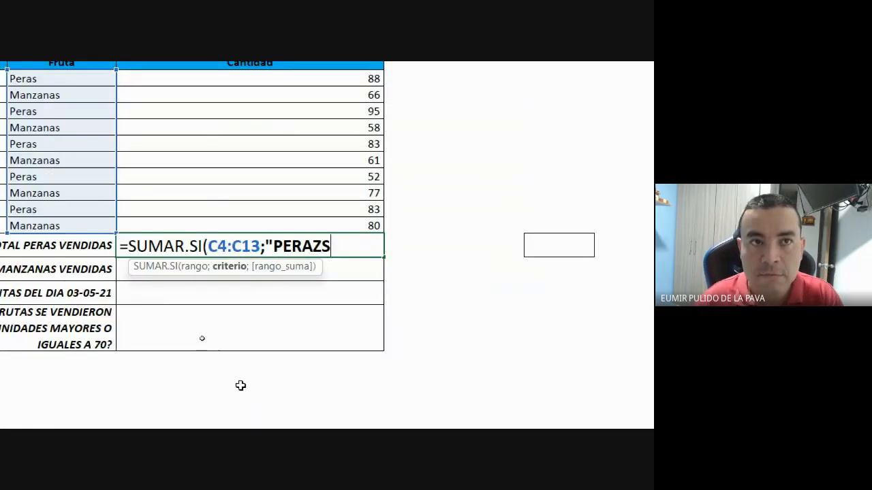
key("BackSpace")
key("BackSpace")
key("BackSpace")
type("S\"")
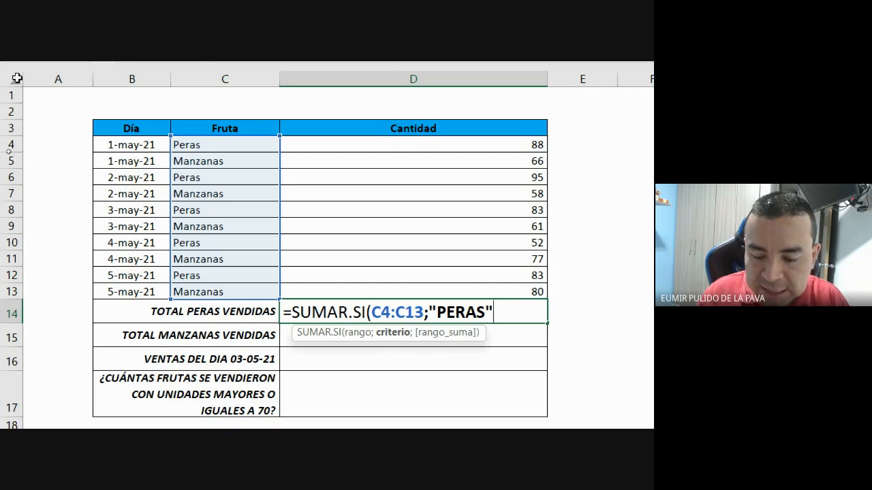
- Close and enter D14's formula as =SUMAR.SI(C4:C13;"PERAS"), without a sum range
type(")")
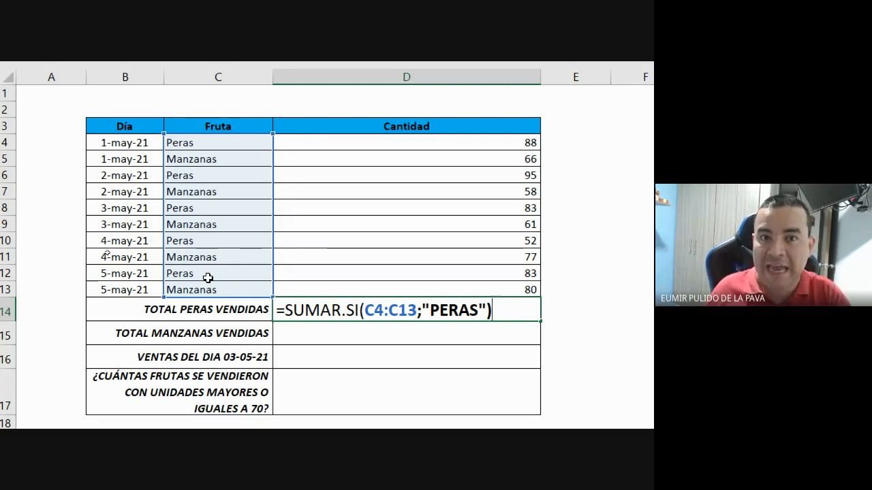
key("Return")
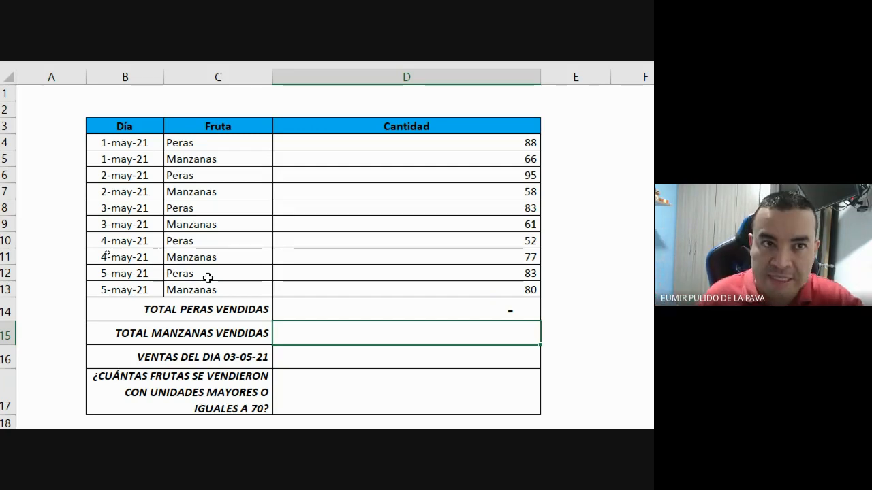
- Reopen D14's SUMAR.SI formula and add the Cantidad range D4:D13 as its sum range
left_click(411, 303)
type("=SUMAR.SI(C4:C13;\"PERAS\")")
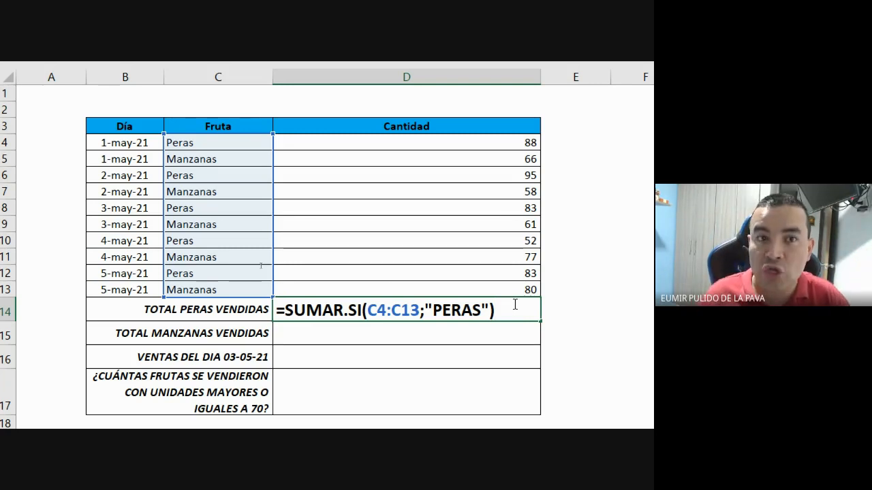
key("BackSpace")
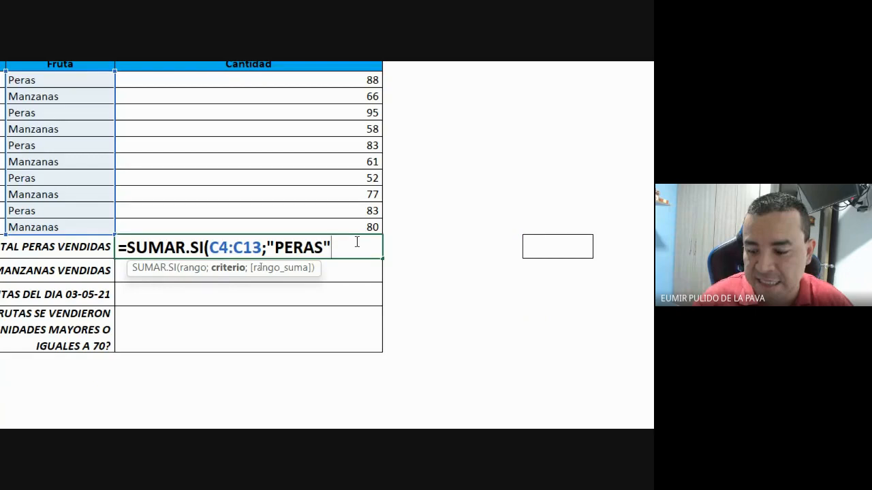
type(";")
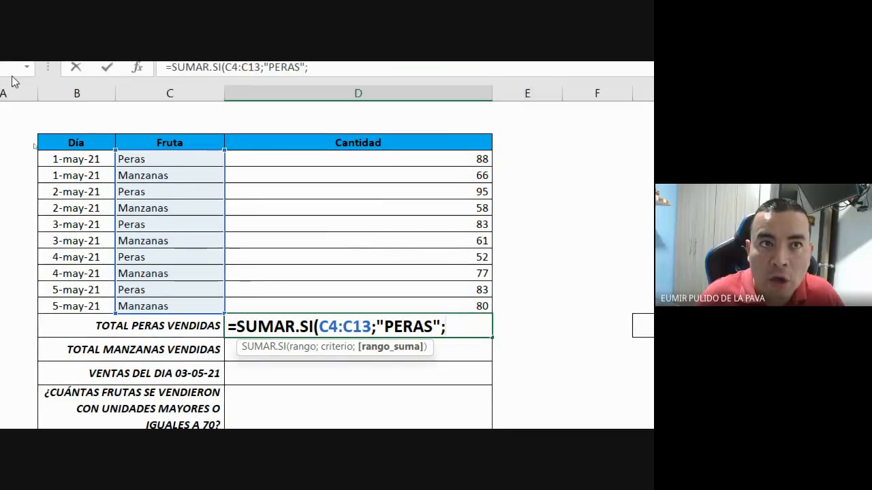
left_click_drag(354, 162, 350, 308)
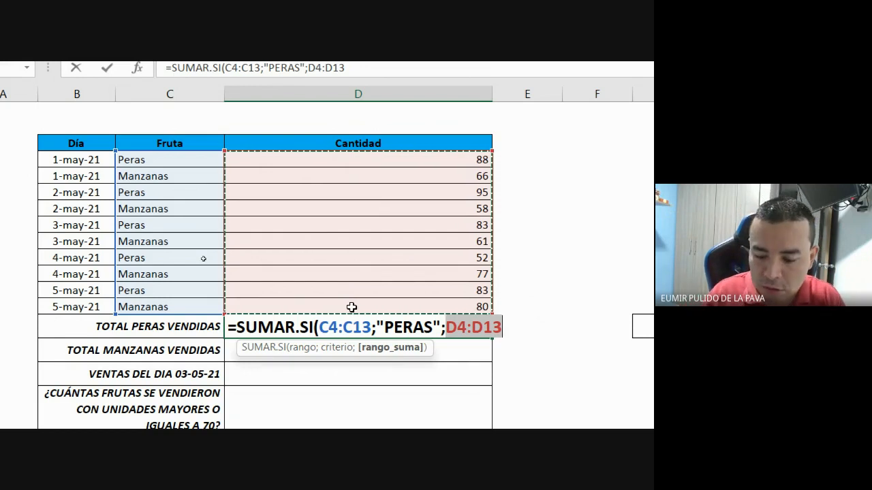
type(")")
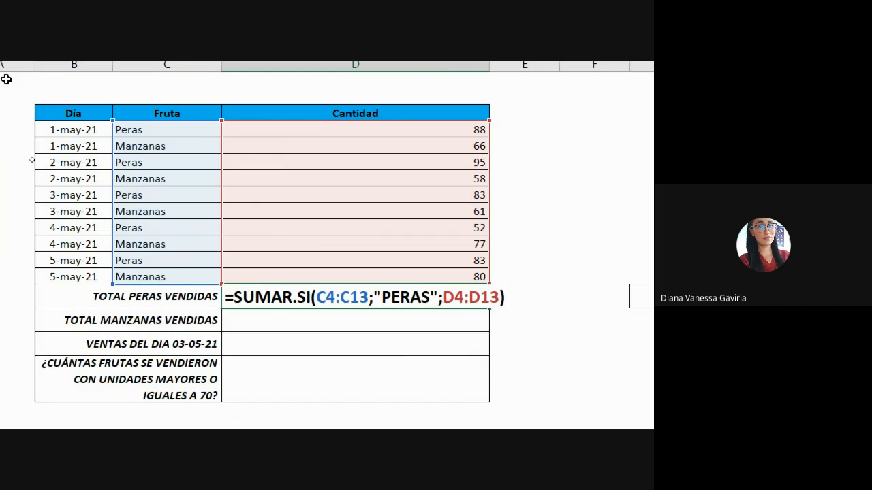
- Mark the square brackets around rango_suma in D14's function hint with two blue arrows, and clear the annotations
key("BackSpace")
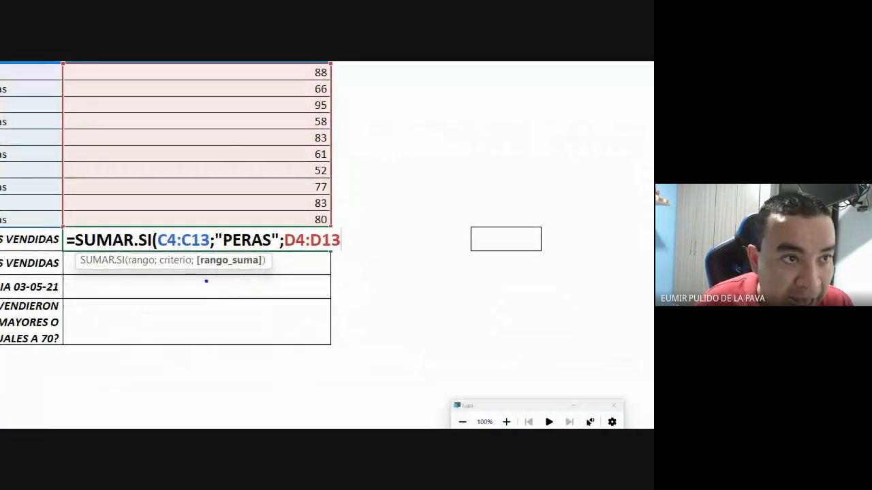
left_click_drag(198, 271, 197, 317)
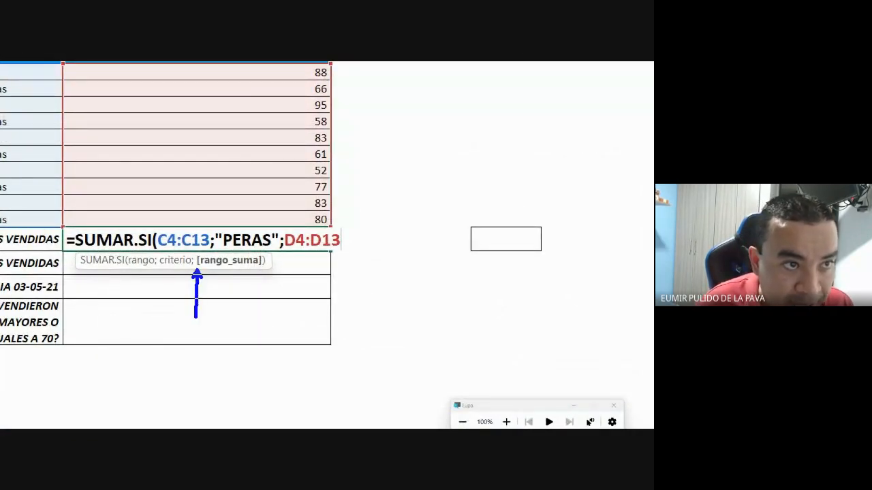
left_click_drag(260, 269, 256, 317)
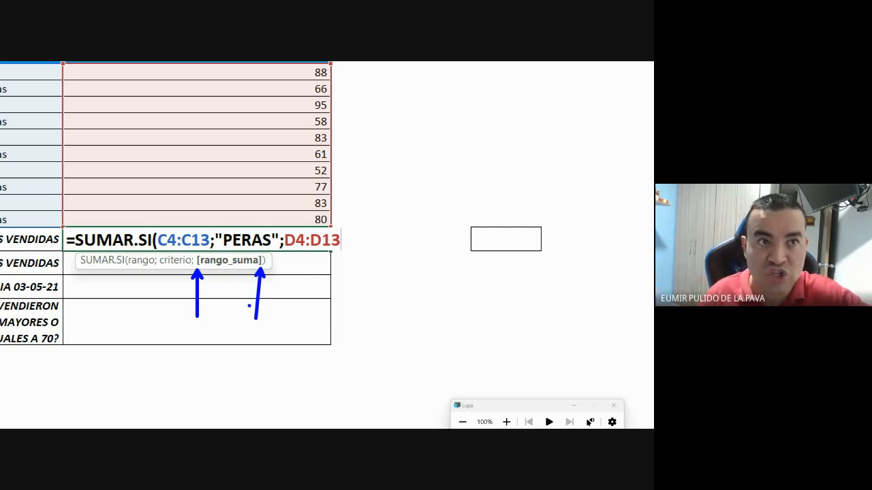
key("Escape")
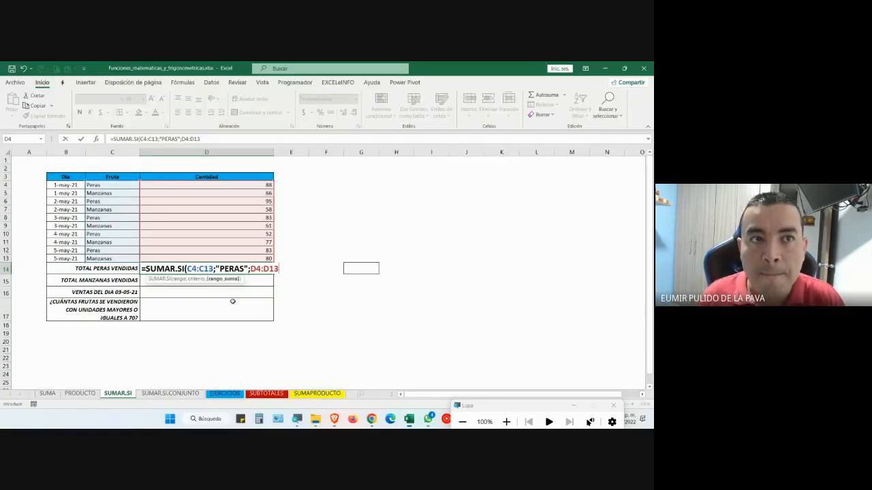
- Close and enter D14's formula as =SUMAR.SI(C4:C13;"PERAS";D4:D13)
type(")")
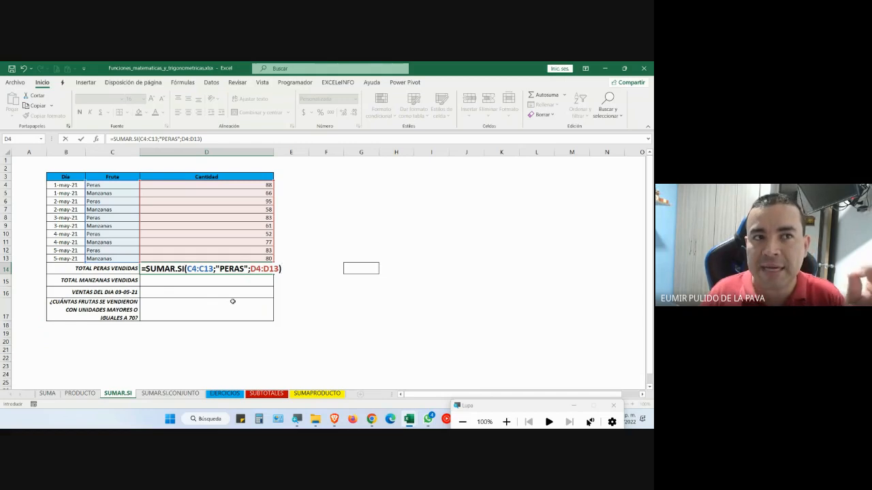
key("Return")
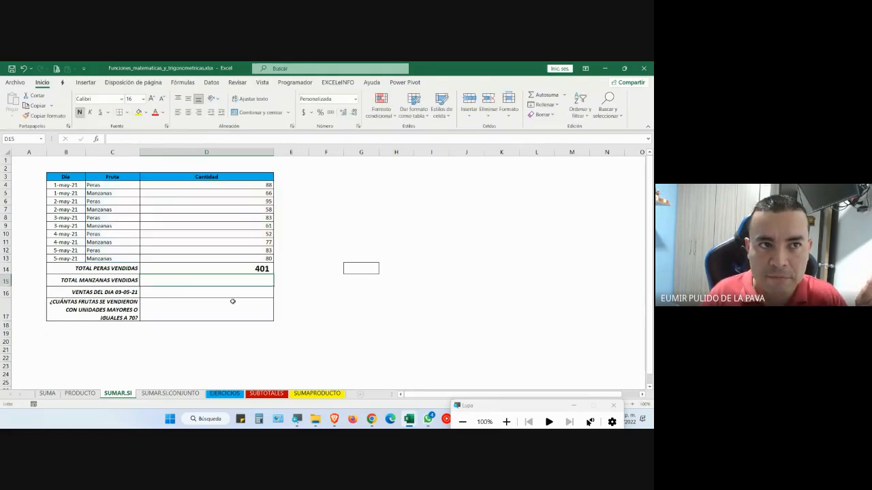
- Select the pear quantities D4, D6, D8, D10 and D12 together to check them against the total in D14
left_click(506, 422)
left_click(264, 131)
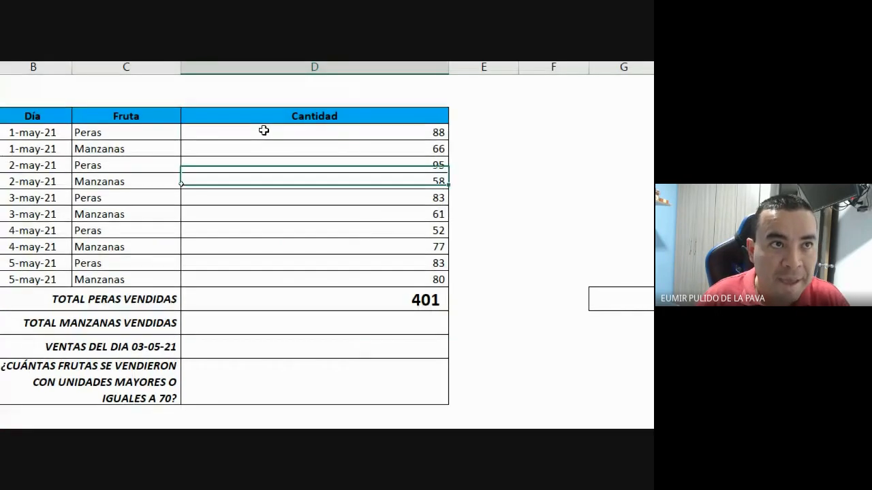
left_click(294, 166, "ctrl")
left_click(247, 200, "ctrl")
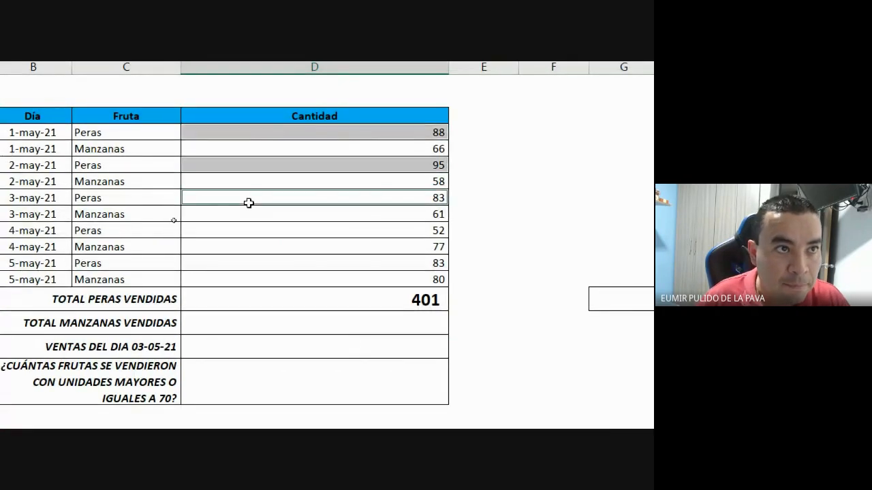
left_click(217, 233, "ctrl")
left_click(215, 263, "ctrl")
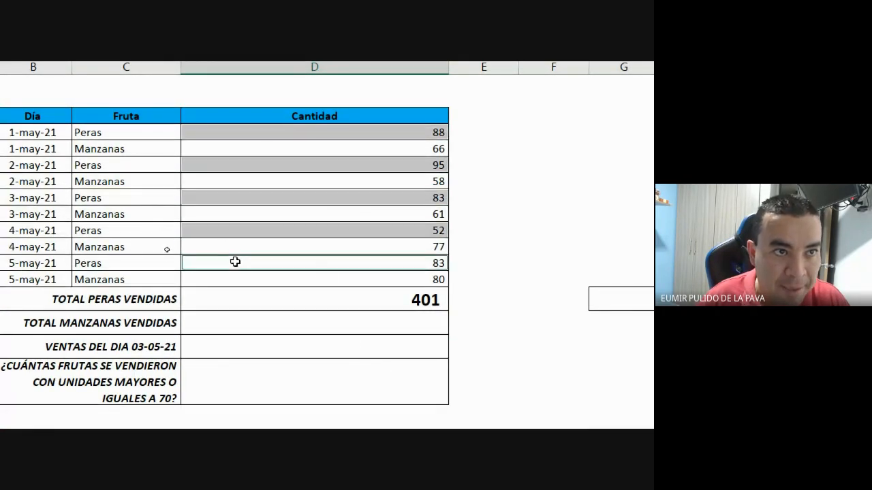
left_click(499, 386)
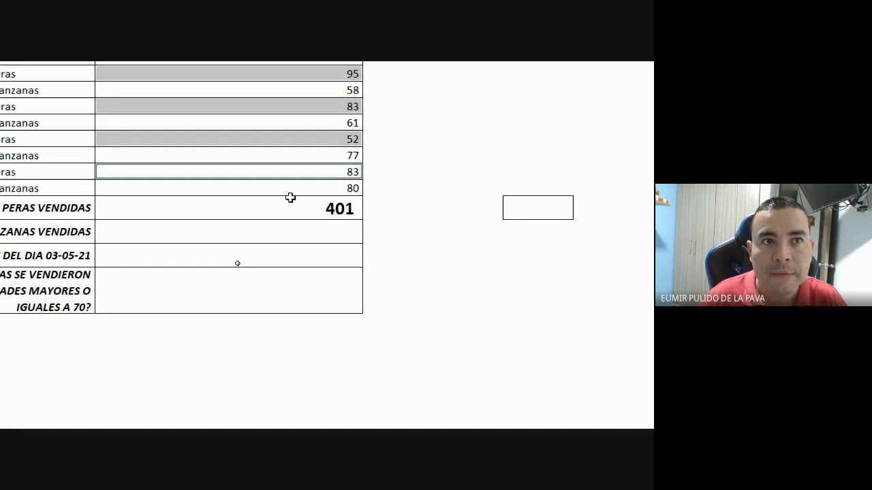
- Try entering D14's formula with the sum range in square brackets, as =SUMAR.SI(C4:C13;"PERAS";[D4:D13])
left_click(332, 263)
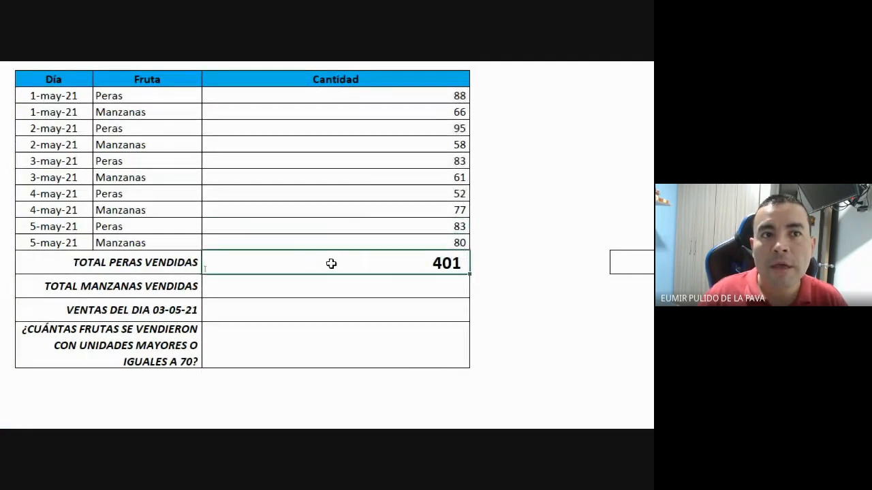
double_click(331, 264)
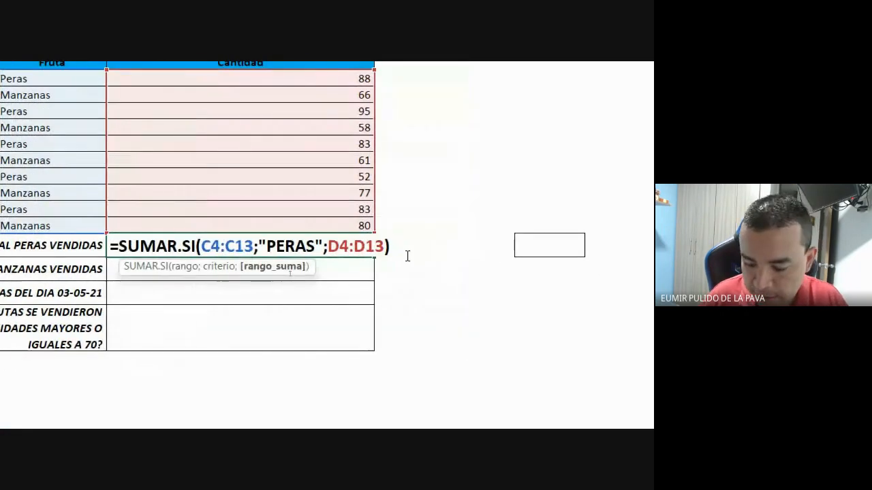
type("[")
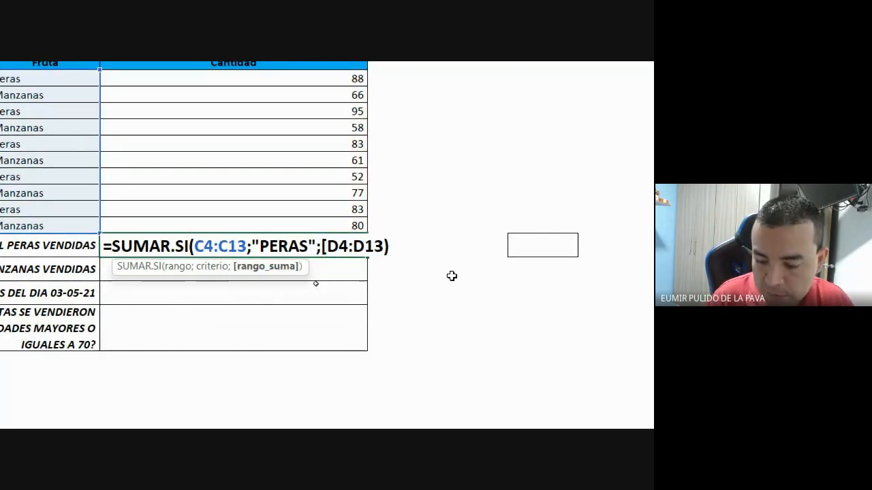
type("]")
key("Return")
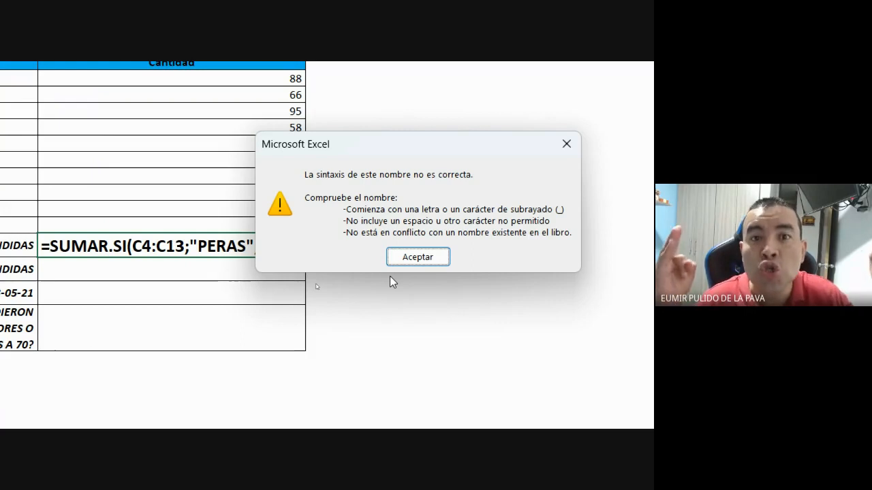
left_click(432, 263)
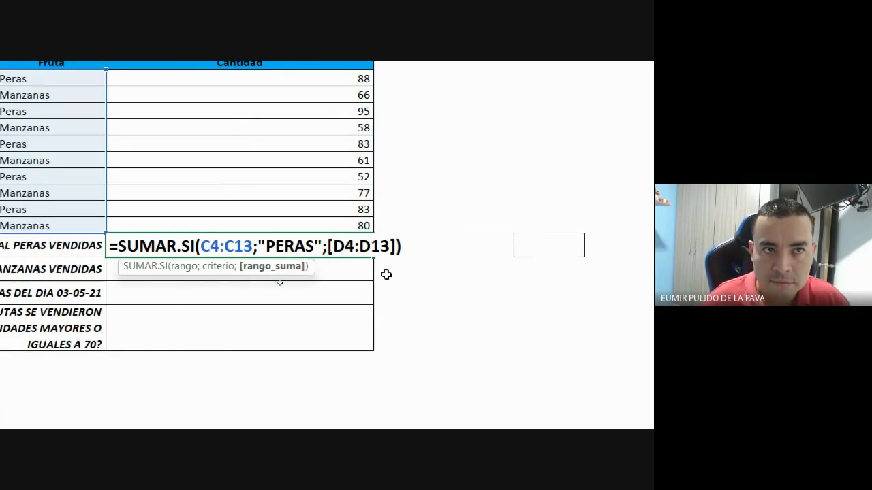
- Remove the square brackets around D4:D13 in D14's formula and enter it again
key("Delete")
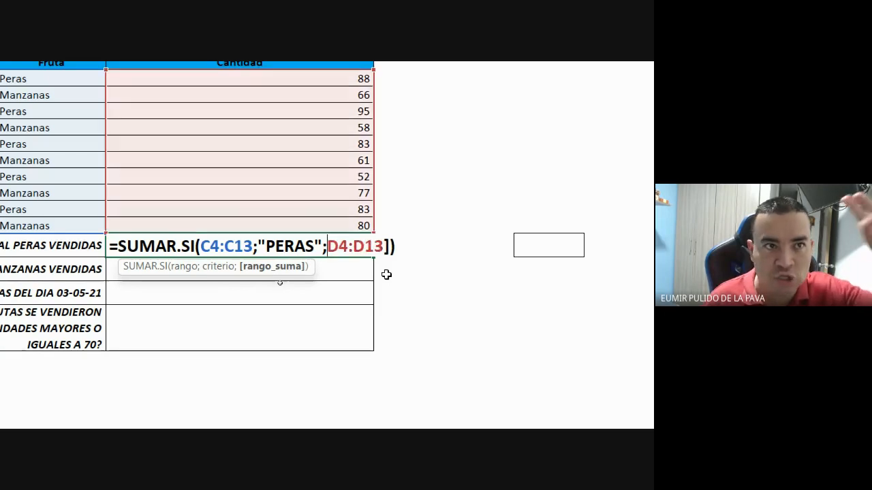
key("Delete")
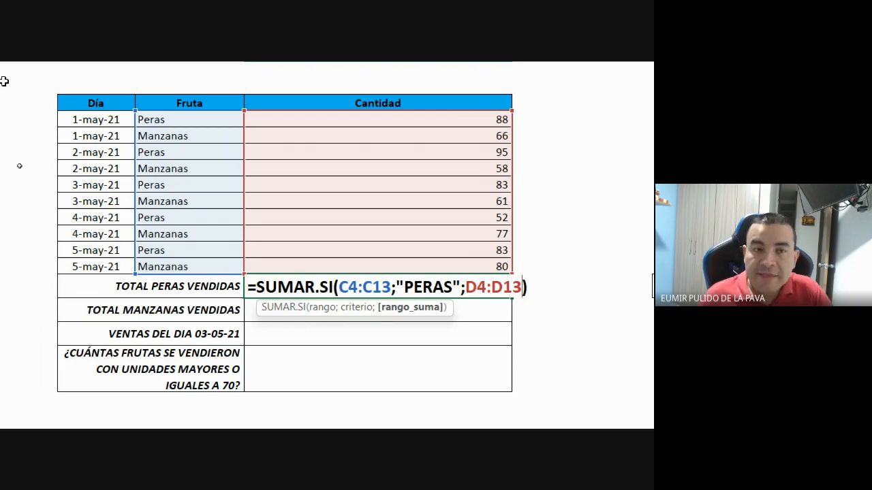
key("Return")
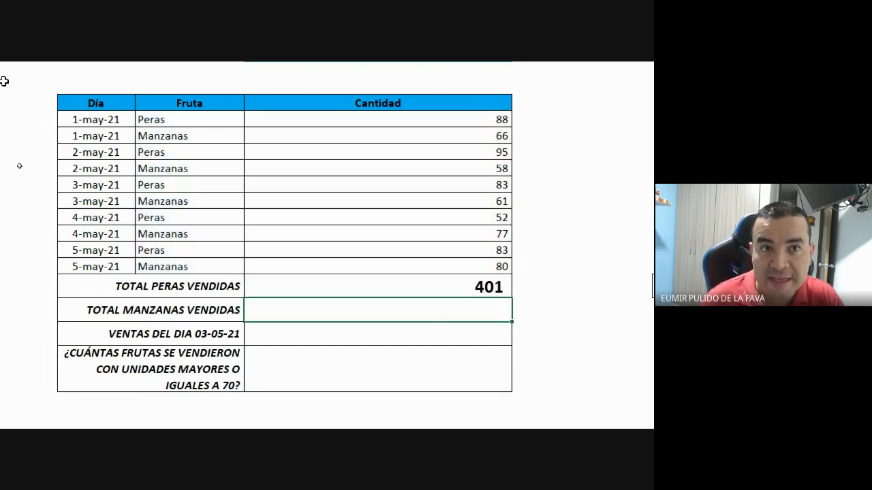
- Return the screen magnification to 100% and switch to the Google Meet call to check its messages
left_click(402, 338)
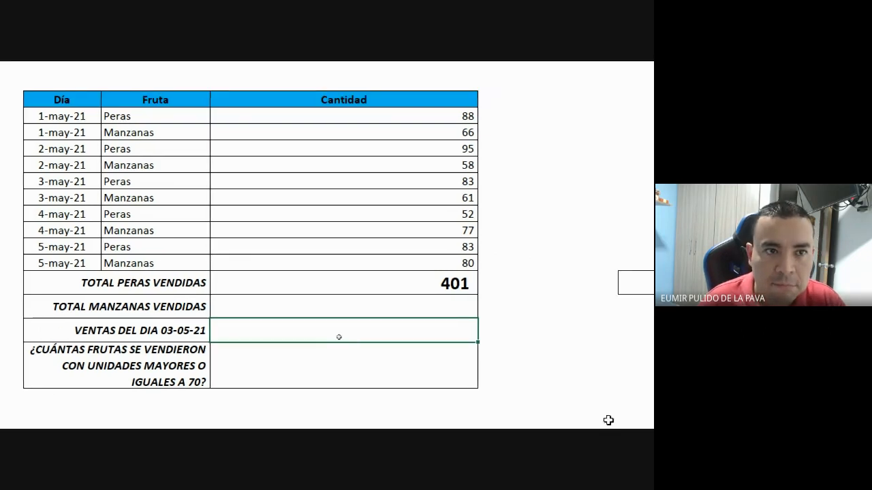
left_click(455, 421)
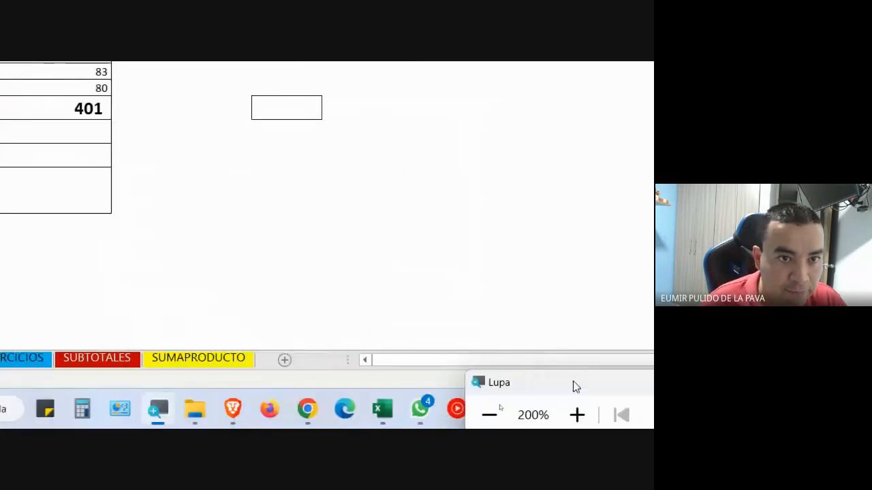
left_click(488, 416)
mouse_move(371, 419)
left_click(334, 371)
left_click(572, 407)
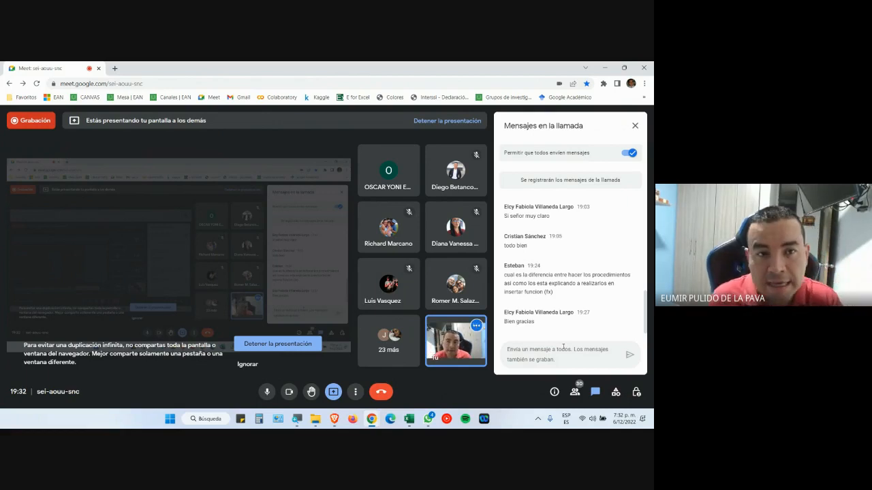
- Minimize the magnifier window and switch back to the Funciones_matematicas_y_trigonometricas.xlsx workbook in Excel
key("super+plus")
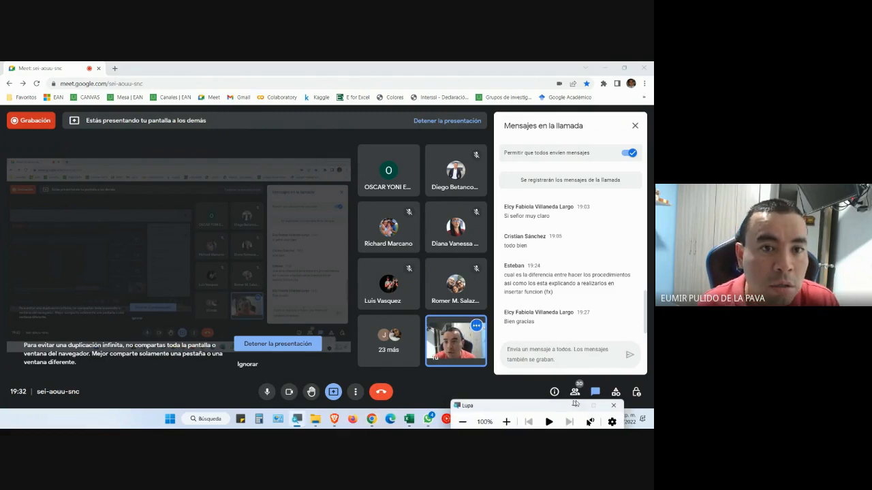
left_click(576, 407)
mouse_move(409, 419)
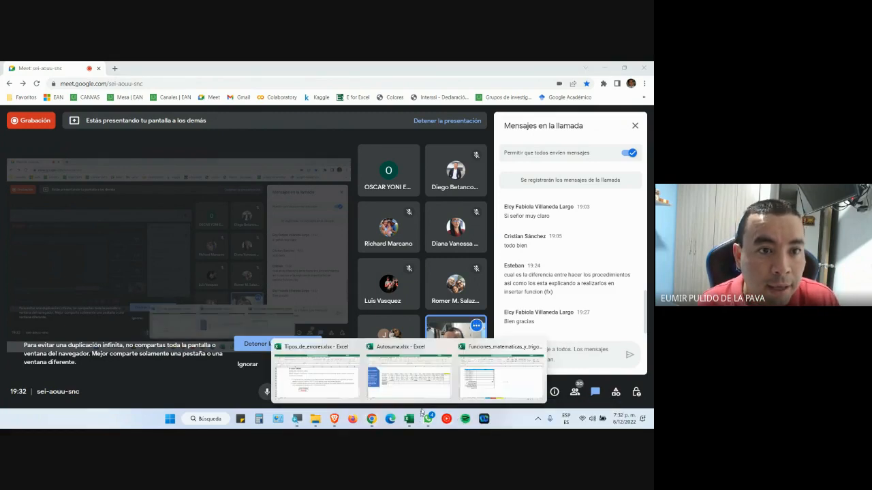
left_click(489, 385)
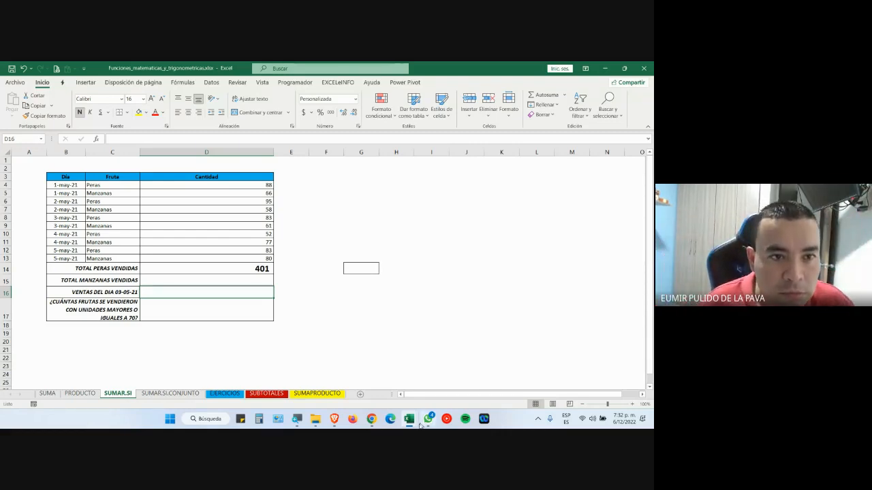
- Switch to the Google Meet call and look through its whole participant list
mouse_move(372, 420)
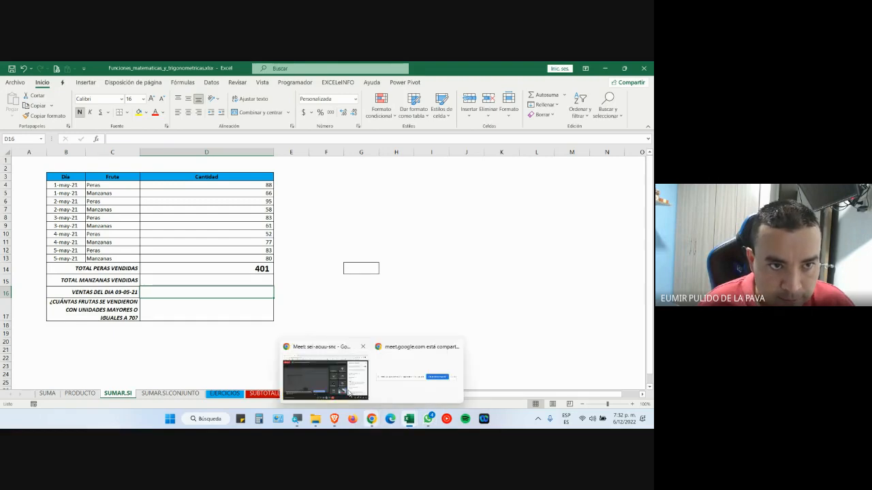
left_click(328, 376)
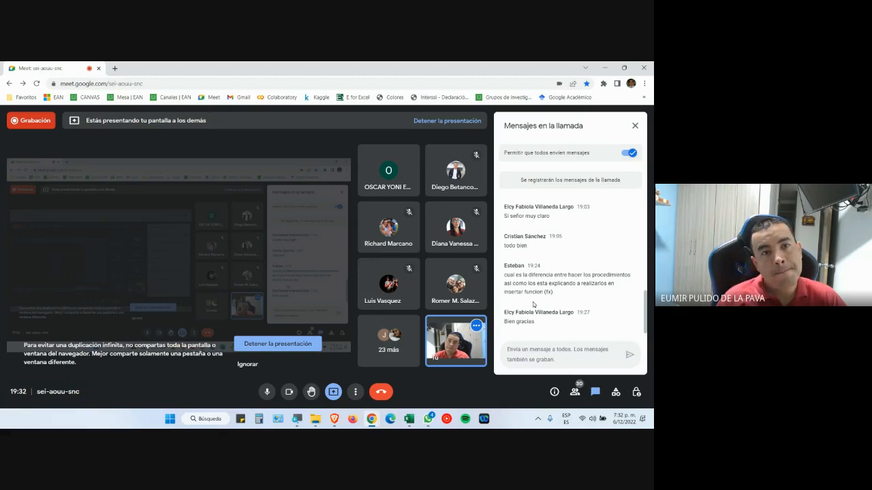
left_click(575, 392)
scroll(600, 330, "down", 5)
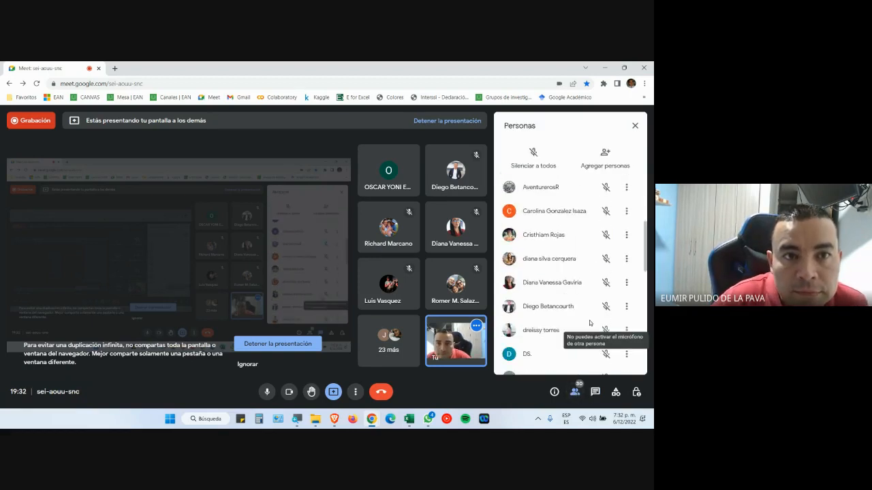
scroll(590, 323, "down", 1)
scroll(590, 323, "down", 2)
scroll(590, 323, "down", 1)
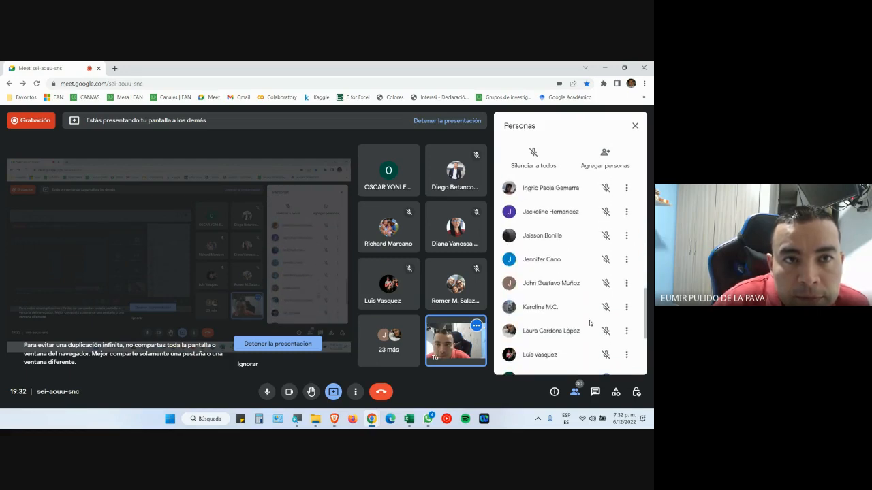
scroll(590, 322, "down", 1)
scroll(589, 323, "down", 2)
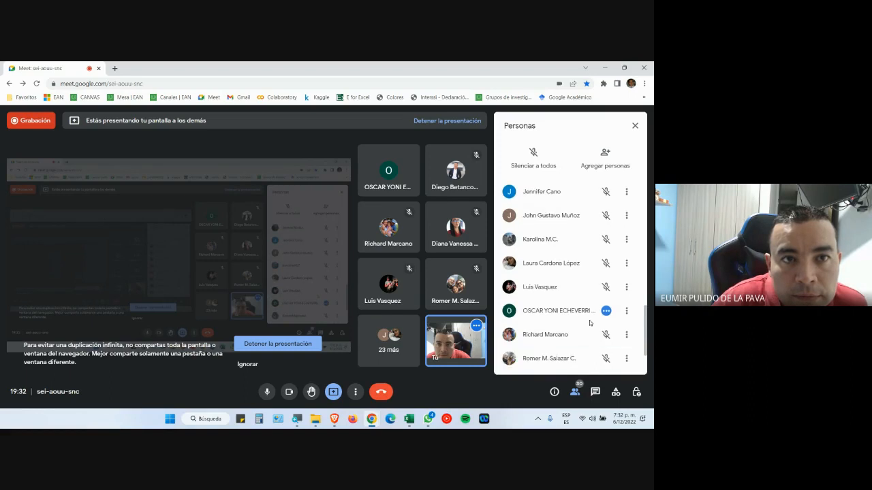
scroll(590, 323, "down", 2)
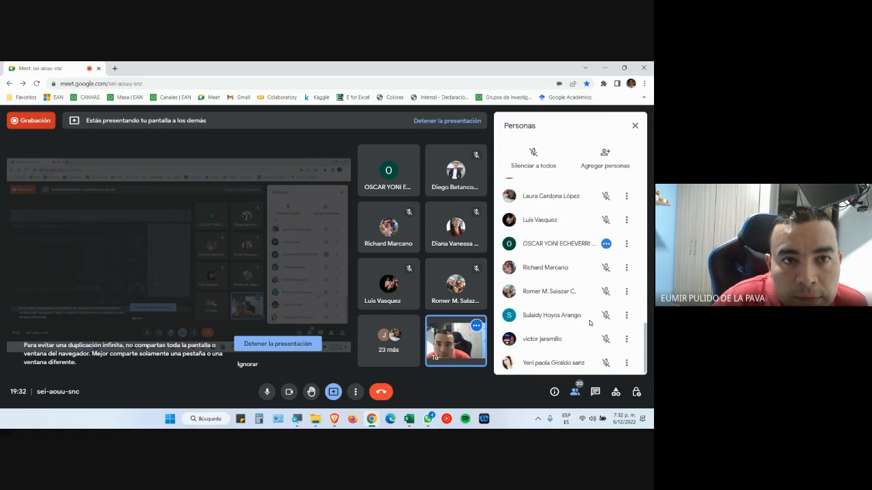
- Switch to the Funciones_matematicas_y_trigonometricas.xlsx workbook in Excel, view the PRODUCTO sheet and return to the SUMAR.SI sheet
scroll(590, 323, "up", 2)
scroll(590, 323, "down", 2)
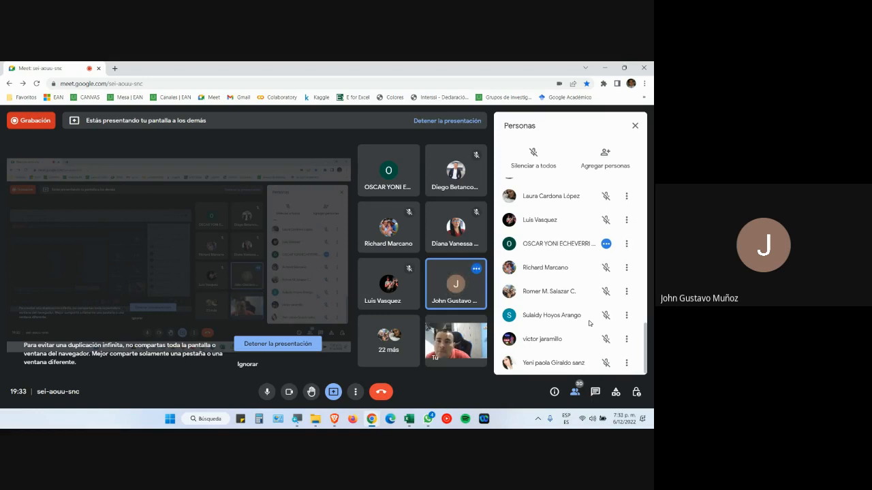
left_click(409, 419)
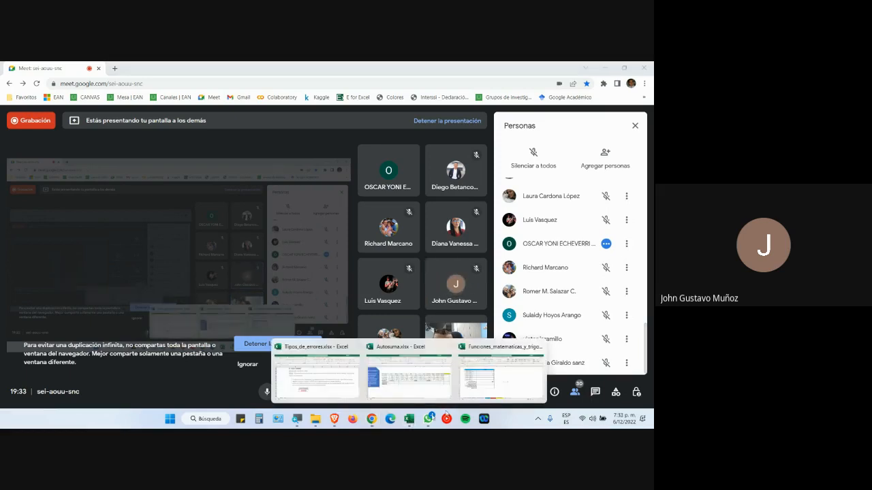
left_click(501, 374)
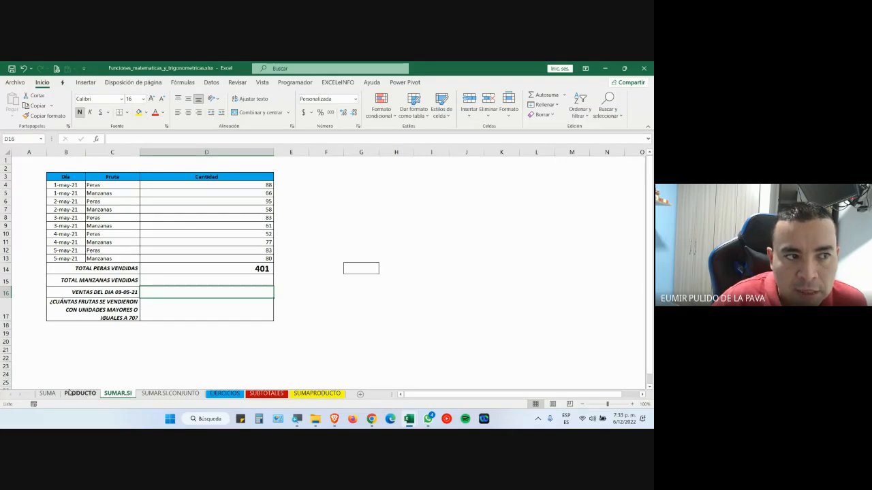
left_click(89, 394)
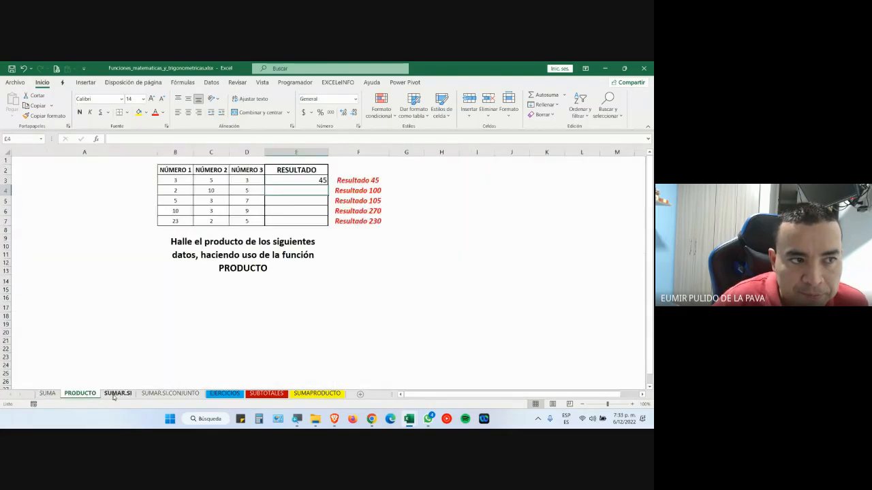
left_click(114, 395)
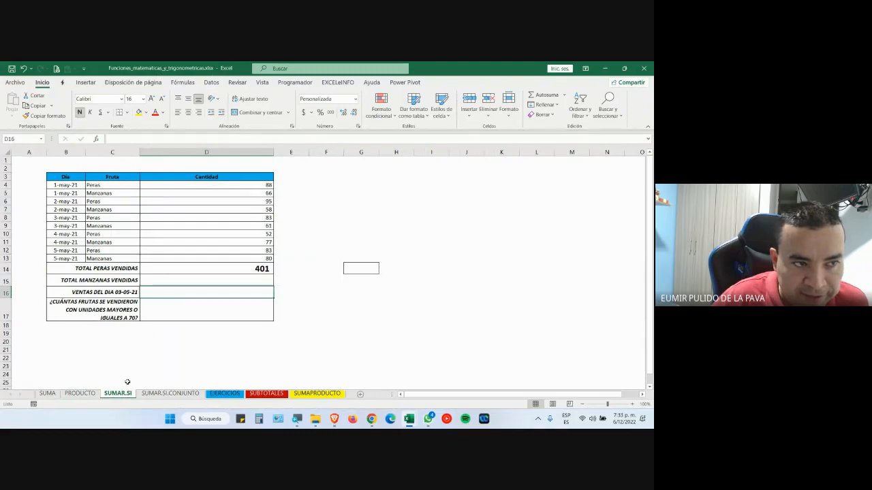
- Switch to the Google Meet call, read its in-call messages and return to the Funciones_matematicas_y_trigonometricas.xlsx workbook in Excel
left_click(371, 418)
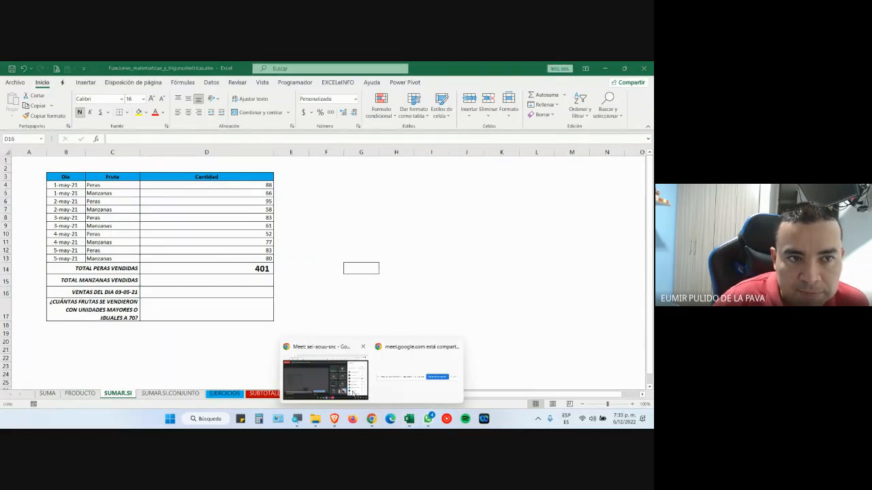
left_click(334, 379)
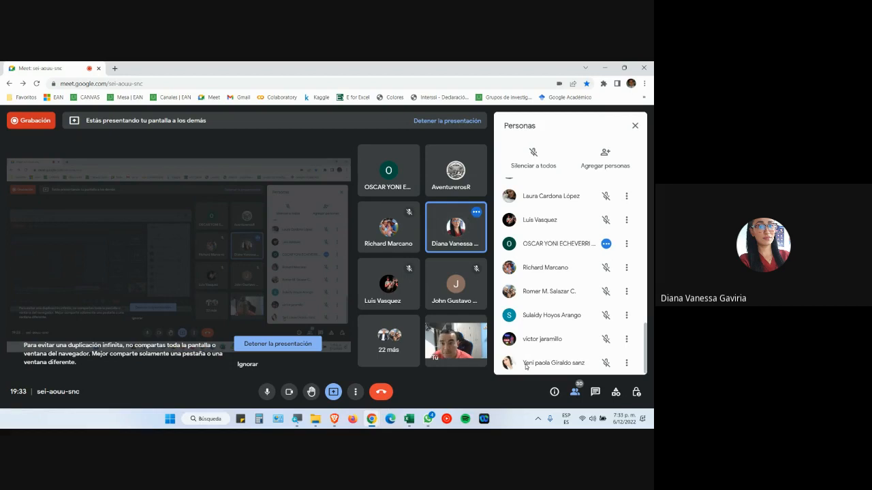
left_click(595, 393)
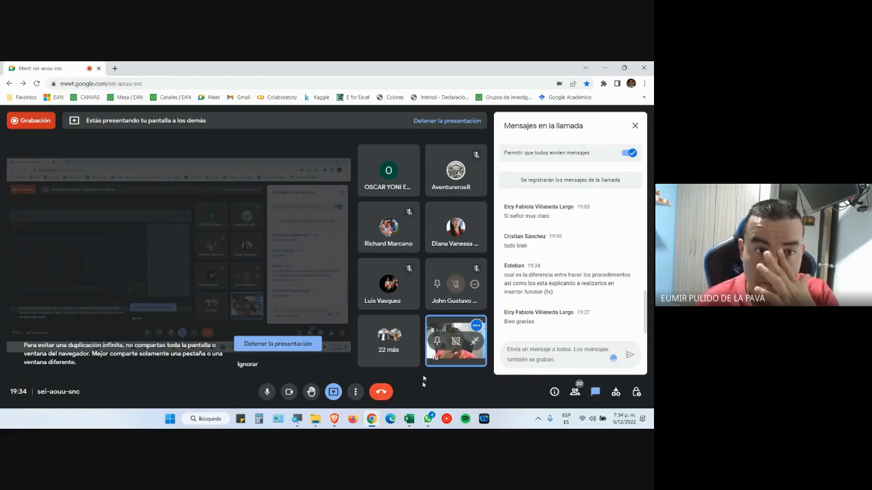
mouse_move(406, 423)
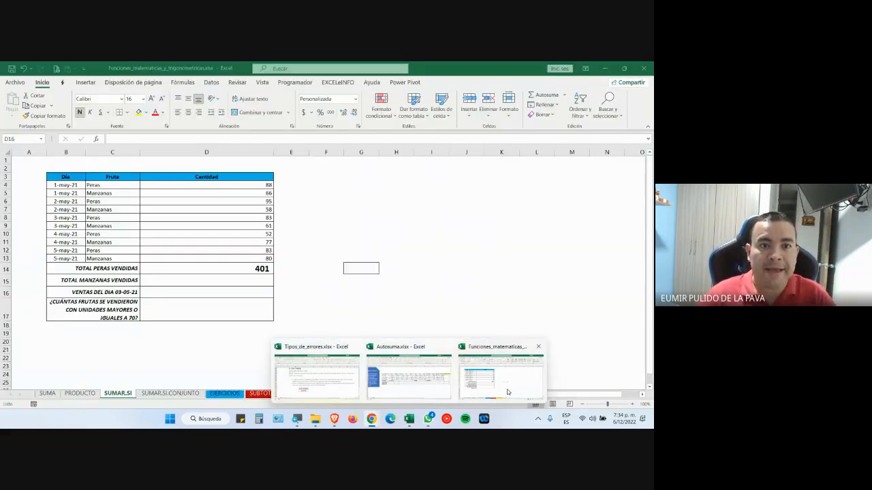
left_click(508, 393)
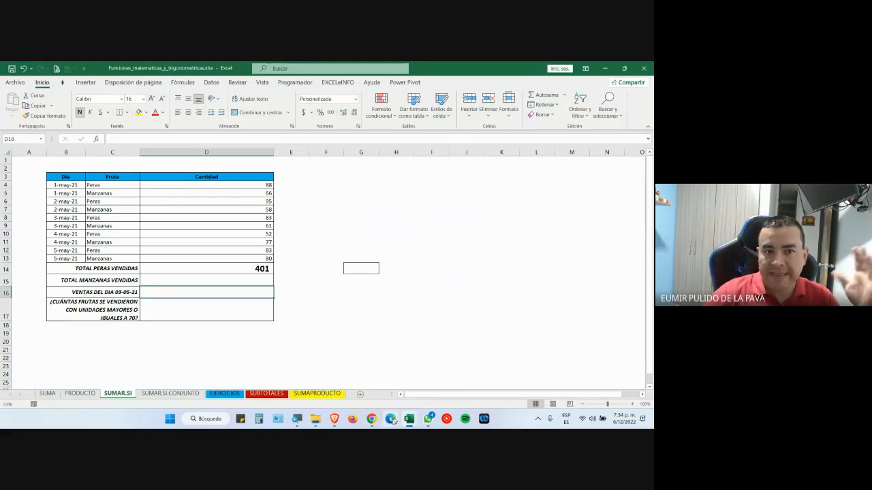
- Switch to the Google Meet call and look through its full participant list from beginning to end
mouse_move(371, 419)
left_click(342, 379)
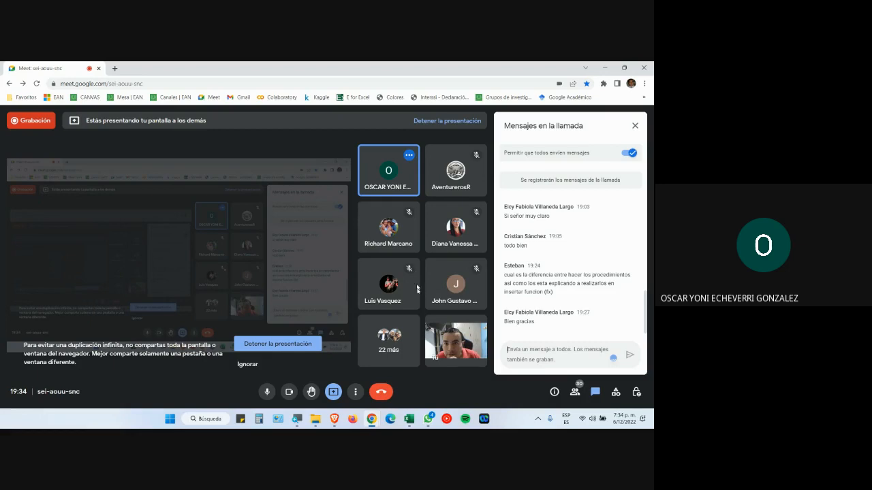
left_click(574, 391)
scroll(557, 278, "up", 10)
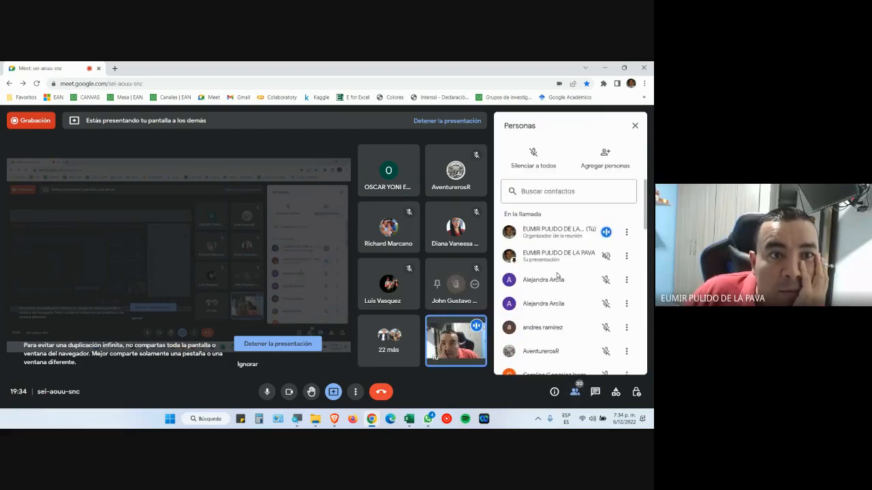
scroll(557, 279, "down", 2)
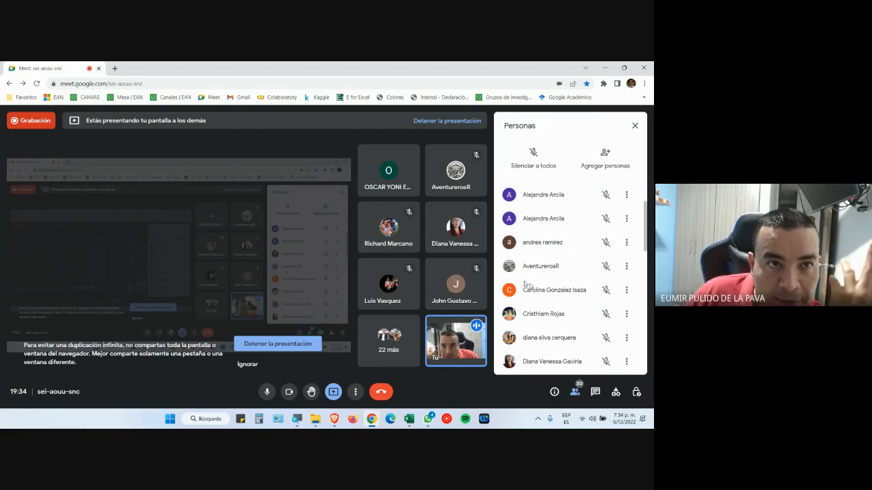
scroll(584, 318, "down", 1)
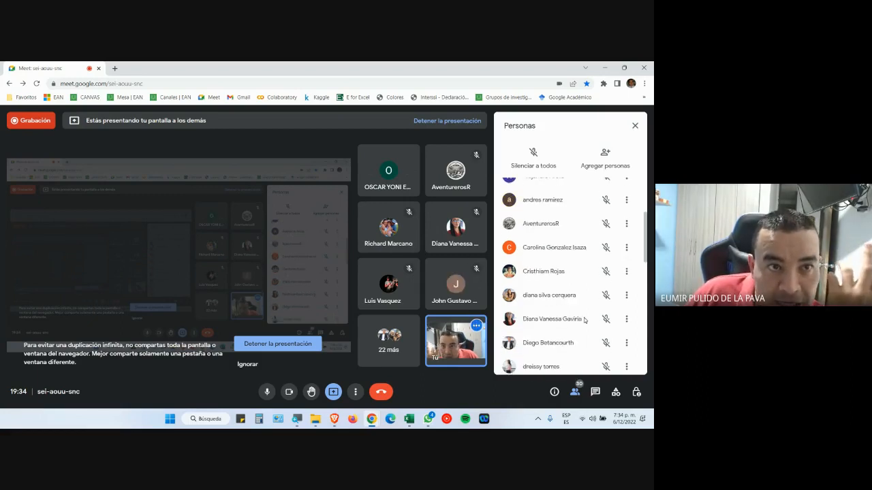
scroll(562, 278, "down", 2)
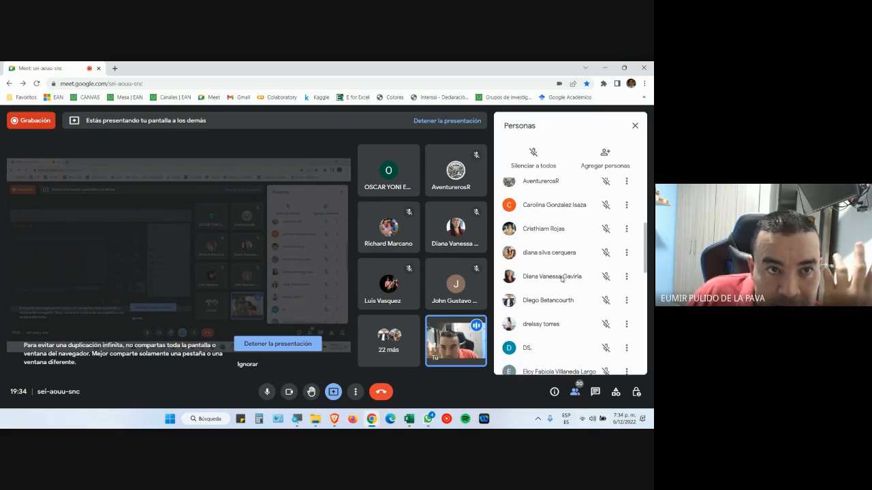
scroll(553, 312, "down", 1)
scroll(553, 313, "down", 1)
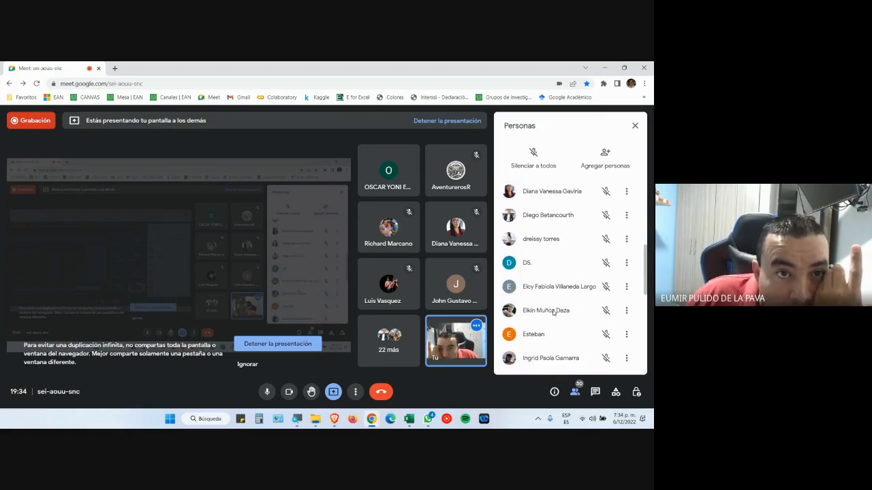
scroll(571, 306, "down", 1)
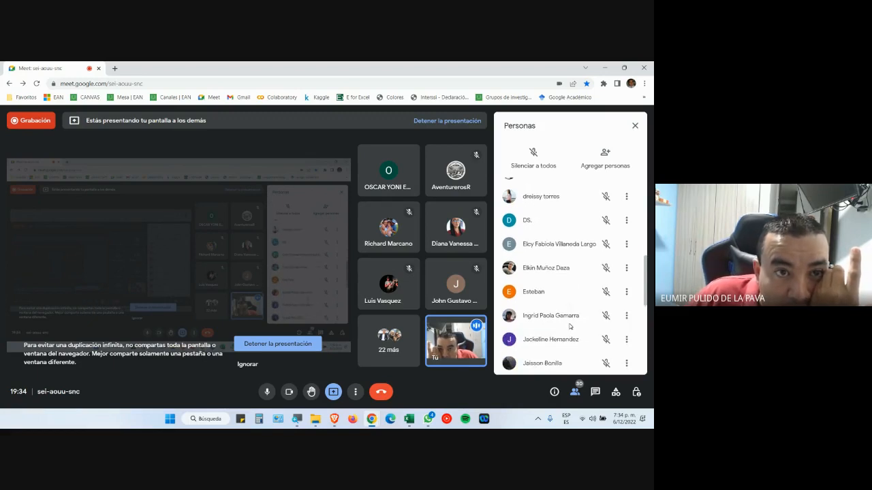
scroll(570, 327, "down", 1)
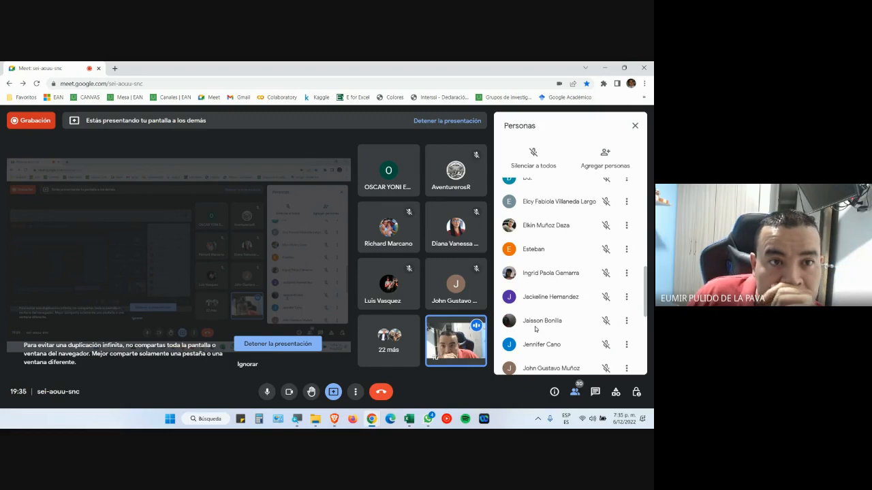
scroll(545, 341, "down", 3)
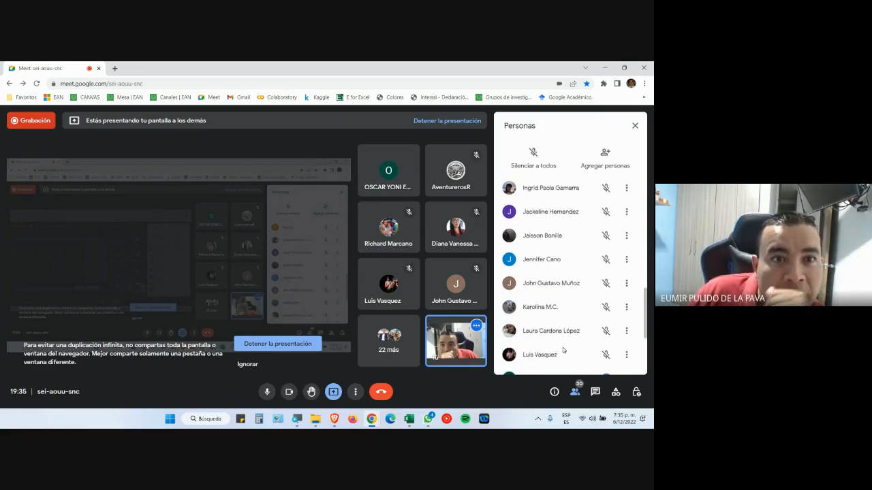
scroll(562, 350, "down", 1)
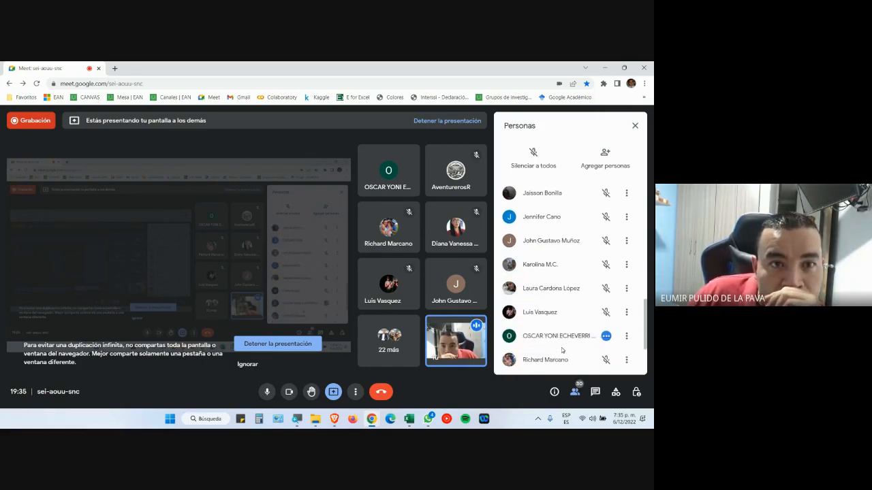
scroll(565, 327, "down", 1)
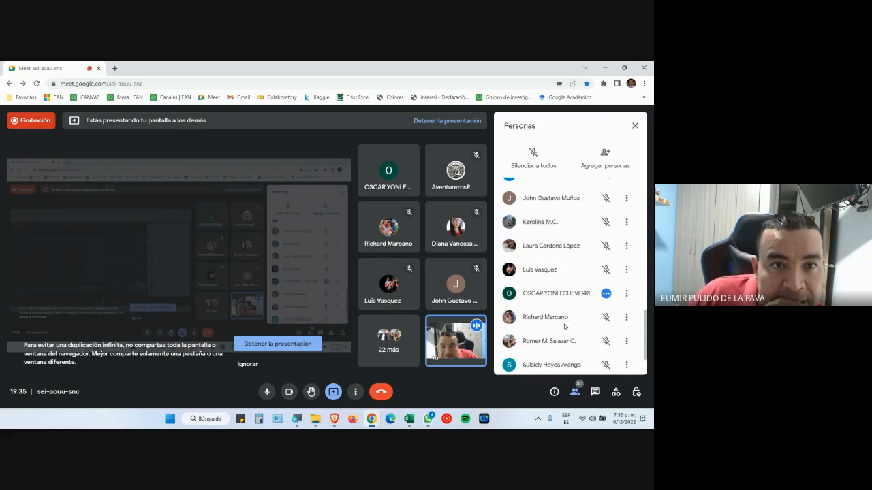
scroll(564, 327, "down", 1)
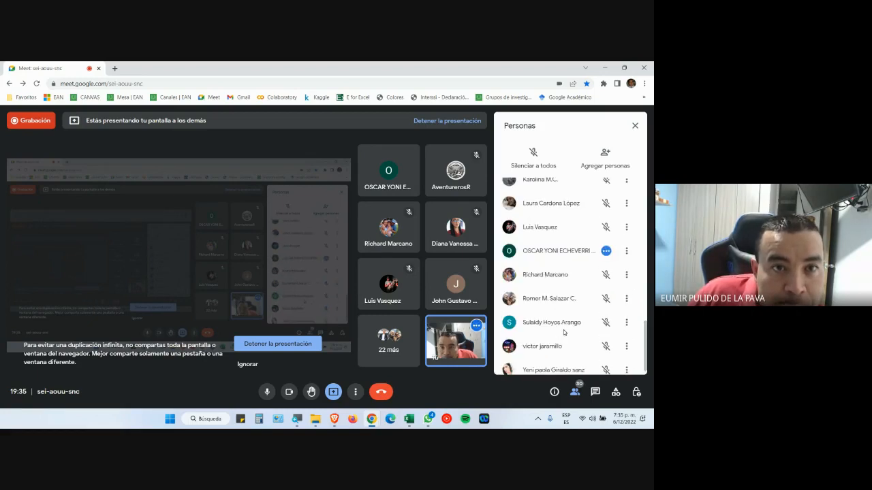
scroll(555, 327, "down", 1)
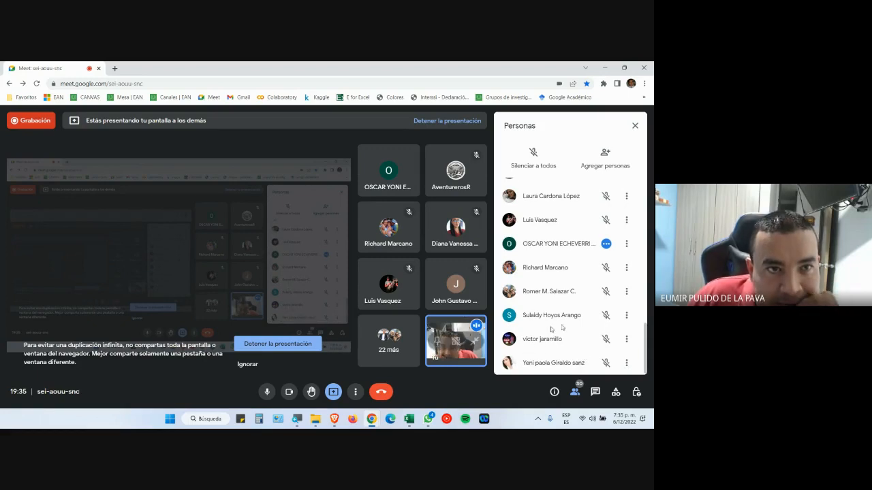
scroll(572, 322, "up", 5)
scroll(570, 321, "up", 5)
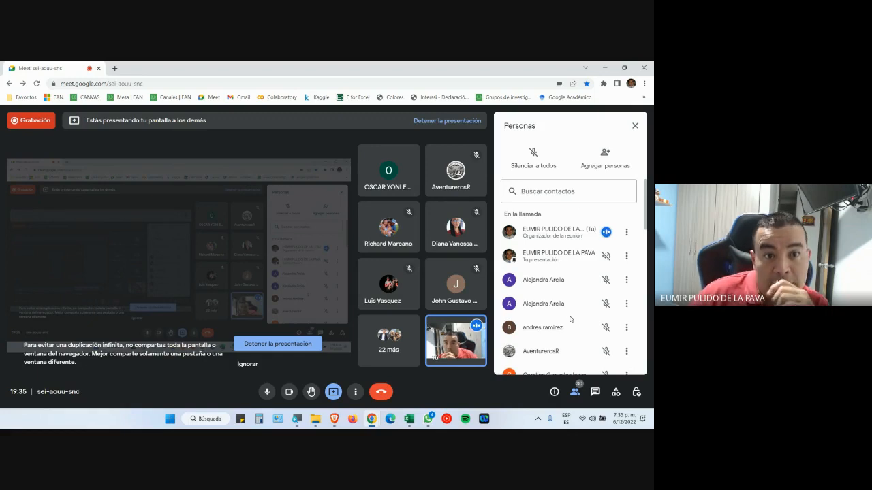
scroll(565, 314, "down", 5)
scroll(541, 296, "down", 3)
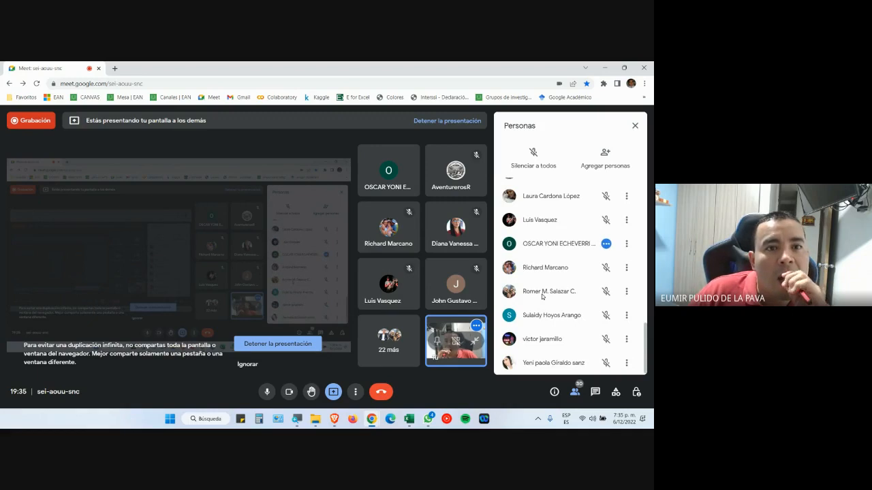
scroll(542, 295, "up", 4)
scroll(546, 296, "up", 4)
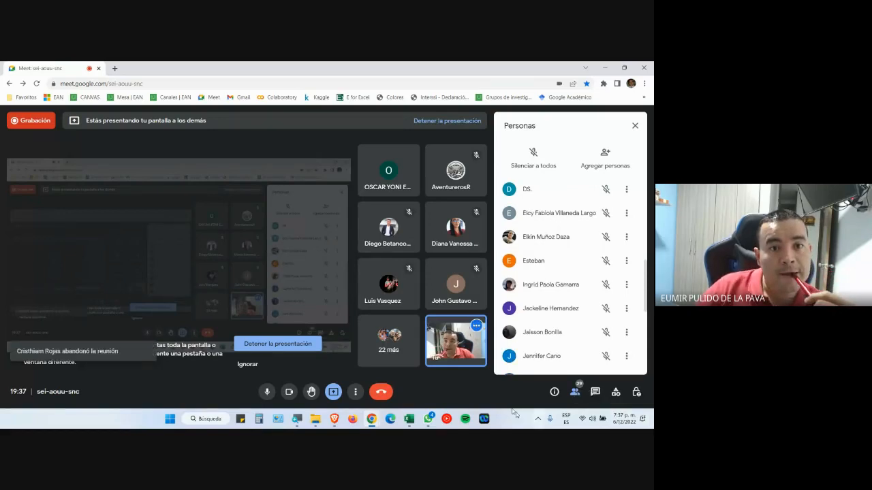
- Glance at the SUMAR.SI sheet in Excel, switch back to the Google Meet call and replace the participant list with the in-call messages
mouse_move(409, 419)
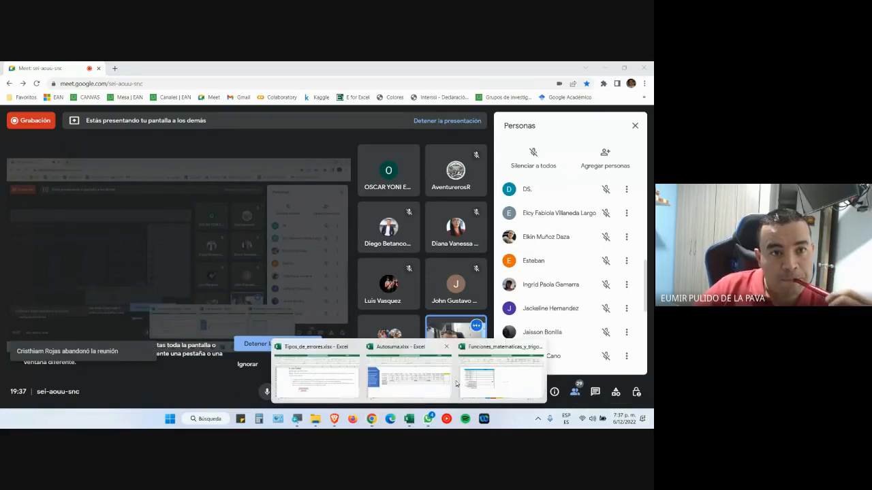
left_click(478, 382)
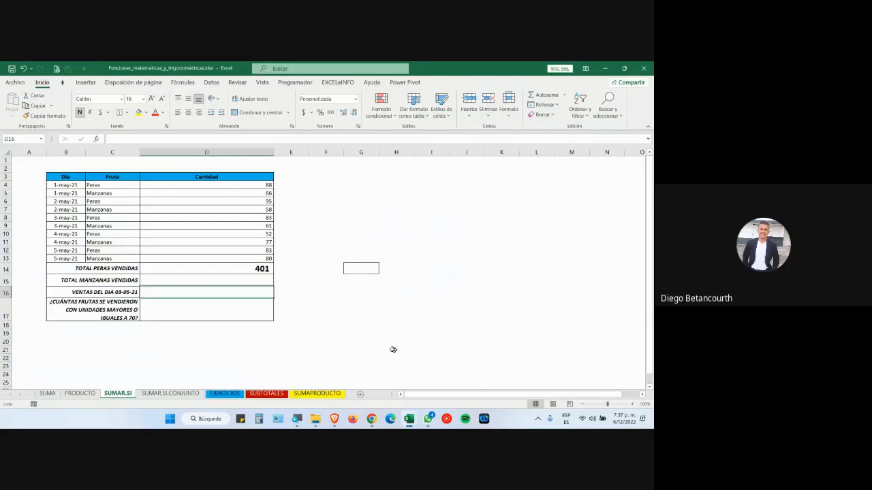
mouse_move(371, 419)
left_click(324, 371)
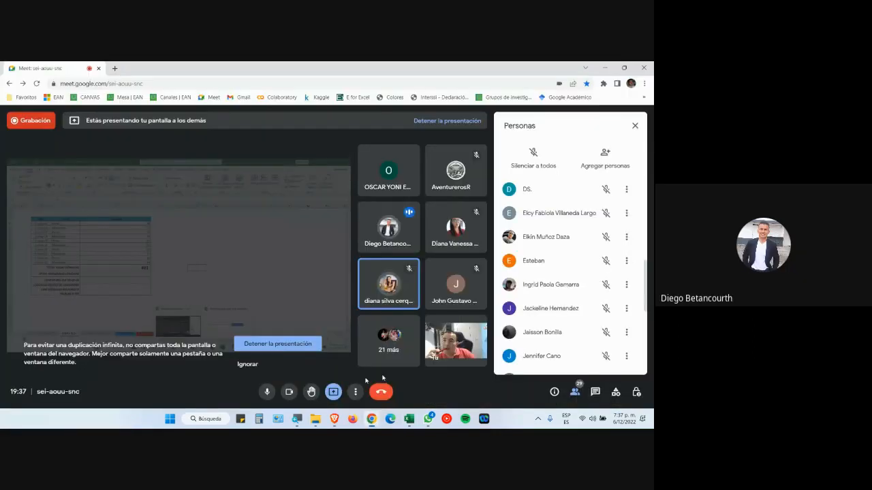
left_click(575, 394)
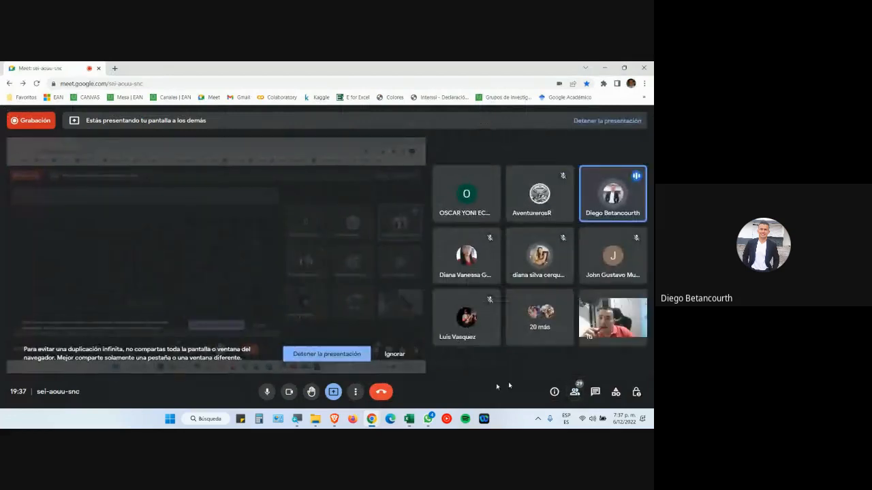
left_click(595, 393)
- Switch back to the Funciones_matematicas_y_trigonometricas.xlsx workbook and copy the formatting of D14 onto D15
mouse_move(409, 419)
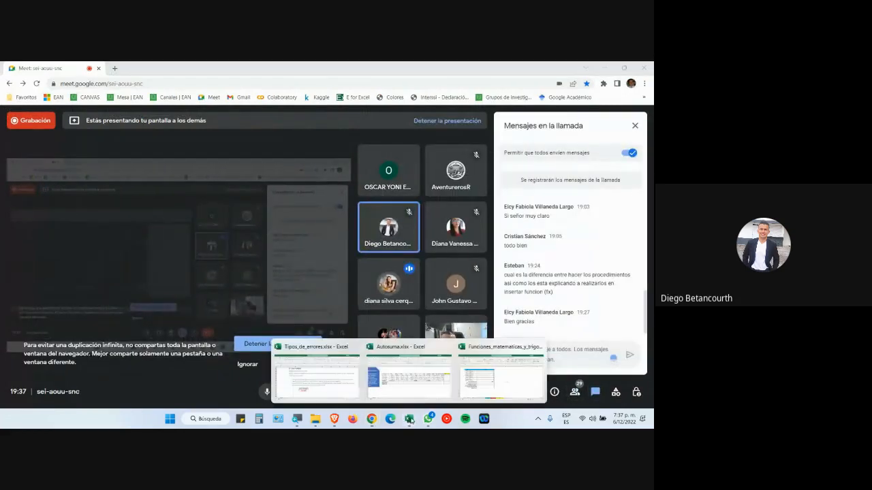
left_click(479, 381)
left_click(244, 279)
left_click(253, 268)
left_click(44, 116)
mouse_move(218, 279)
left_mouse_down()
mouse_move(226, 308)
mouse_move(241, 279)
left_mouse_up()
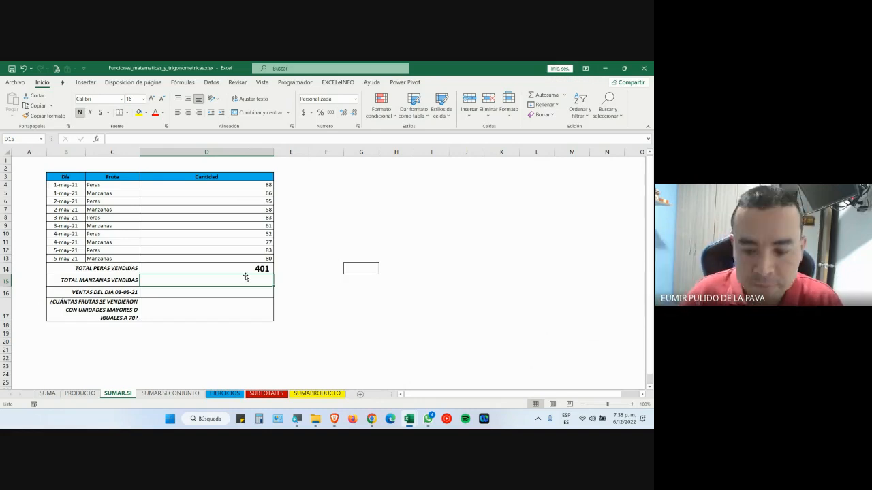
- Total the apples sold in D15 with =SUMAR.SI(C4:C13;"MANZANAS";D4:D13)
type("=")
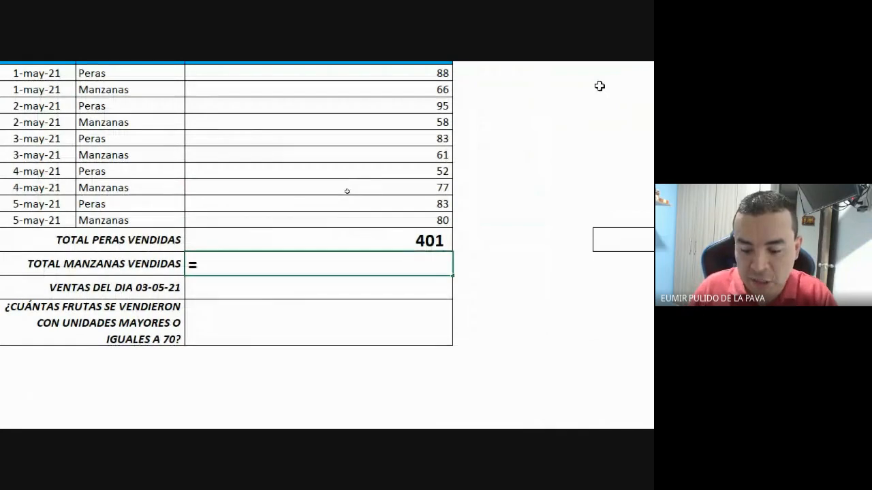
type("SUMA")
key("Down")
key("Down")
key("Down")
key("Down")
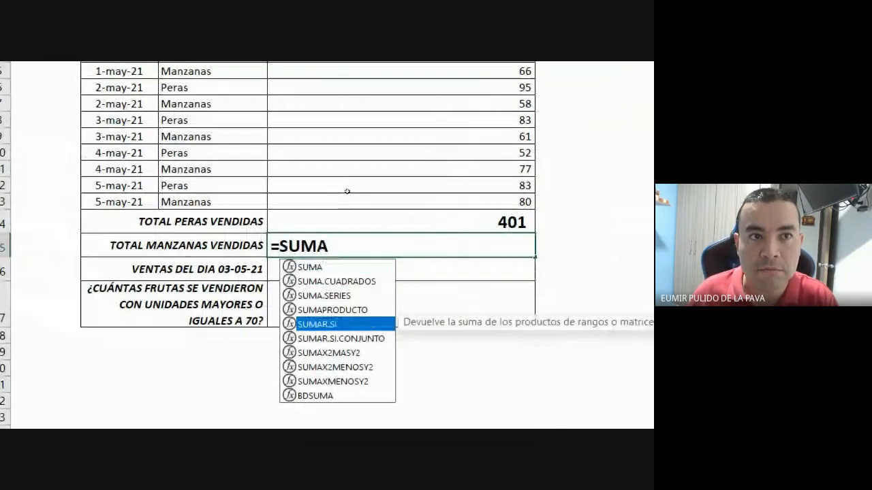
key("Tab")
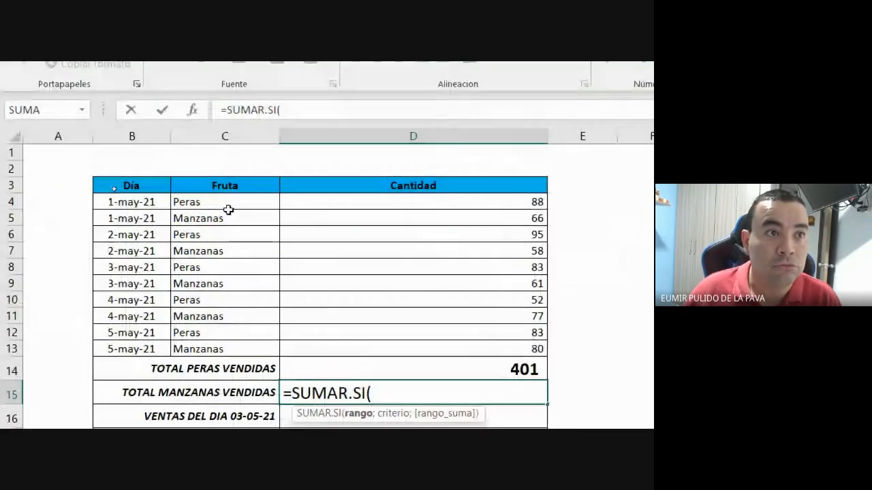
left_click_drag(229, 209, 231, 347)
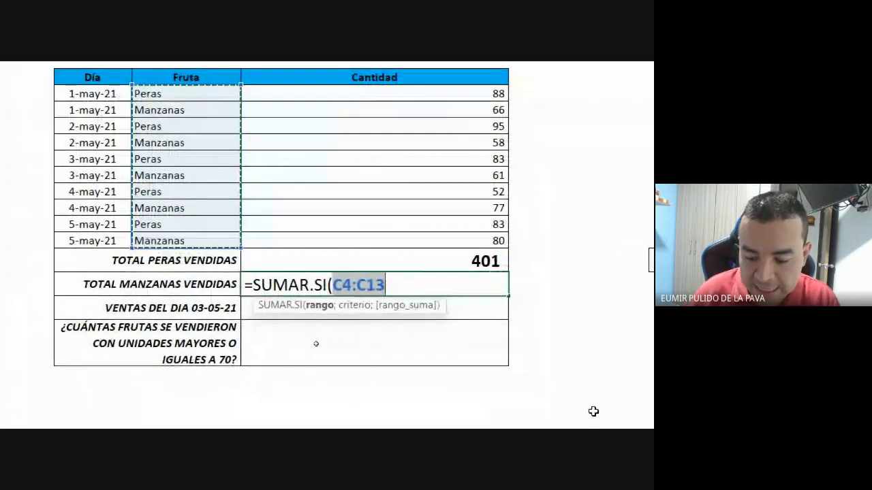
type(";\"MANZANAS\"")
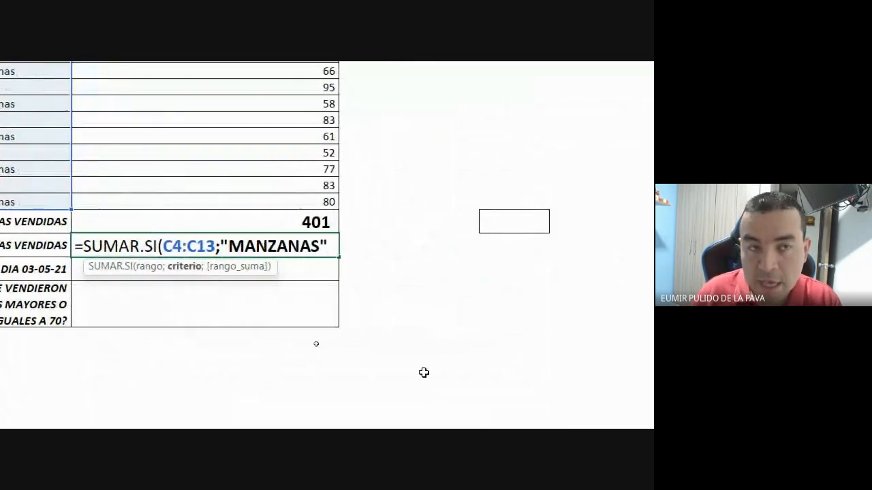
type(";")
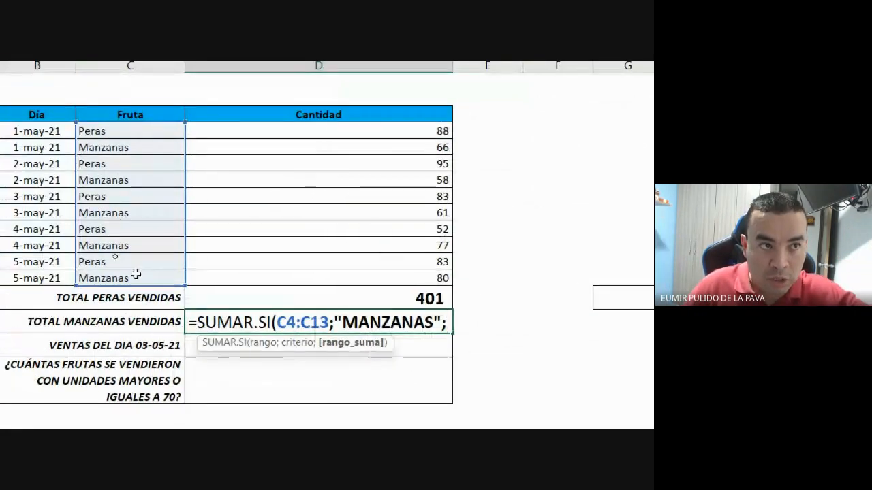
left_click_drag(259, 133, 261, 271)
type(")")
key("Return")
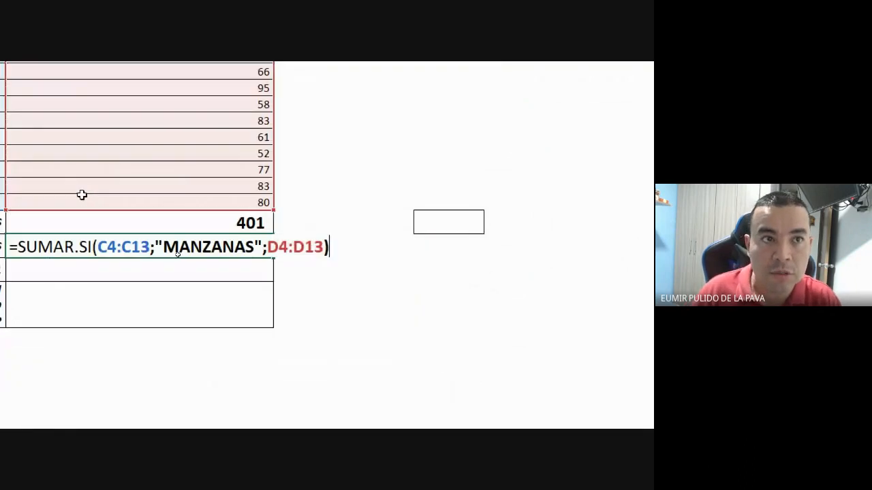
- Start a SUMAR.SI formula in D16 for the 03-05-21 sales, using the dates B4:B13 as the criteria range
type("=SUMA")
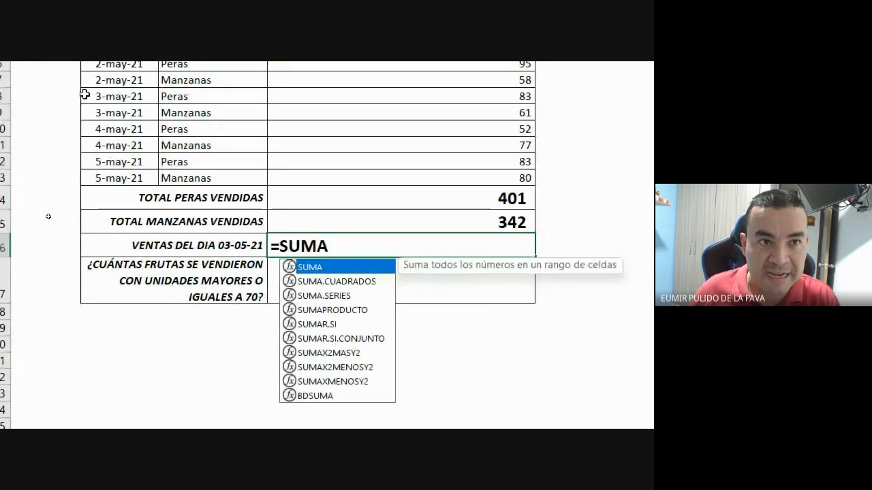
key("Down")
key("Down")
key("Down")
key("Down")
key("Tab")
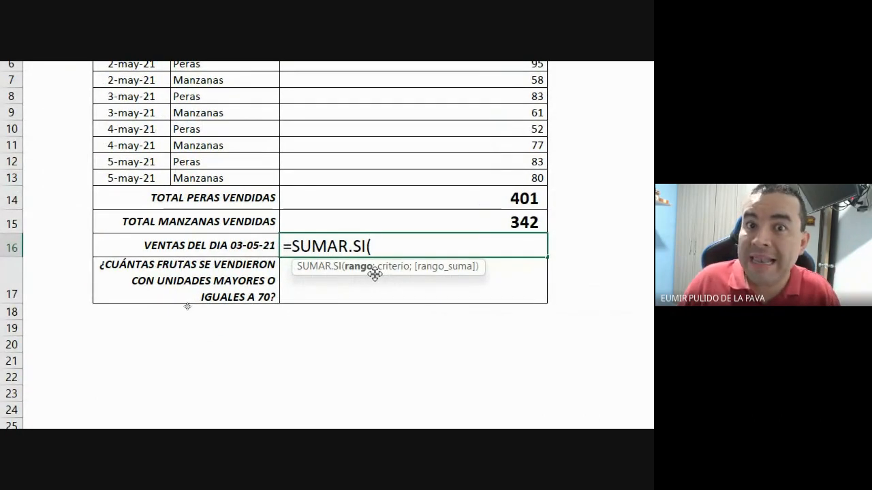
left_click_drag(130, 158, 132, 302)
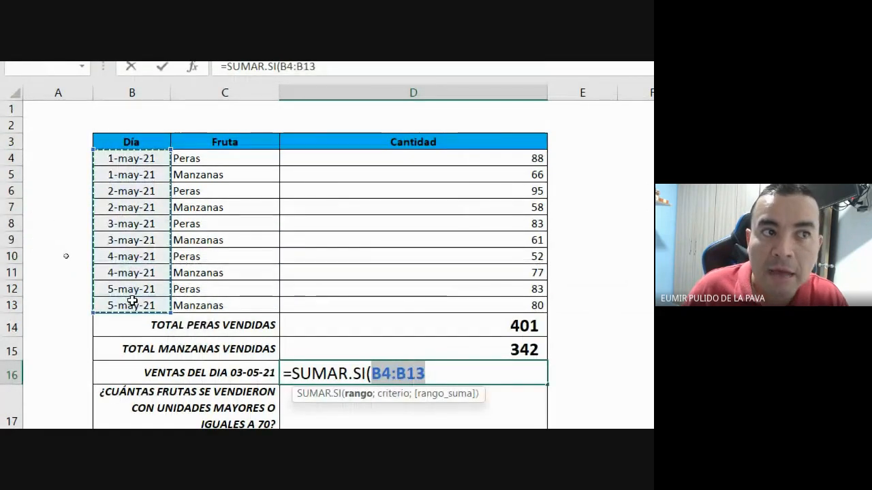
type(";\"")
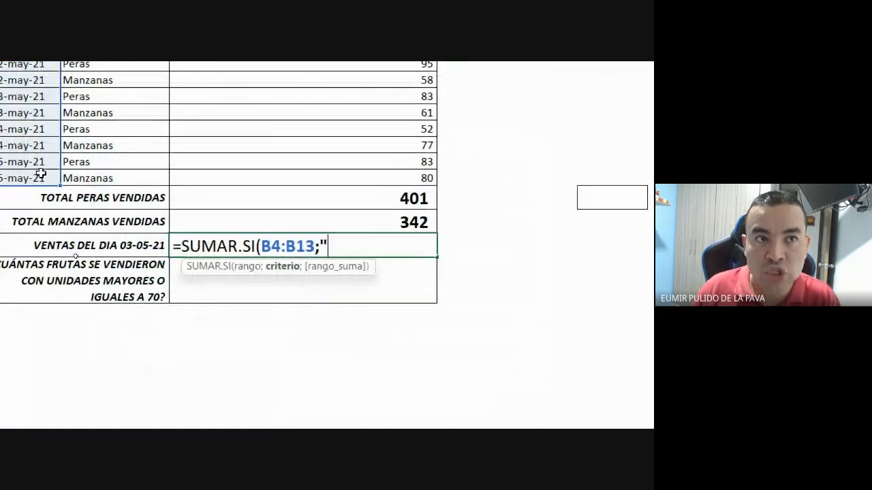
type("03-05-21")
key("BackSpace")
key("BackSpace")
key("BackSpace")
key("BackSpace")
key("BackSpace")
key("BackSpace")
key("BackSpace")
key("BackSpace")
- Enter "3/5/21" in quotation marks as the criterion of the SUMAR.SI formula in D16
type("3-/")
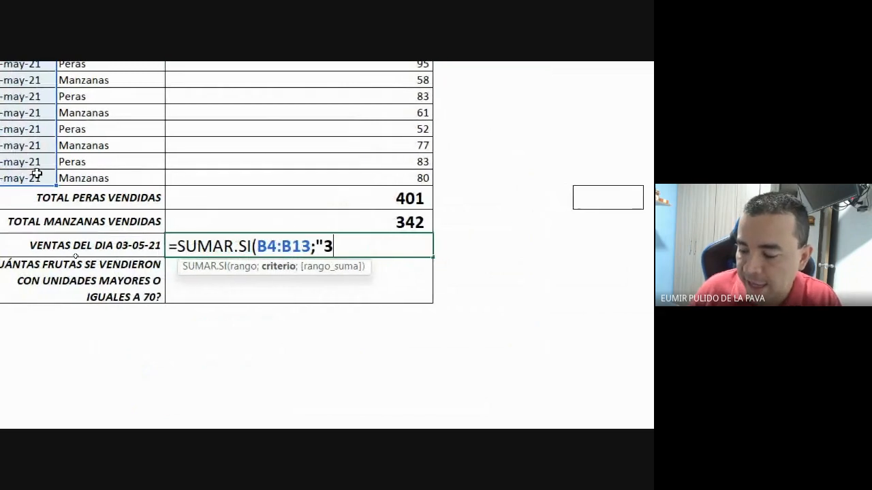
type("5/21")
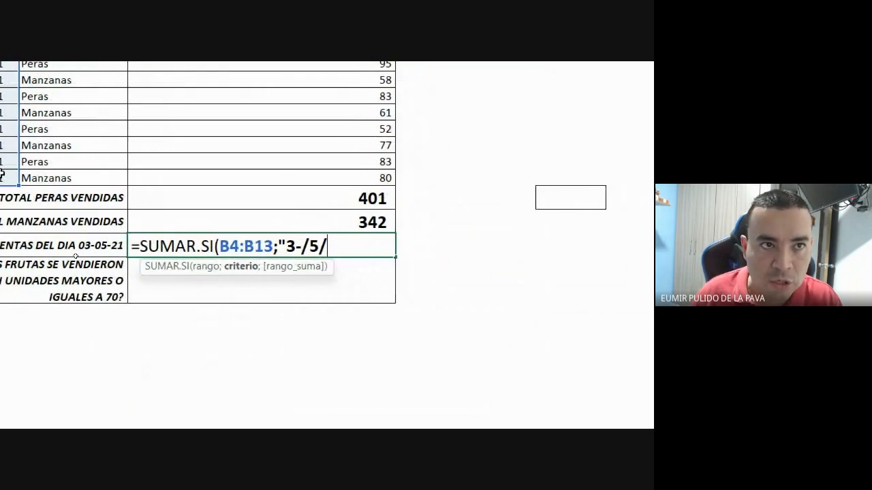
key("Return")
key("Return")
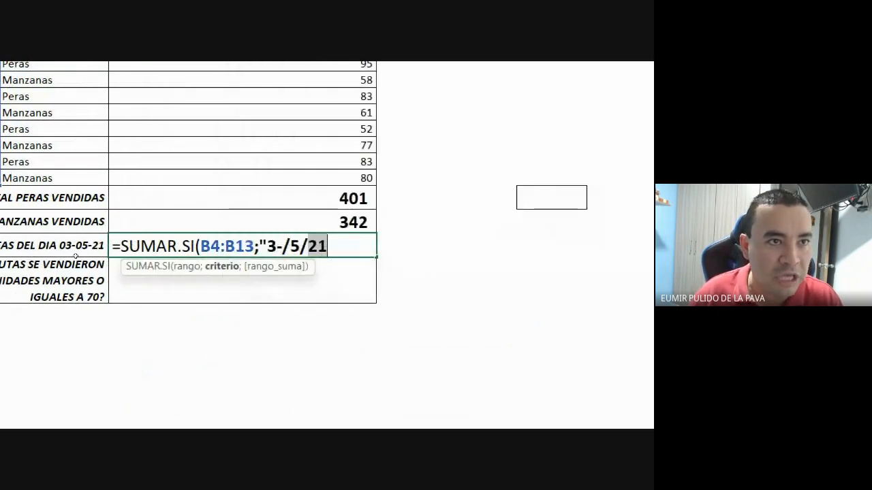
key("BackSpace")
key("BackSpace")
key("BackSpace")
key("BackSpace")
key("BackSpace")
key("BackSpace")
type("/5/21\"")
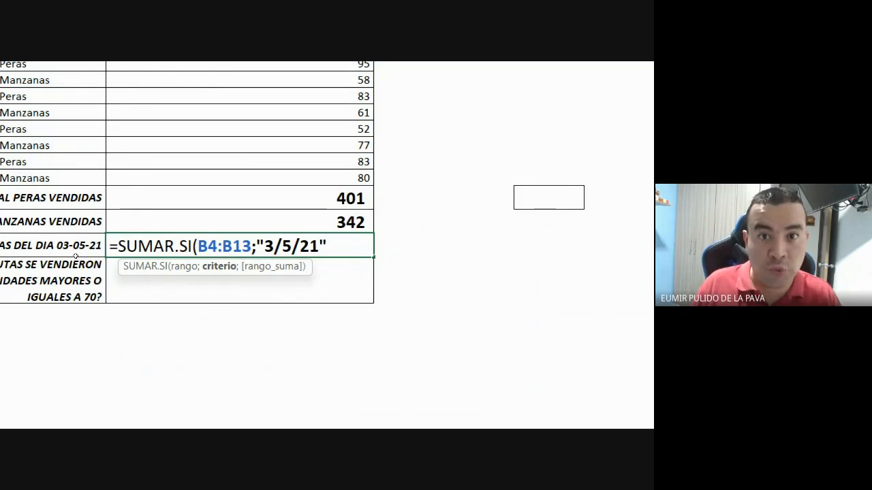
- Complete the SUMAR.SI formula in D16 with D4:D13 as the sum range
type(";")
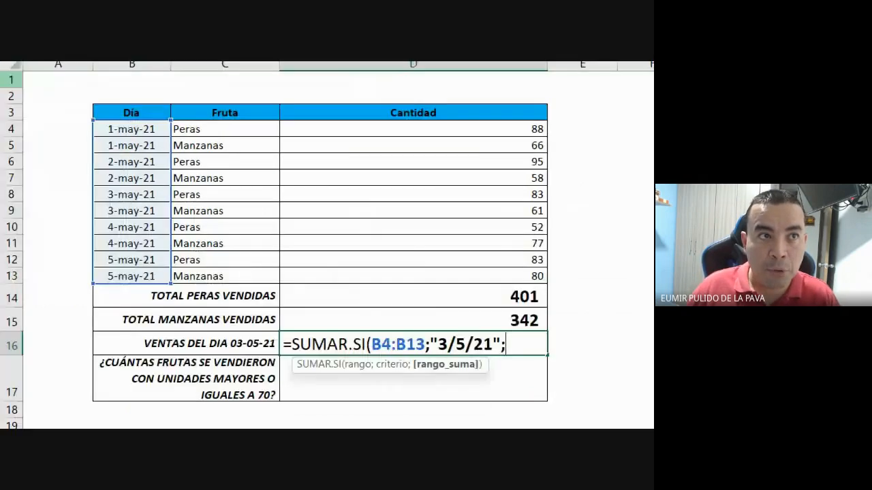
left_click_drag(376, 129, 371, 273)
type(")")
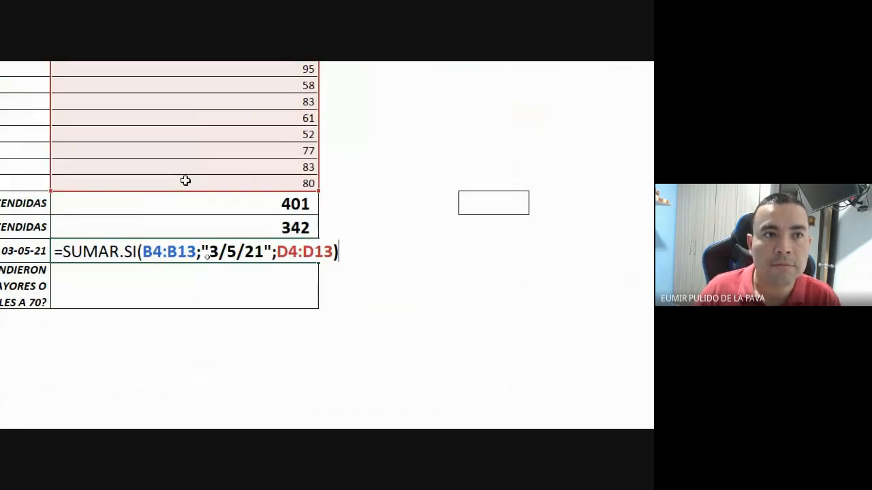
key("Return")
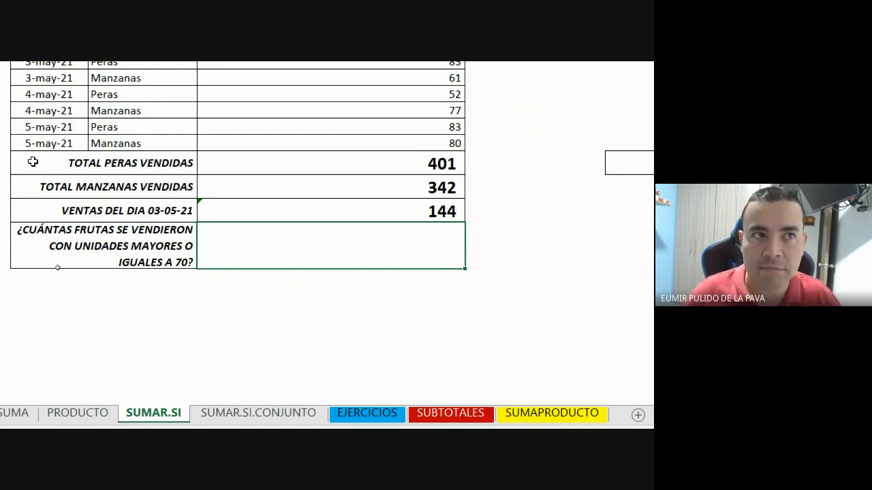
- Review the Día, Fruta and Cantidad data and select together the Cantidad cells of 70 or more: D4, D6, D8, D11, D12 and D13
scroll(95, 85, "up", 3)
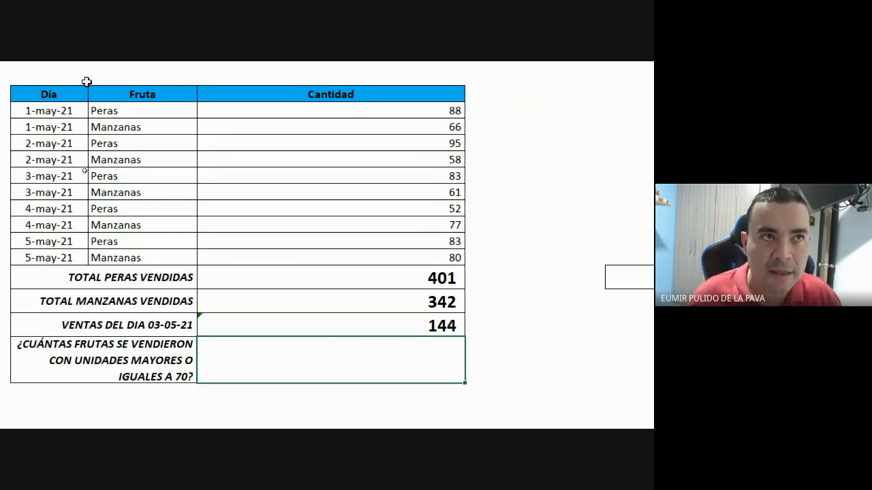
left_click_drag(51, 111, 27, 257)
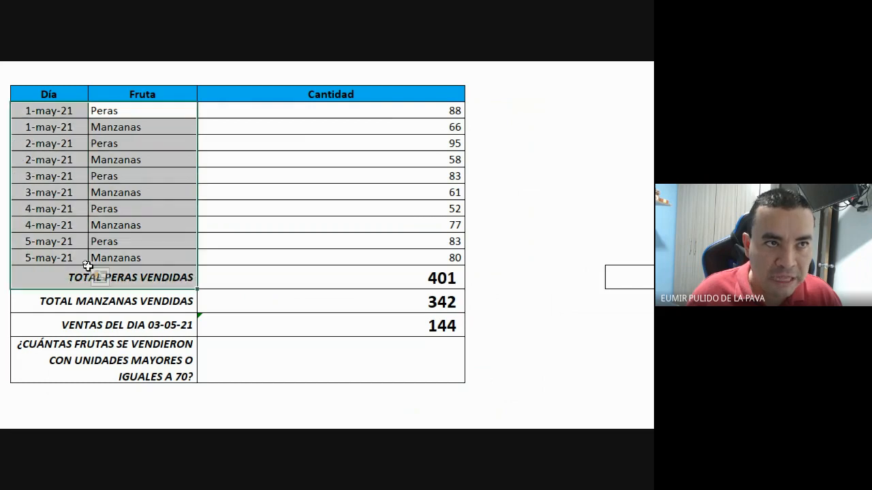
left_click_drag(285, 128, 253, 253)
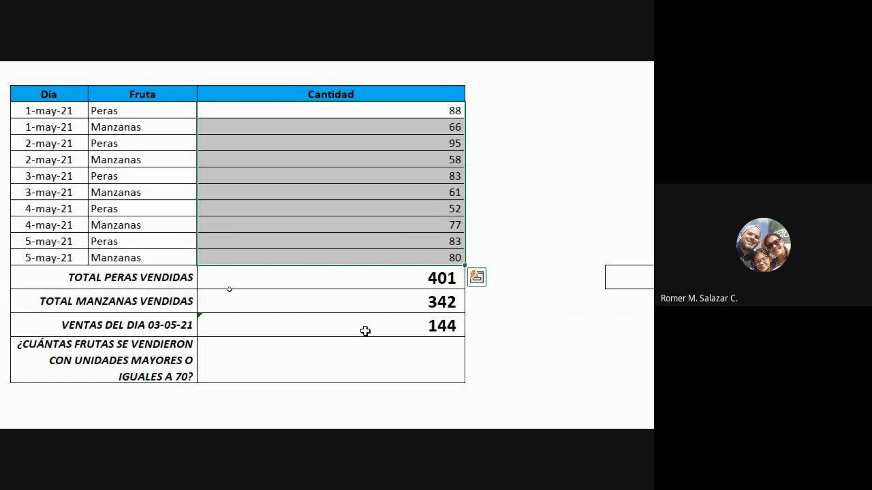
left_click(446, 128)
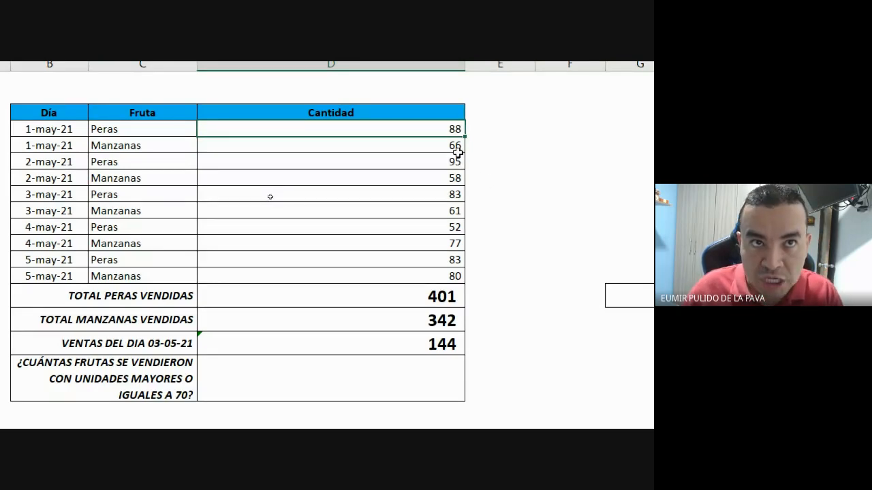
left_click(439, 162, "ctrl")
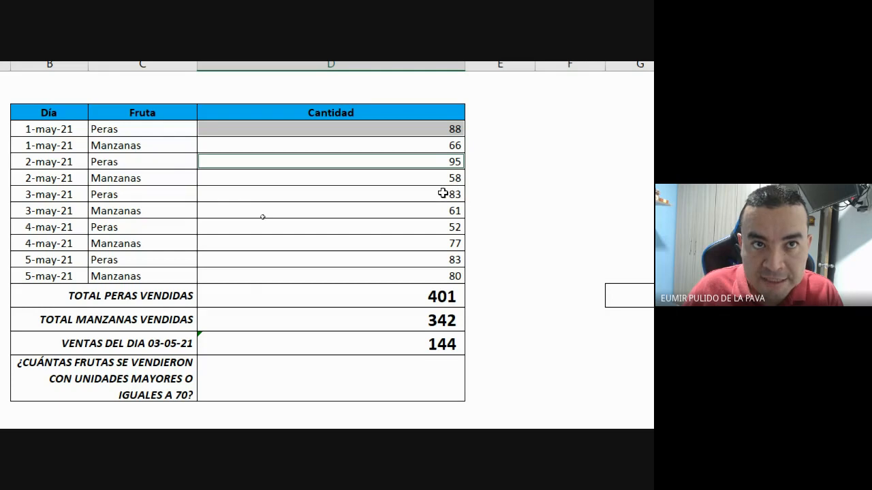
left_click(443, 194, "ctrl")
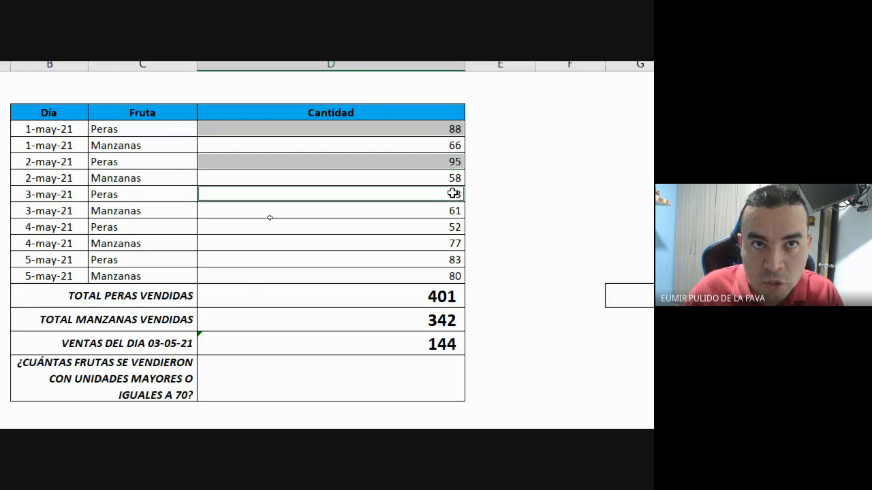
left_click(437, 244, "ctrl")
left_click(451, 259, "ctrl")
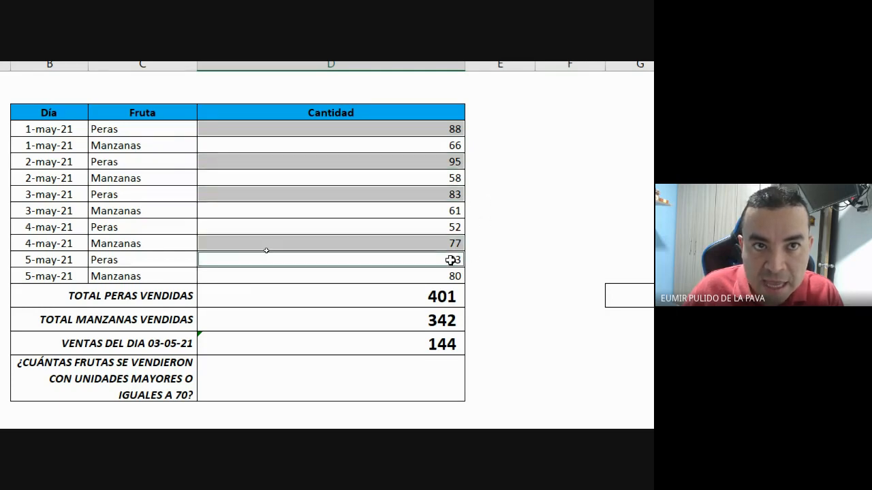
left_click(455, 276, "ctrl")
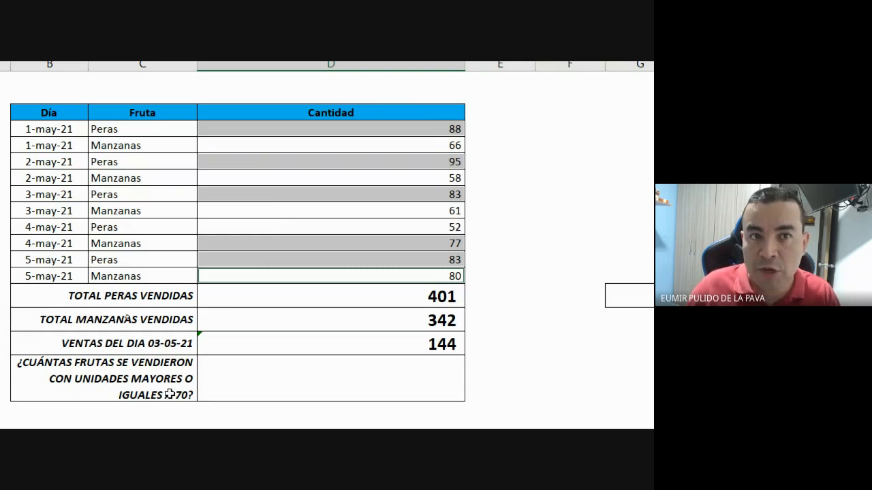
- Start a SUMAR.SI formula in D17 for the quantities of at least 70, using D4:D13 as the criteria range
left_click(371, 368)
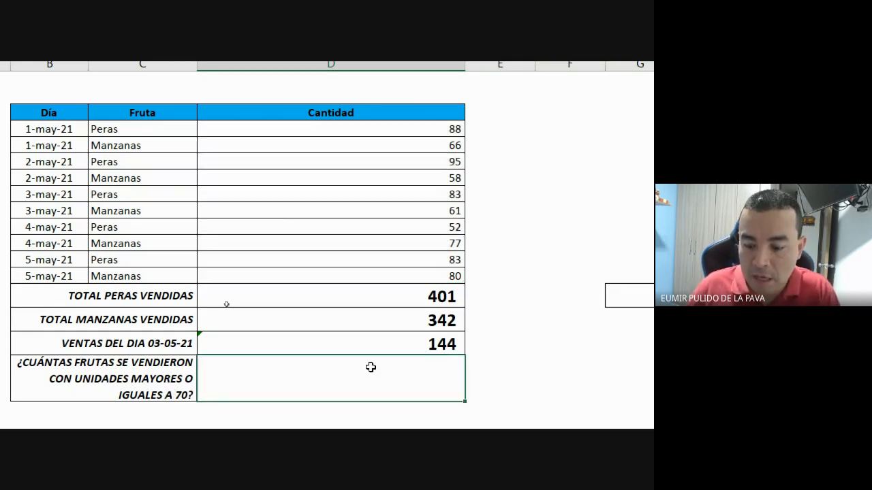
type("=SUMA")
key("Down")
key("Down")
key("Down")
key("Down")
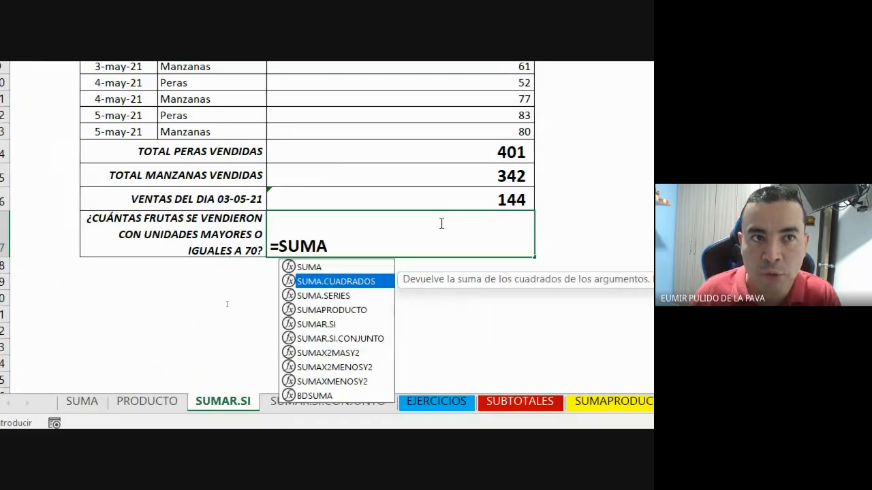
key("Tab")
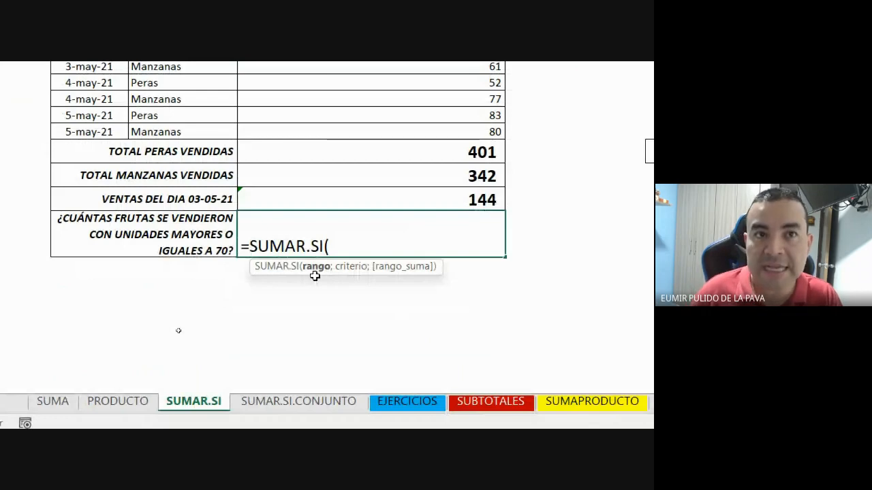
left_click_drag(422, 61, 429, 137)
type(";")
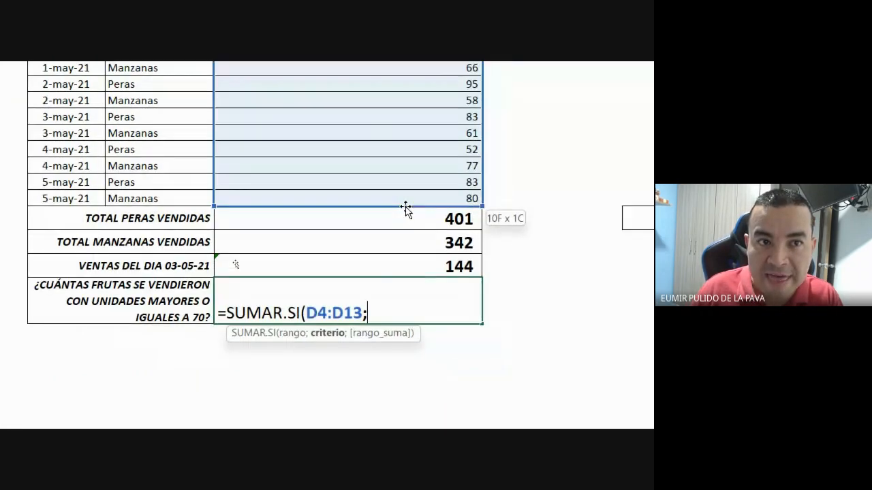
- Enter ">=70" in quotation marks as the criterion of the SUMAR.SI formula in D17
type("\"")
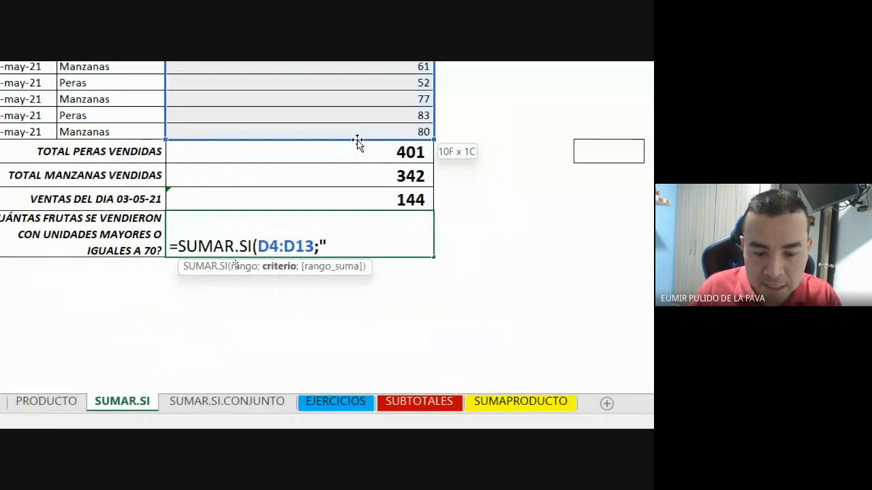
type(">")
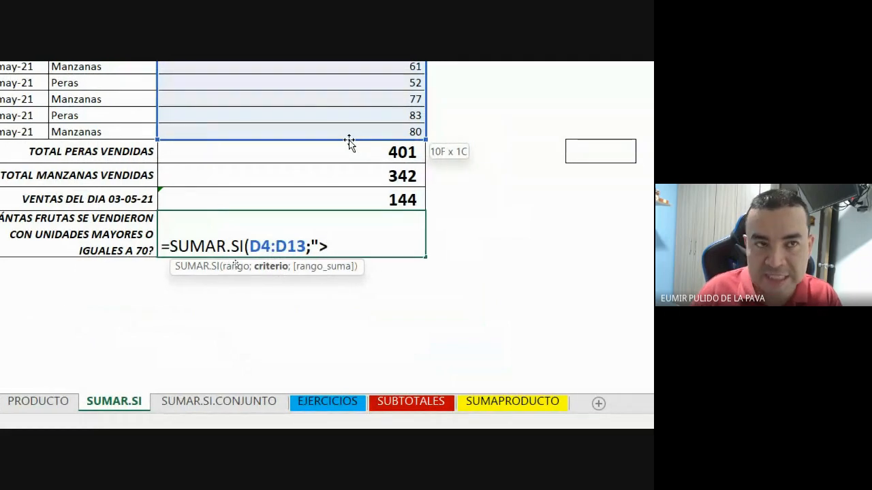
type("=70")
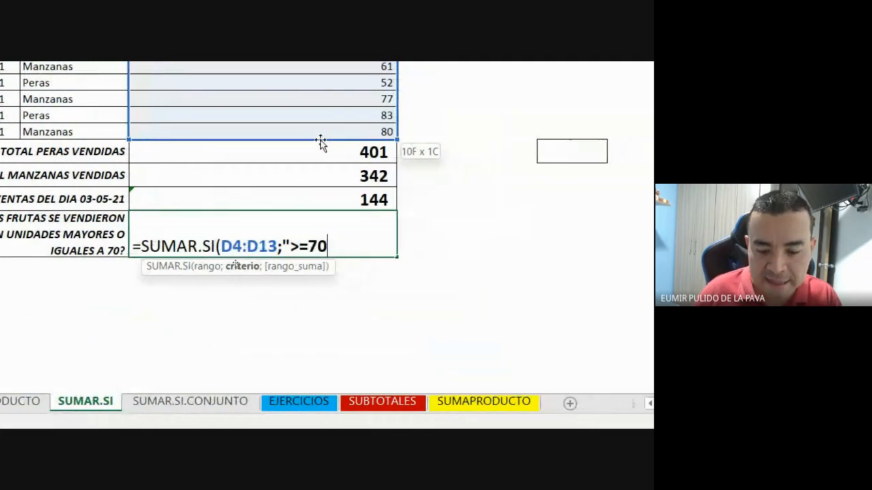
type("\"")
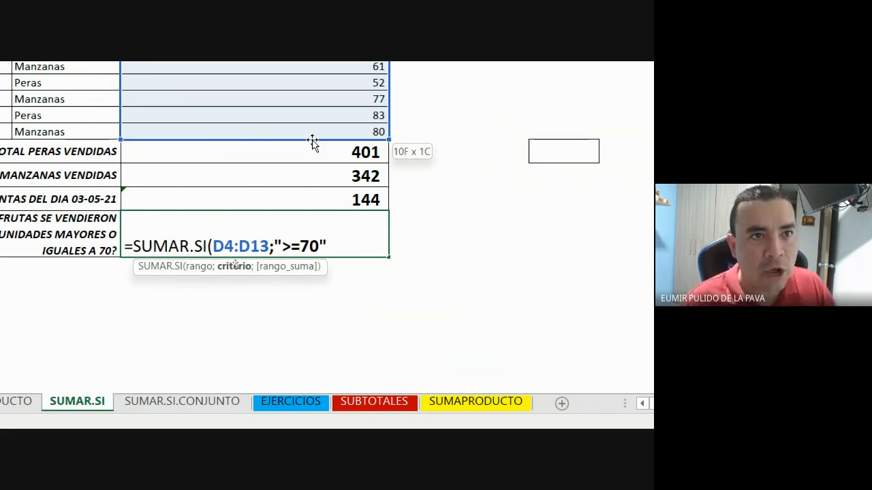
- Mark up the magnified sheet with a box, circles and arrows relating the D17 formula's arguments to the Cantidad values, and clear the drawings
scroll(261, 89, "up", 3)
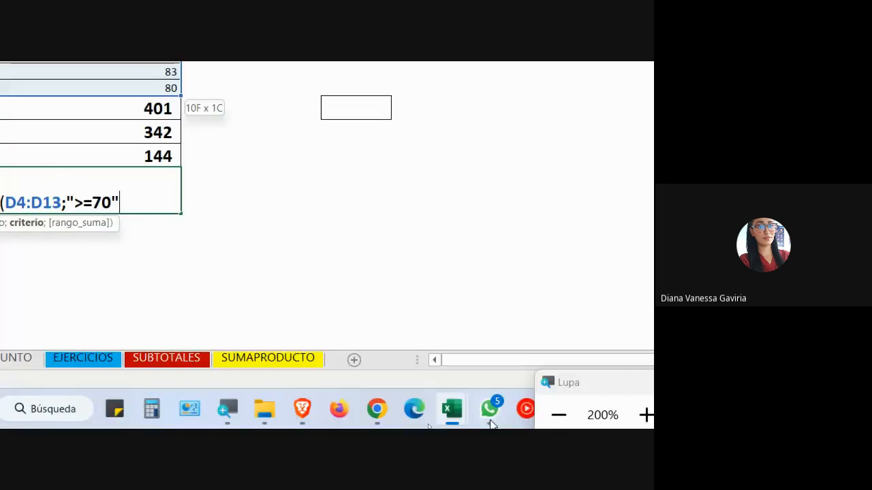
left_click(558, 414)
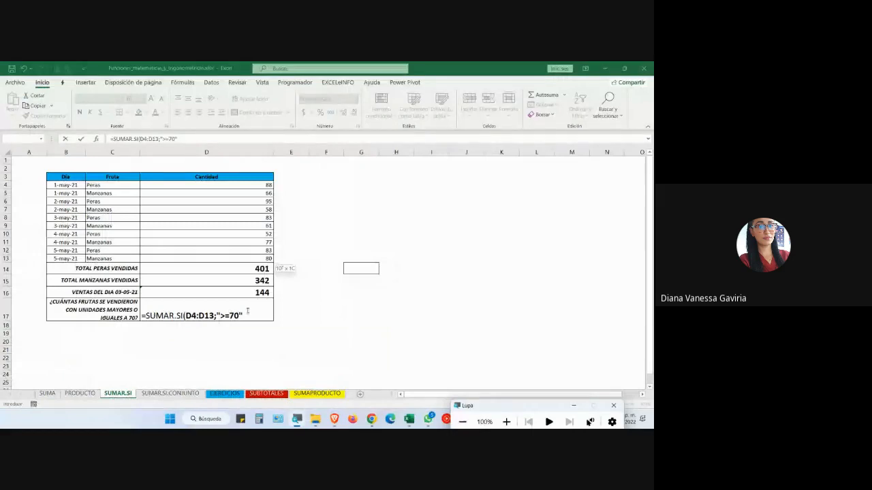
left_click(248, 312)
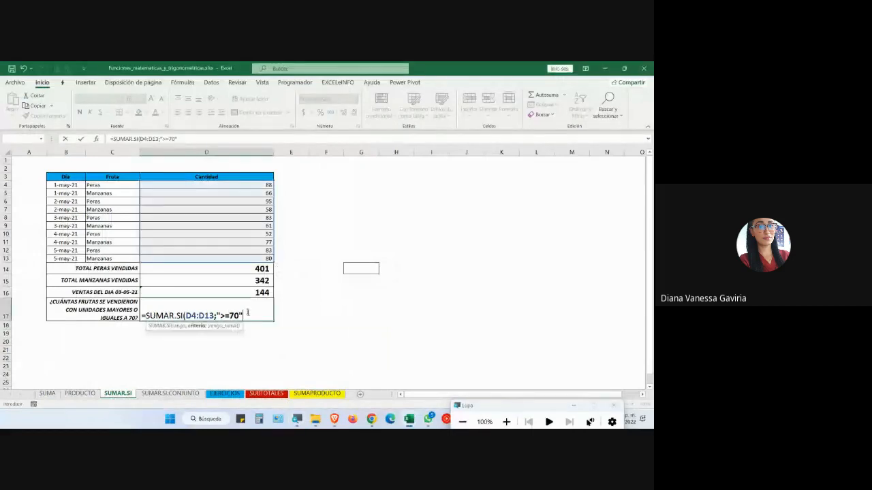
left_click(506, 422)
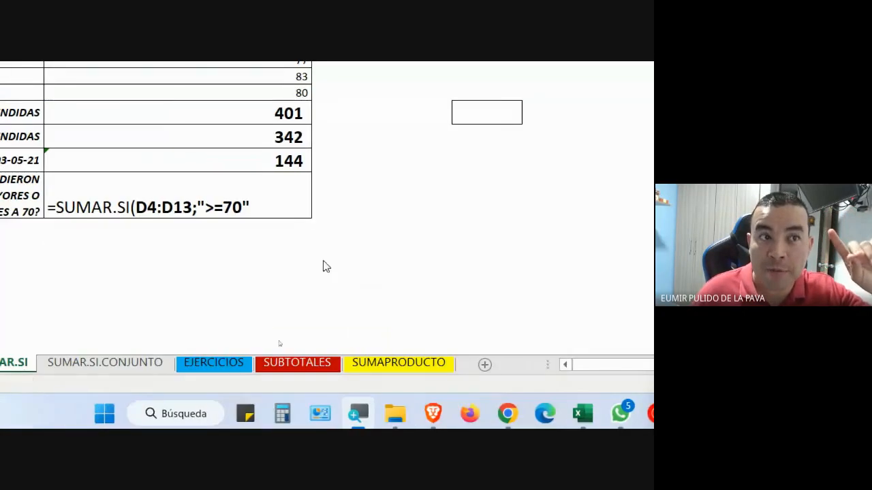
left_click(509, 421)
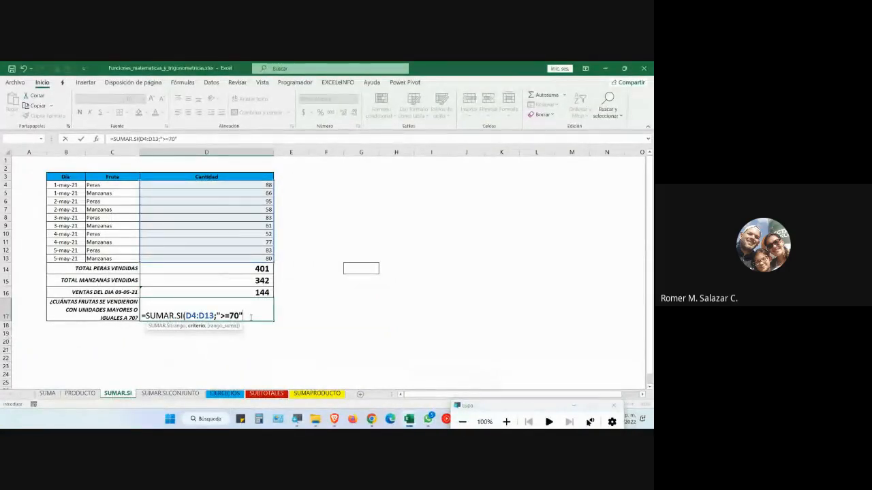
key("super+plus")
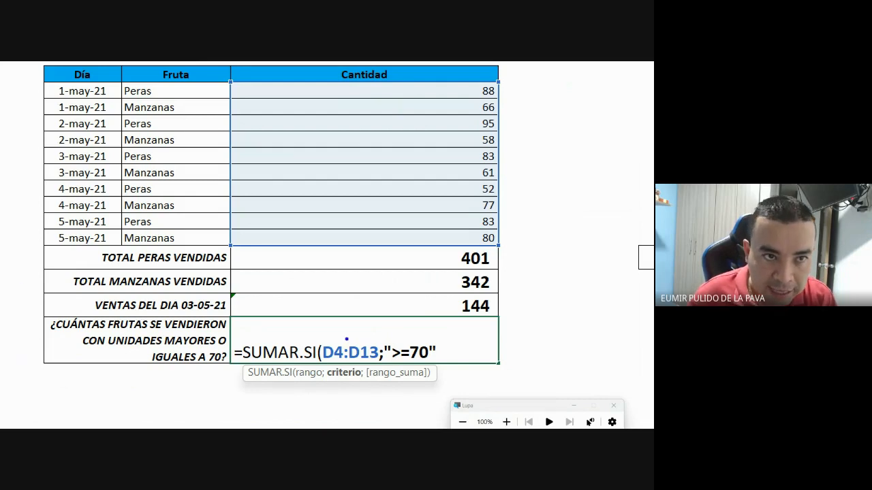
mouse_move(342, 344)
left_mouse_down()
mouse_move(372, 282)
mouse_move(360, 323)
left_mouse_up()
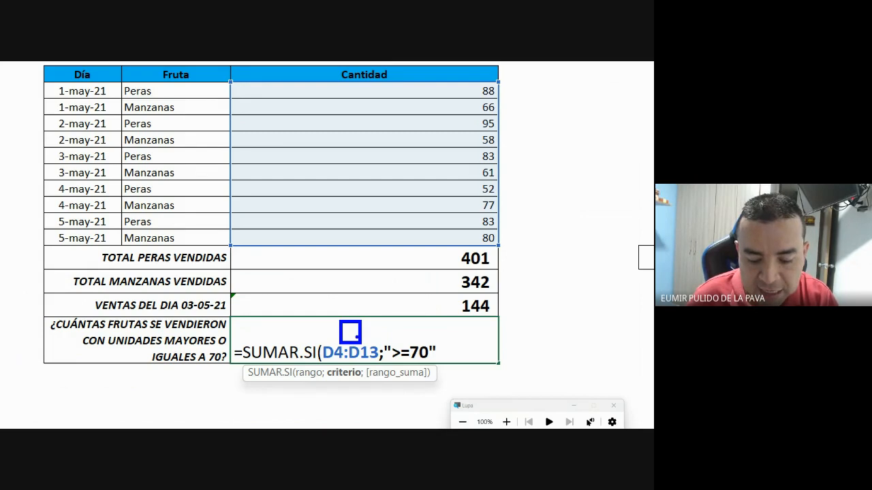
left_click_drag(355, 335, 464, 189)
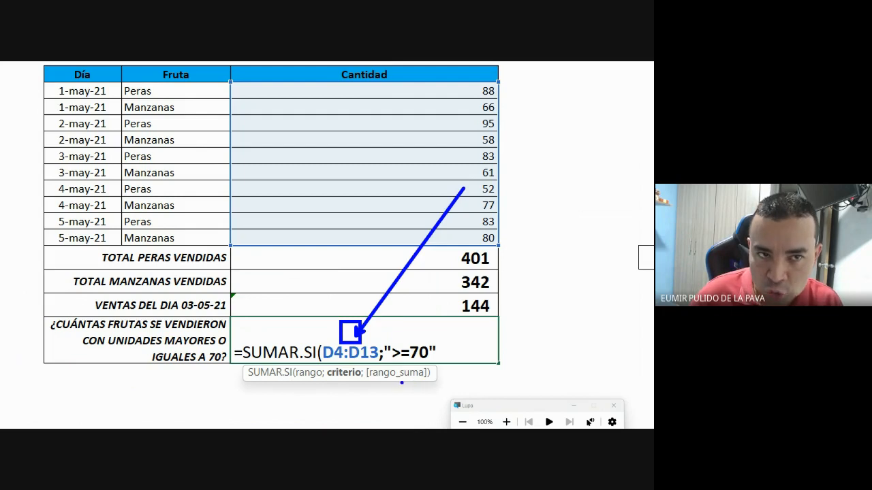
mouse_move(402, 382)
left_mouse_down()
mouse_move(443, 391)
mouse_move(566, 352)
mouse_move(618, 254)
mouse_move(504, 169)
left_mouse_up()
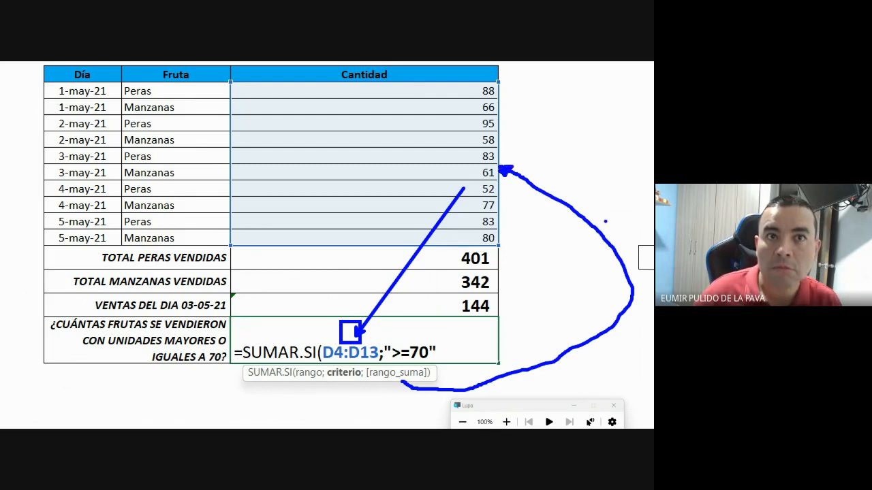
mouse_move(387, 364)
left_mouse_down()
mouse_move(370, 358)
mouse_move(398, 357)
left_mouse_up()
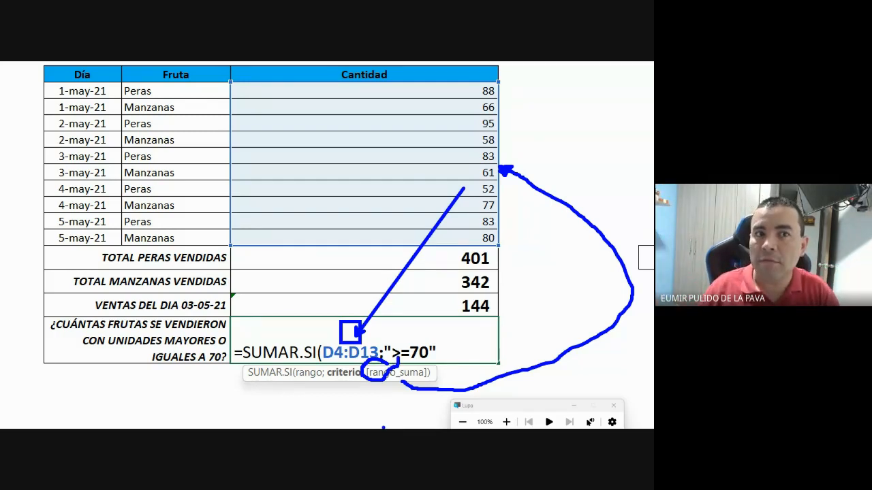
mouse_move(380, 337)
left_mouse_down()
mouse_move(314, 334)
mouse_move(358, 378)
mouse_move(374, 339)
mouse_move(340, 166)
mouse_move(353, 167)
left_mouse_up()
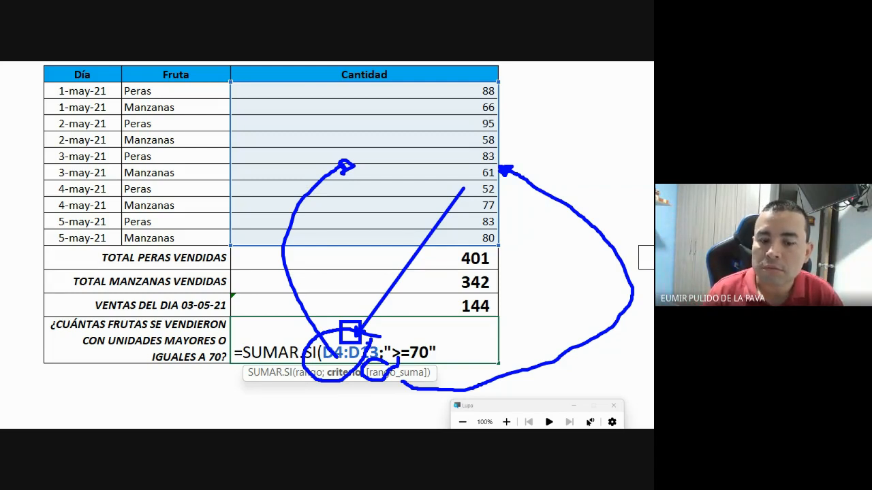
key("Escape")
- Complete the SUMAR.SI formula in D17 without a sum range and select the cell again
type(")")
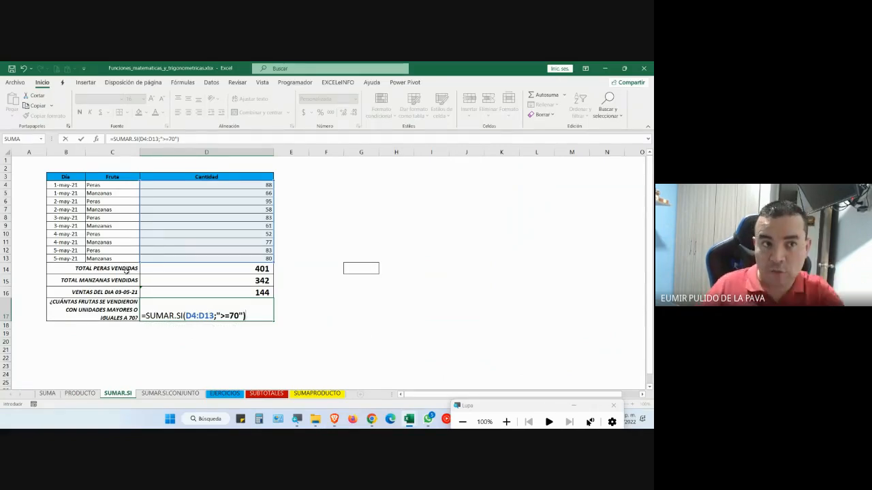
key("Return")
left_click(242, 316)
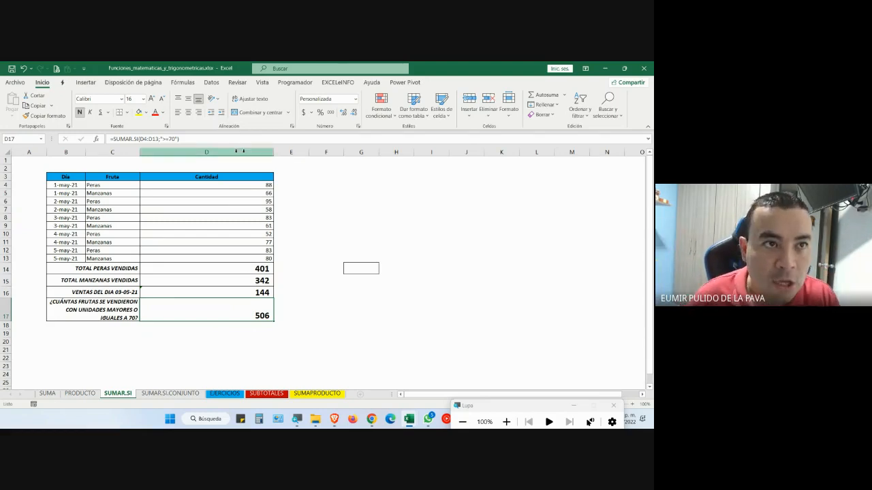
- Select together the Cantidad cells D4, D6, D8, D11, D12 and D13 to check the total in D17
left_click(267, 186)
left_click(268, 201, "ctrl")
left_click(268, 217, "ctrl")
left_click(267, 242, "ctrl")
left_click(269, 250, "ctrl")
left_click(269, 259, "ctrl")
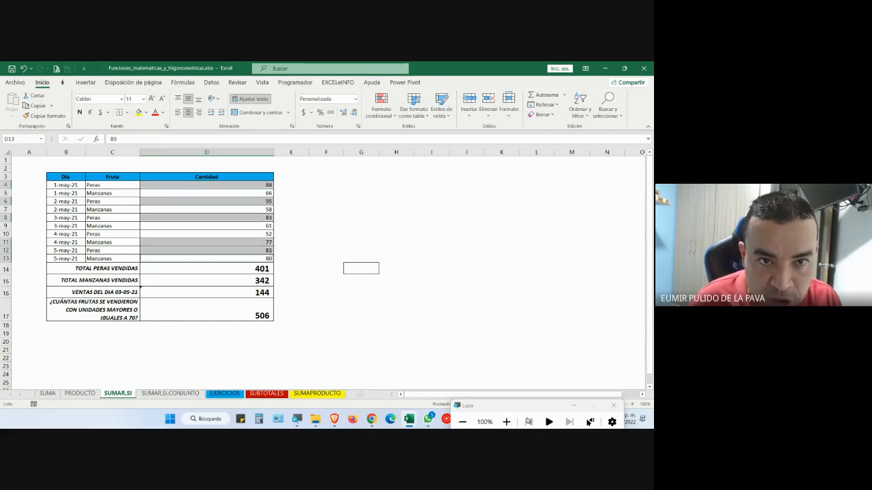
- Open the formula in D17 and highlight its range D4:D13 and its criterion >=70 in turn
left_click(506, 422)
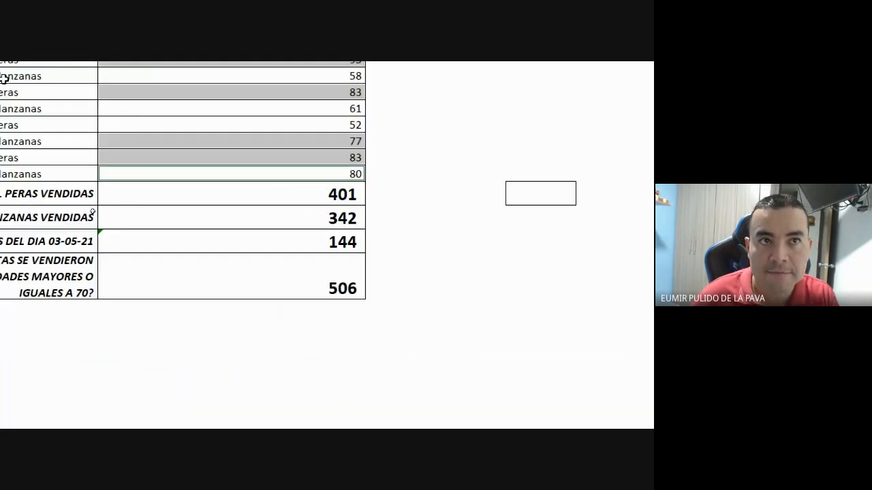
double_click(247, 284)
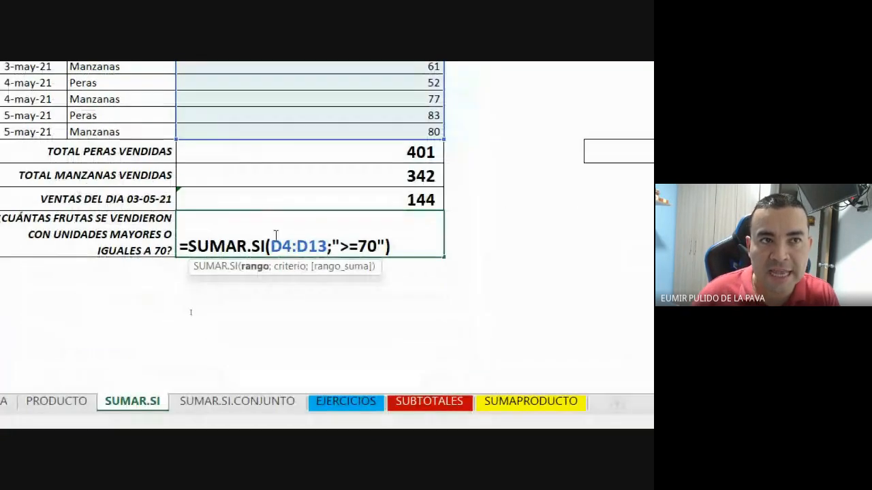
left_click_drag(271, 246, 327, 249)
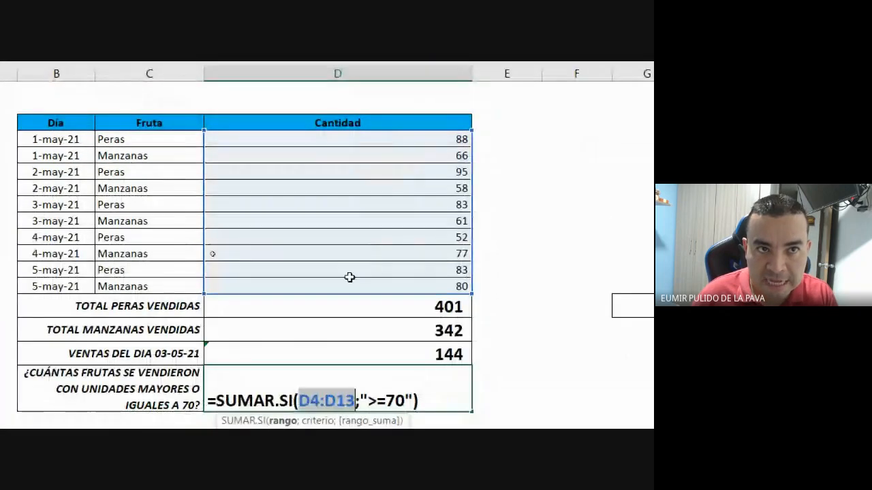
left_click_drag(368, 367, 403, 368)
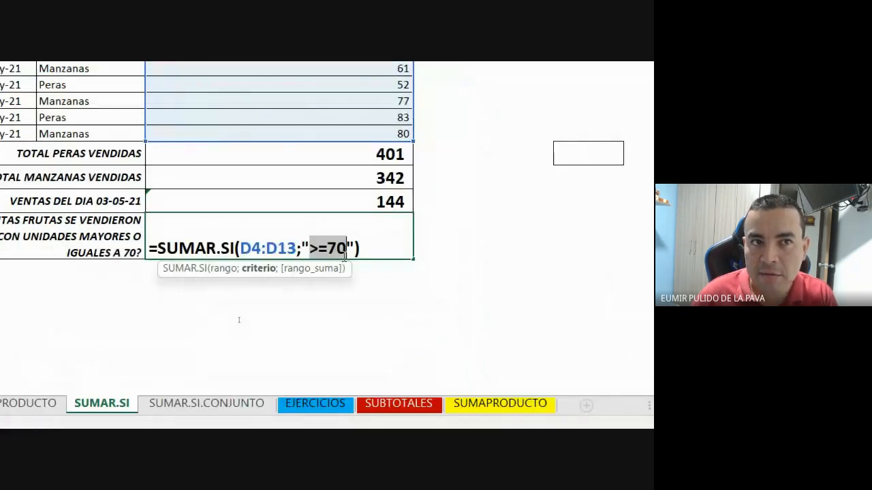
- Add D4:D13 as the explicit sum range of the SUMAR.SI formula in D17
left_click(364, 248)
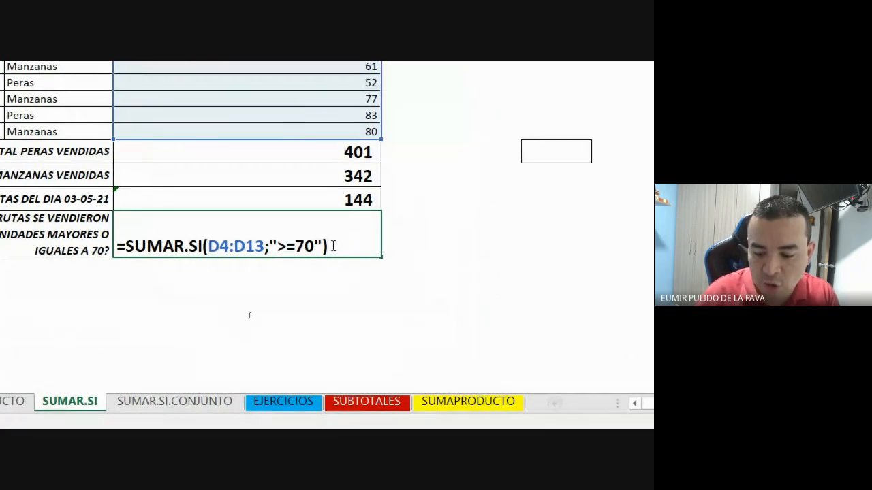
key("BackSpace")
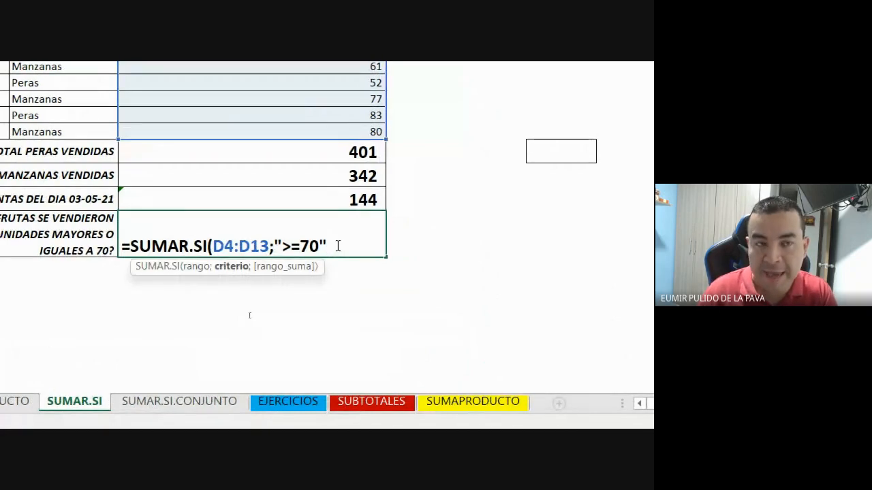
type(";")
left_click_drag(297, 96, 284, 239)
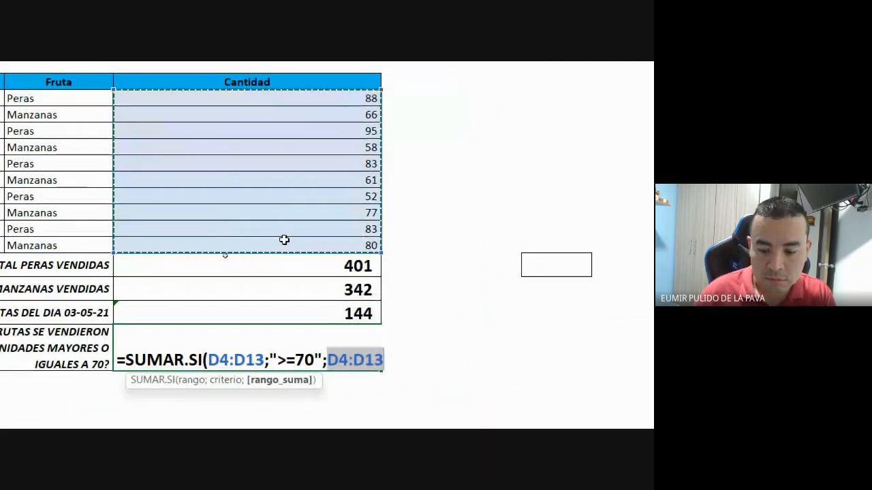
type(")")
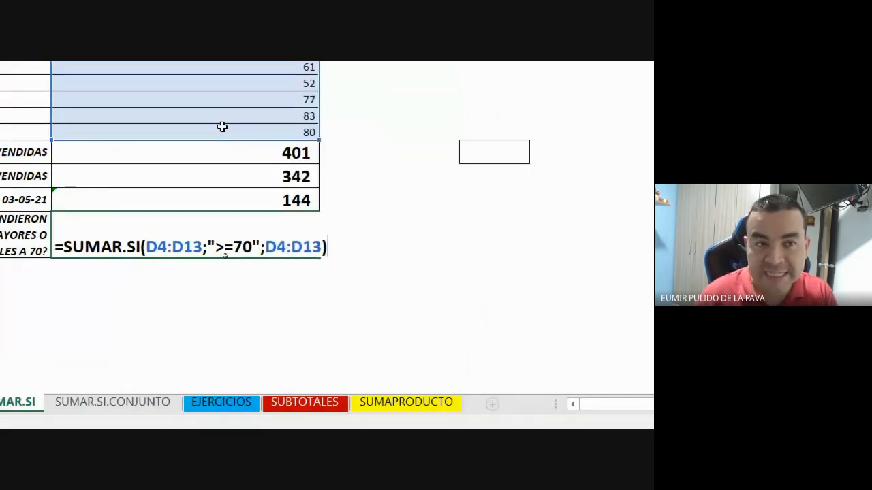
key("BackSpace")
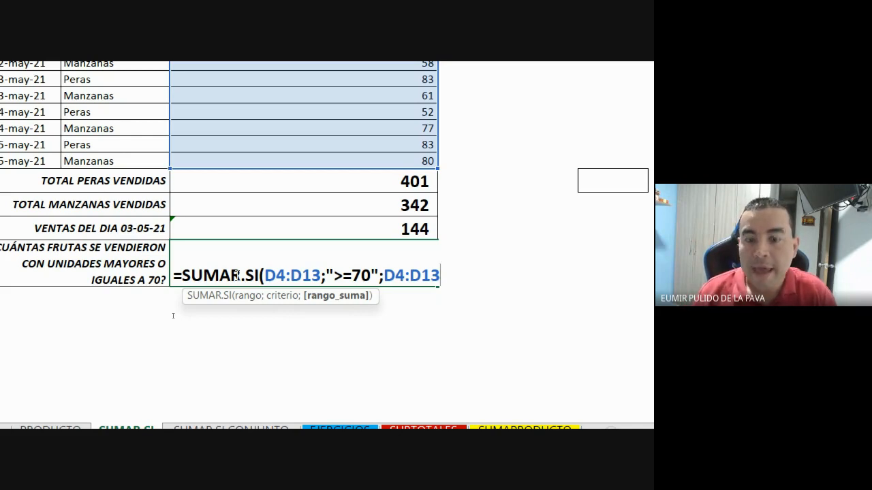
type(")")
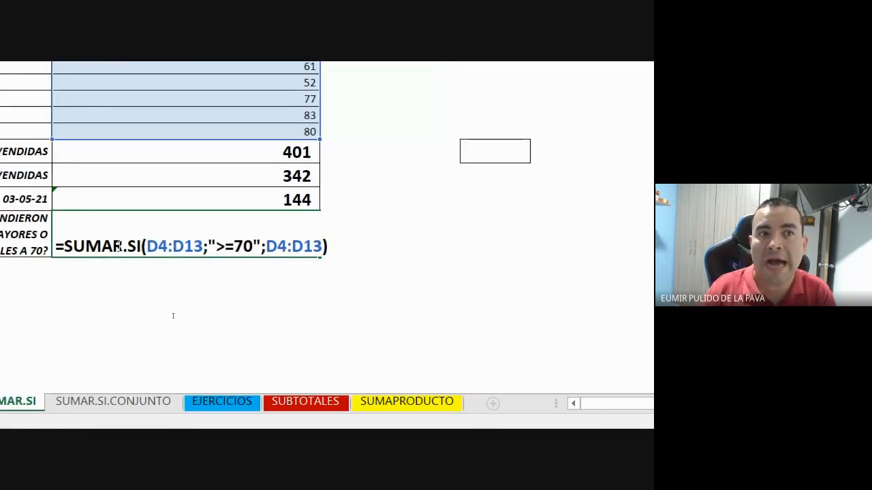
key("Return")
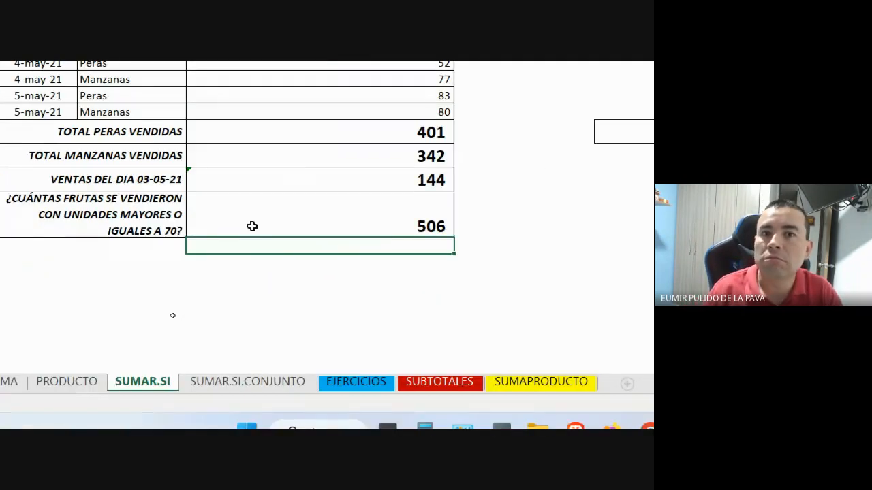
- Reopen the formula in D17 and compare its criteria range with its sum range by highlighting each one
double_click(396, 215)
left_click_drag(397, 225, 456, 226)
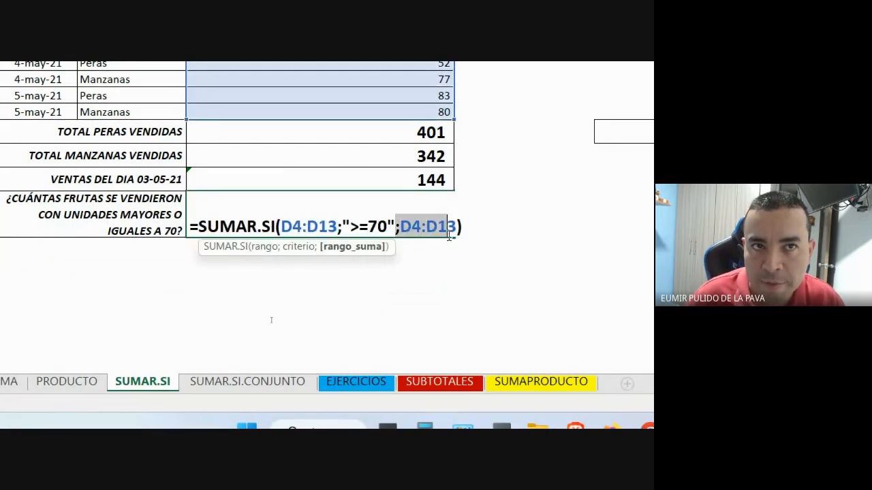
left_click_drag(281, 226, 337, 226)
left_click_drag(396, 226, 457, 227)
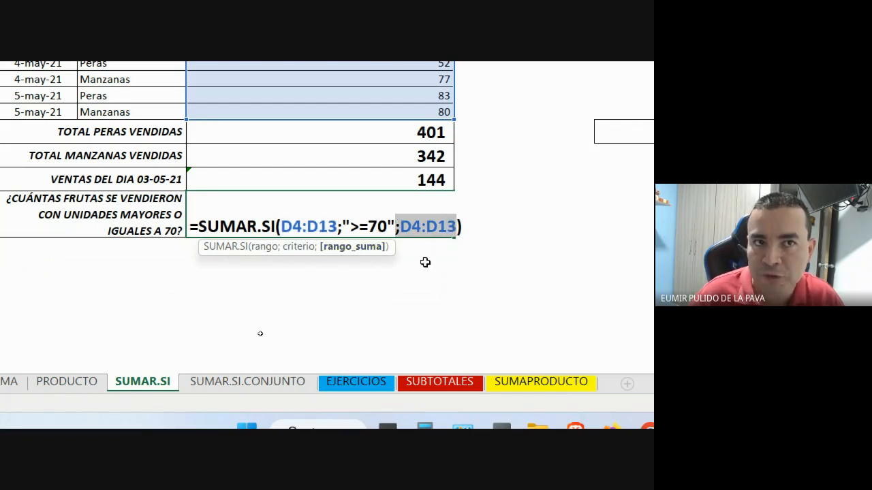
- Remove the explicit sum range D4:D13 from the SUMAR.SI formula in D17, and open the formula in D16
key("BackSpace")
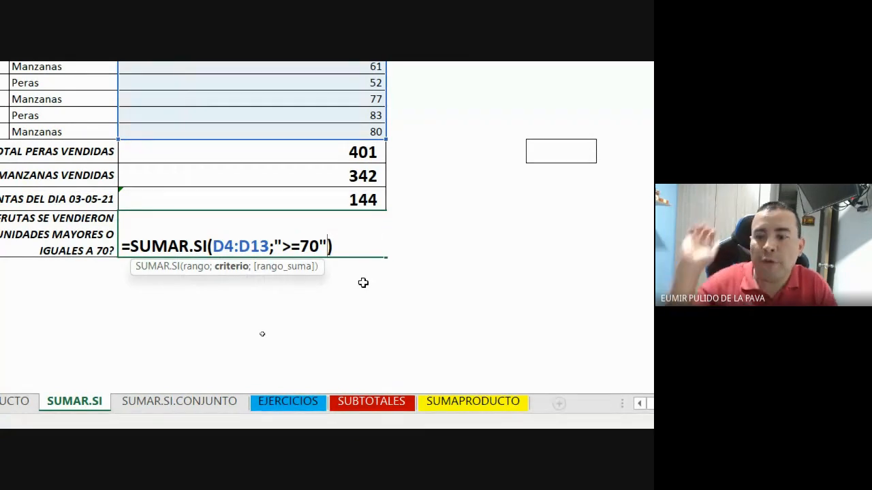
key("Return")
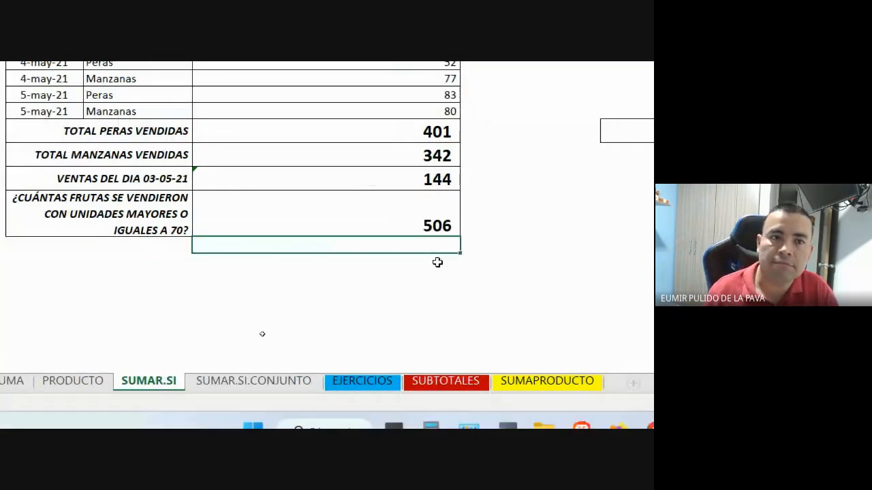
double_click(307, 229)
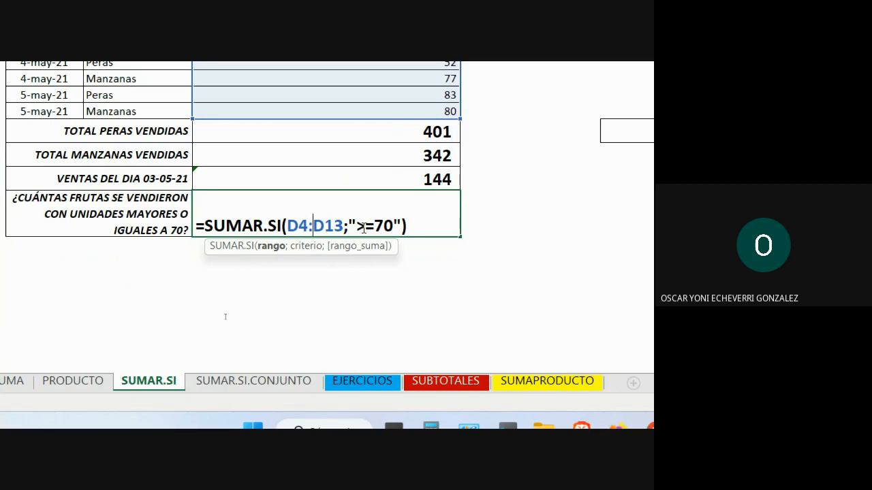
left_click(398, 180)
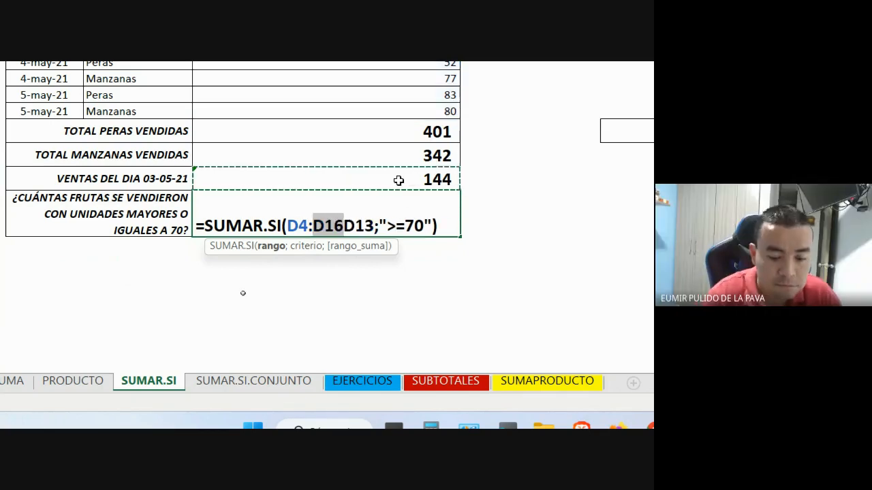
key("Return")
double_click(399, 180)
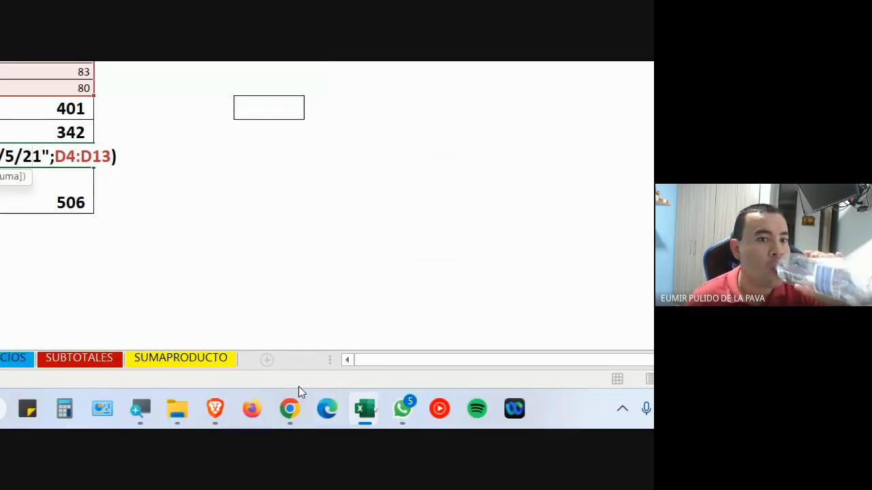
- Switch to the Google Meet call in Chrome, admit the waiting participant, and return to the Funciones_matematicas workbook in Excel
mouse_move(289, 409)
left_click(216, 339)
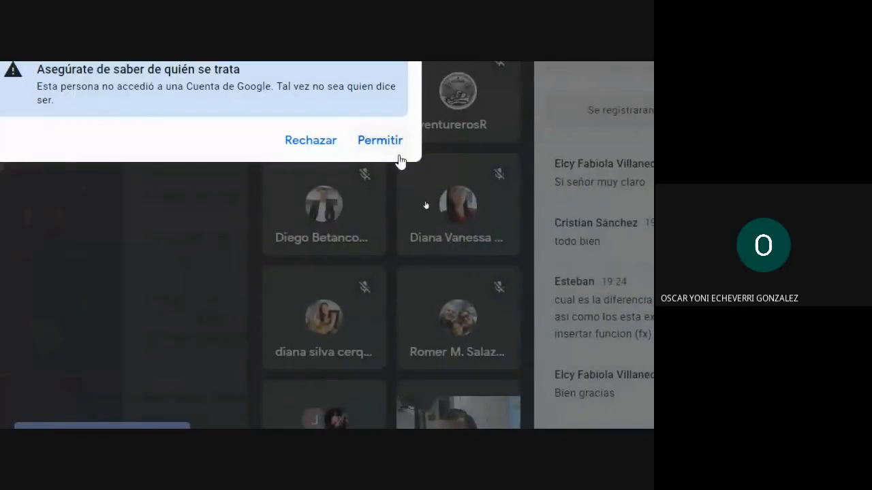
left_click(393, 143)
mouse_move(364, 409)
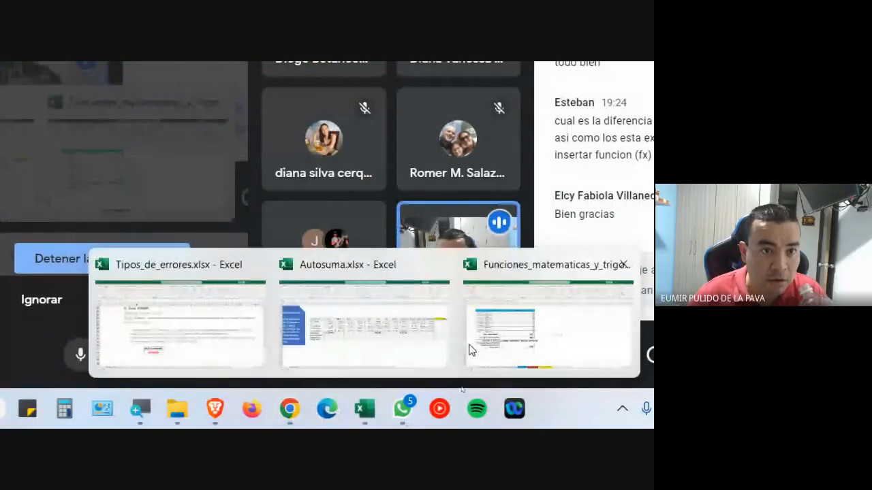
left_click(527, 320)
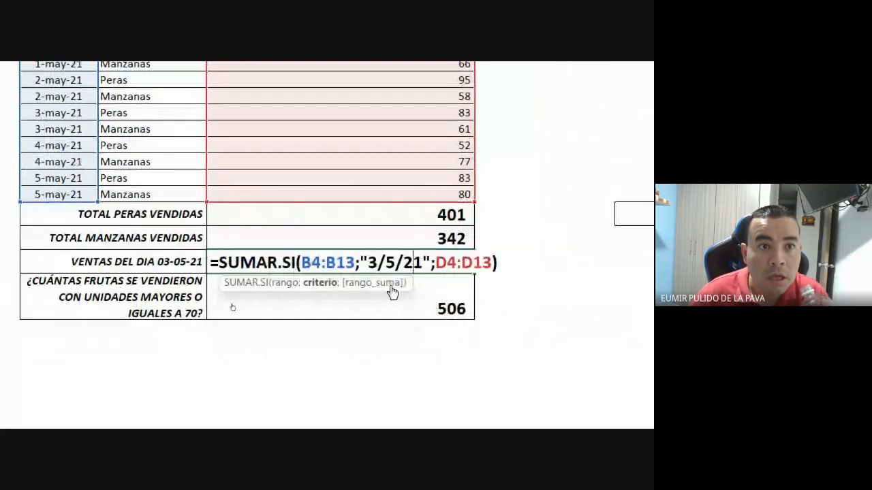
- Replace the slashes in the date criterion of D16's SUMAR.SI formula with hyphens, making it "3-5-21"
left_click(126, 278)
key("BackSpace")
type("-")
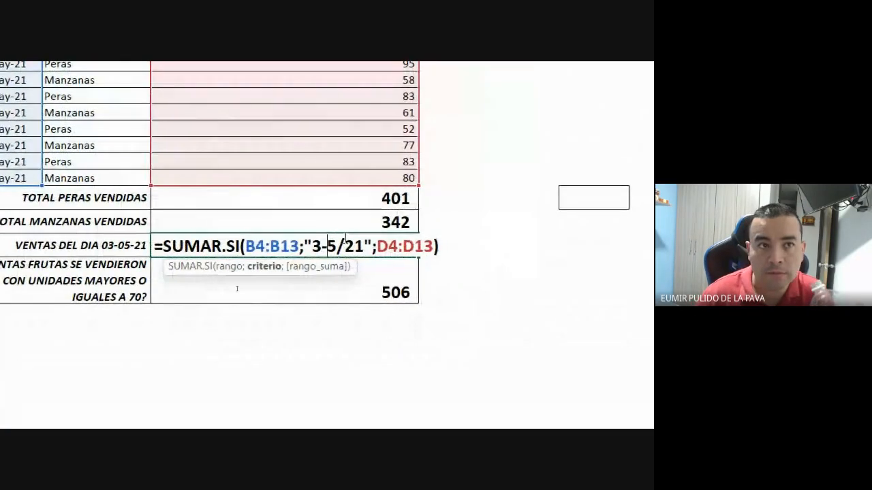
left_click(348, 245)
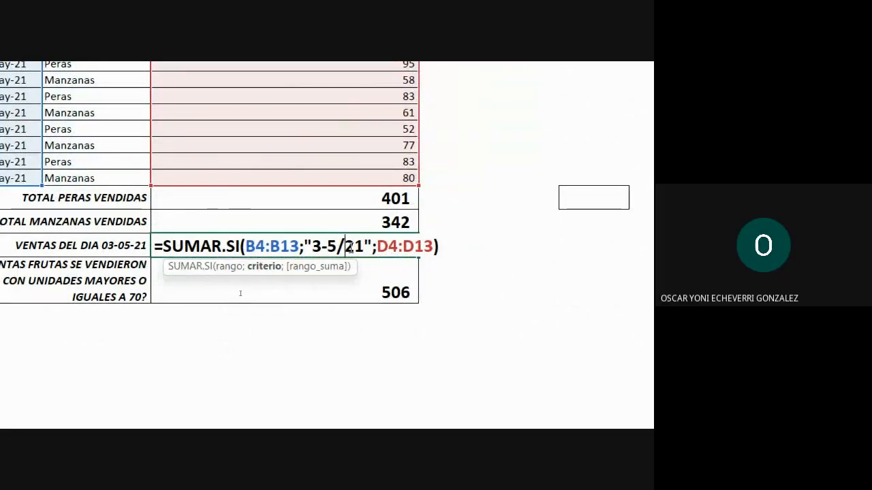
key("BackSpace")
type("-")
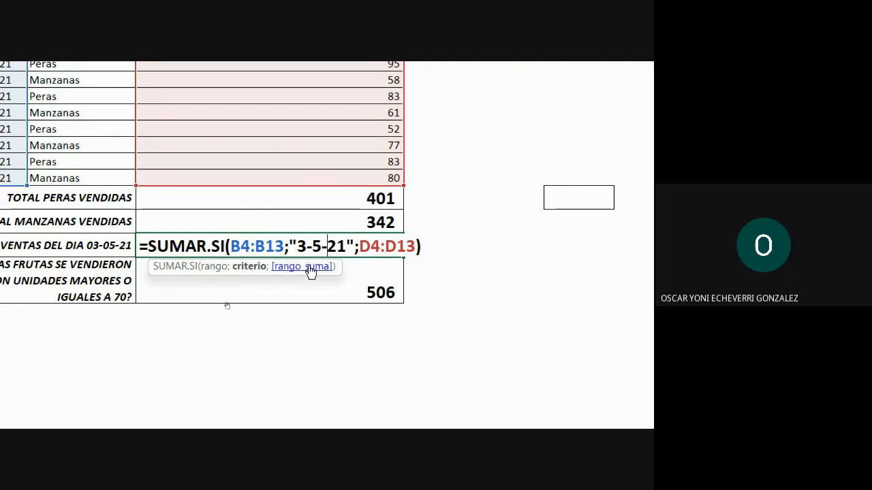
- Highlight the range B4:B13, the date criterion and the sum range D4:D13 in D16's formula in turn
left_click_drag(372, 332, 427, 332)
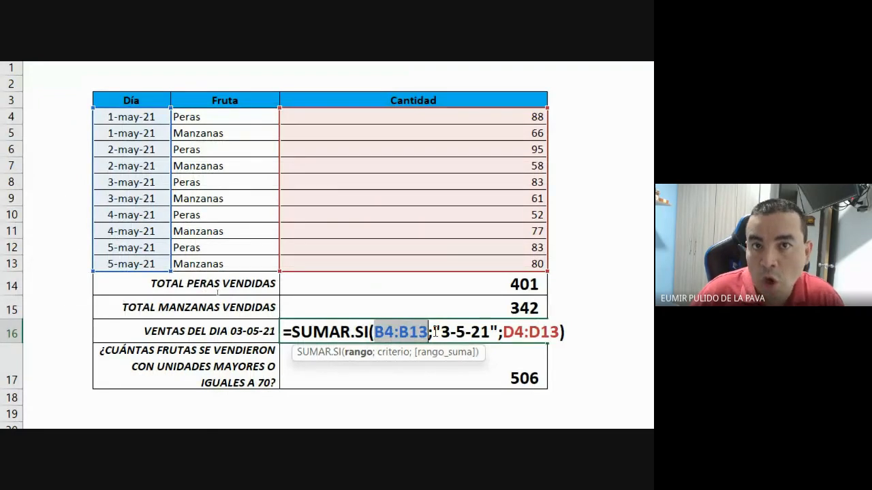
left_click_drag(433, 332, 499, 332)
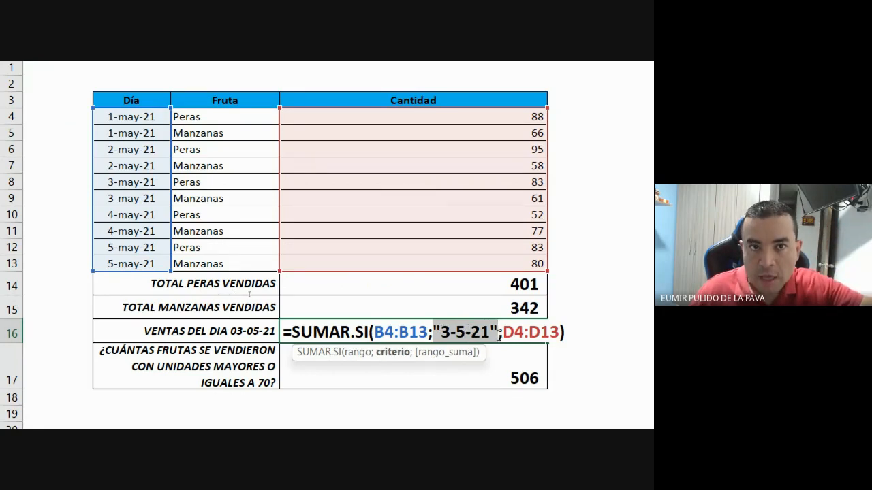
left_click(504, 332)
left_click_drag(503, 332, 559, 332)
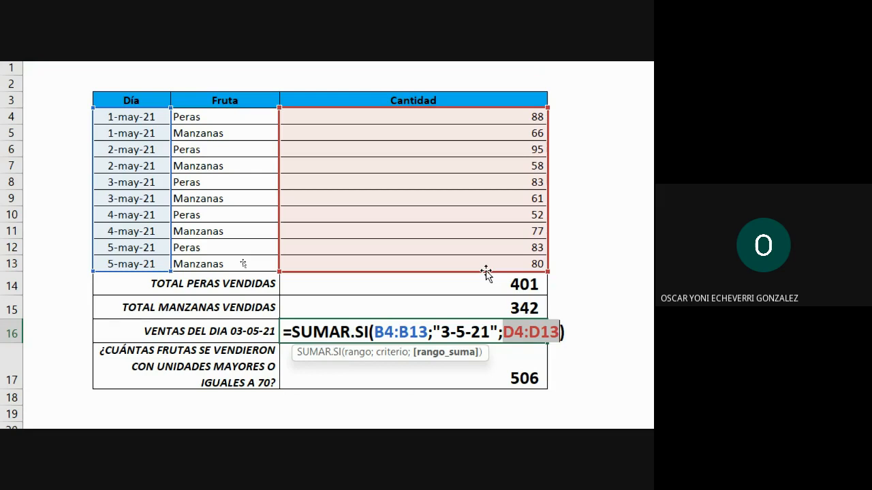
- Try to enter D16's formula without the semicolon between B4:B13 and the date criterion, and put the semicolon back
left_click(434, 332)
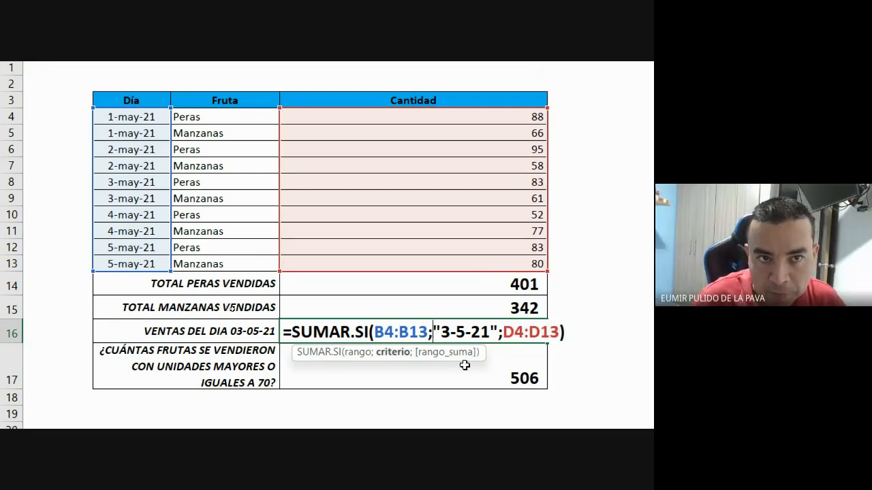
key("BackSpace")
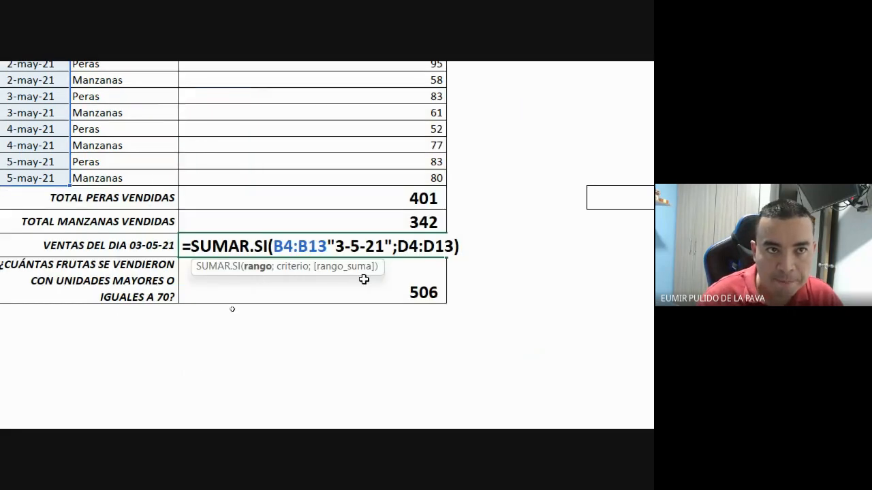
key("Return")
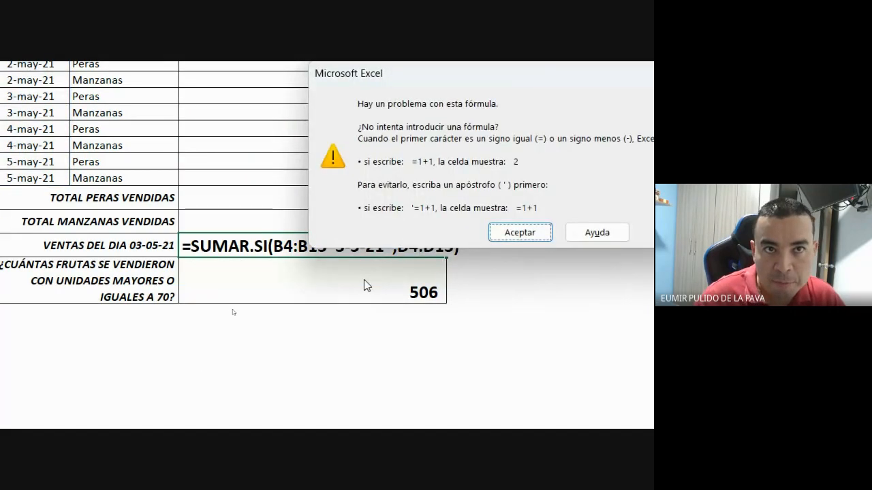
left_click(501, 232)
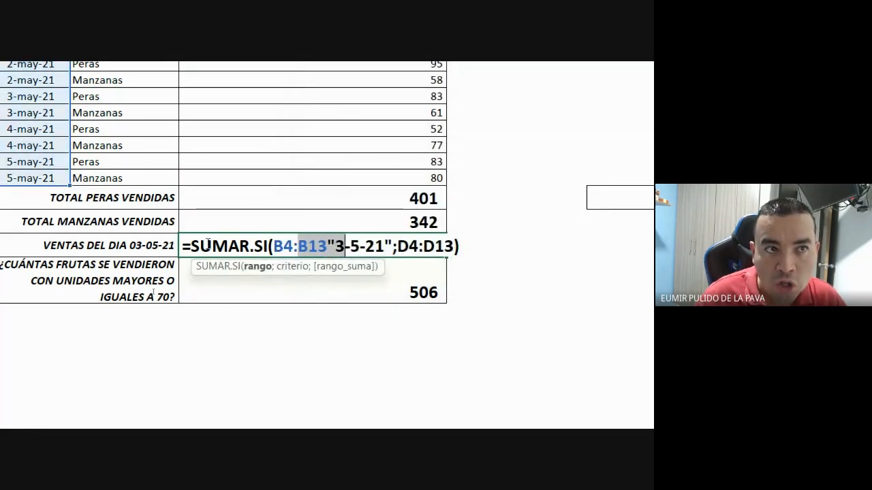
left_click_drag(182, 246, 270, 247)
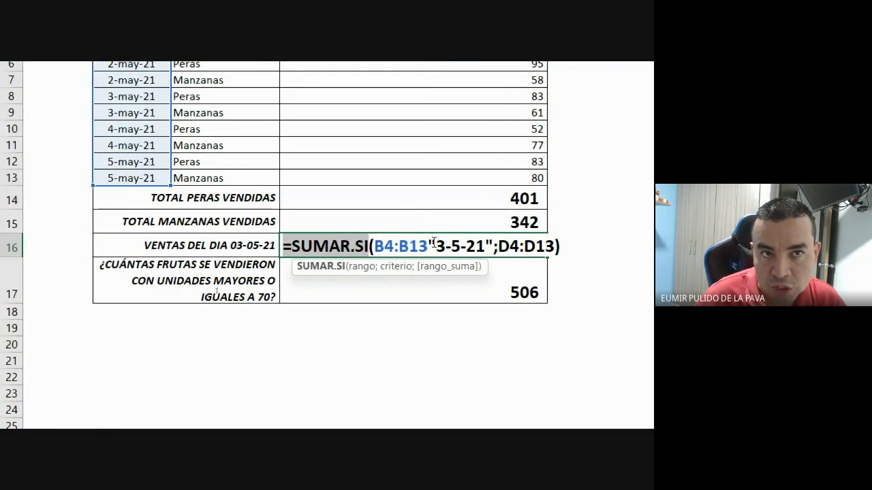
left_click(432, 245)
type(";")
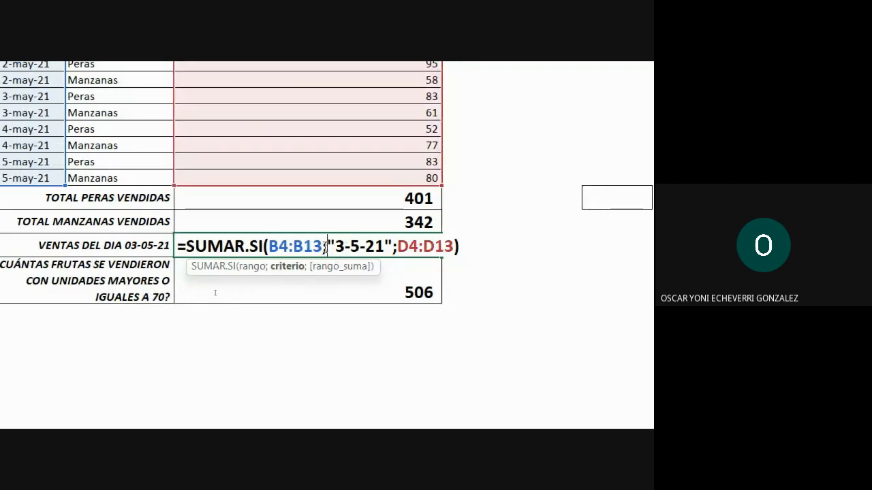
- Try to enter D16's formula as =SUMAR.SI(B4:B13), without criterion and sum range, and cancel the edit
left_click_drag(328, 246, 448, 248)
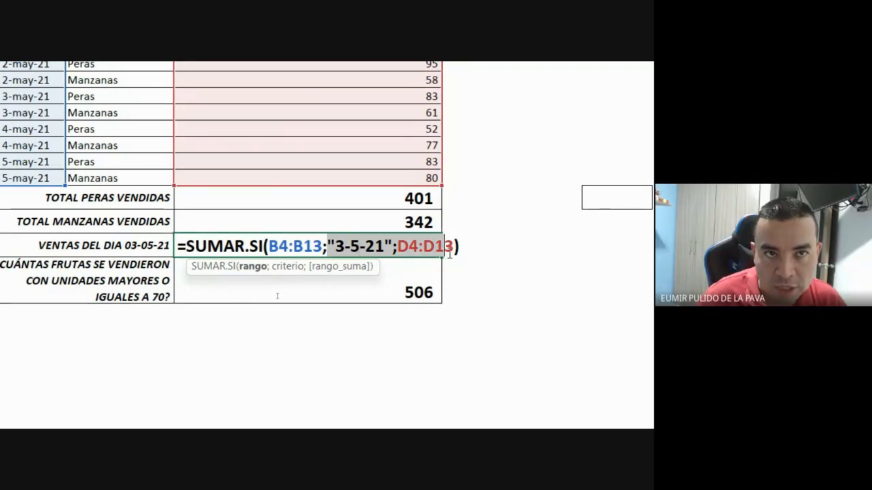
key("BackSpace")
key("Return")
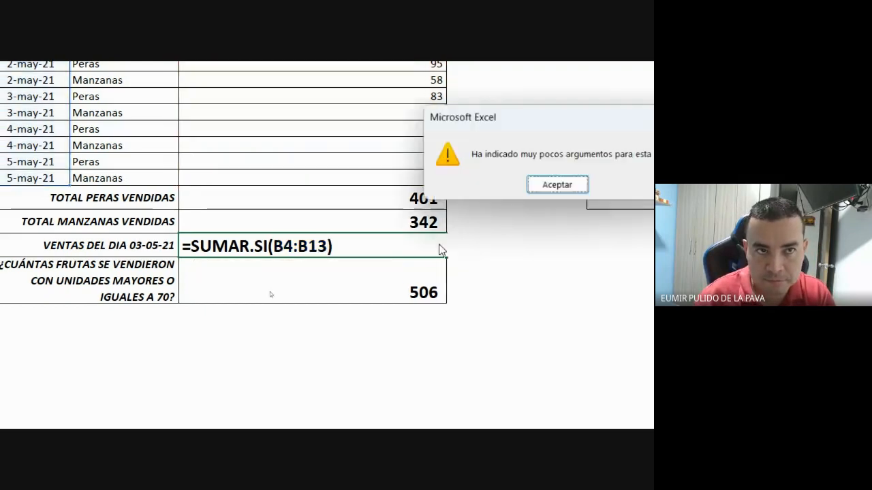
left_click_drag(493, 126, 276, 144)
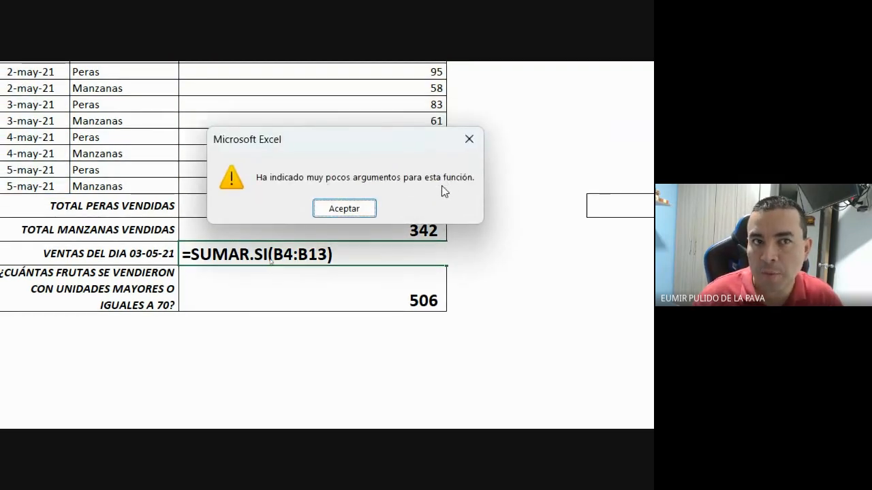
left_click(343, 211)
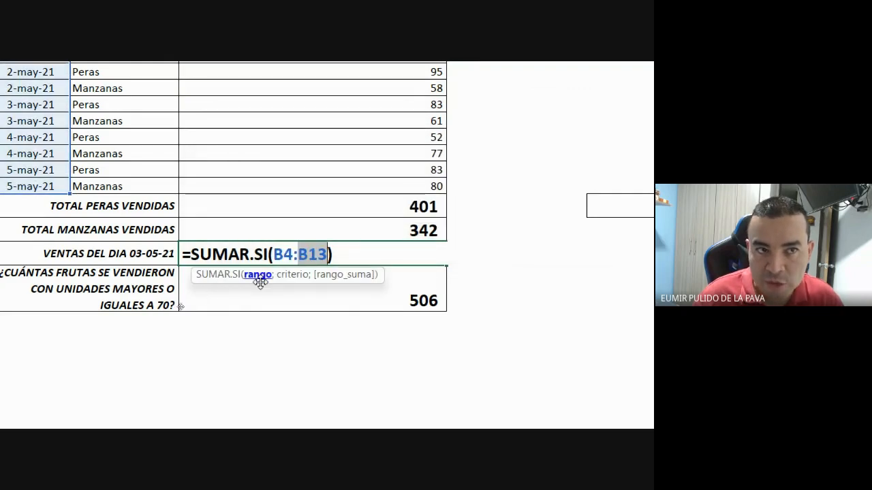
left_click(331, 255)
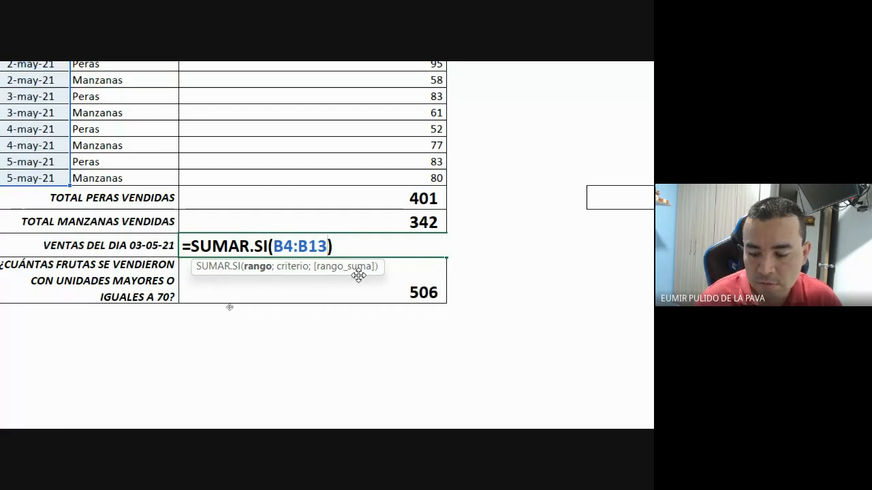
key("Return")
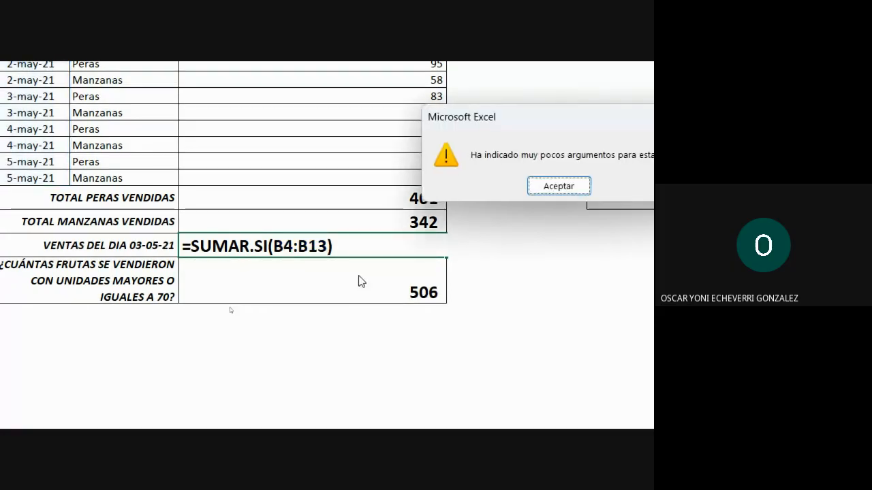
key("Return")
key("Escape")
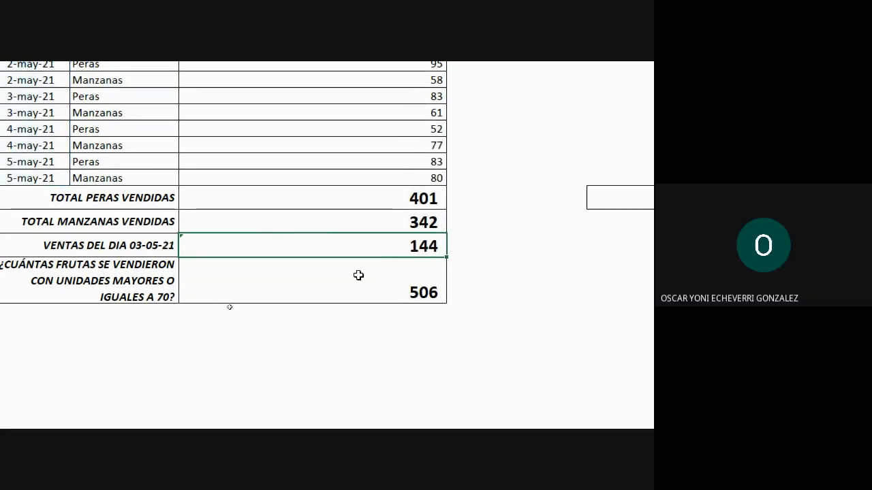
- Reopen the formula in D16, insert a closing parenthesis directly after B4:B13 and remove it again
double_click(390, 212)
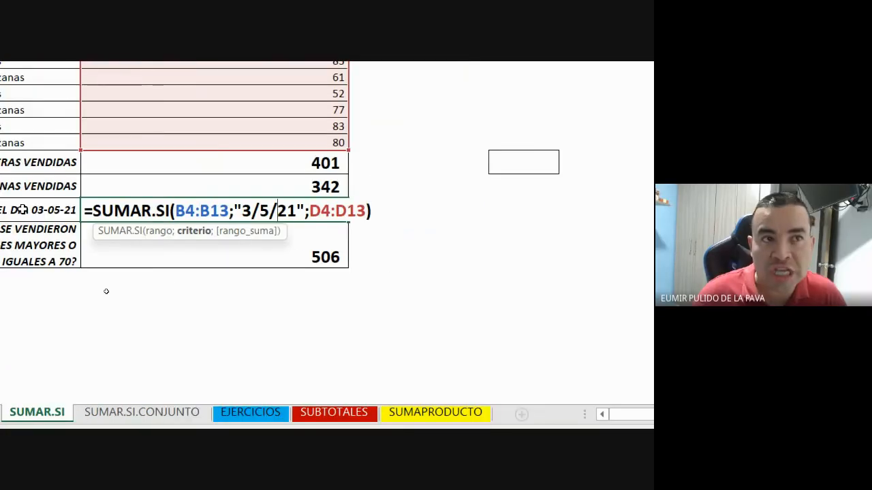
left_click(301, 211)
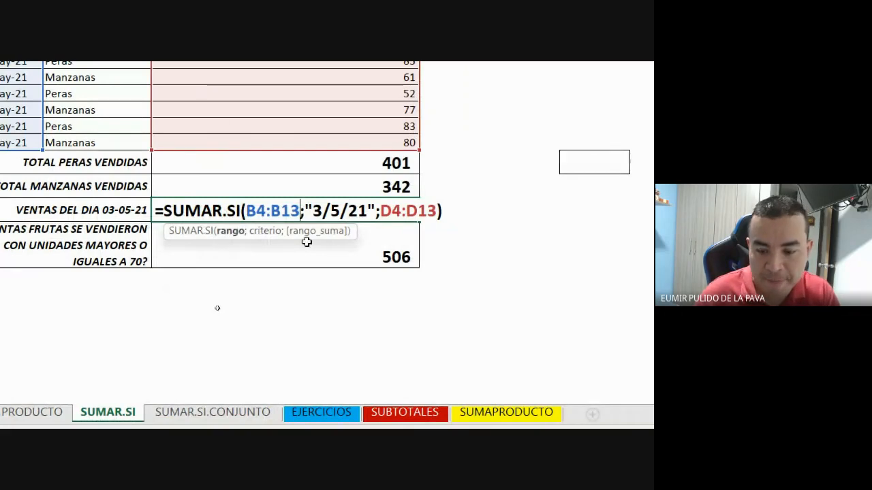
type(")")
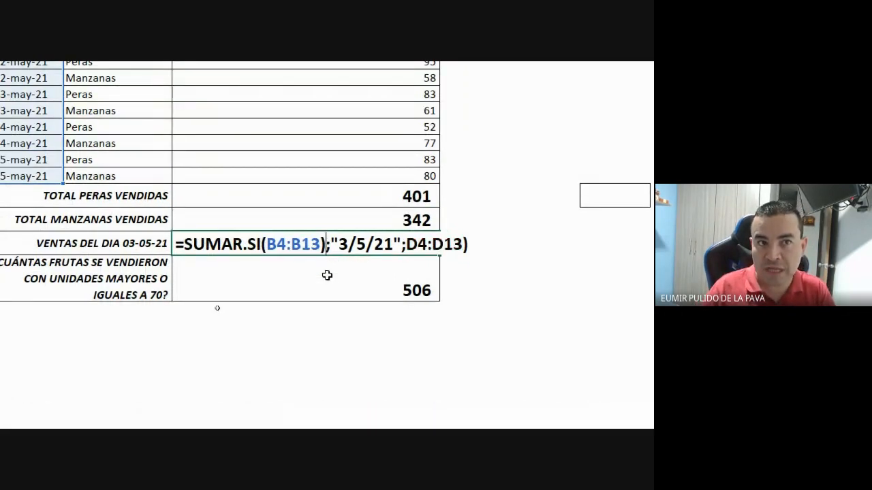
key("BackSpace")
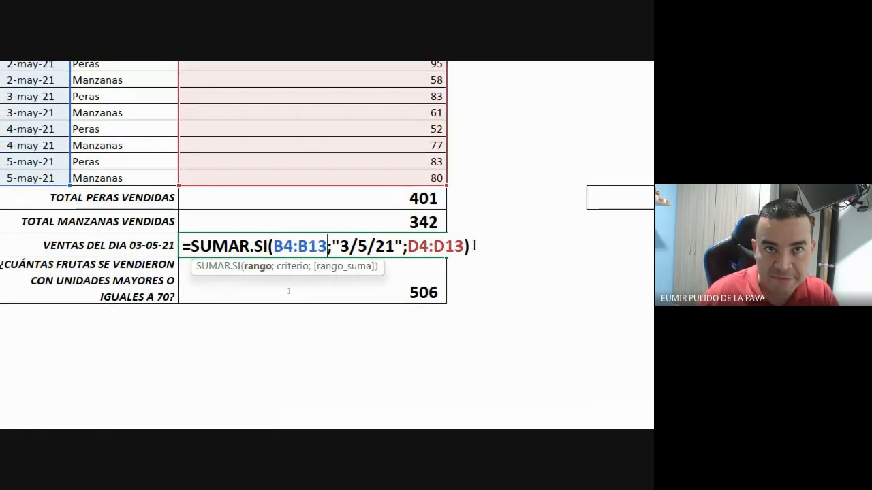
- Extend D16's formula by adding a second SUMAR.SI with range B4:B13, criterion "5-5-21" and sum range D4:D13
left_click(473, 246)
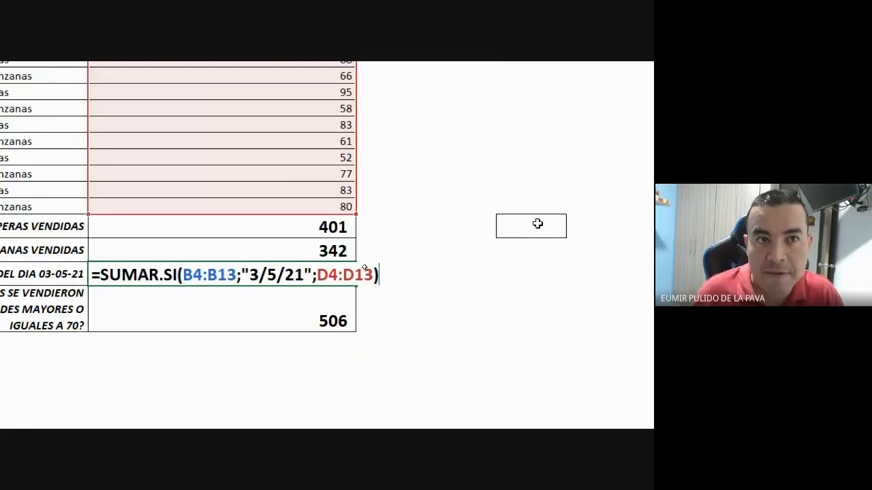
type("+")
type("SUMA")
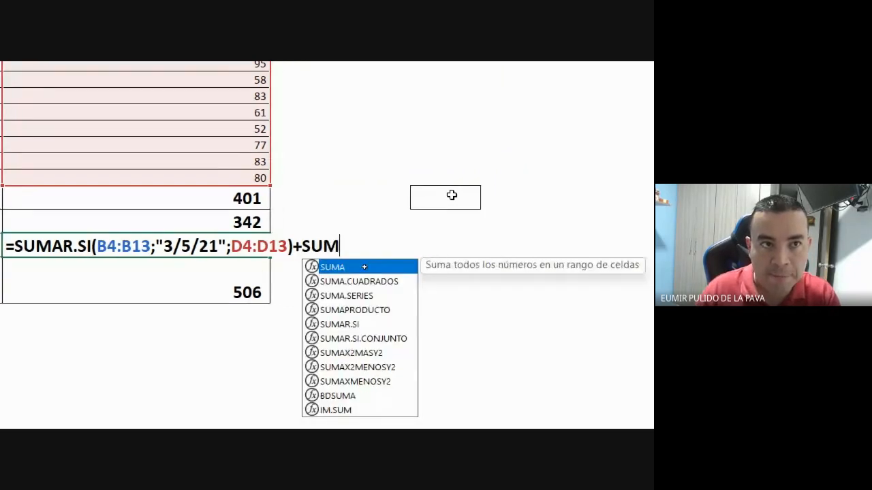
key("Down")
key("Down")
key("Down")
key("Down")
key("Tab")
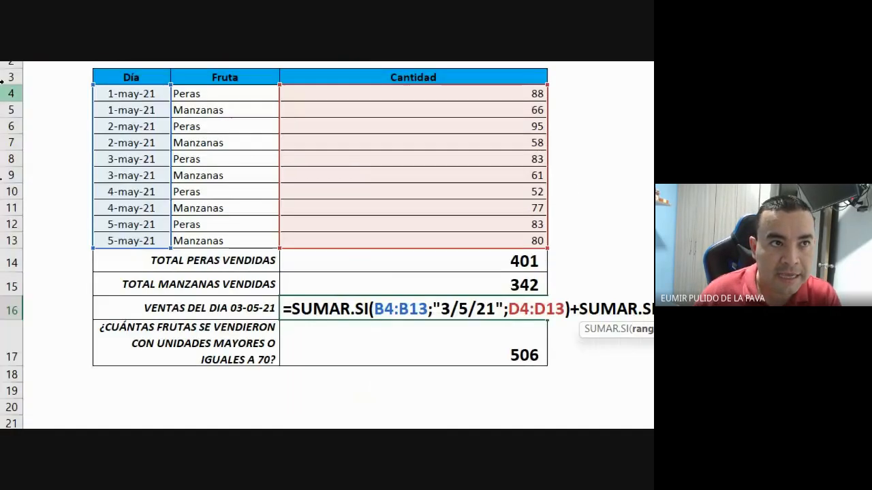
left_click_drag(141, 100, 129, 246)
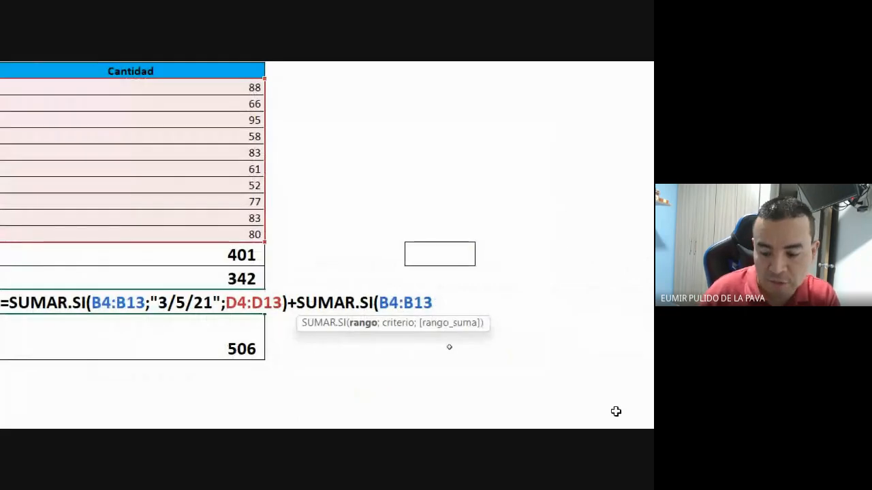
type(";\"5-5-21\";")
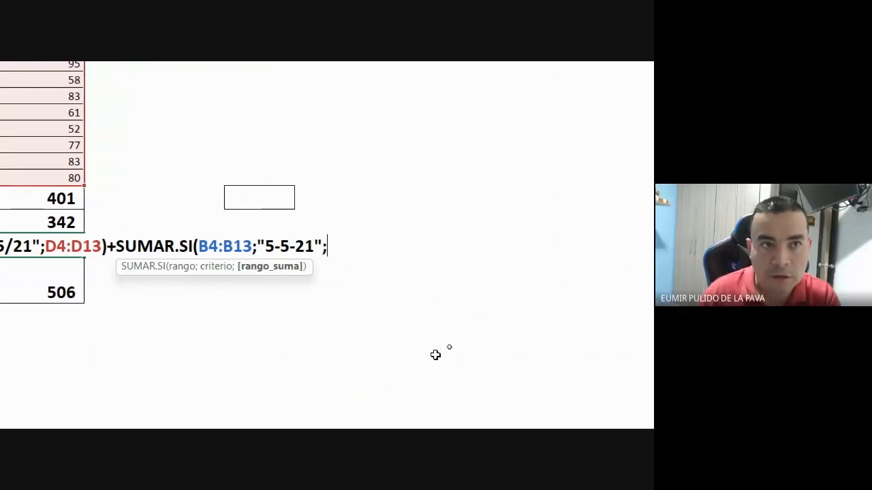
left_click_drag(202, 103, 181, 243)
type(")")
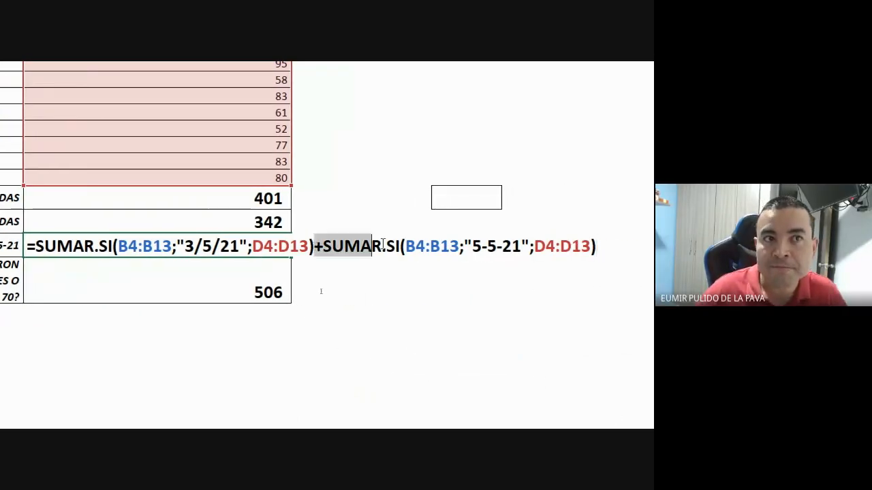
- Remove the added second SUMAR.SI term, including its plus sign, from D16's formula and enter the formula
left_click_drag(314, 246, 617, 265)
key("BackSpace")
key("Return")
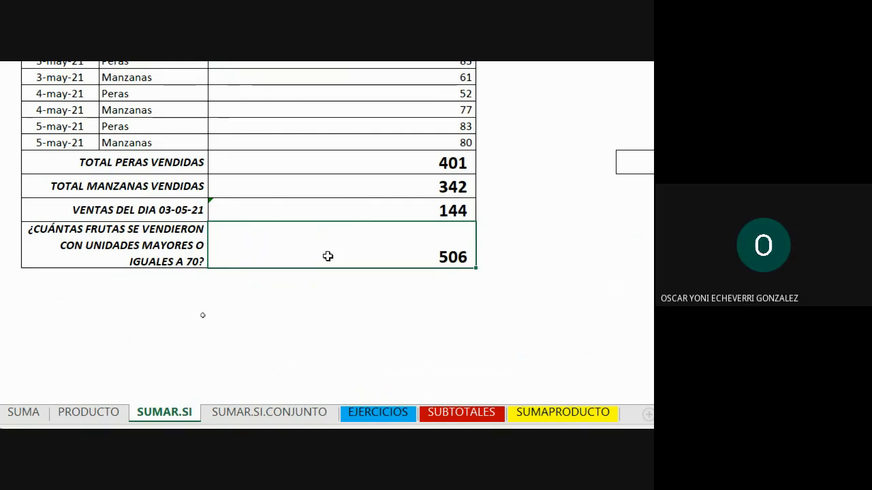
- Open D17's formula and demonstrate the greater-than and less-than signs inside the ">=70" criterion, removing each inserted sign
double_click(378, 234)
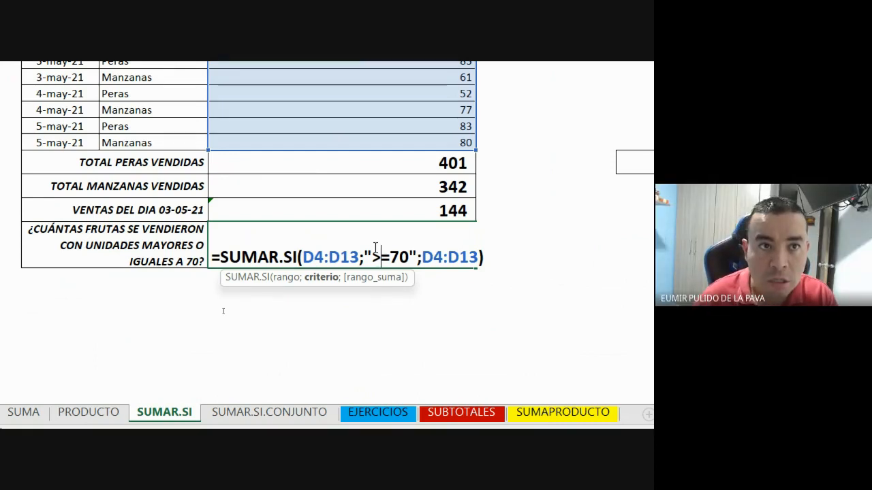
type(">")
key("BackSpace")
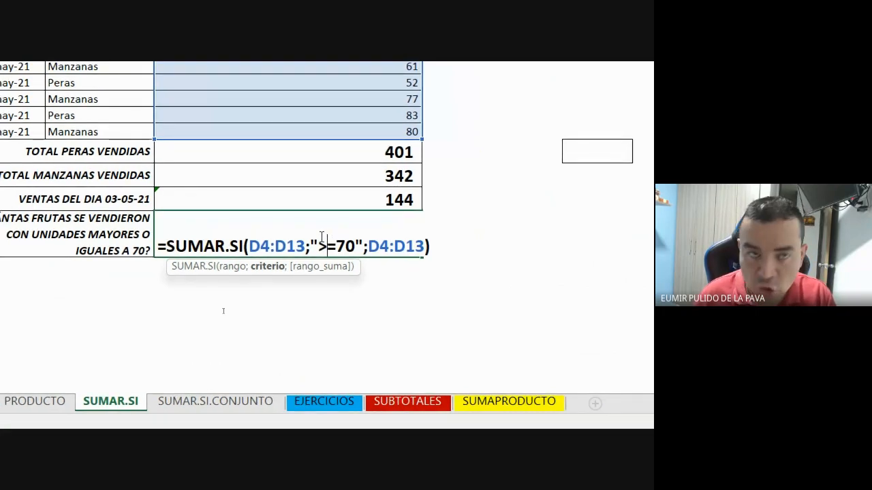
type("<")
key("BackSpace")
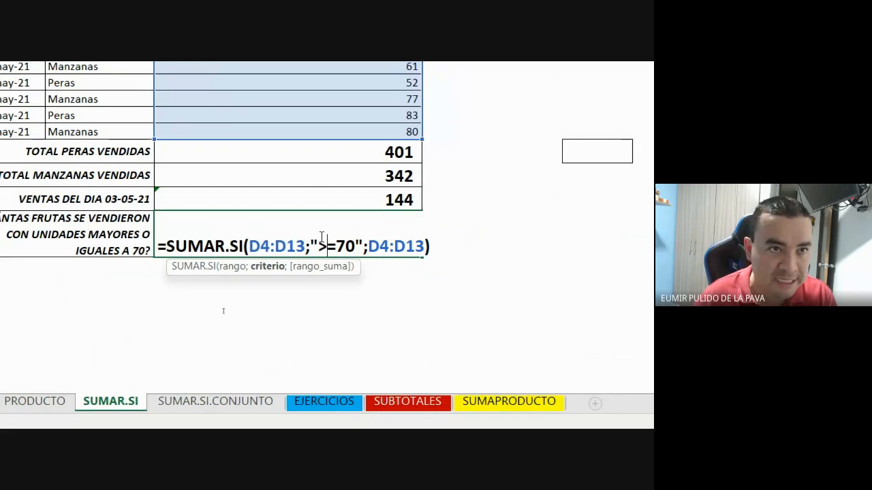
type(">")
key("BackSpace")
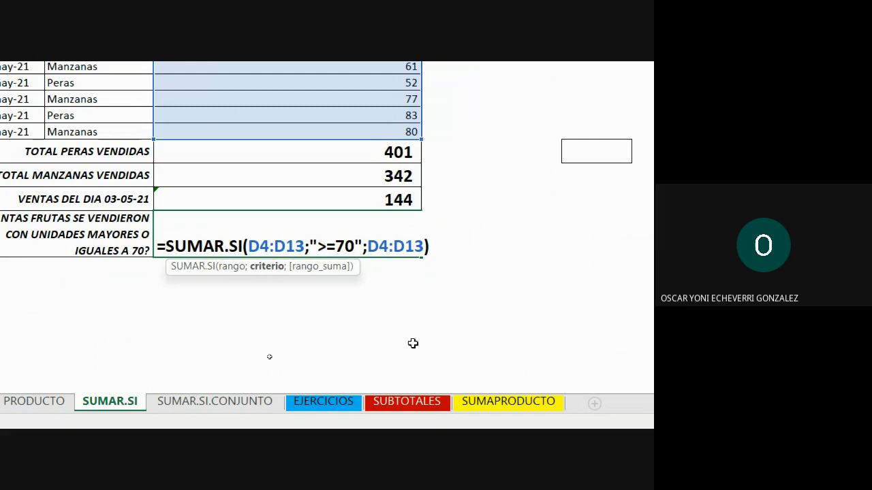
- Shorten D17's formula to =SUMAR.SI(D4:D13;">=70") by removing the optional sum range
left_click_drag(363, 244, 427, 247)
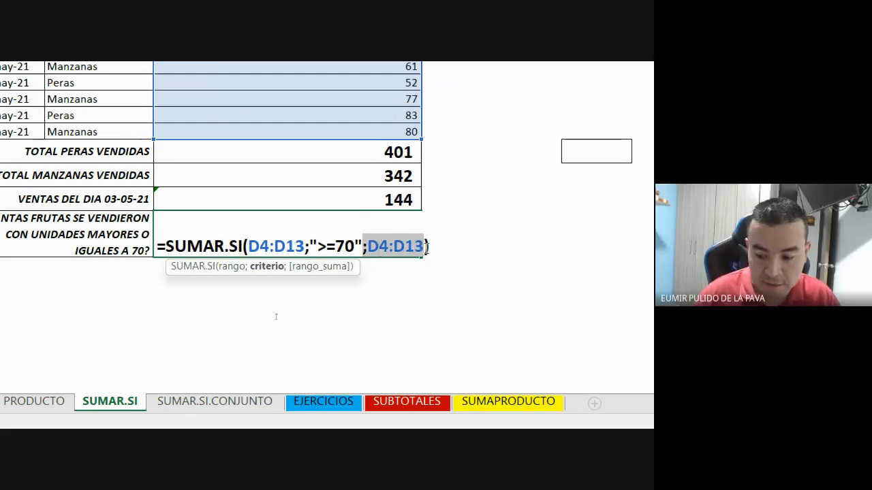
key("BackSpace")
key("Return")
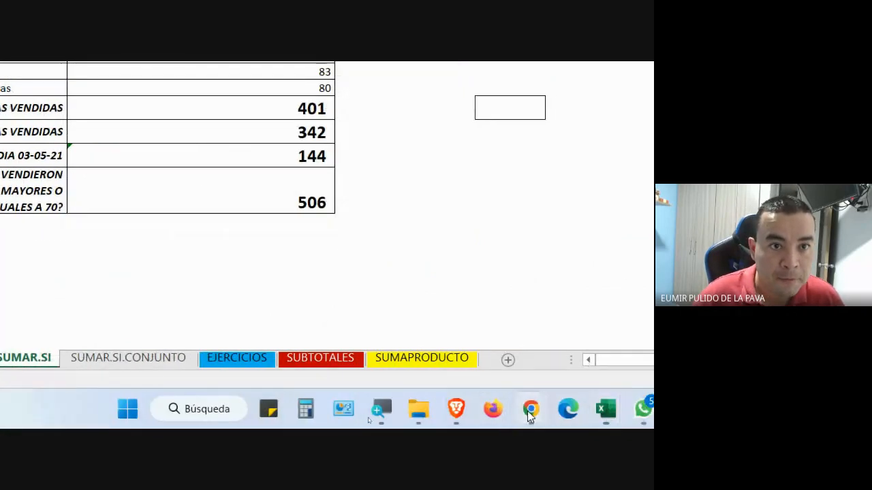
- Switch to the Google Meet call, admit the person asking to join, and return to the Excel workbook
mouse_move(539, 408)
left_click(421, 340)
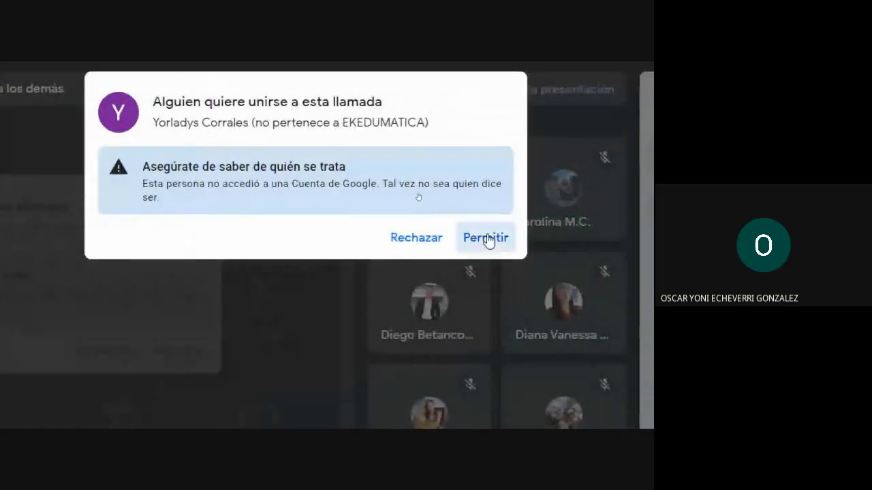
left_click(586, 238)
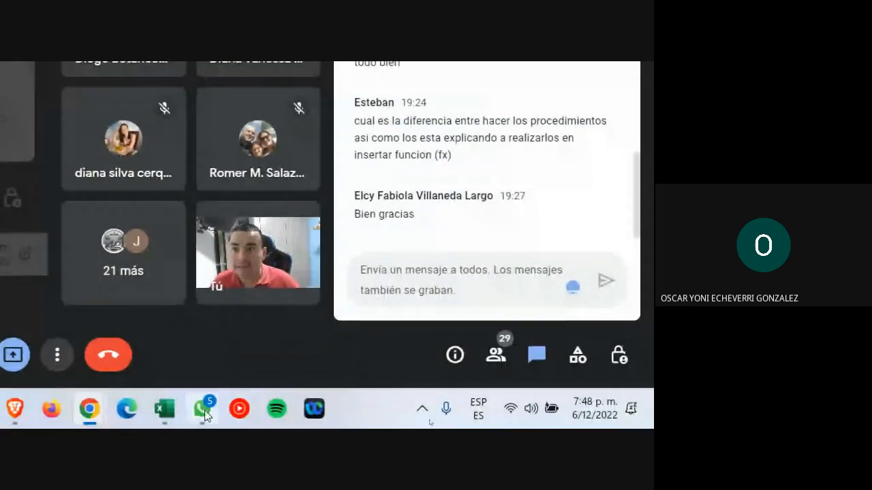
mouse_move(173, 418)
left_click(321, 308)
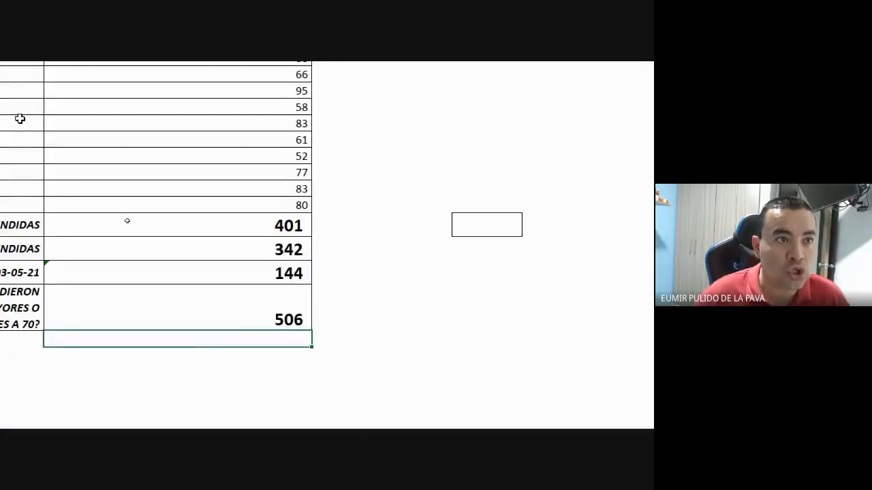
- Highlight the range D4:D13 and the criterion ">=70" in D17's formula, and close the formula without changes
double_click(236, 302)
left_click_drag(235, 252, 293, 252)
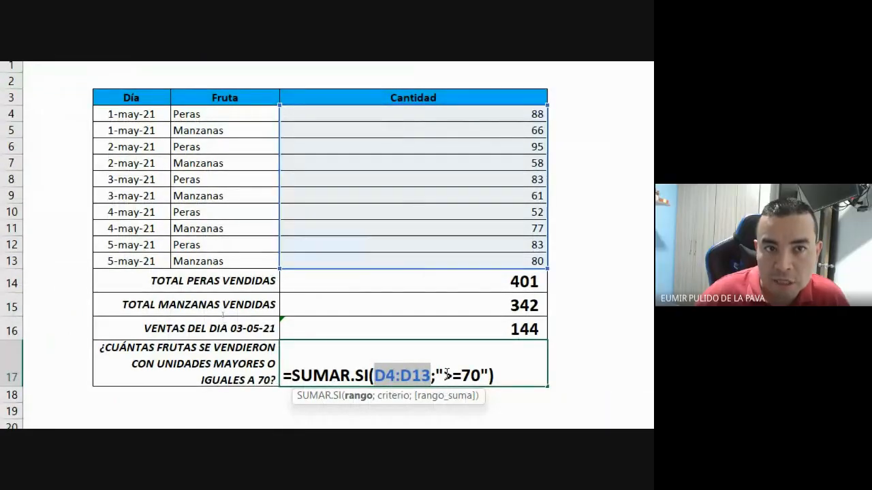
left_click_drag(440, 374, 491, 376)
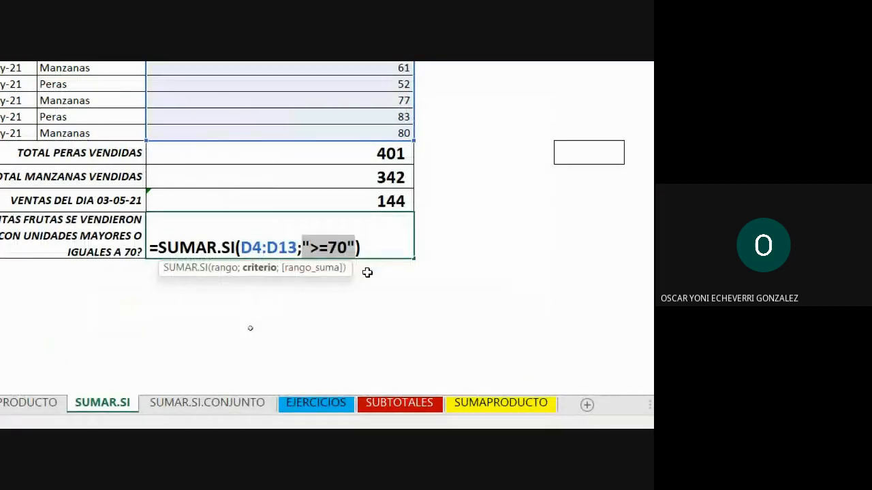
key("Return")
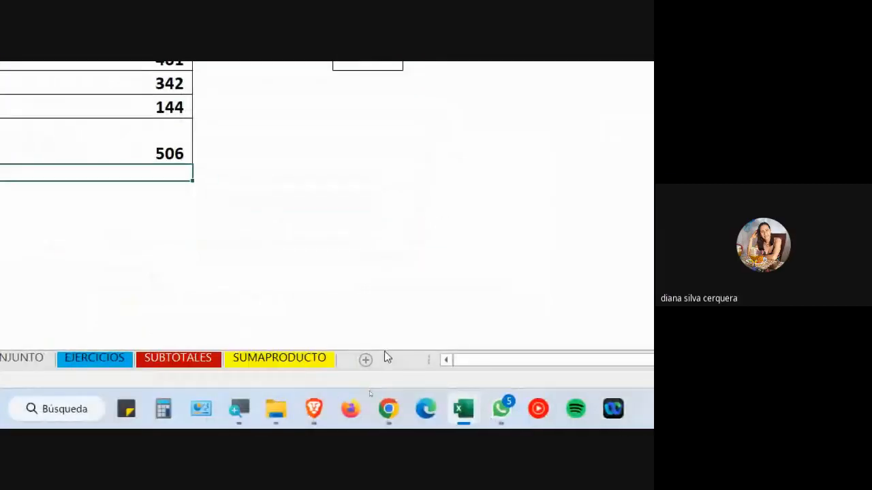
- Switch to the Google Meet call, reduce the screen magnifier to 100% and return to the Funciones_matematicas_y_trigonometricas workbook in Excel
mouse_move(383, 412)
left_click(365, 339)
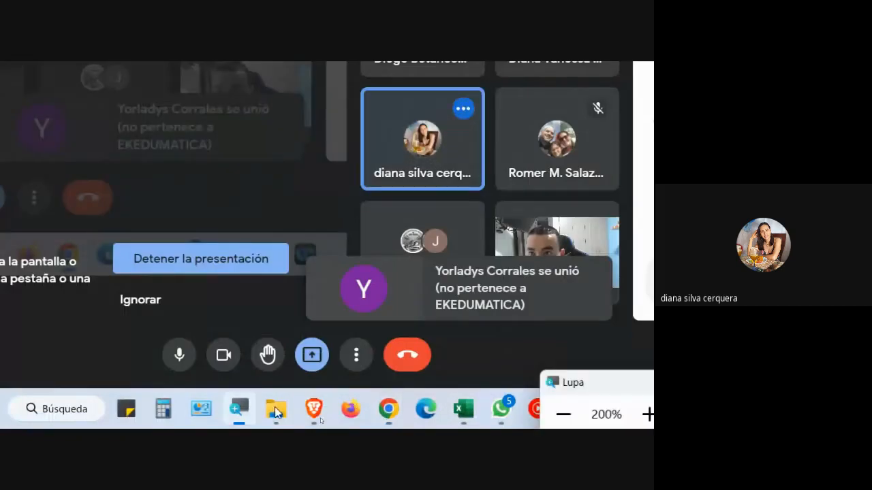
left_click(570, 415)
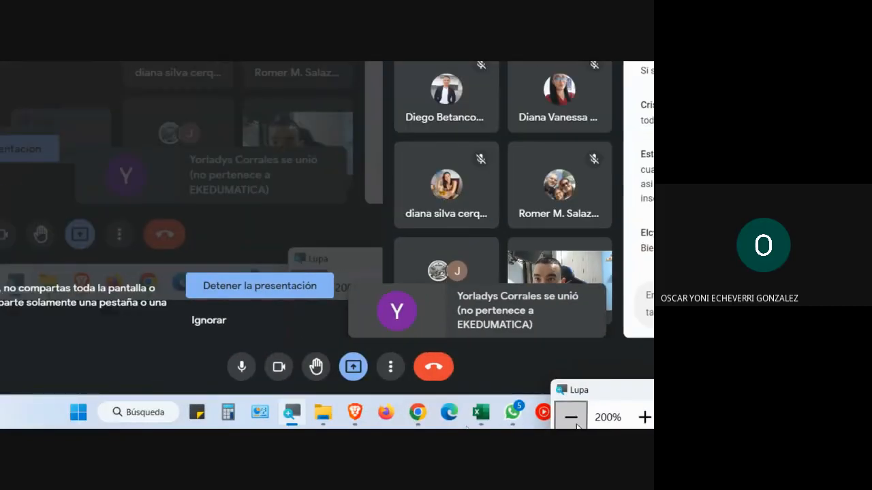
left_click(524, 361)
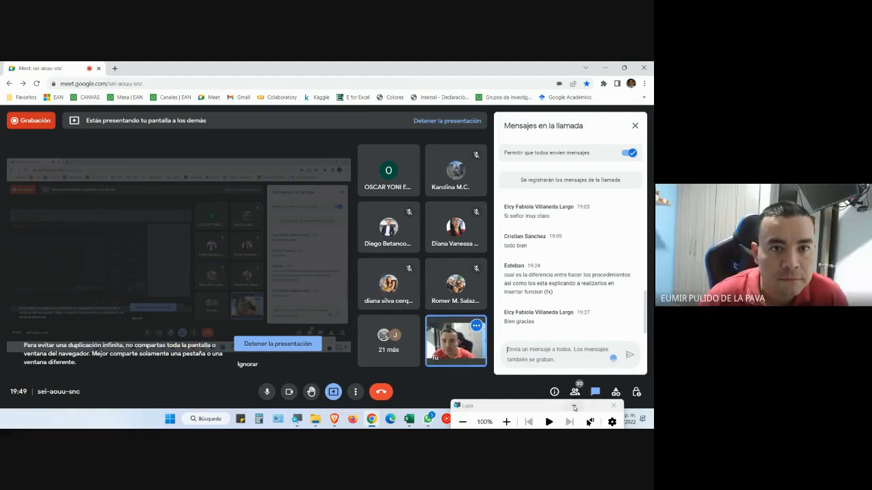
mouse_move(410, 421)
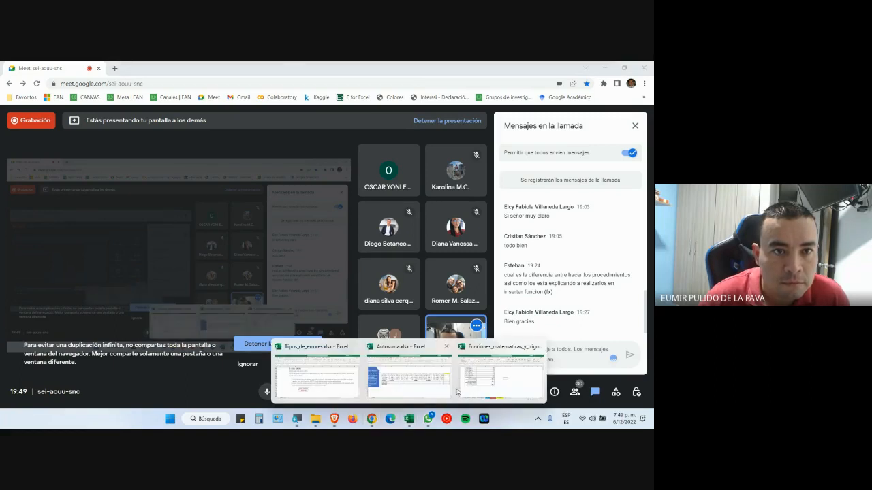
left_click(474, 378)
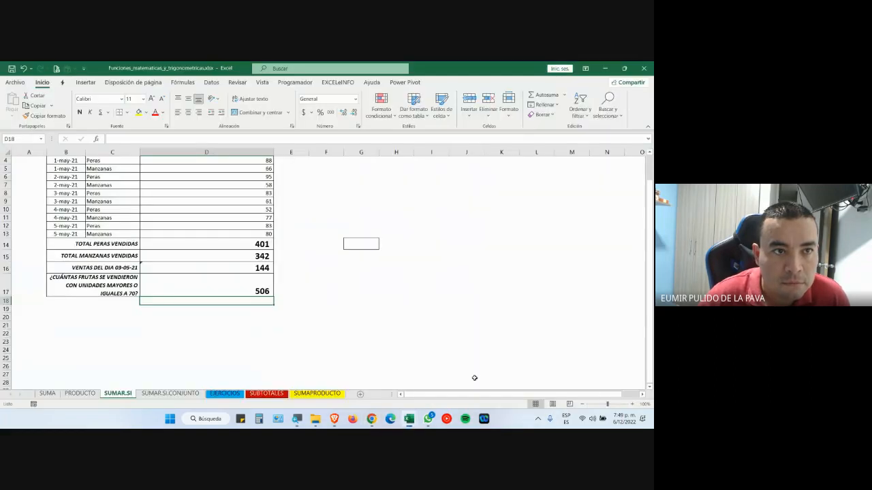
- Open the SUMAR.SI.CONJUNTO sheet and enlarge the display with the screen magnifier
left_click(196, 393)
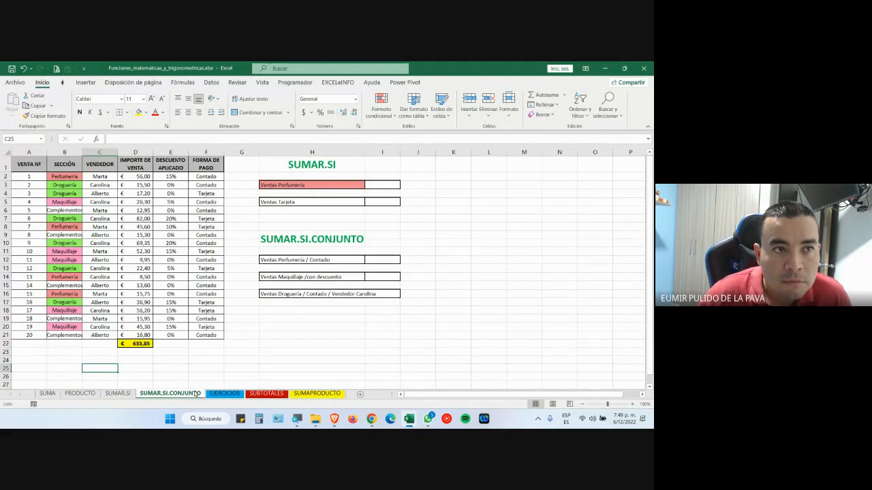
left_click(121, 394)
left_click(181, 395)
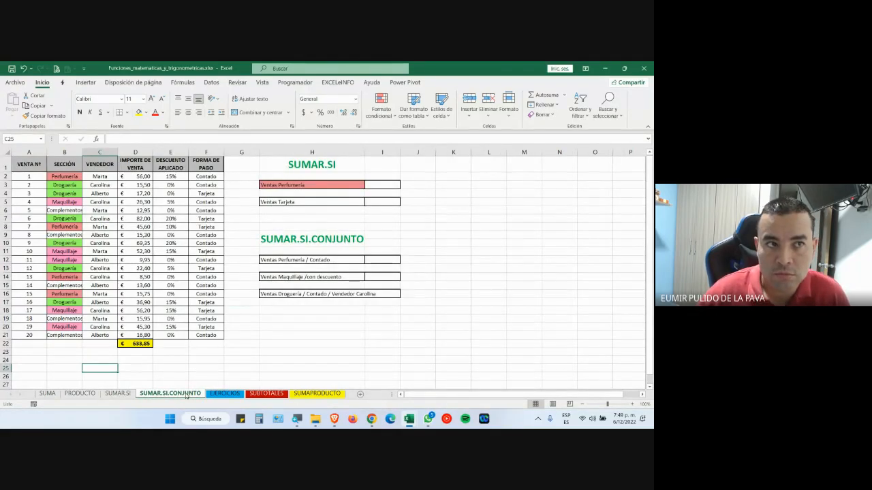
key("super+plus")
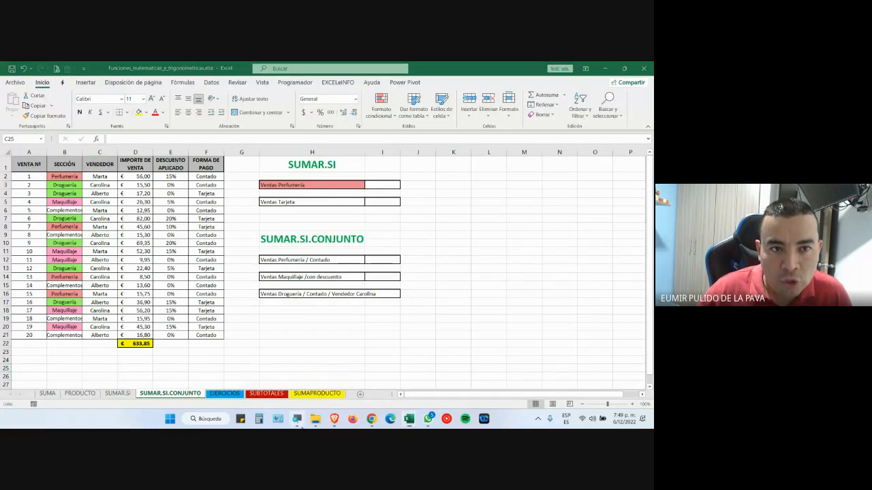
left_click(501, 425)
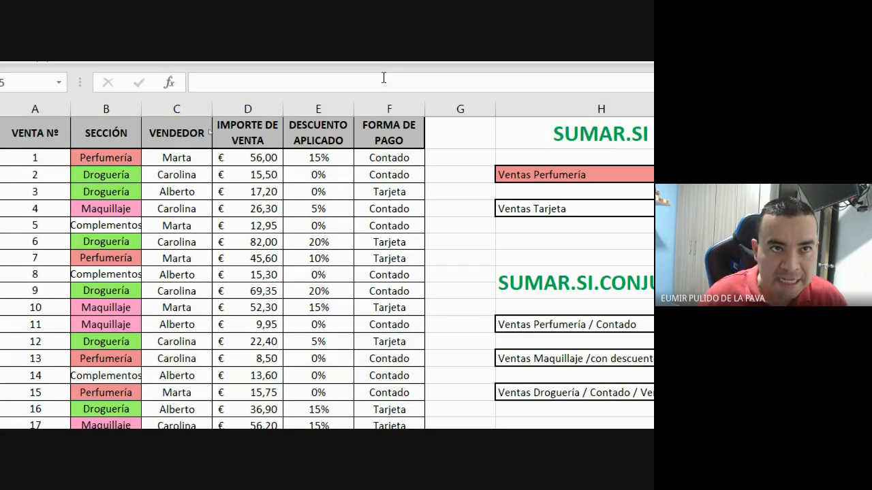
- Point out the empty result cells for Ventas Perfumería, Ventas Tarjeta and Ventas Perfumería / Contado
left_click(417, 201)
left_click(403, 231)
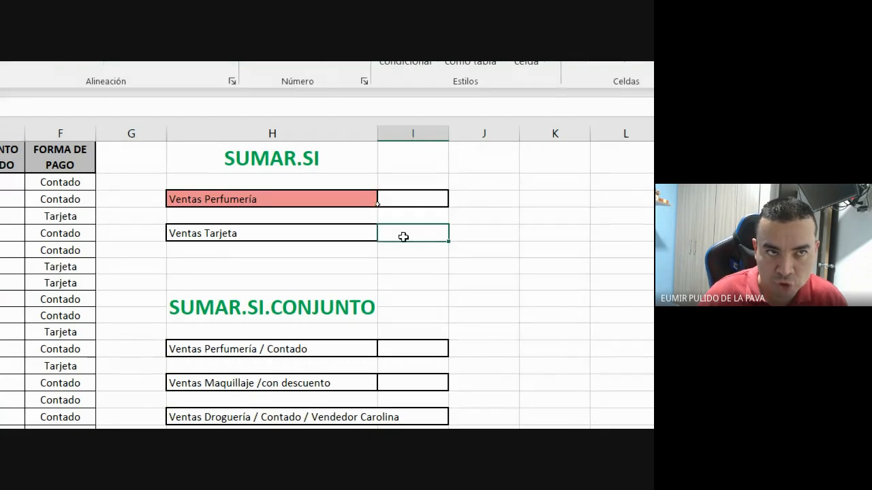
left_click(414, 199)
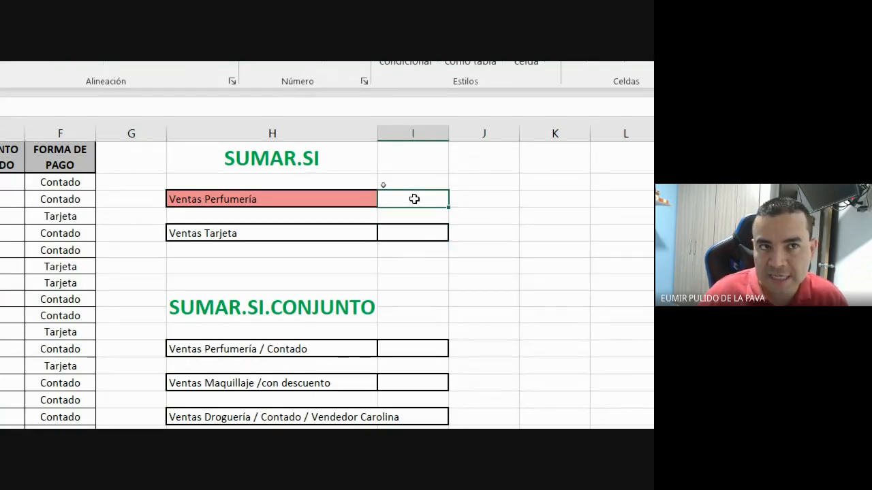
left_click(402, 232)
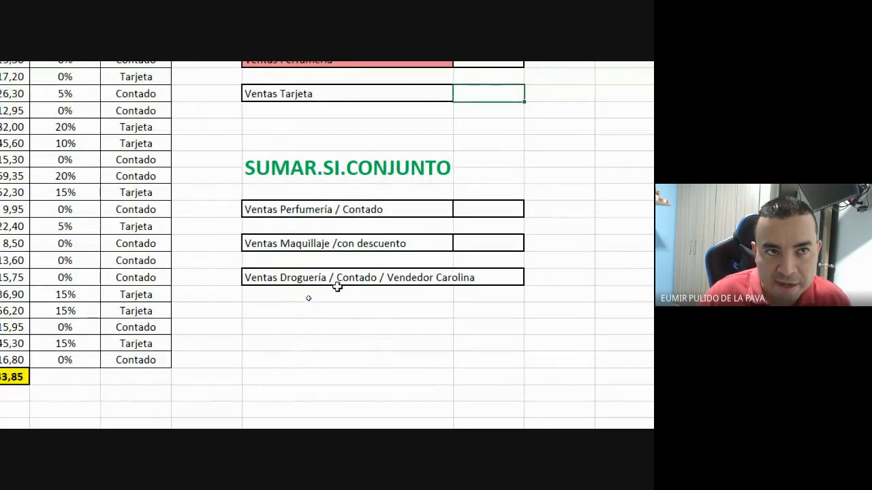
left_click(467, 212)
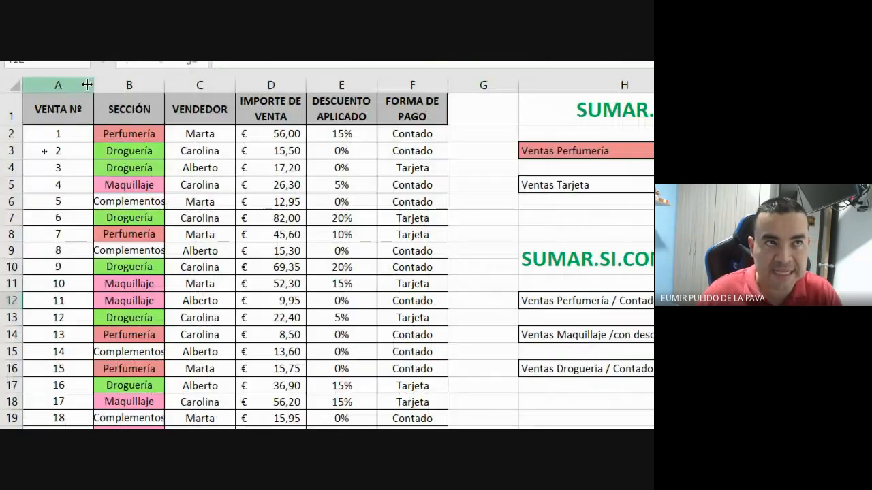
- Highlight the SECCIÓN and FORMA DE PAGO columns together, and select the first Perfumería entry in B2
left_click(124, 84)
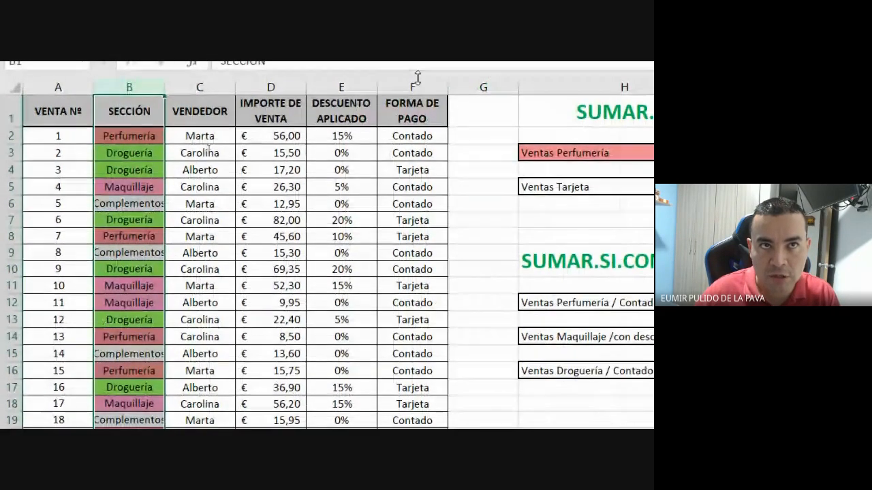
left_click(412, 82, "ctrl")
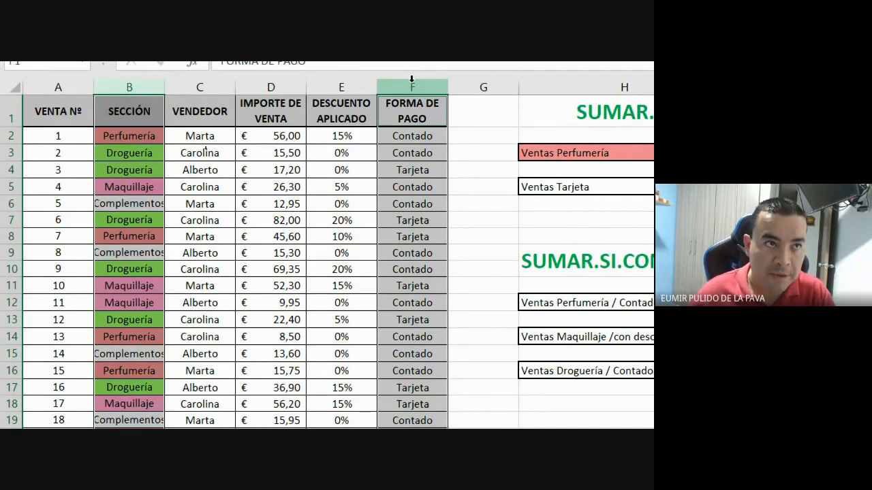
left_click(145, 137)
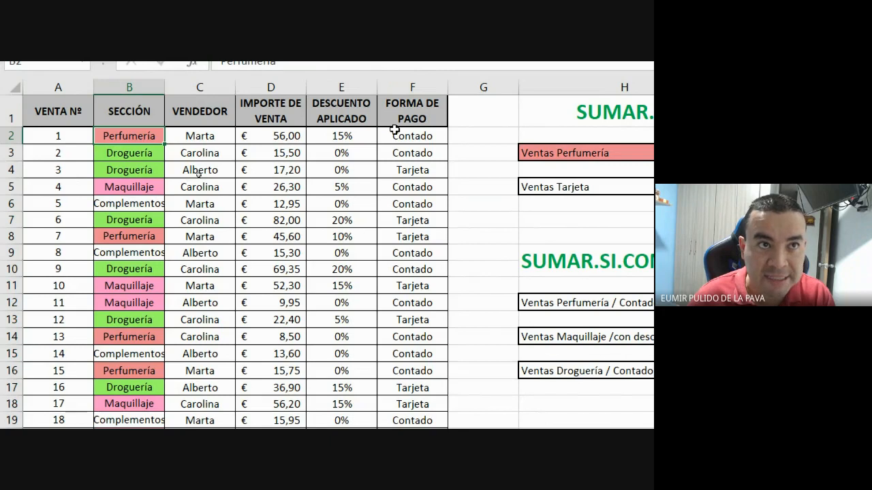
- Highlight the sale amounts of the Perfumería rows in D2, D8, D14 and D16, plus the payment forms in F2 and F8
left_click(275, 135)
left_click(412, 136, "ctrl")
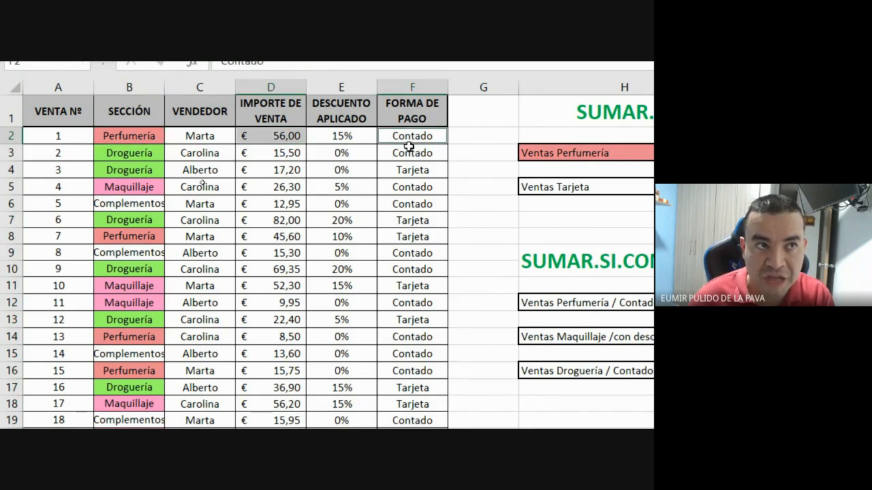
left_click(293, 238, "ctrl")
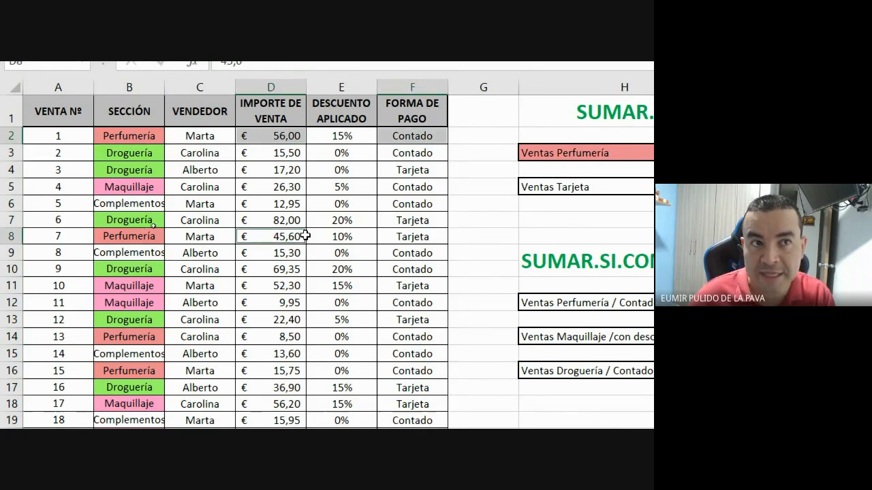
left_click(409, 237, "ctrl")
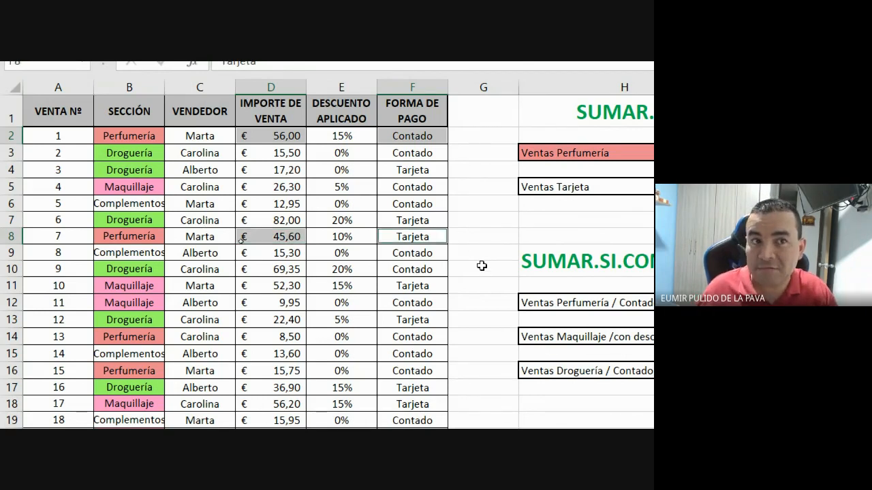
left_click(290, 336, "ctrl")
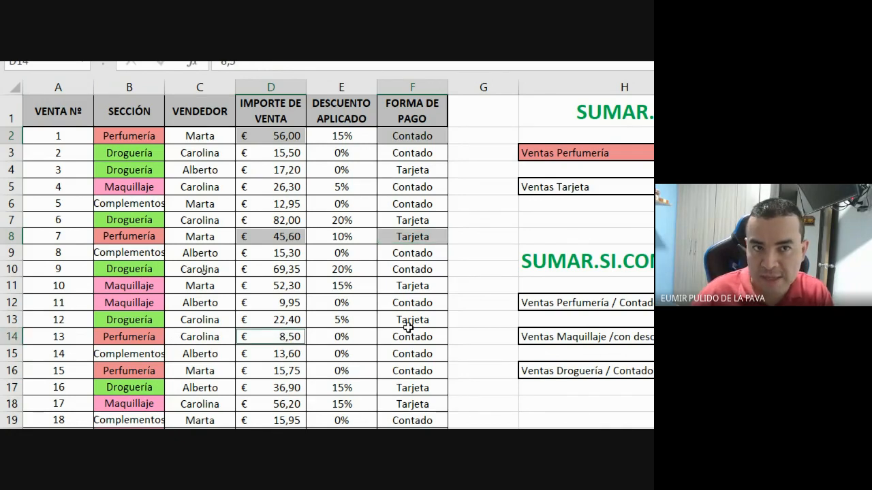
scroll(397, 344, "down", 1)
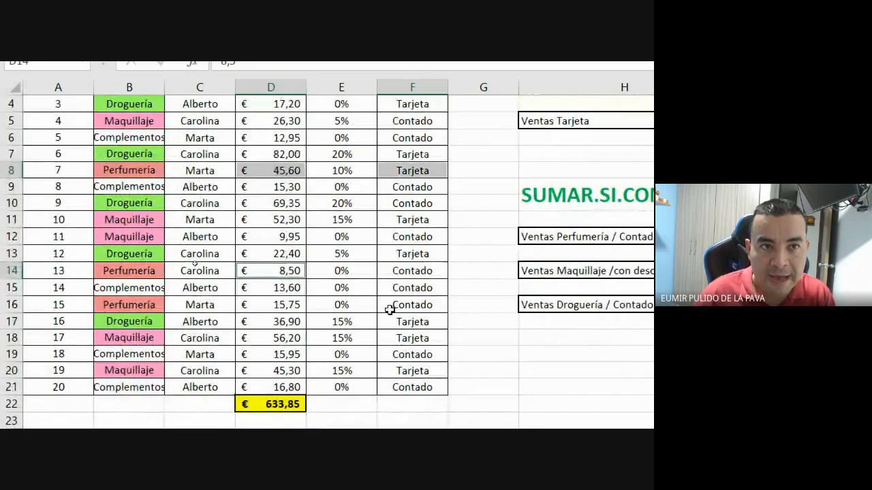
left_click(289, 308, "ctrl")
scroll(417, 295, "up", 1)
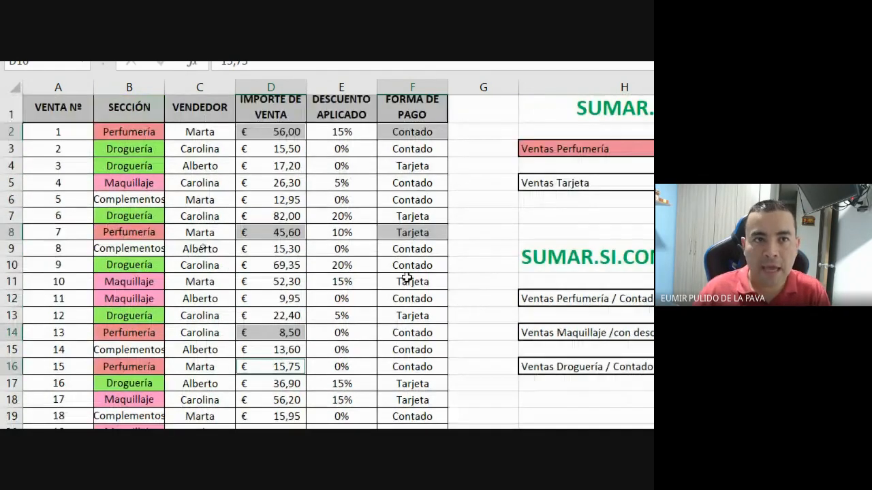
- Highlight row 8, and select the SECCIÓN and FORMA DE PAGO columns together as the two criteria sources
left_click(10, 236)
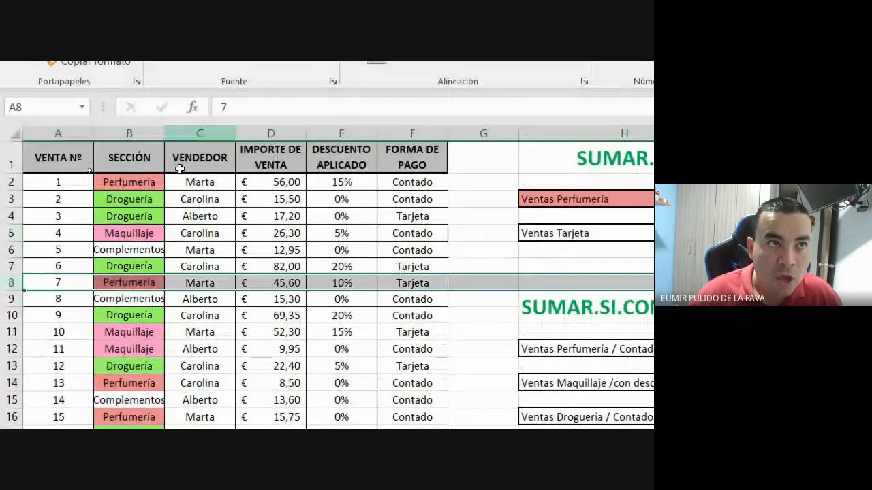
left_click(148, 87)
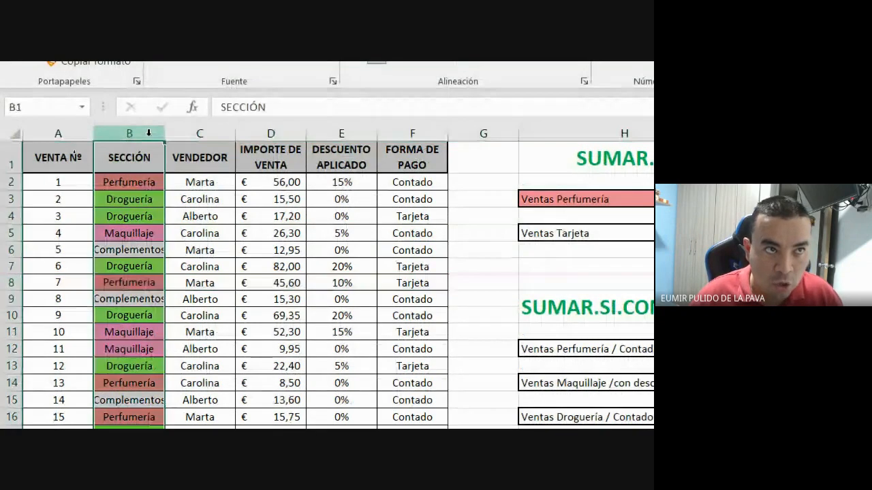
left_click(411, 131, "ctrl")
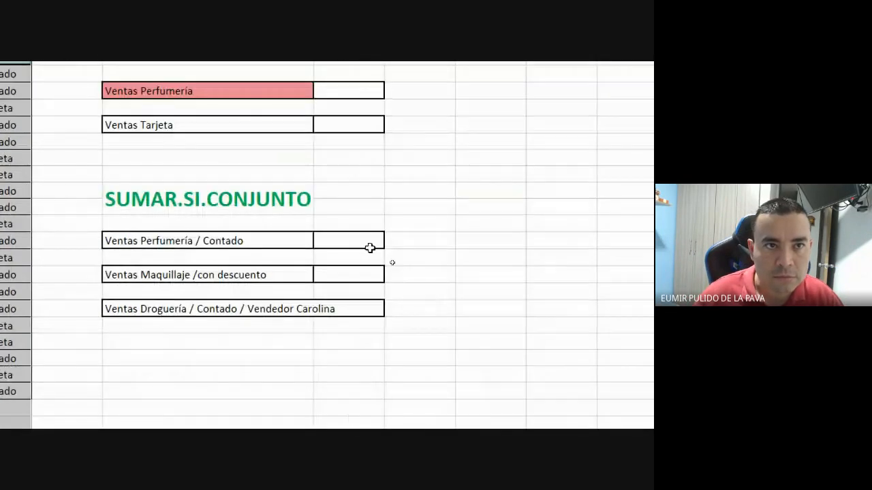
- Widen column I and increase the font size of the Ventas Perfumería / Contado result cell I12
left_click(366, 243)
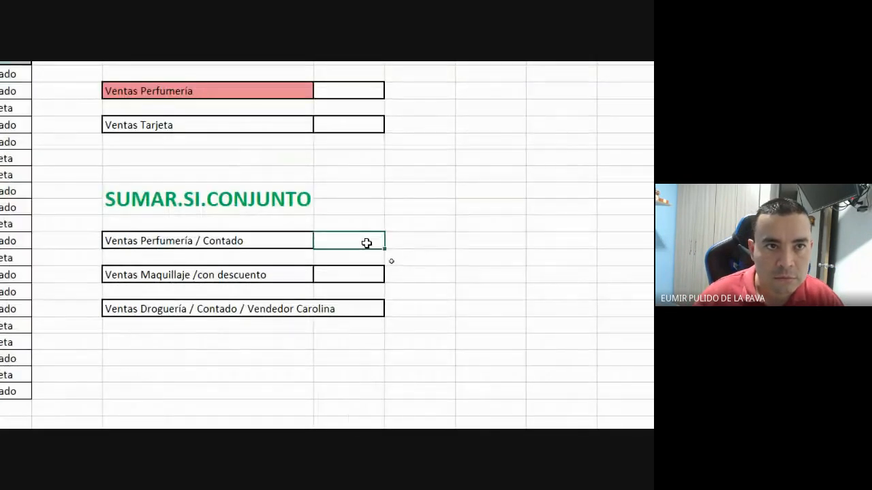
left_click_drag(386, 171, 634, 171)
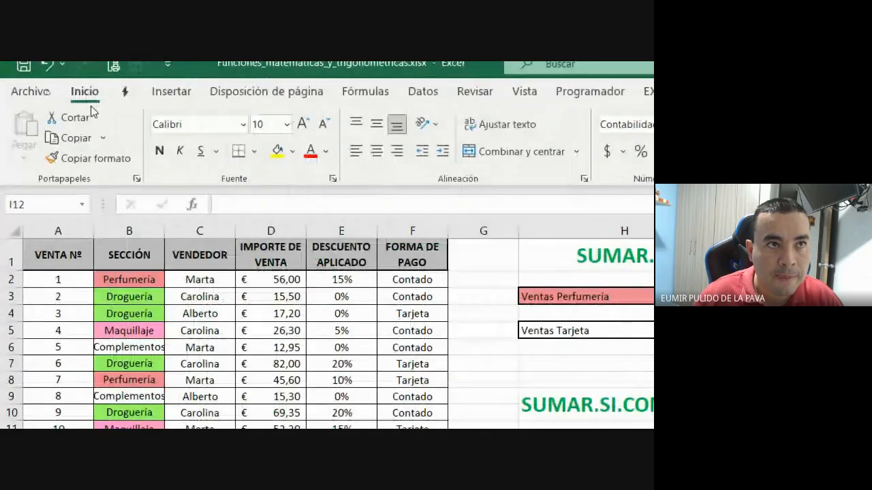
left_click(301, 128)
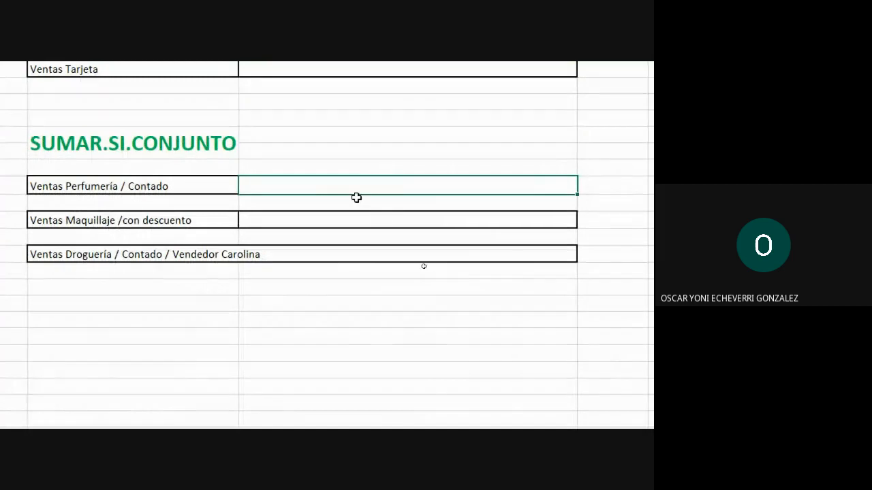
- Begin a SUMAR.SI.CONJUNTO formula in I12 with the sale amounts D2:D21 as the sum range
type("=SUMA")
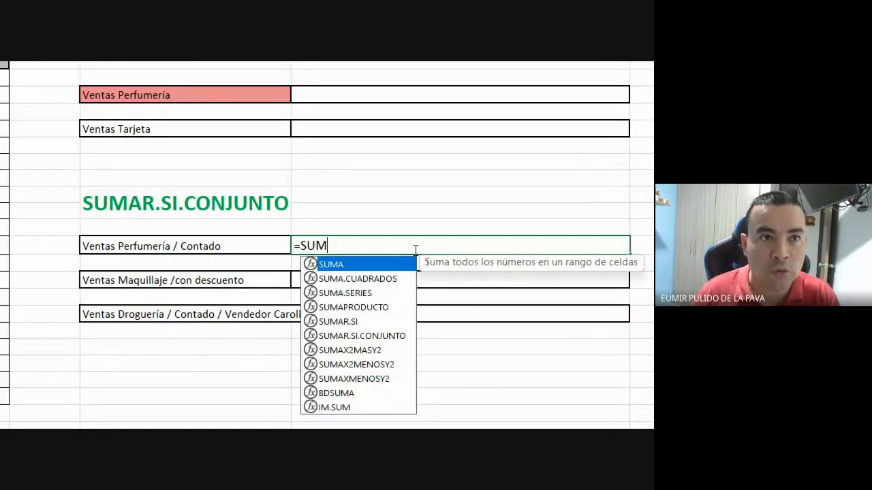
key("Down")
key("Down")
key("Down")
key("Down")
key("Down")
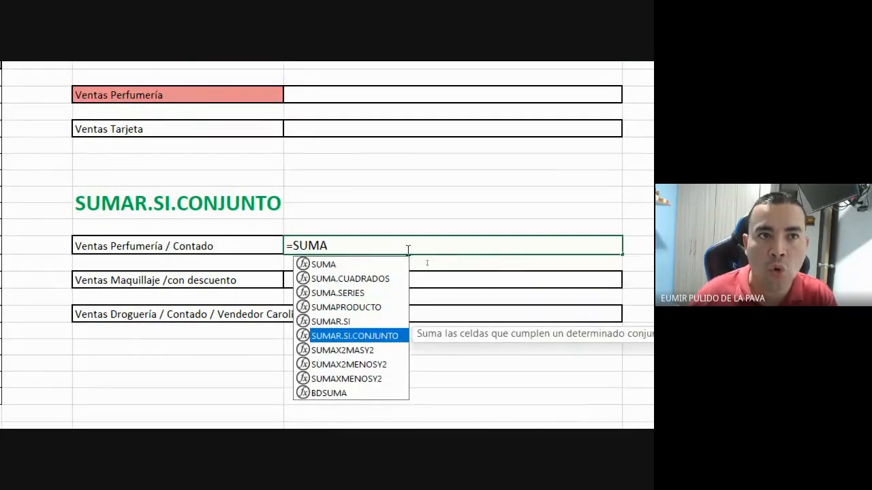
key("Tab")
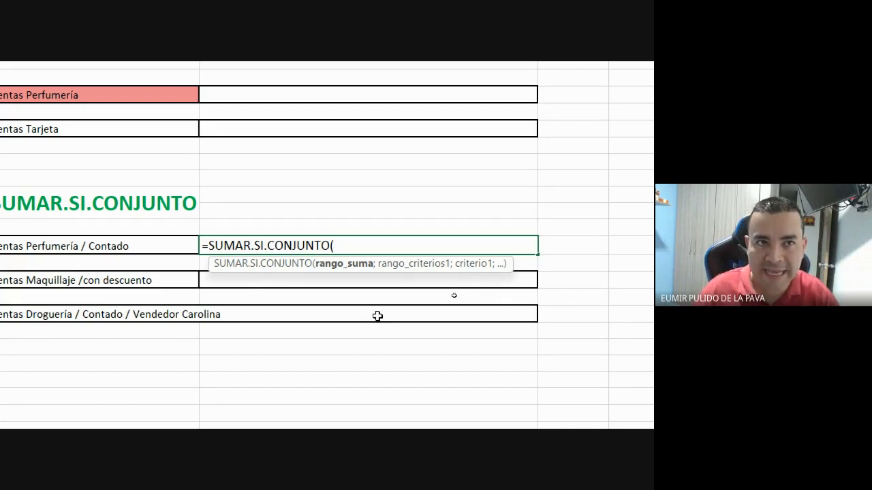
scroll(144, 229, "left", 3)
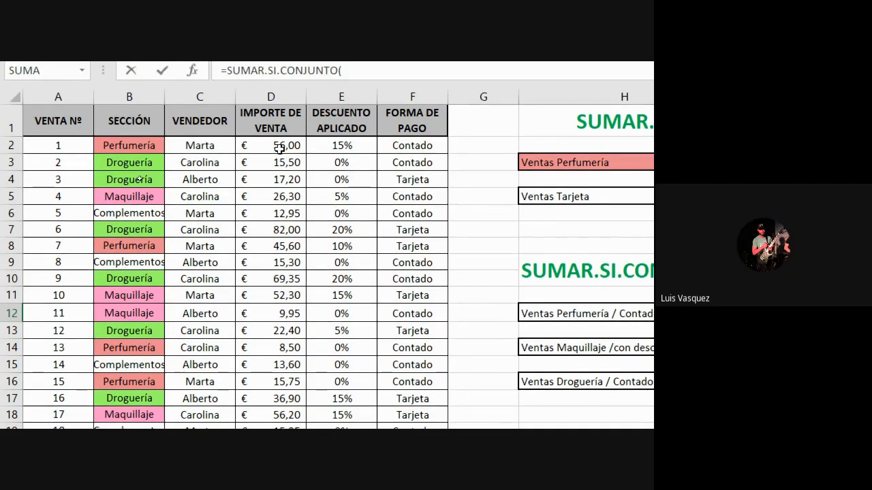
left_click_drag(279, 148, 282, 376)
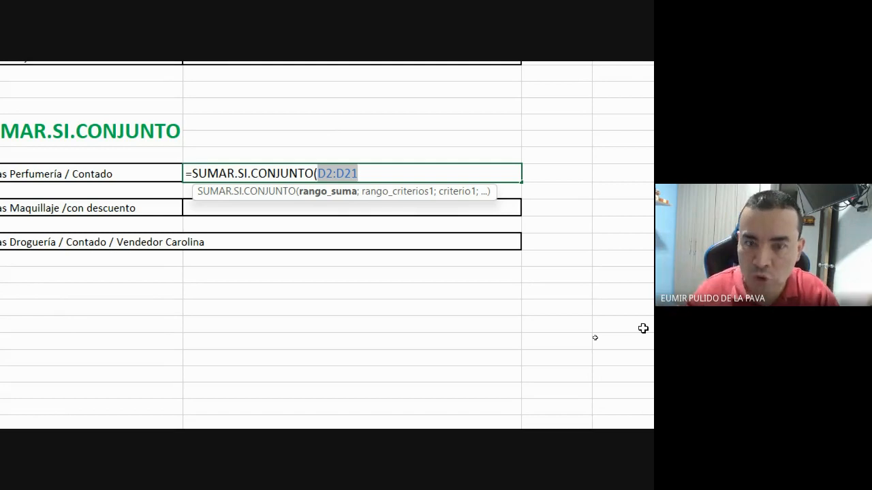
type(";")
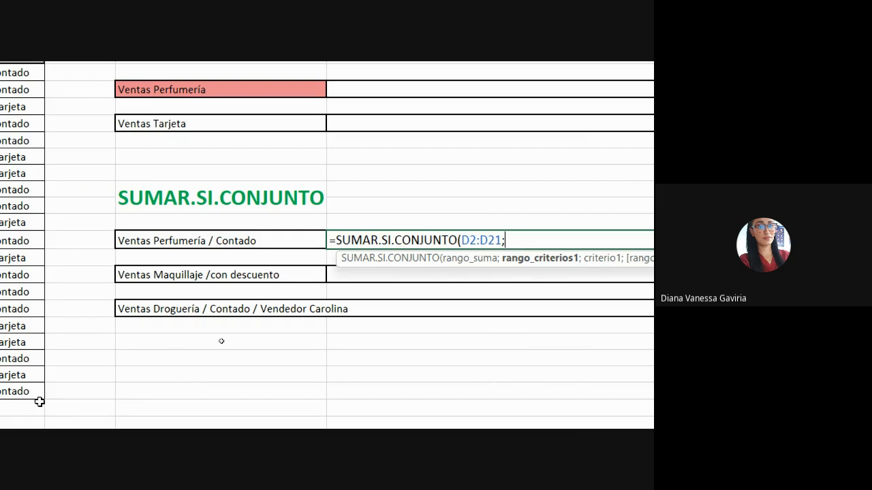
- Add the section column B2:B21 as the formula's first criteria range, with "PERFUMERIA" as its criterion
scroll(40, 402, "left", 6)
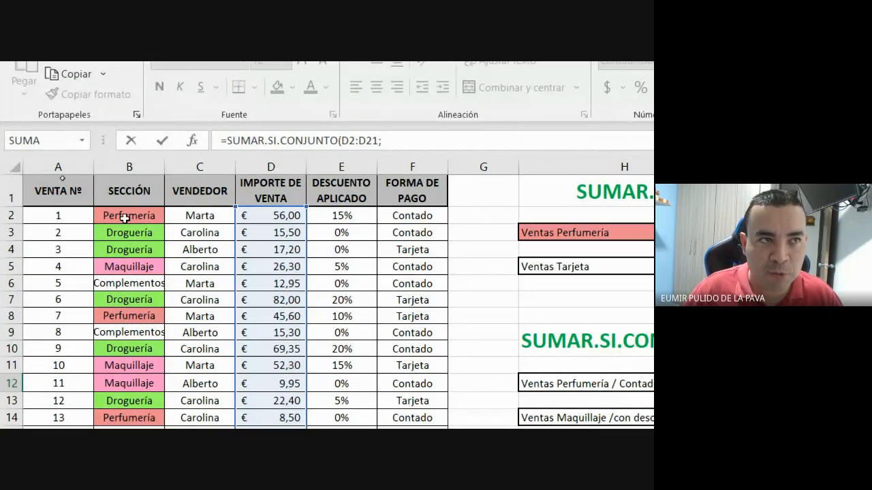
left_click(128, 75)
left_click_drag(413, 215, 402, 400)
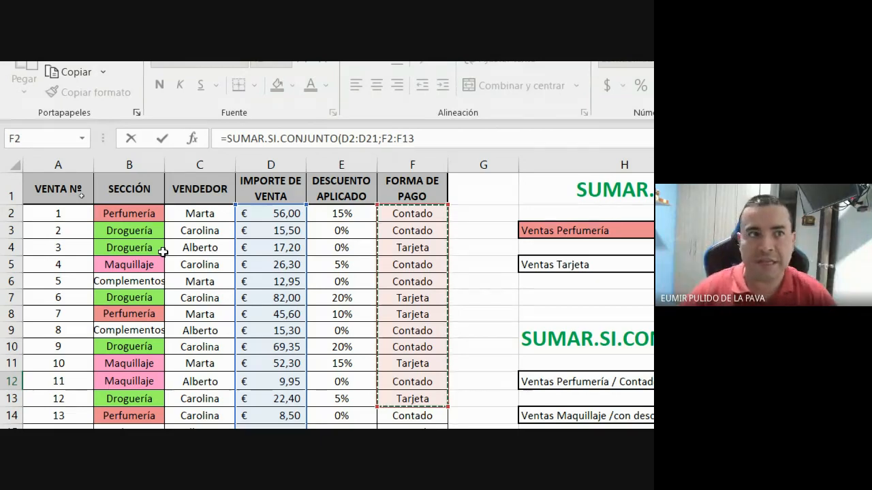
left_click_drag(116, 213, 142, 466)
left_click_drag(141, 406, 146, 482)
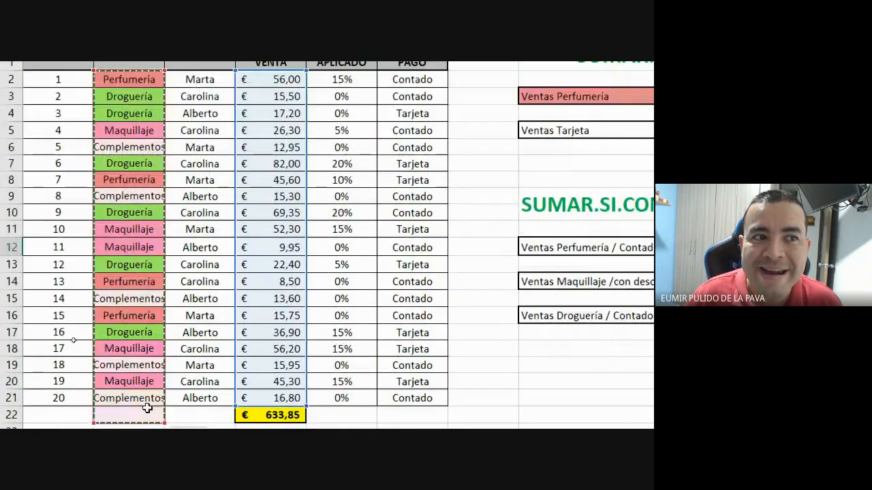
left_click_drag(147, 408, 143, 404)
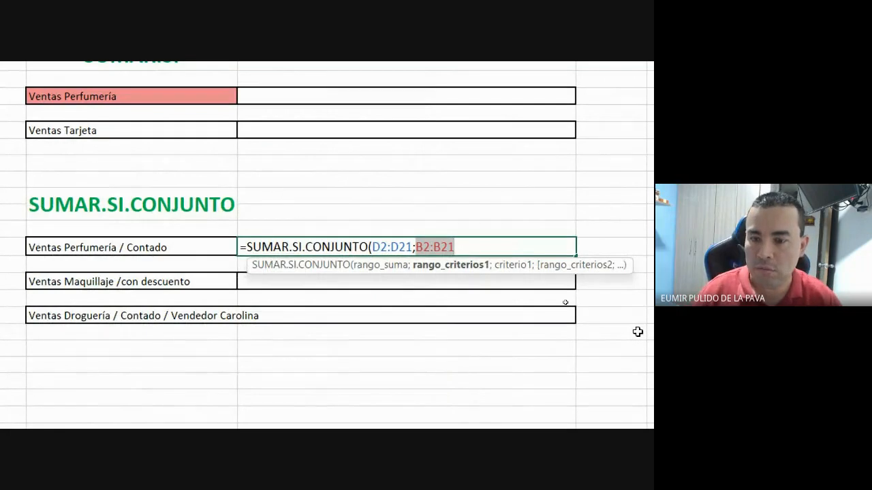
type(";")
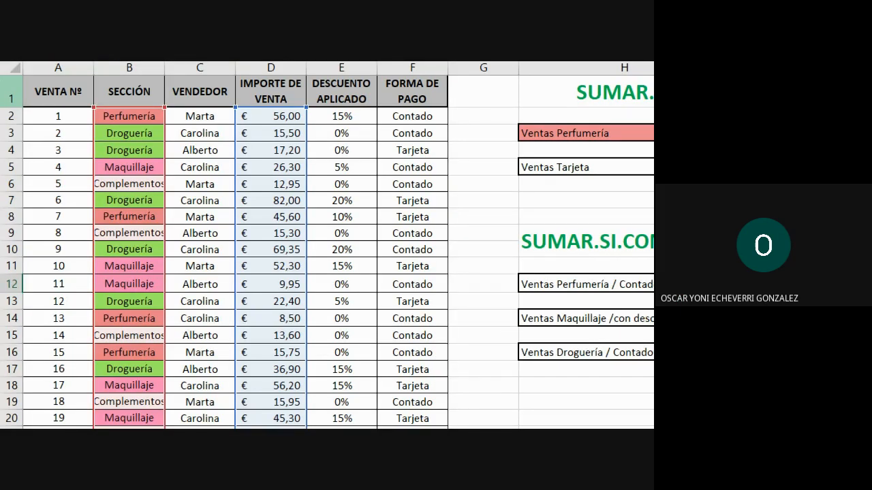
type("\"PER")
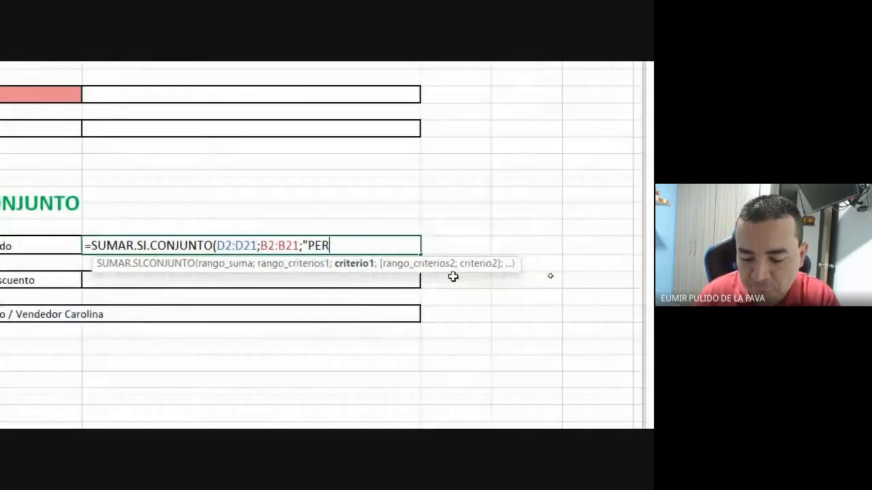
type("FUMERIA\"")
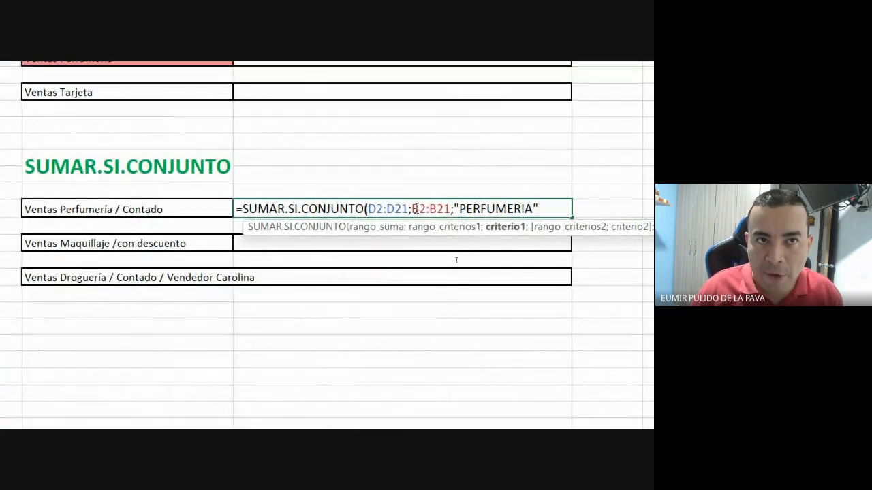
- Point out the B2:B21 range and its PERFUMERIA criterion within the formula, and return the cursor to the formula's end
left_click_drag(411, 208, 449, 209)
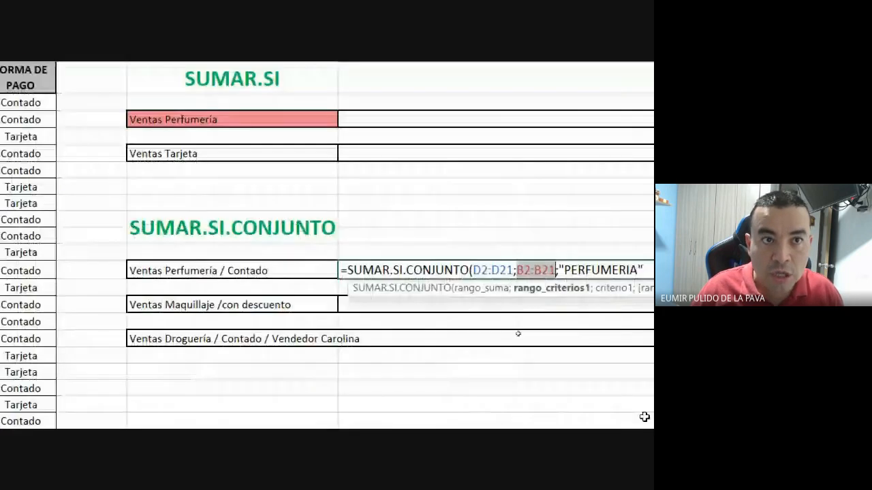
left_click_drag(435, 211, 507, 212)
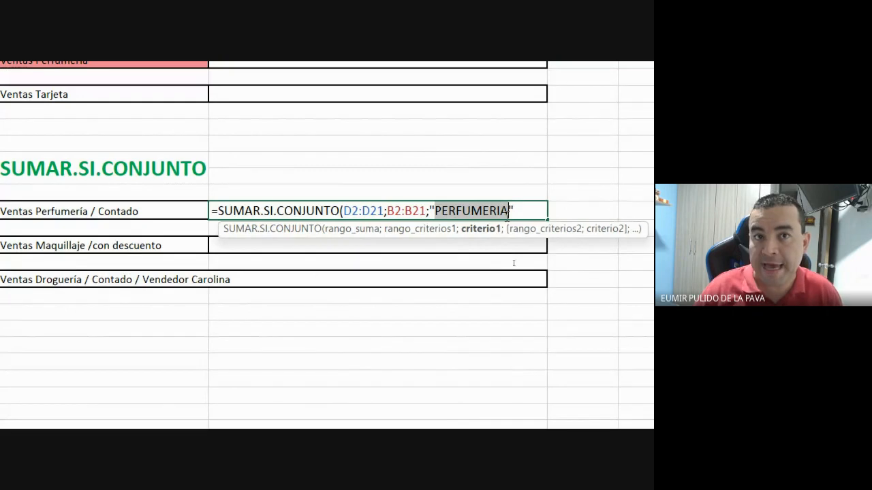
left_click(521, 213)
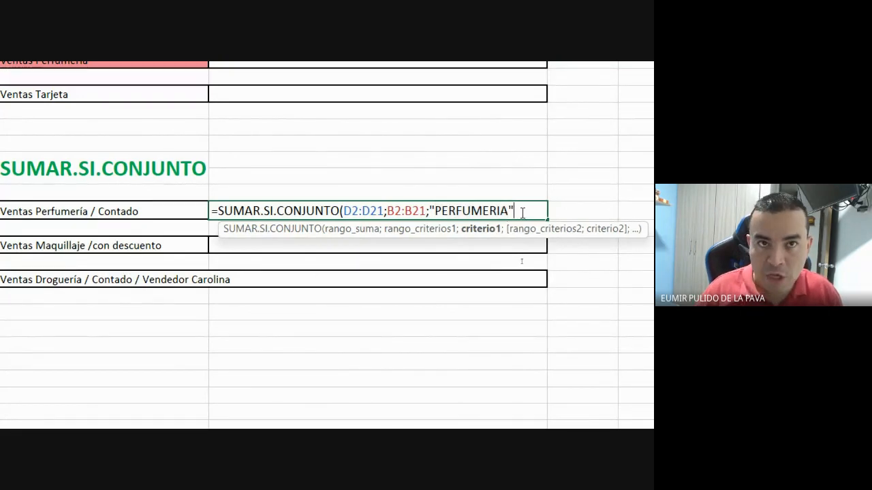
- Add the payment form range F2:F21 with the criterion "CONTADO" as the second condition, and close the formula's parenthesis
type(";")
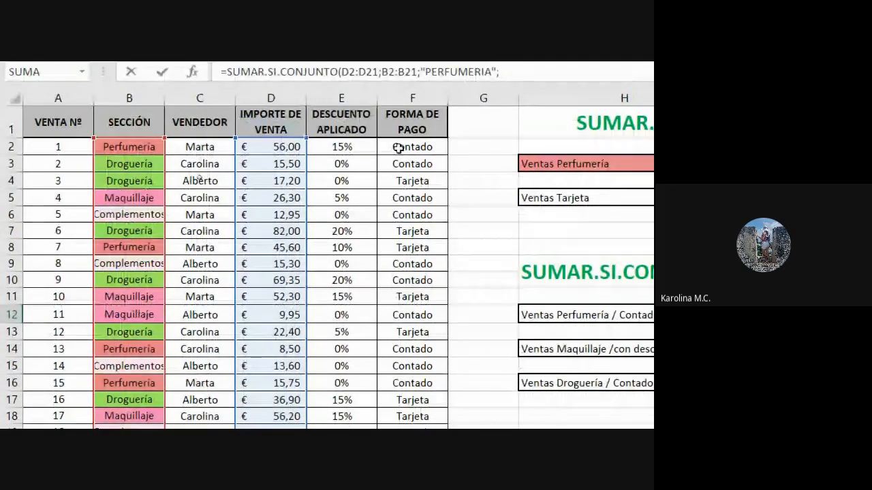
left_click_drag(398, 147, 414, 449)
mouse_move(413, 411)
left_mouse_down()
mouse_move(414, 397)
mouse_move(425, 415)
left_mouse_up()
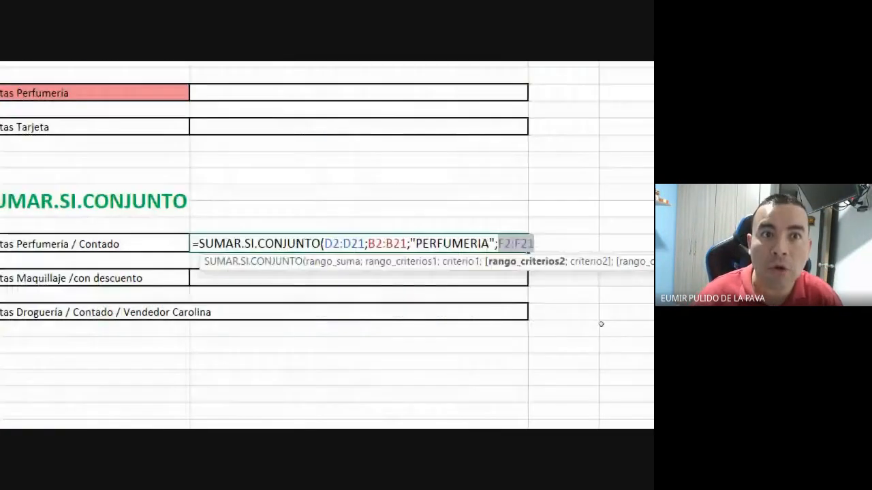
type(";\"CON")
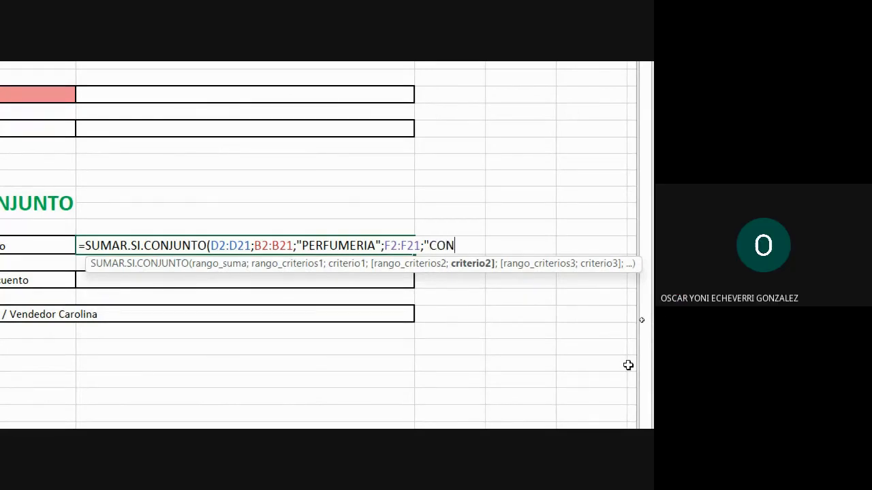
type("TADO\"")
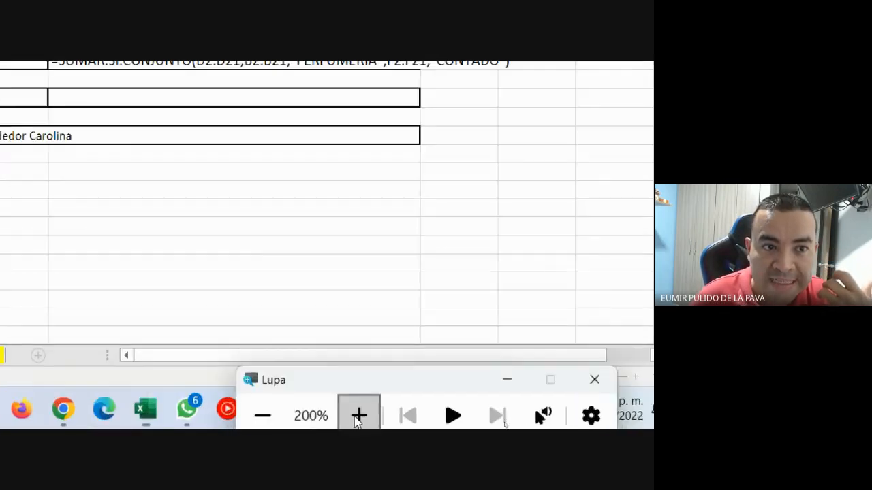
- Increase the screen magnification to review the formula in I12, and place the cursor after its closing parenthesis
left_click(359, 414)
left_click(299, 255)
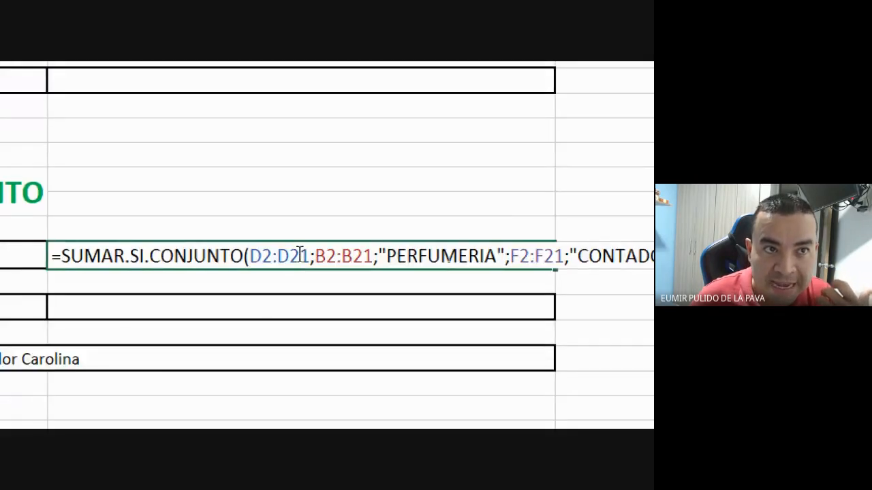
left_click(436, 211)
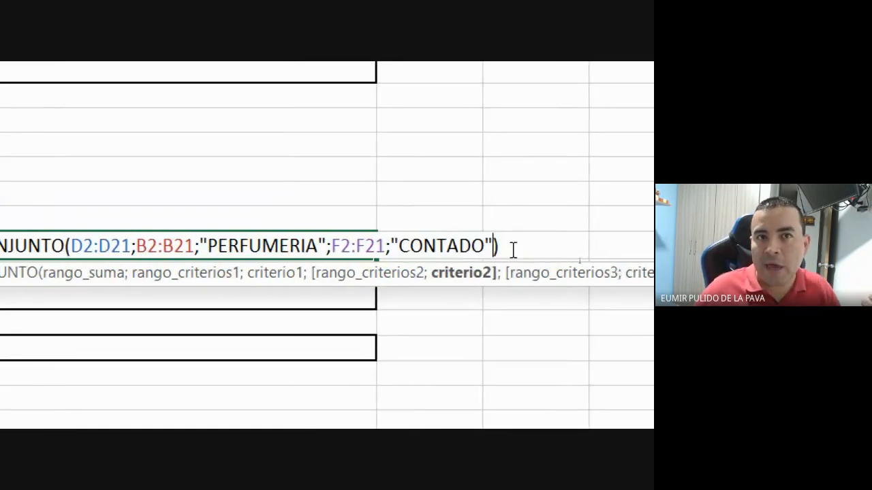
left_click(513, 245)
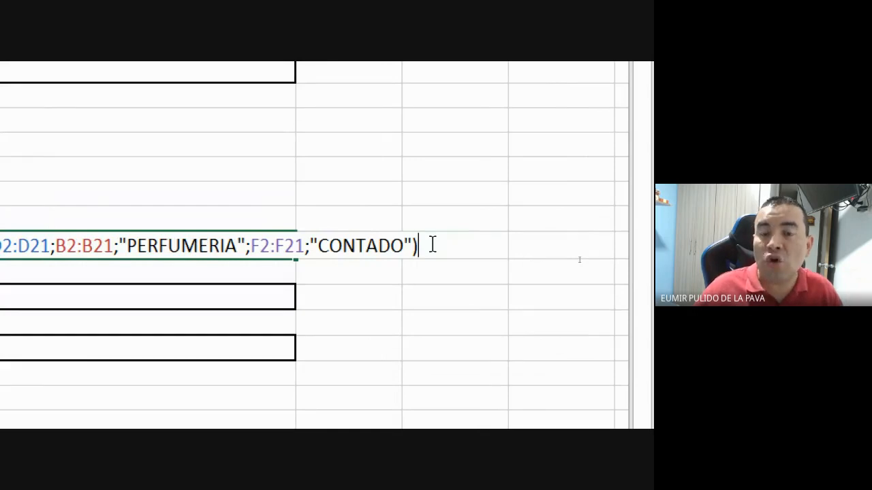
- Review the SUMAR.SI.CONJUNTO formula's arguments in the function arguments dialog, and cancel the formula entry
key("BackSpace")
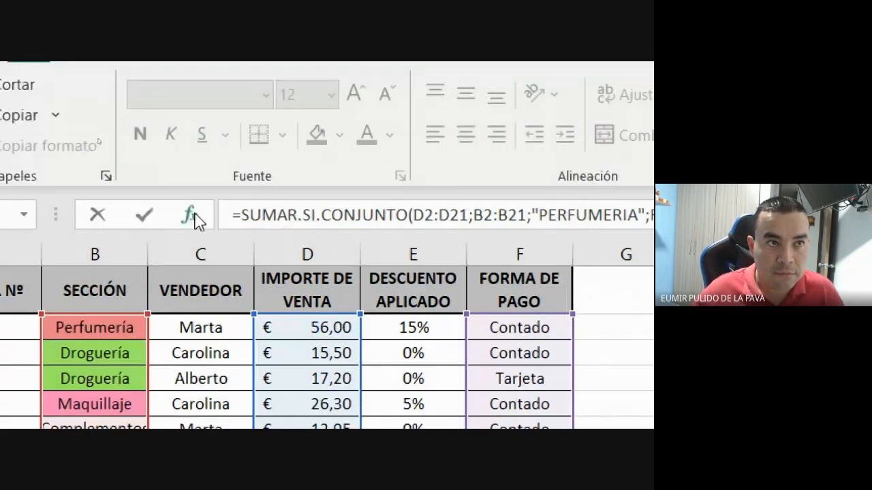
left_click(191, 216)
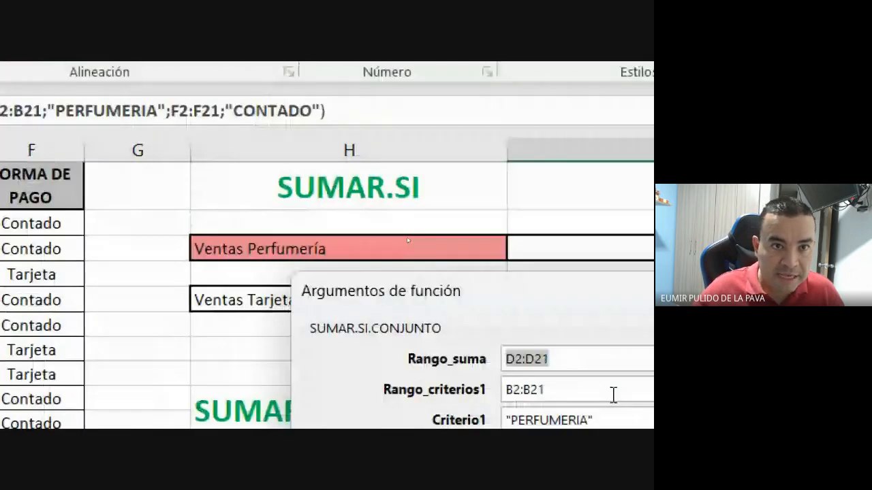
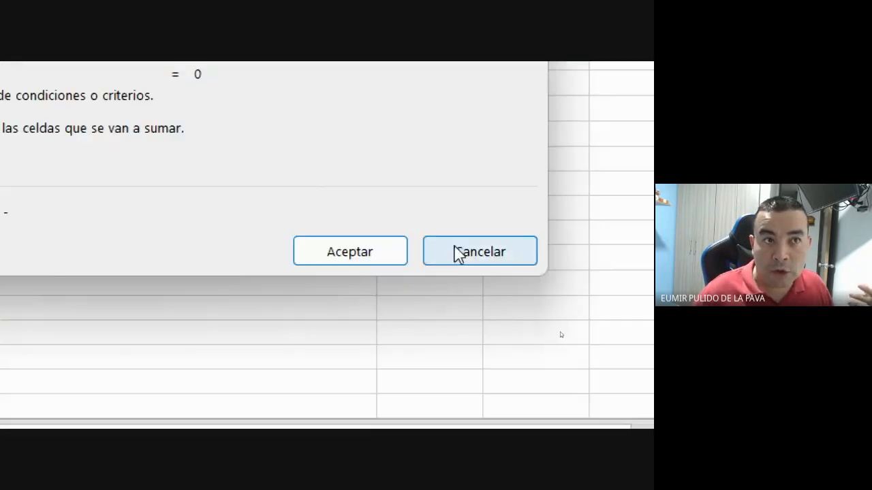
left_click(795, 478)
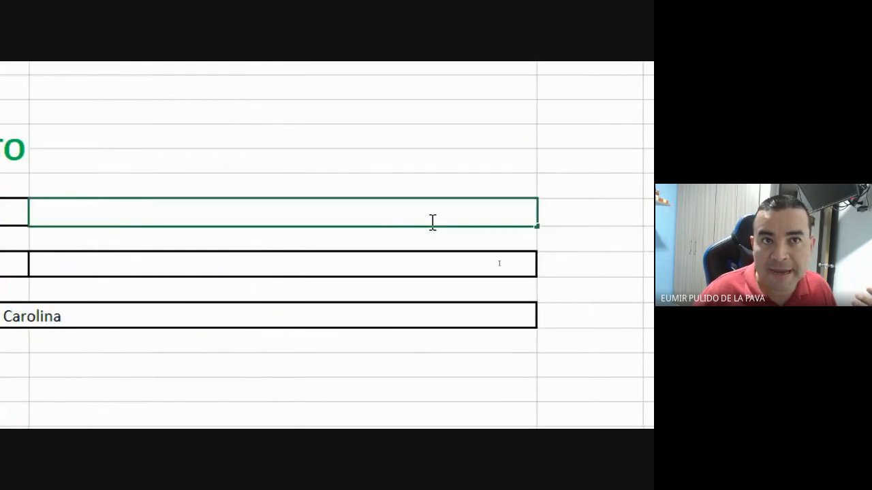
- Start a new SUMAR.SI.CONJUNTO formula in I12 with the sales amounts D2:D21 as the sum range
type("=SUMA")
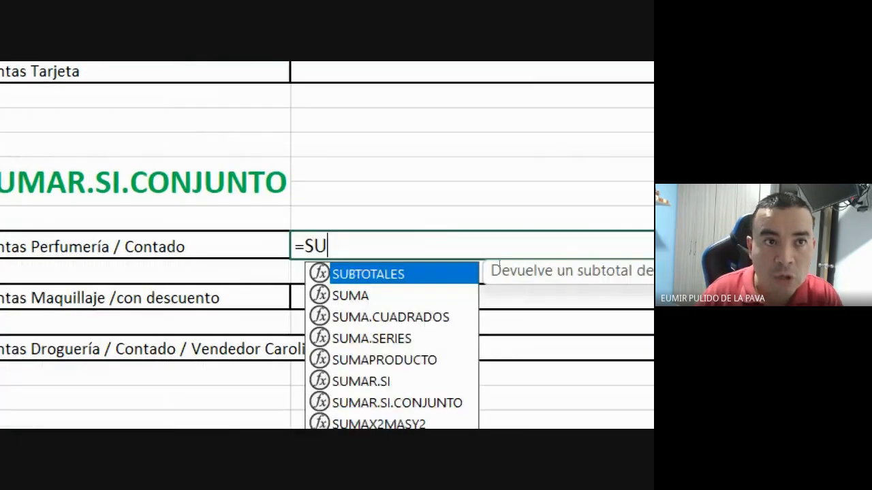
key("Down")
key("Down")
key("Down")
key("Down")
key("Down")
key("Tab")
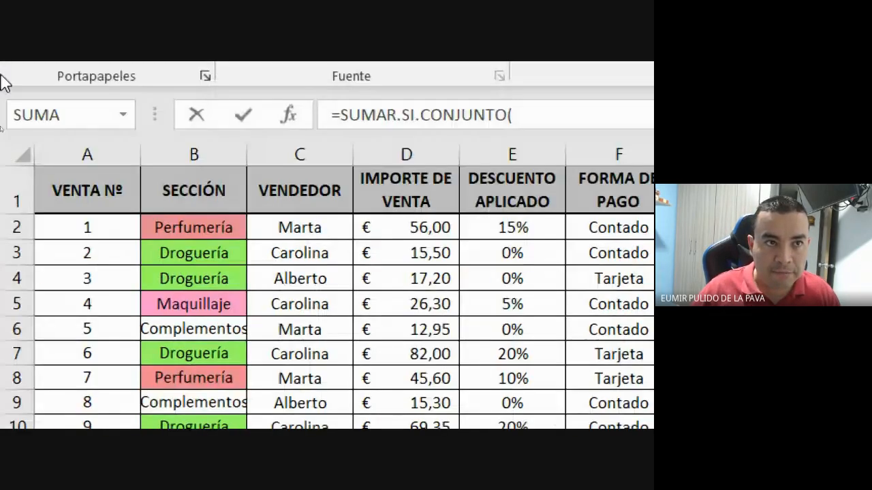
left_click_drag(406, 227, 419, 393)
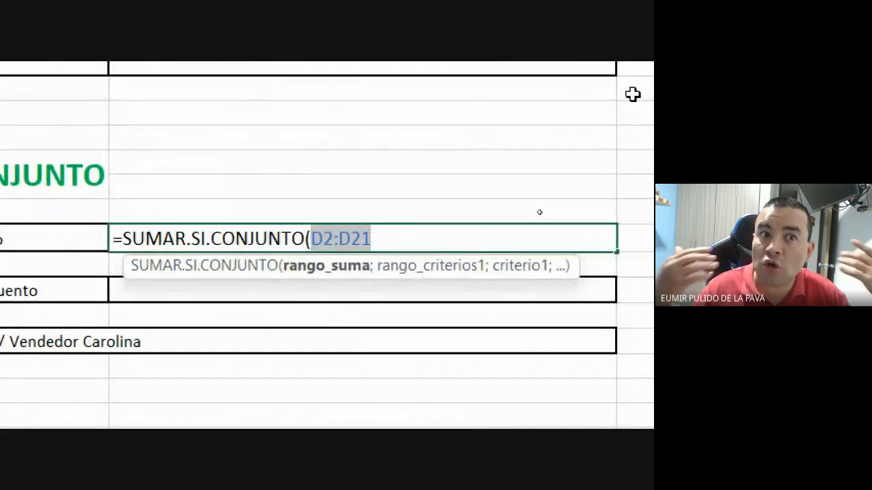
- Add the payment form range F2:F21 as the first criteria range, with "CONTADO" as its criterion
type(";")
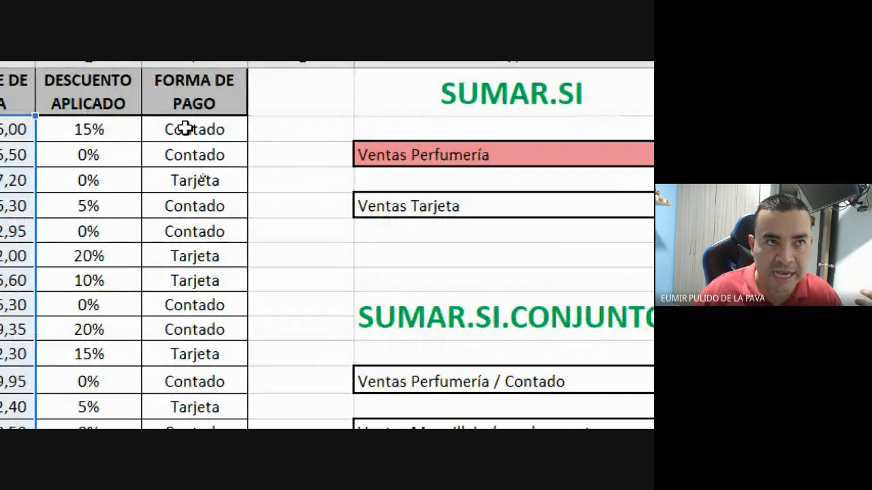
left_click_drag(38, 79, 23, 411)
left_click_drag(173, 401, 207, 364)
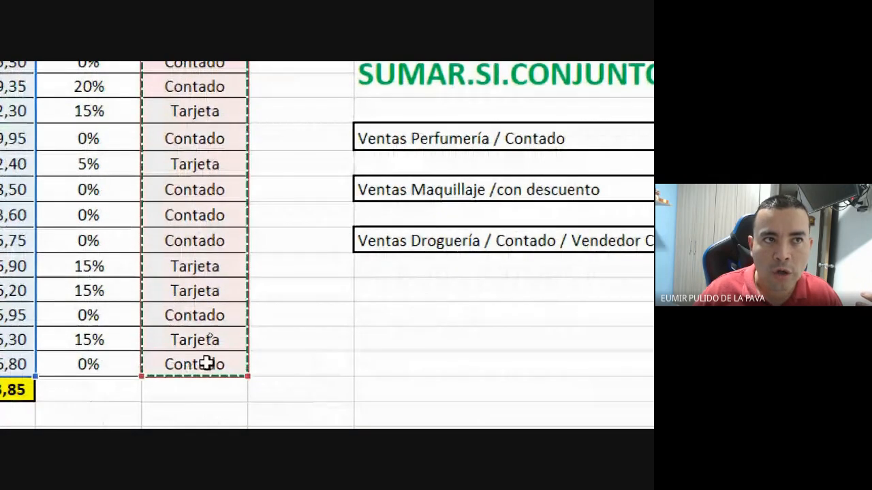
type(";")
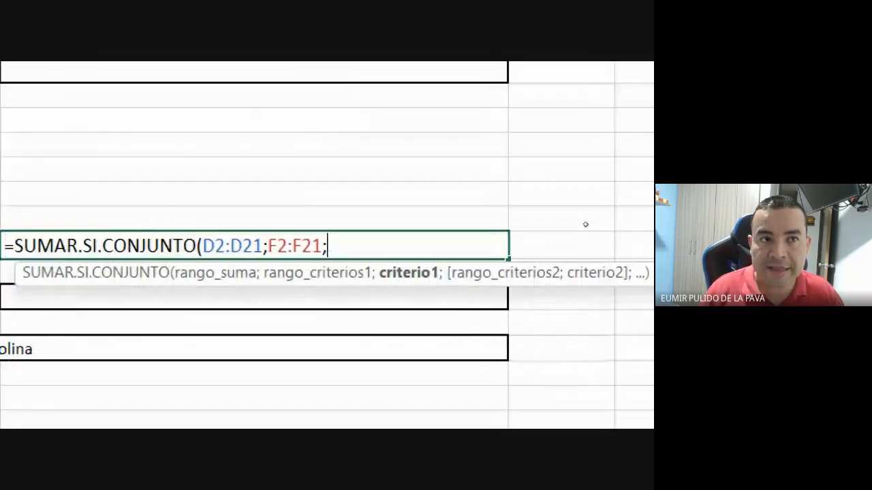
type("\"CONTADO\"")
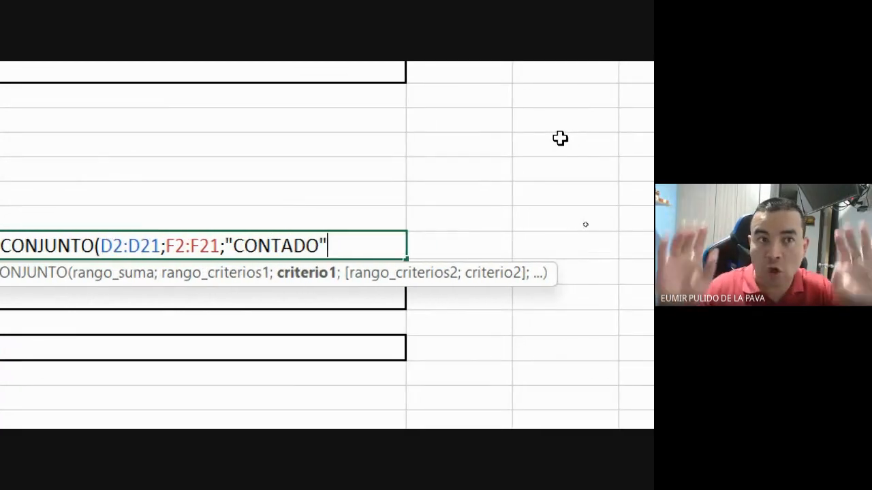
- Add the section range B2:B21 with the criterion "PERFUMERIA" as the second condition, close the parenthesis and enter the formula
type(";")
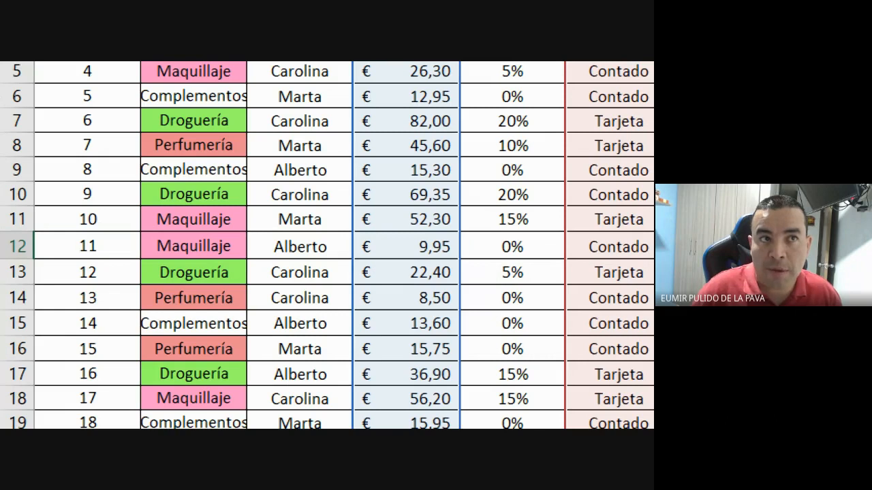
scroll(230, 140, "up", 2)
left_click_drag(229, 141, 200, 362)
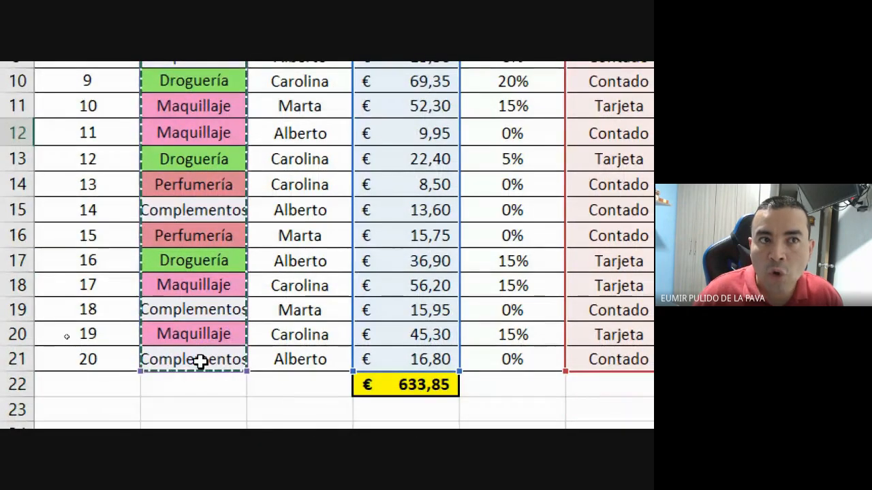
type(";\"CONTADO\";B2:B21;\"PERFUMERI")
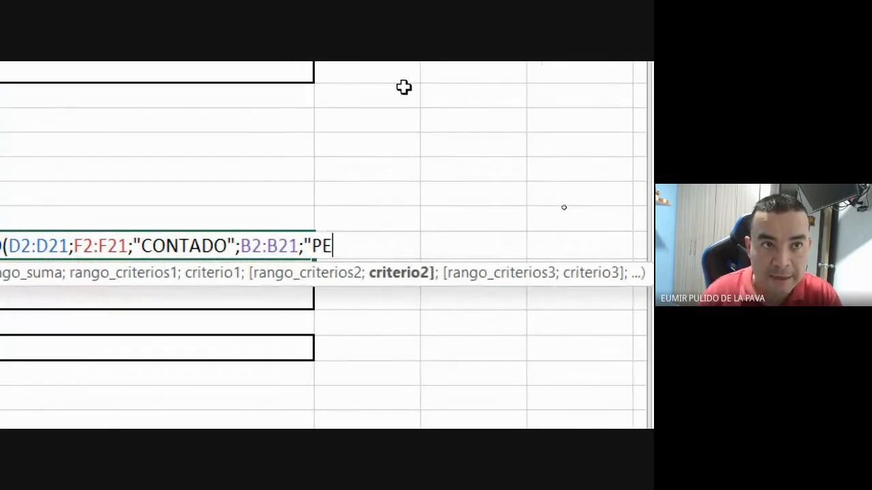
type("A\")")
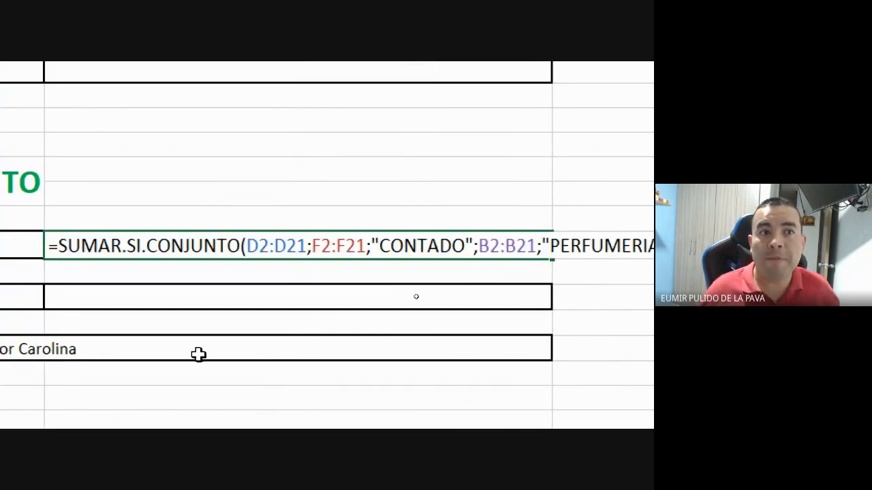
key("Return")
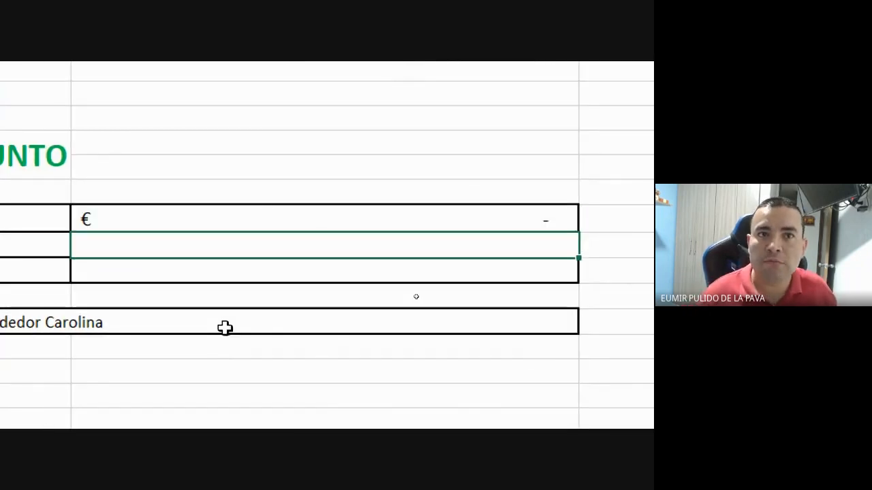
- Reopen the formula in I12 to examine its function and ranges, and reduce the screen magnification to 100%
left_click(330, 219)
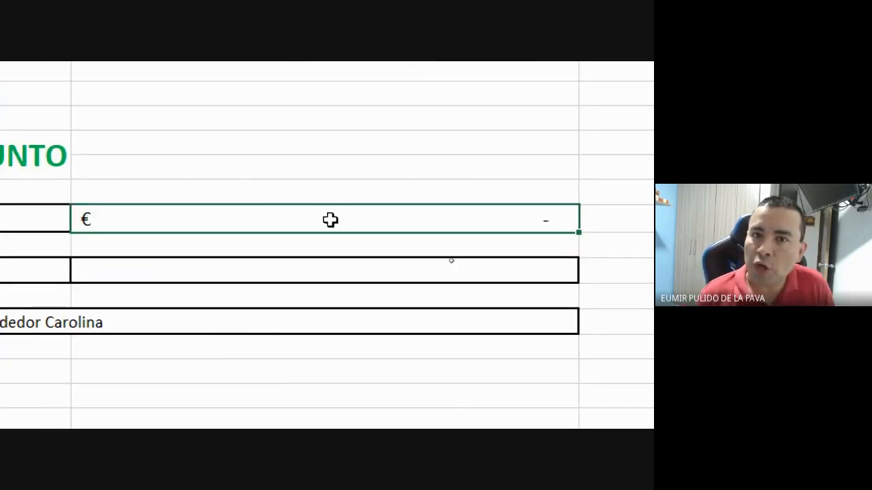
double_click(331, 219)
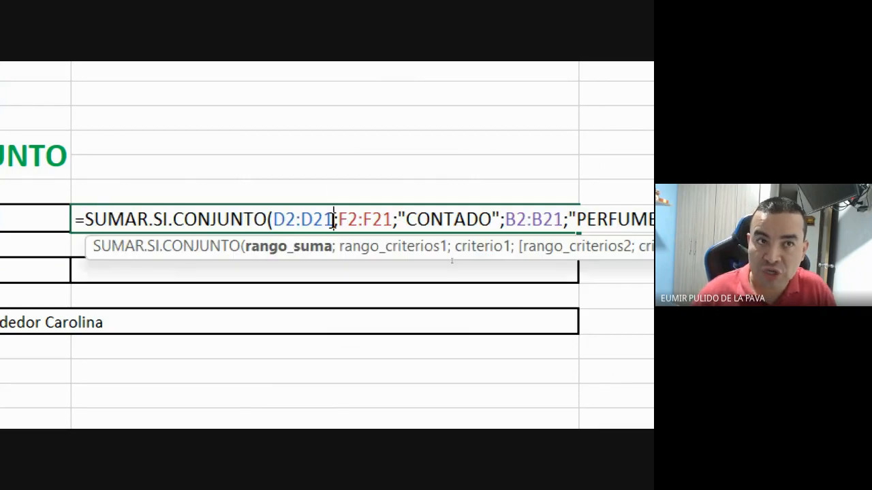
left_click_drag(147, 219, 311, 221)
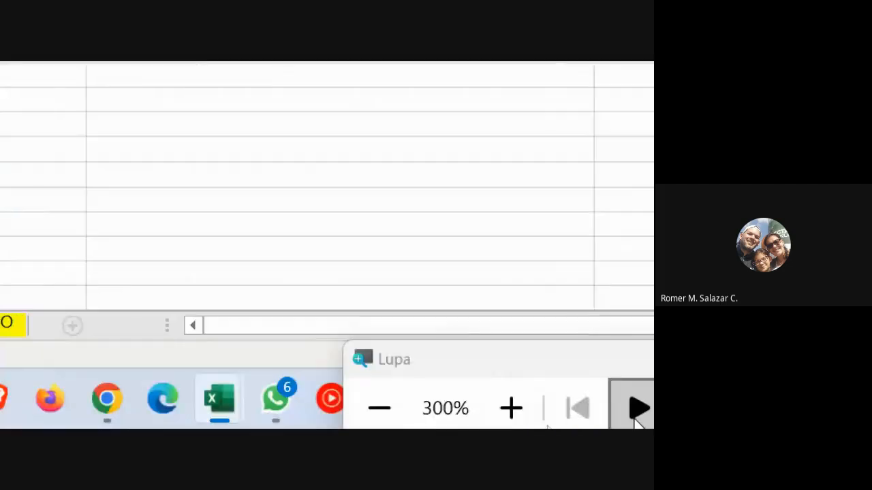
left_click(379, 408)
left_click(379, 408)
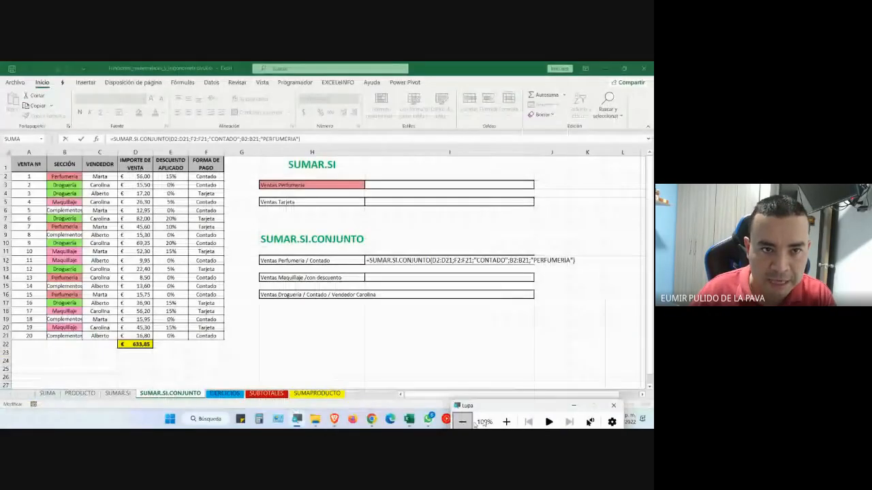
- Point out the Perfumería cells B2 and B8 and the Droguería cell B10 with blue arrows on the magnified screen, and leave the annotation mode
key("super+plus")
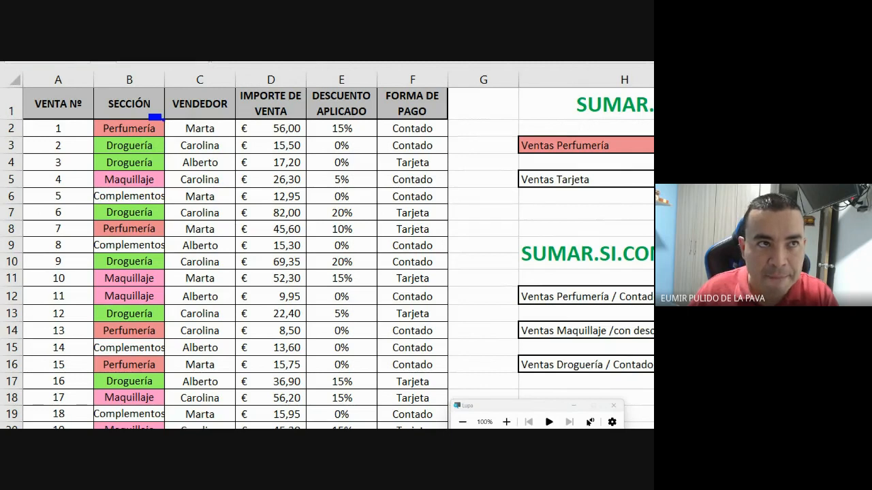
mouse_move(155, 117)
left_mouse_down()
mouse_move(231, 126)
mouse_move(233, 66)
left_mouse_up()
scroll(79, 136, "up", 1)
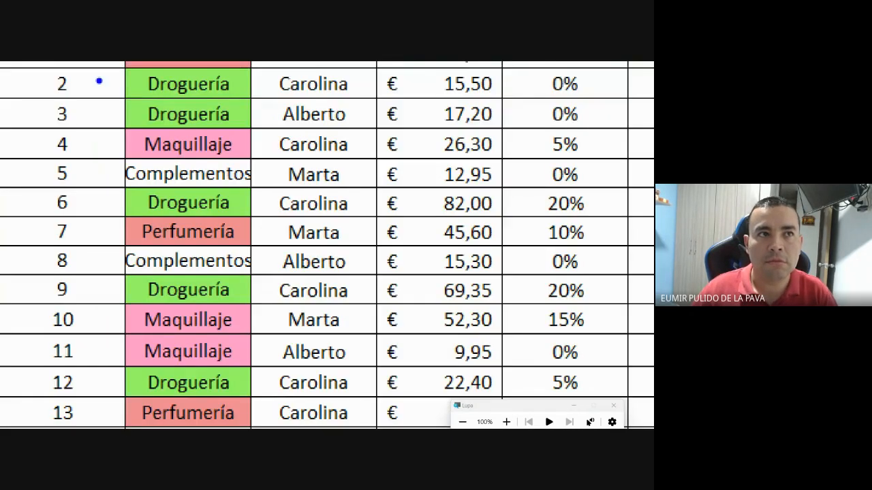
left_click_drag(246, 222, 349, 145)
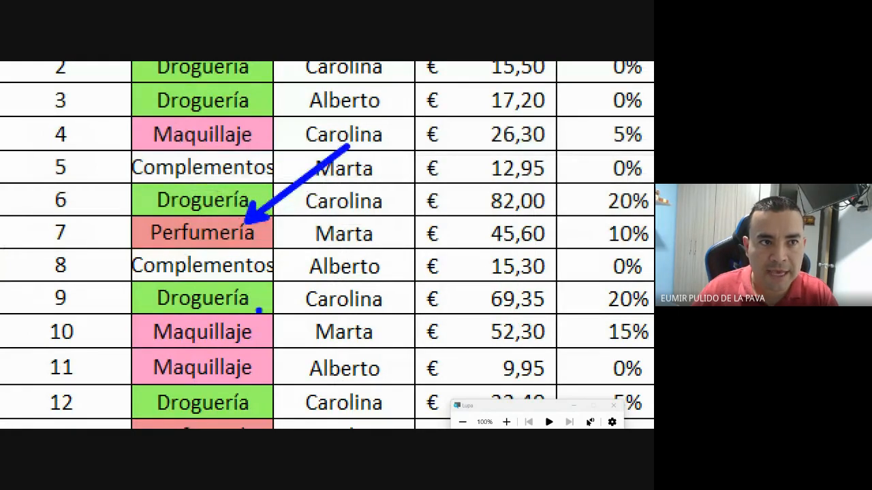
left_click_drag(240, 285, 385, 213)
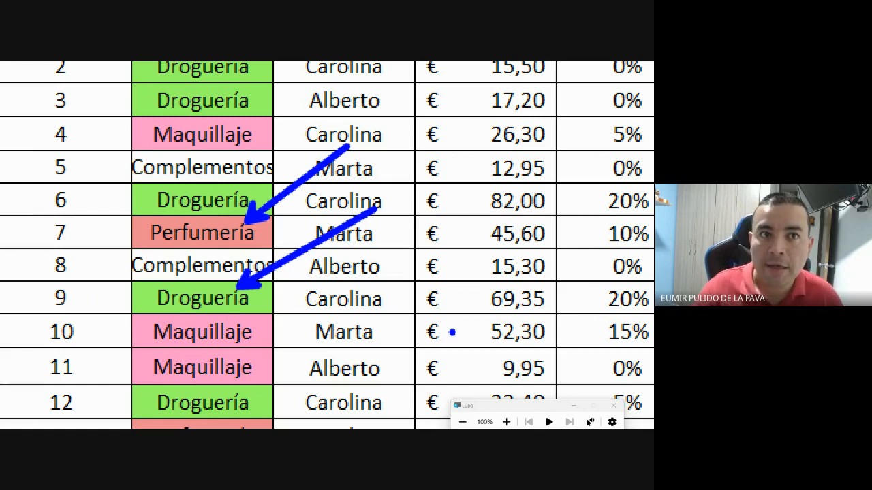
key("Escape")
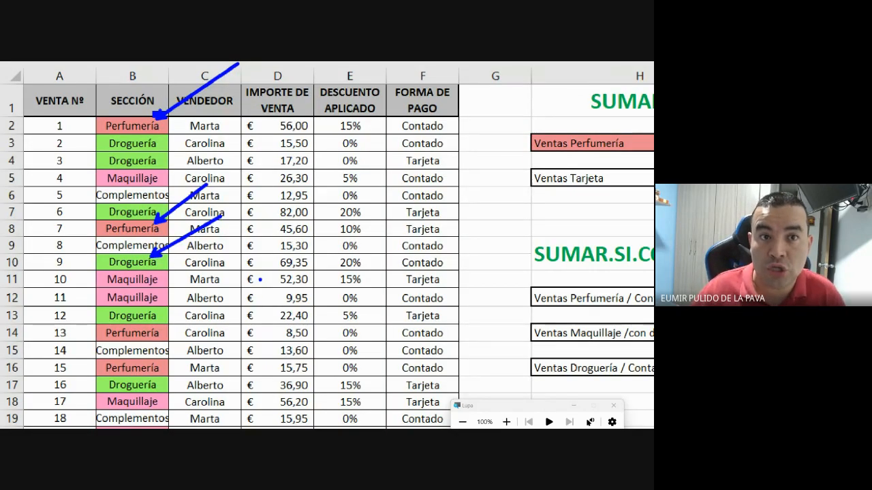
key("Escape")
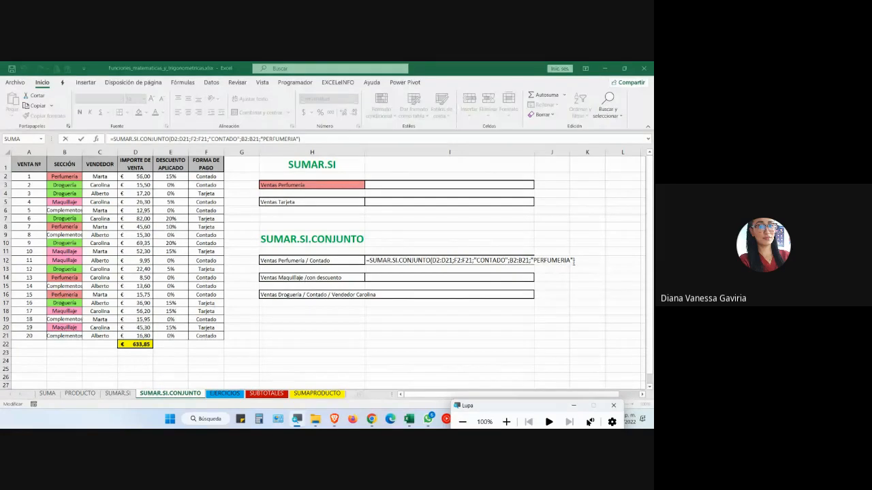
- Confirm the formula in I12, and reopen it at 200% screen magnification to check its criteria
left_click(579, 261)
key("Return")
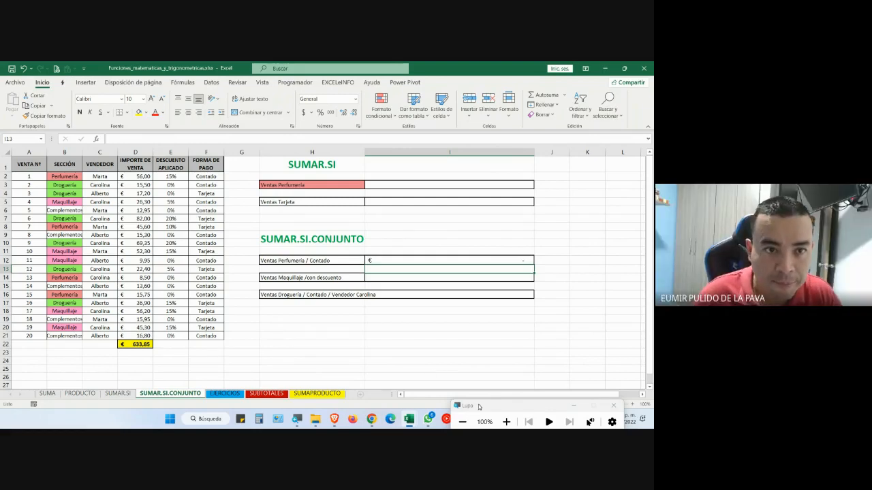
left_click(505, 421)
left_click(467, 193)
double_click(468, 182)
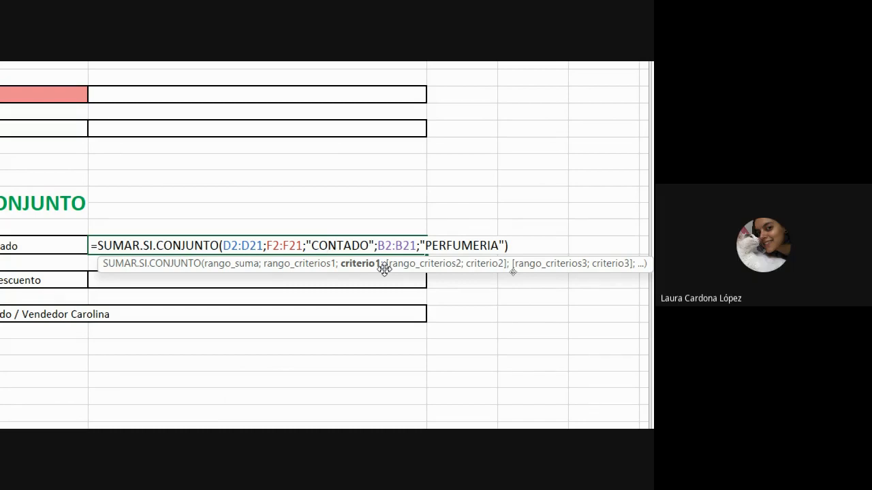
key("ctrl+Return")
- Add a COMODINES heading in I18 and list the wildcards * and ? beneath it in I19 and I20
scroll(385, 269, "down", 1)
left_click(172, 289)
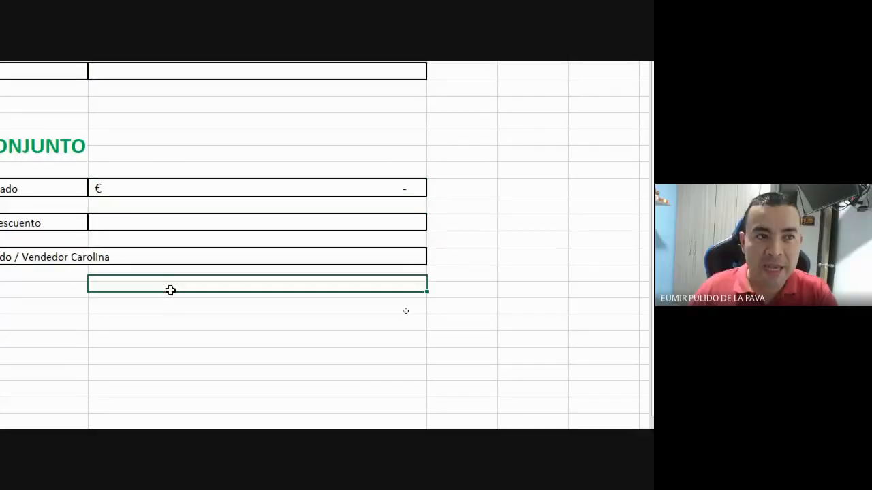
type("COMOD")
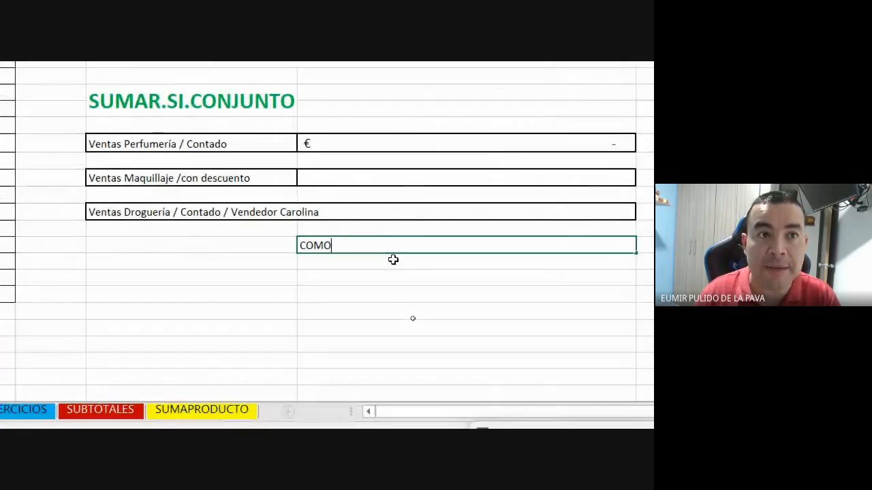
type("INES")
key("Return")
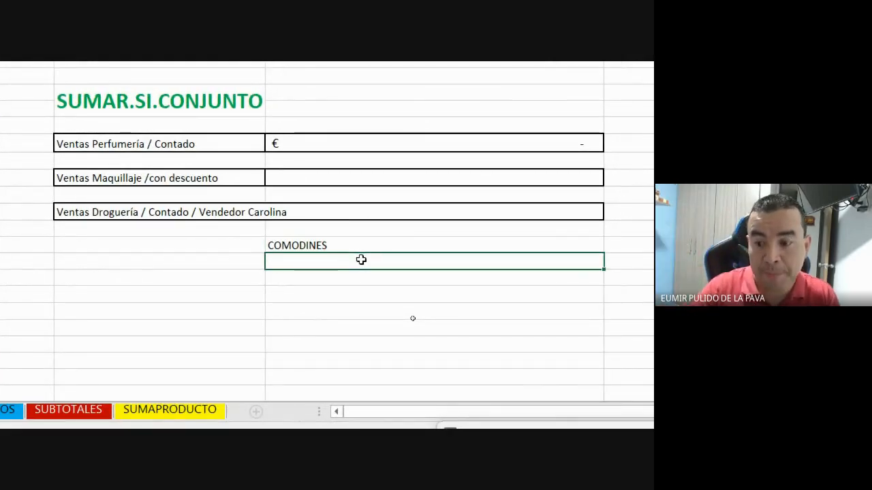
type("*")
key("Return")
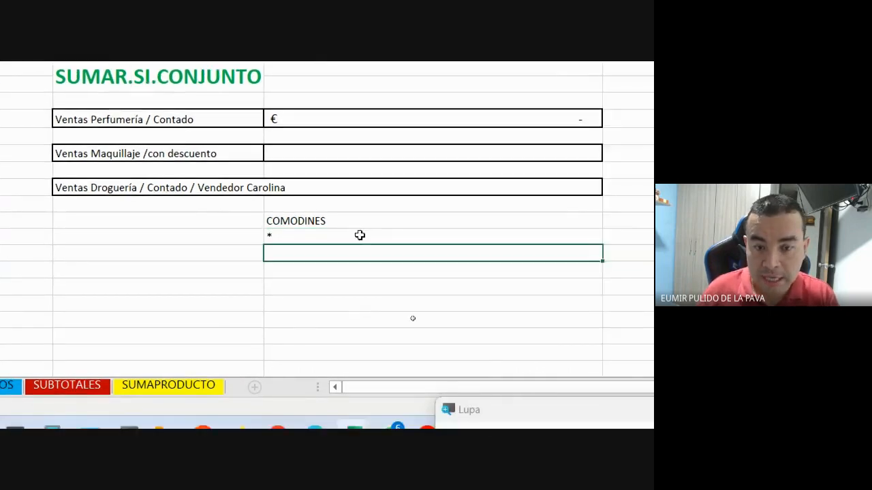
type("?")
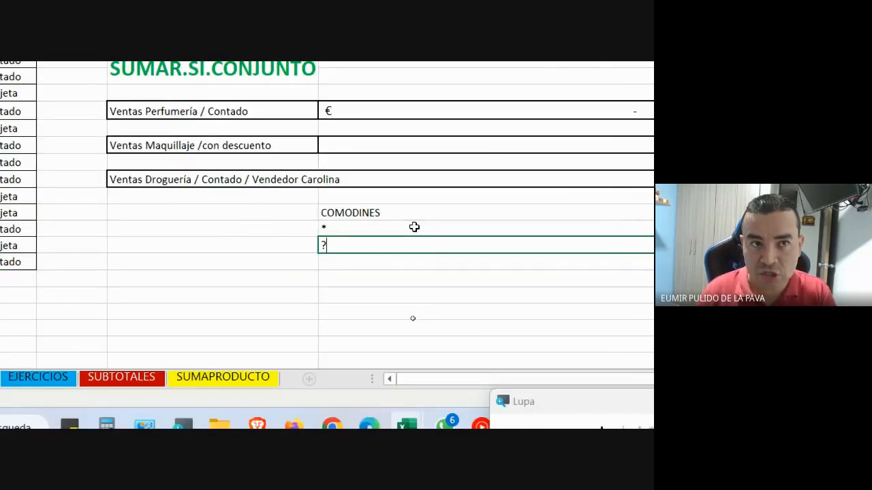
key("Return")
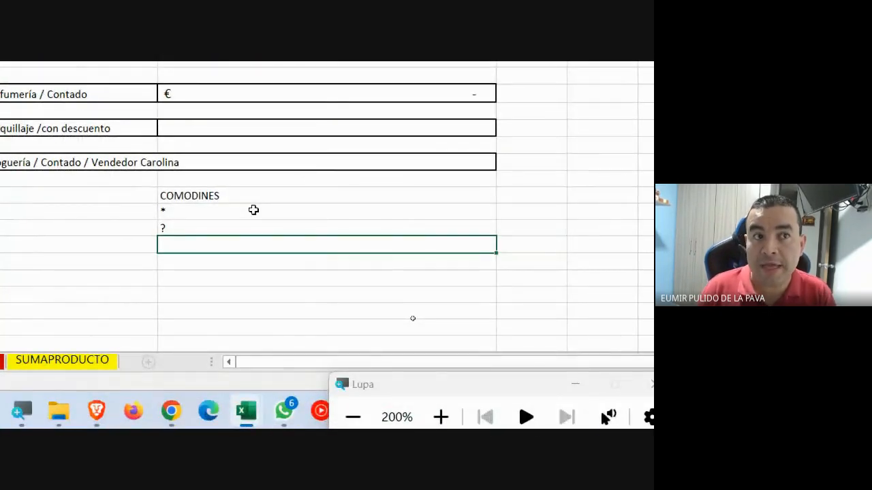
left_click(234, 228)
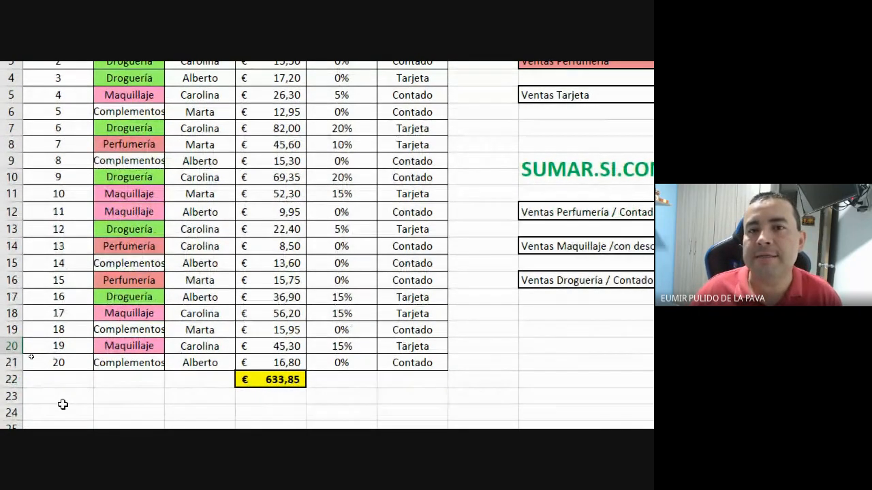
- Replace the second I of PERFUMERIA in the I12 formula's last criterion with the ? wildcard, enlarge the screen magnification, and confirm the formula
left_click(472, 245)
left_click(469, 212)
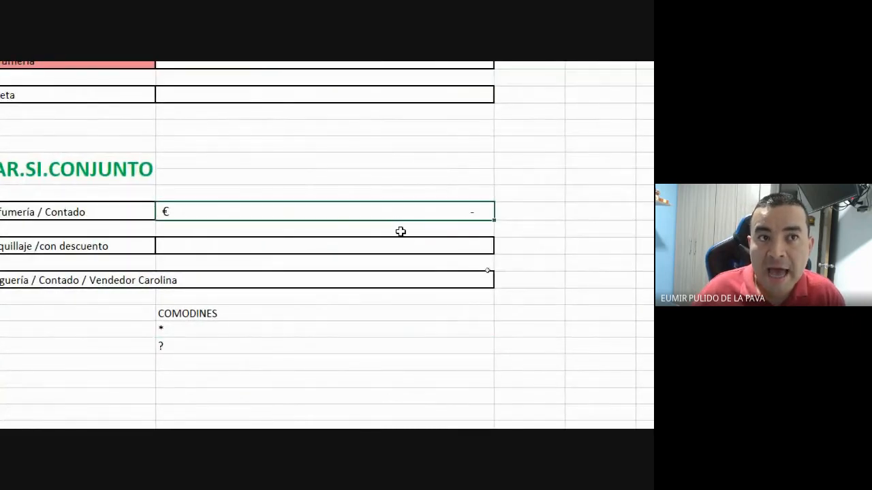
double_click(427, 212)
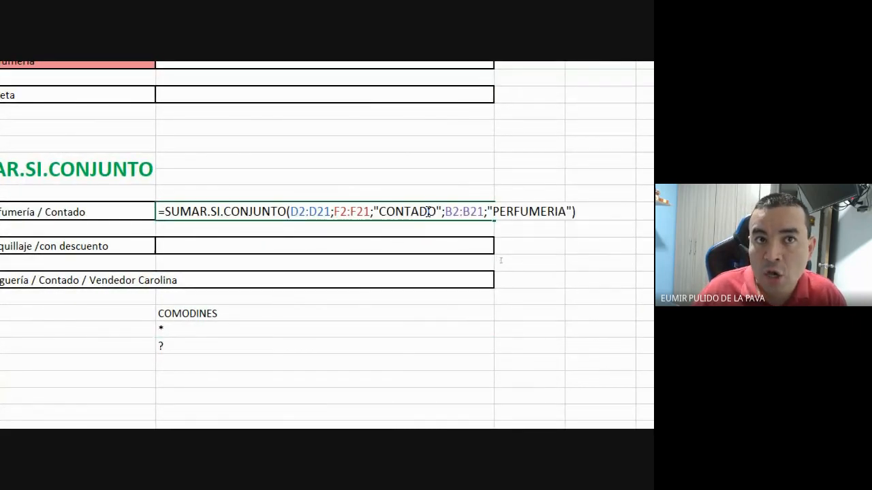
left_click(560, 212)
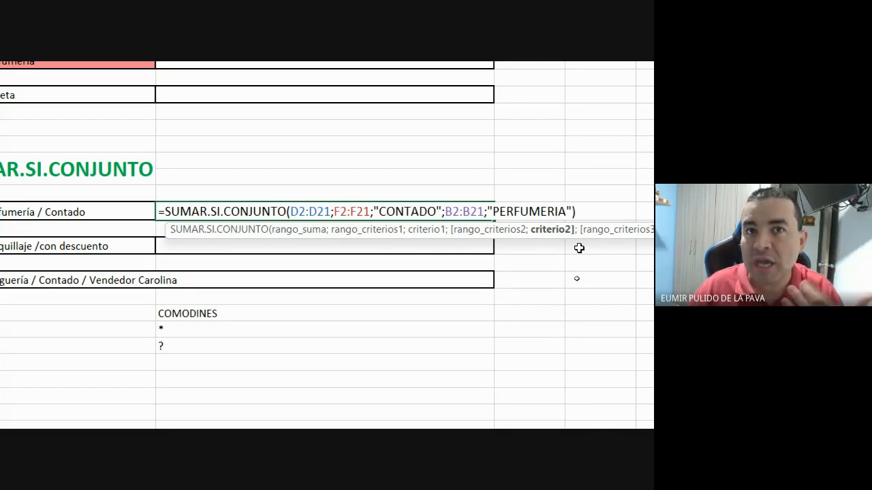
key("BackSpace")
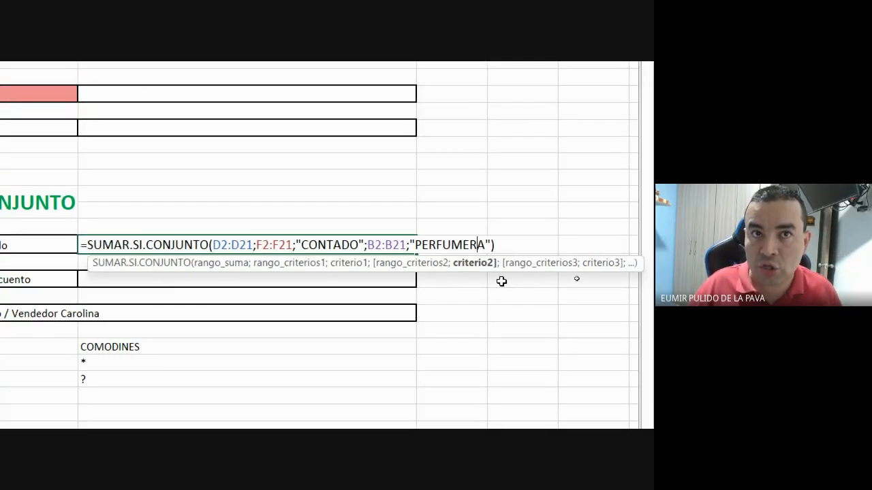
type("?")
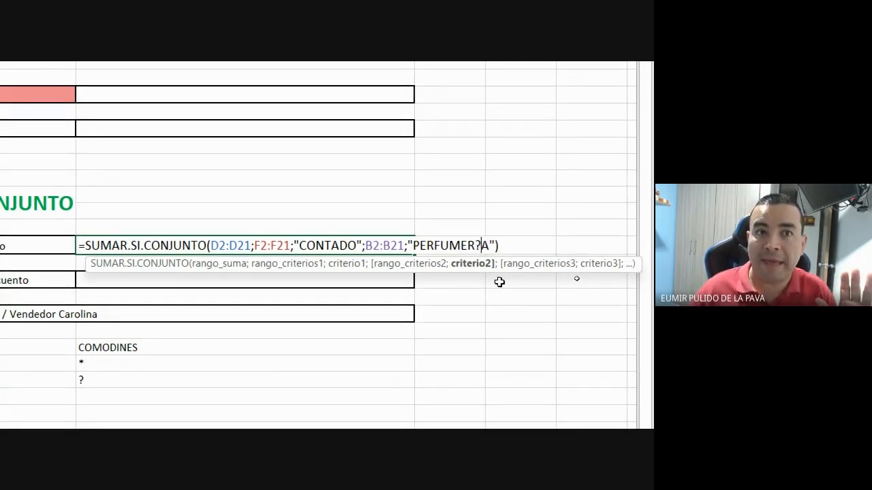
left_click(358, 413)
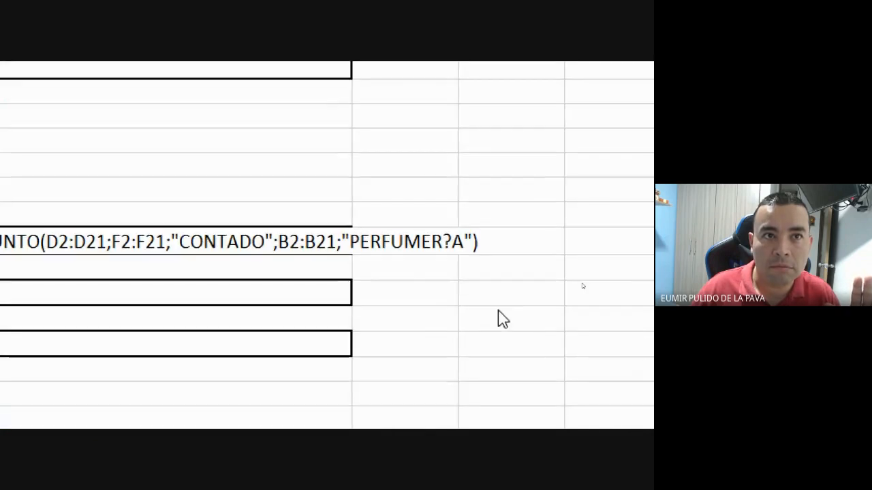
double_click(452, 242)
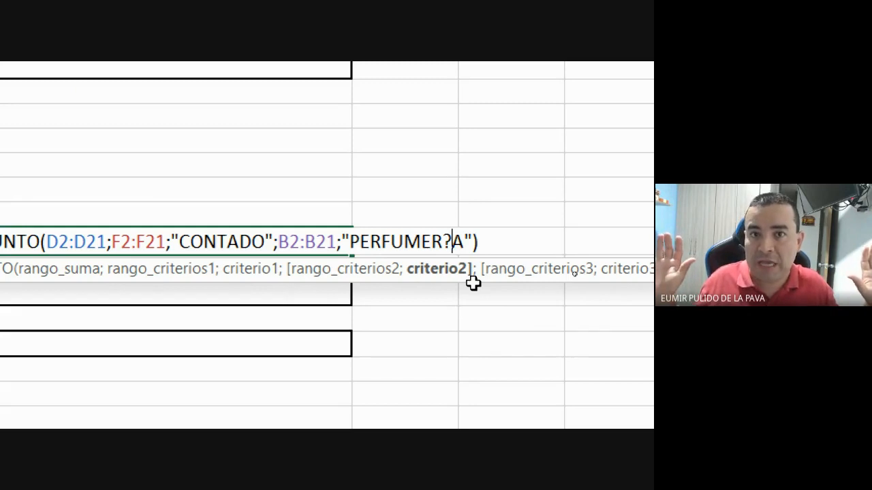
key("Return")
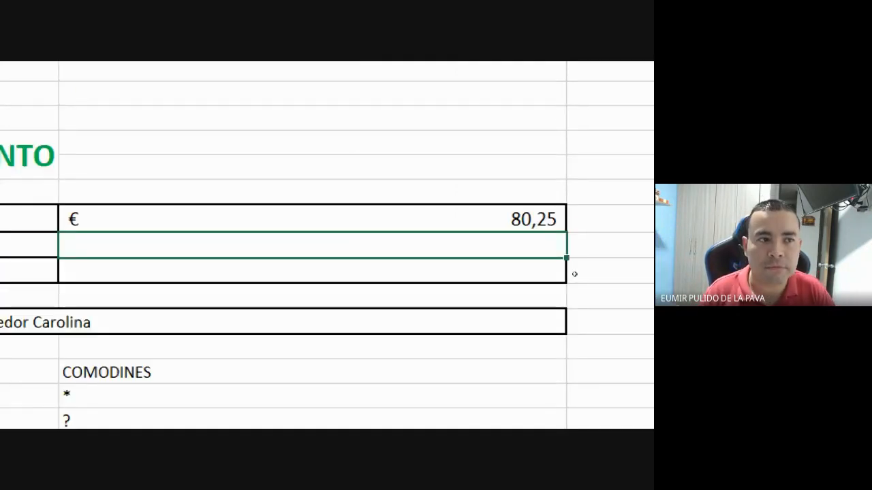
- Reopen the formula in I12 and highlight its function name and the ? wildcard in the last criterion
double_click(374, 216)
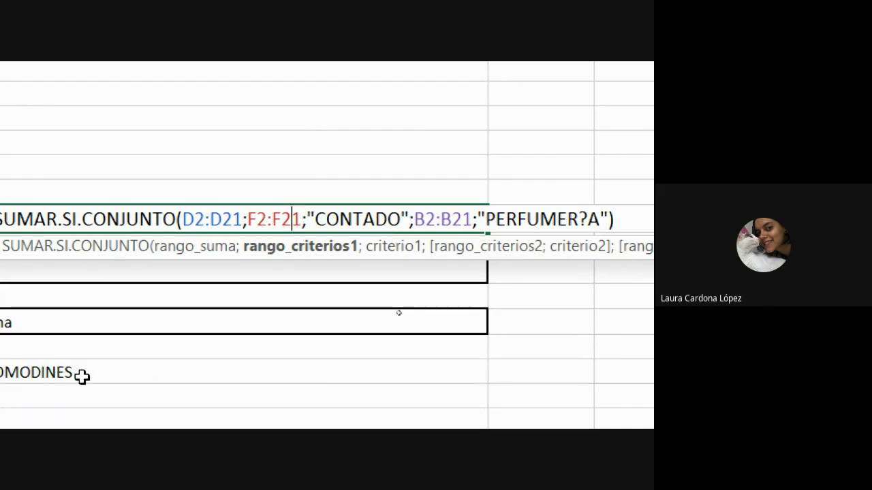
left_click_drag(164, 219, 359, 231)
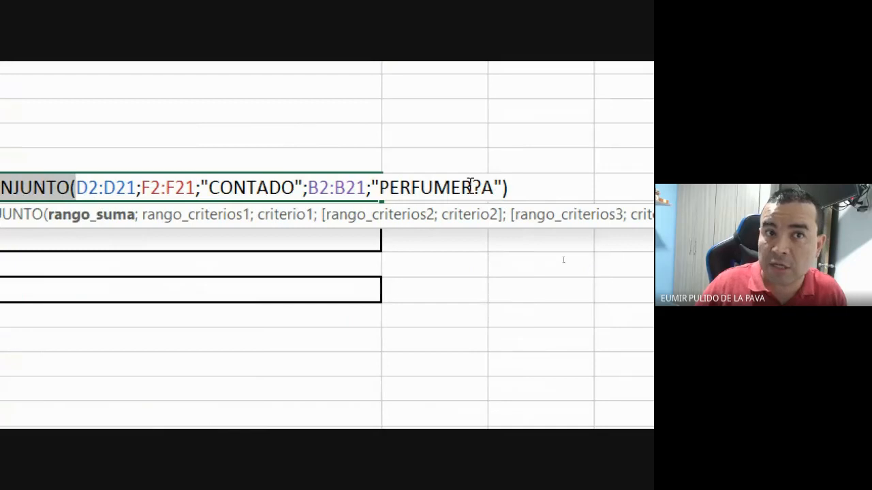
left_click_drag(472, 187, 482, 185)
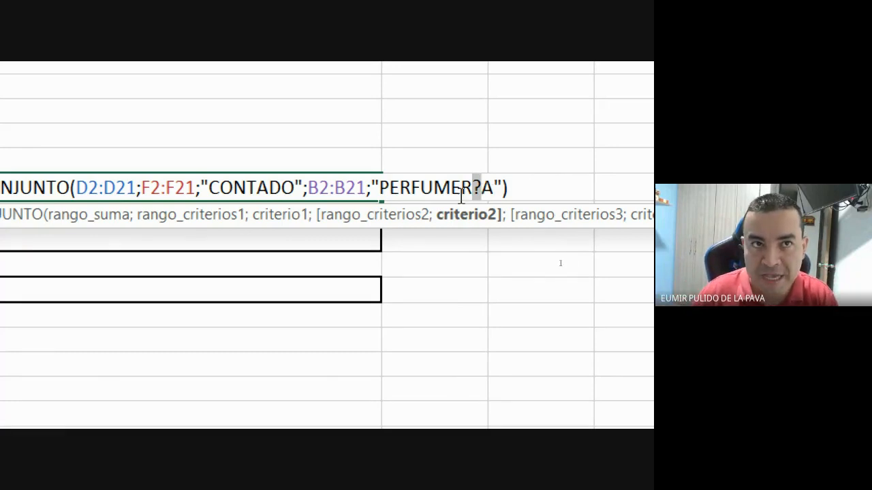
- Rewrite the last criterion of the I12 formula in lowercase as perfumer?a and confirm the formula
left_click_drag(380, 188, 490, 200)
type("PERF")
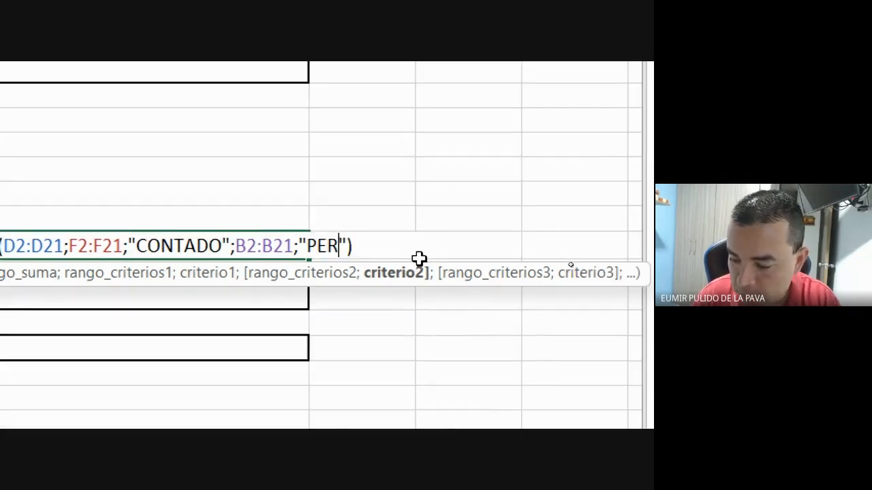
key("BackSpace")
key("BackSpace")
key("BackSpace")
key("BackSpace")
type("perfumer?a")
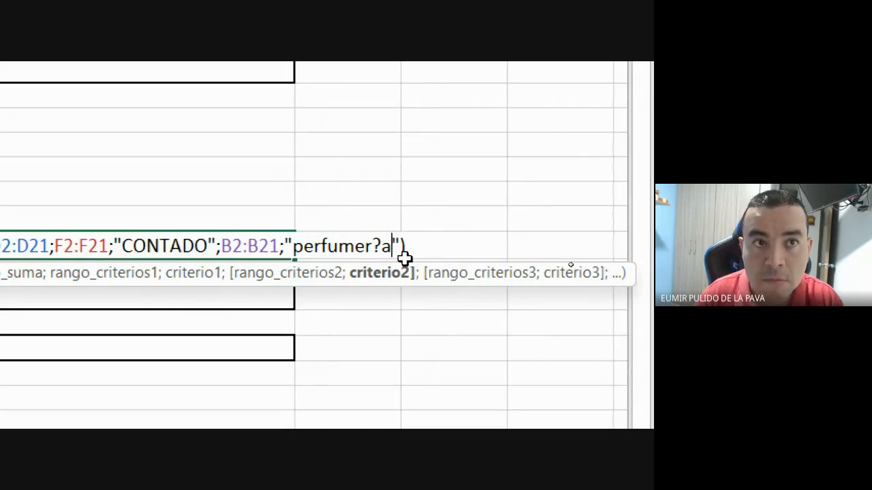
key("Return")
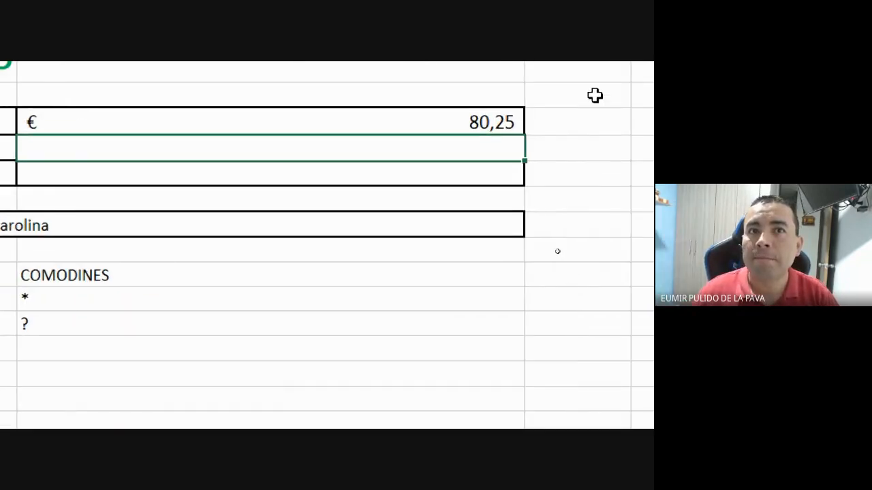
- Reopen the formula in I12 to point out the ? wildcard in perfumer?a, and close it without changes
double_click(507, 127)
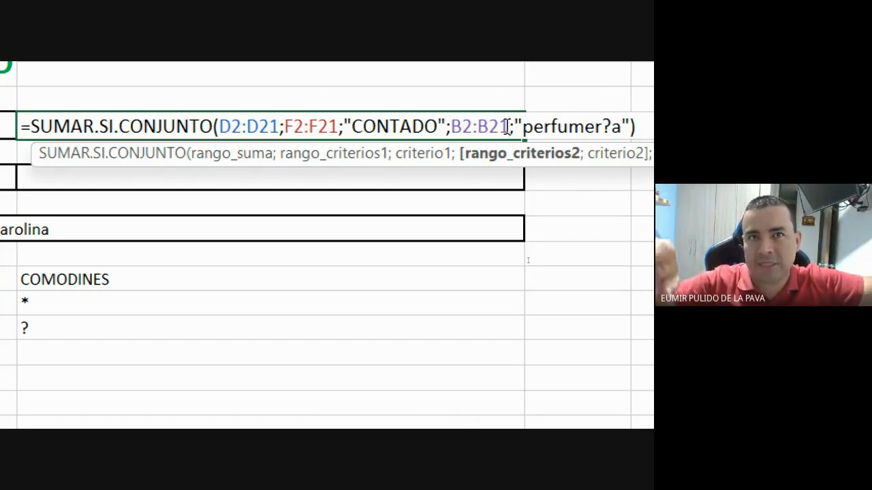
left_click(600, 134)
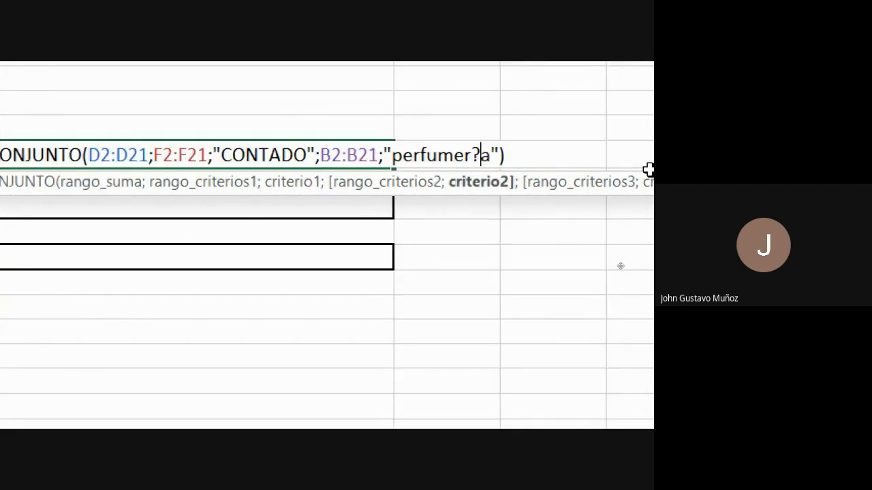
key("Return")
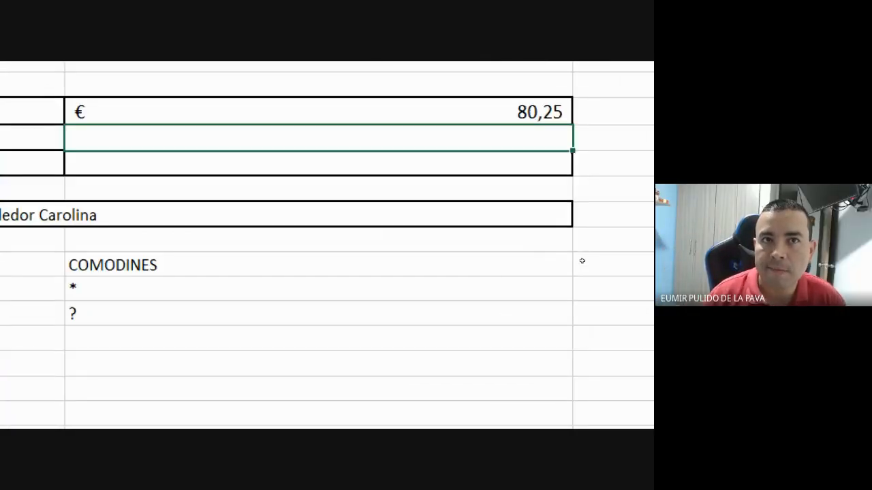
- Reduce the screen magnification to 100%, switch to the Google Meet call in Chrome, and minimize the Lupa window
left_click(340, 413)
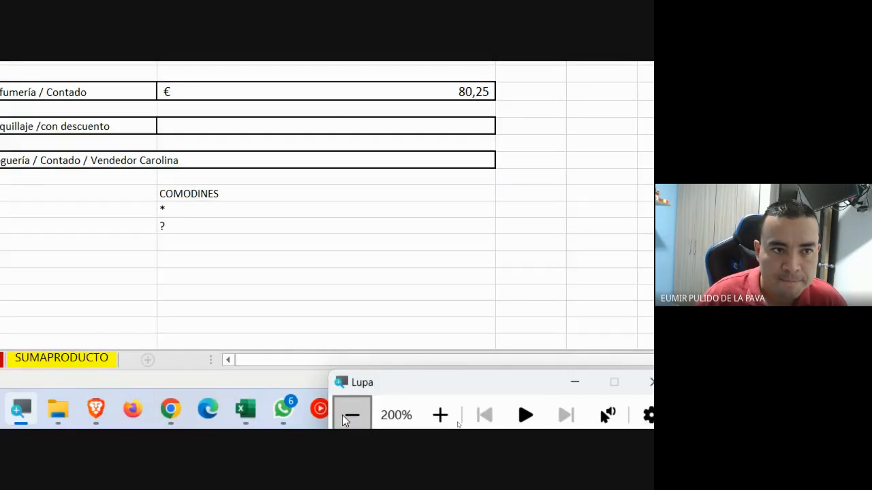
left_click(347, 414)
left_click(372, 418)
left_click(423, 379)
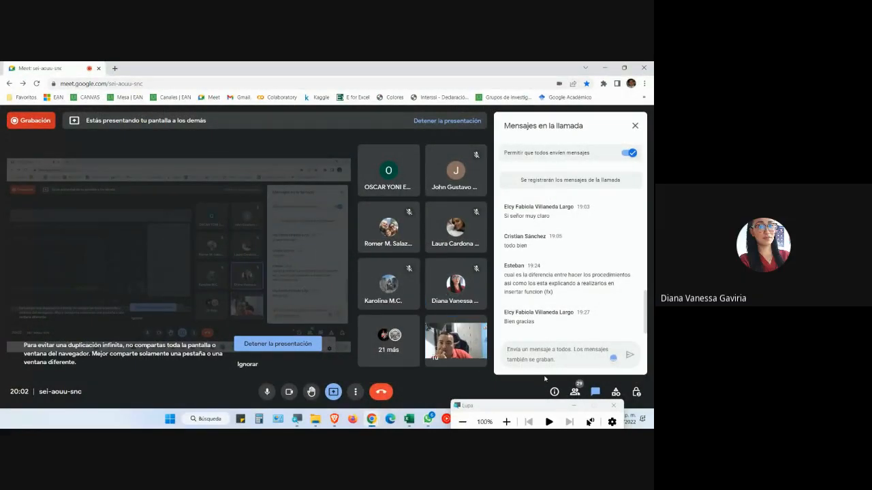
left_click(574, 407)
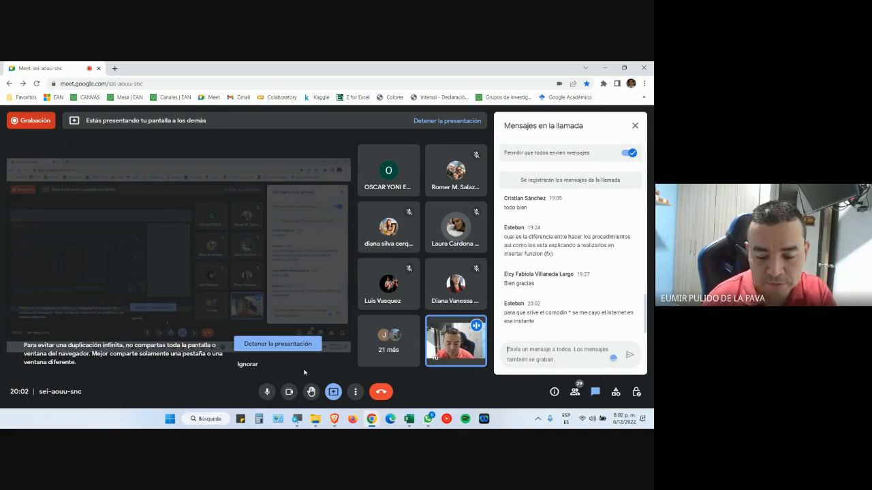
- Turn the microphone and camera off in the call, and turn both back on
key("ctrl+d")
key("ctrl+e")
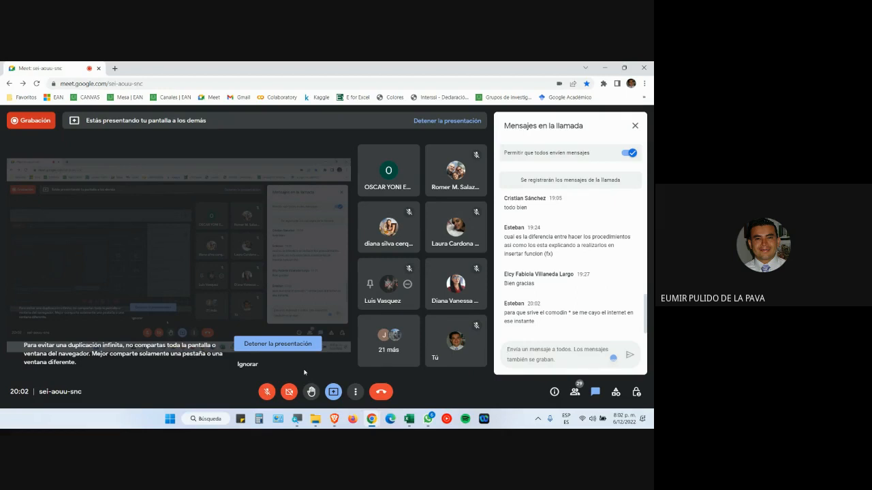
key("ctrl+d")
key("ctrl+e")
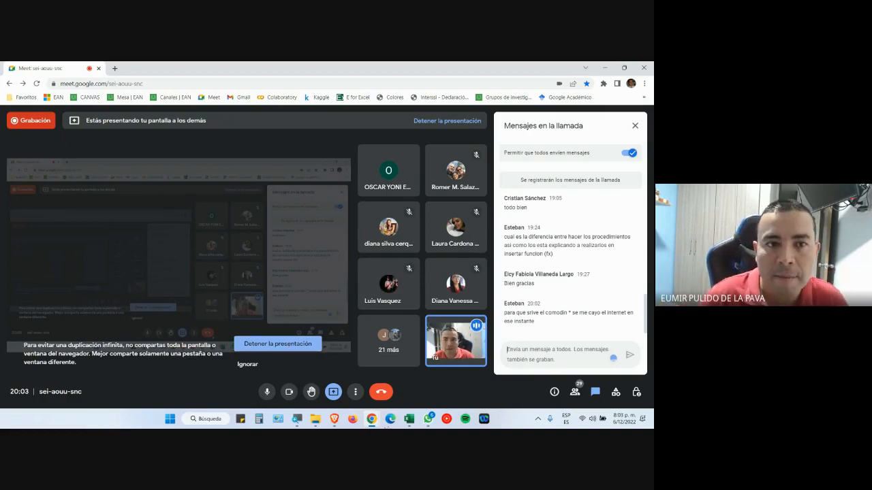
- Switch to Funciones_matematicas_y_trigonometricas.xlsx in Excel and point out the pending Maquillaje and Droguería exercises in rows 14 and 16
mouse_move(410, 417)
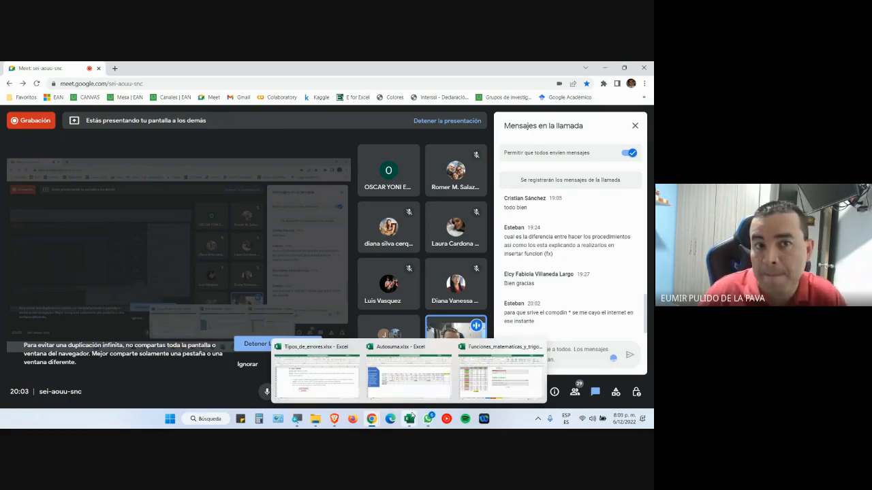
left_click(499, 376)
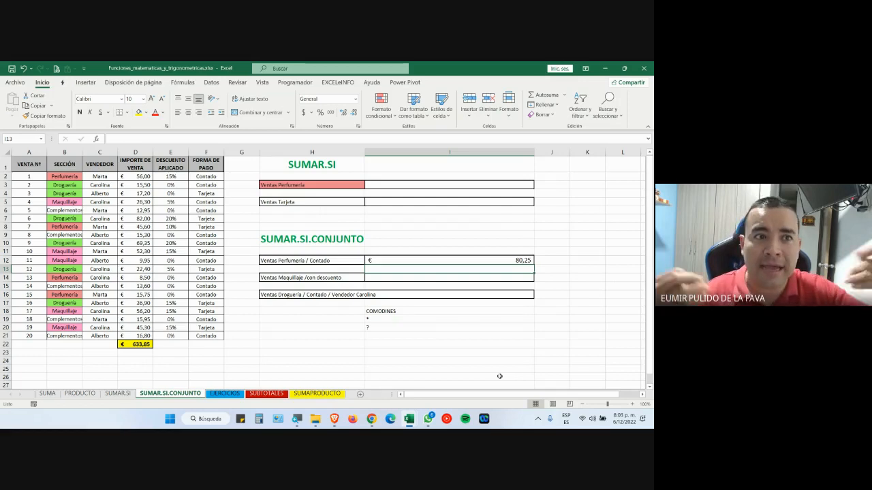
left_click(481, 278)
left_click(473, 293)
left_click(481, 278)
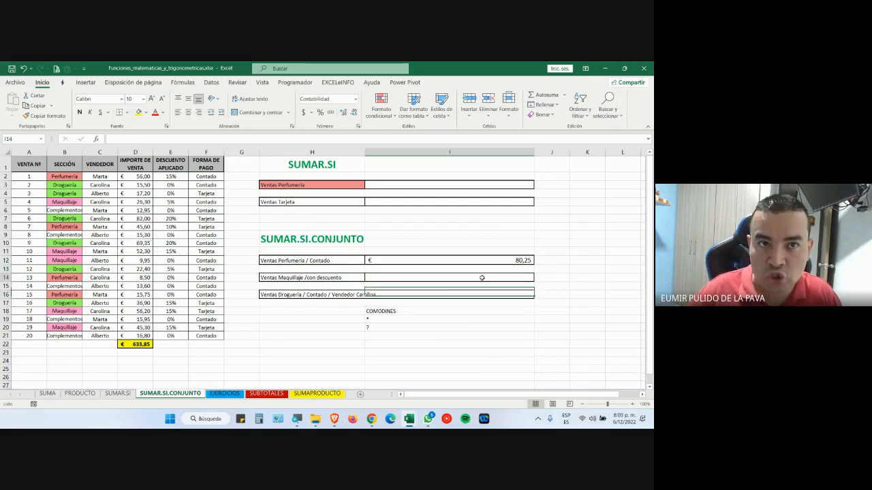
left_click(481, 296)
left_click(294, 278)
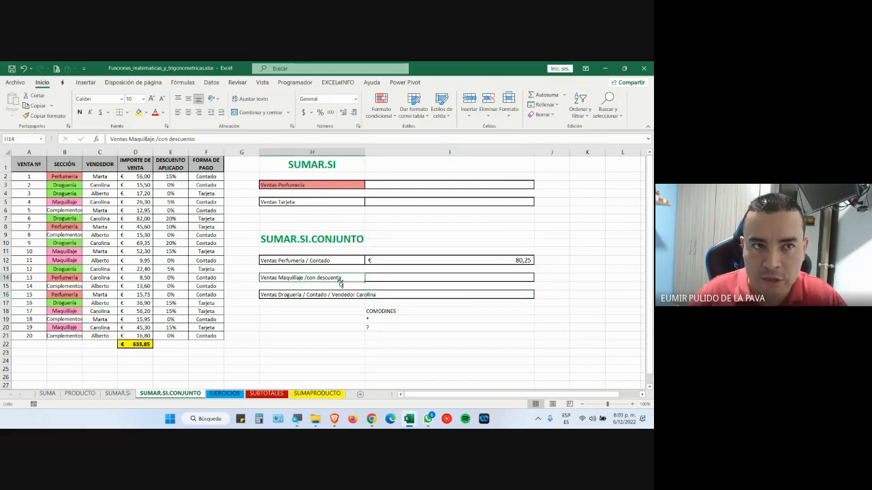
left_click(298, 293)
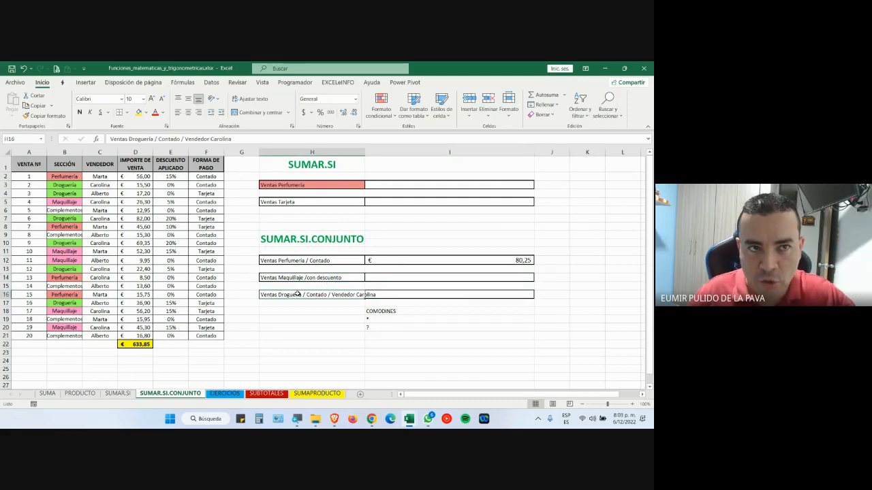
left_click(399, 294)
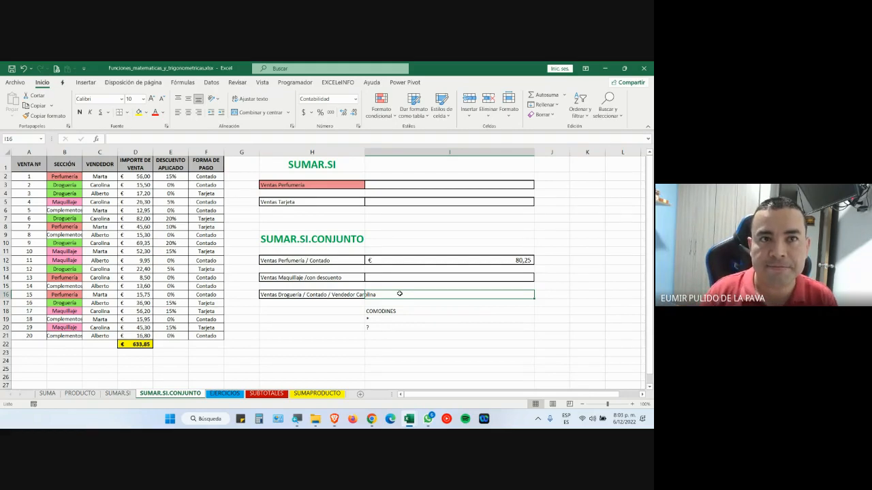
- Switch back to the Google Meet call in Chrome and place the cursor in the chat message field
left_click(372, 419)
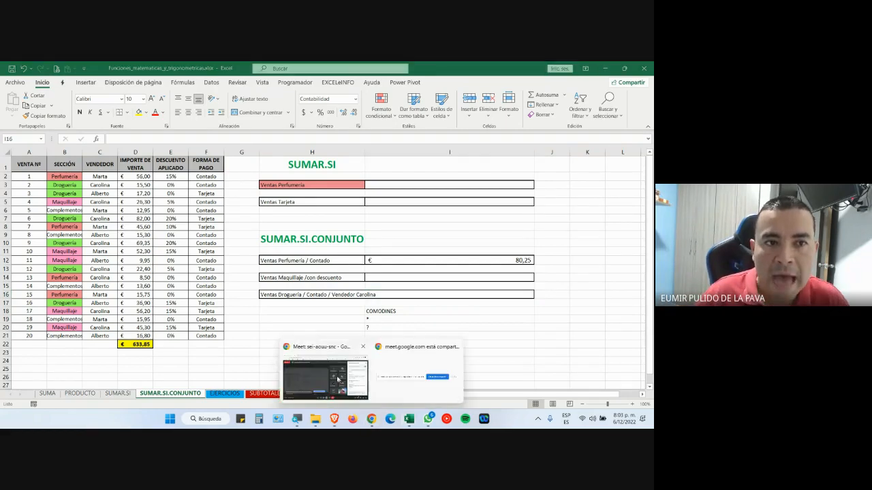
left_click(372, 371)
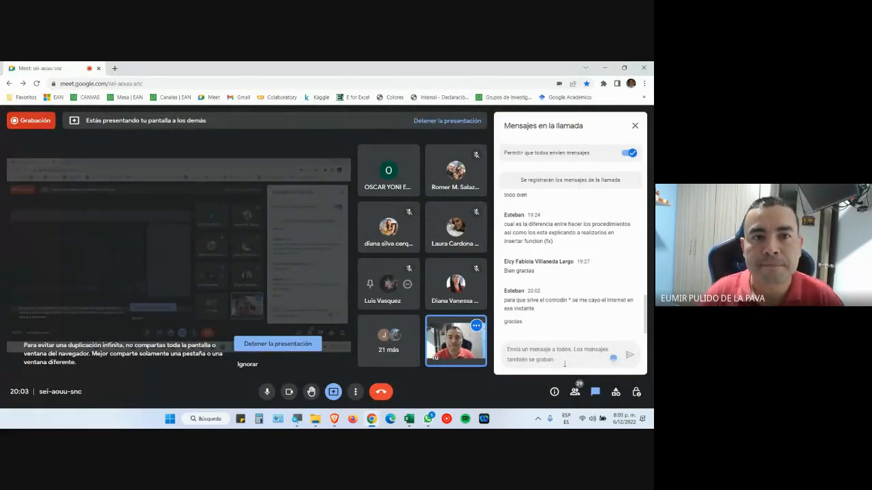
left_click(564, 365)
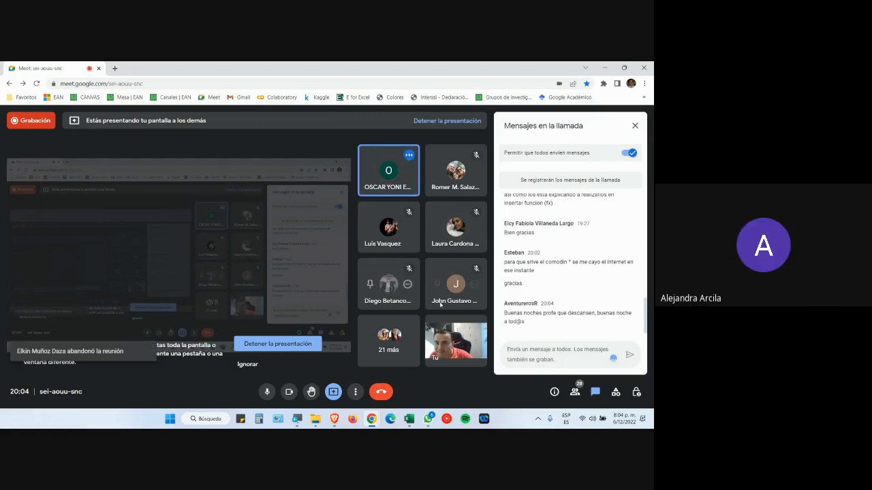
- Open the call's recording management and request to stop the recording
left_click(355, 392)
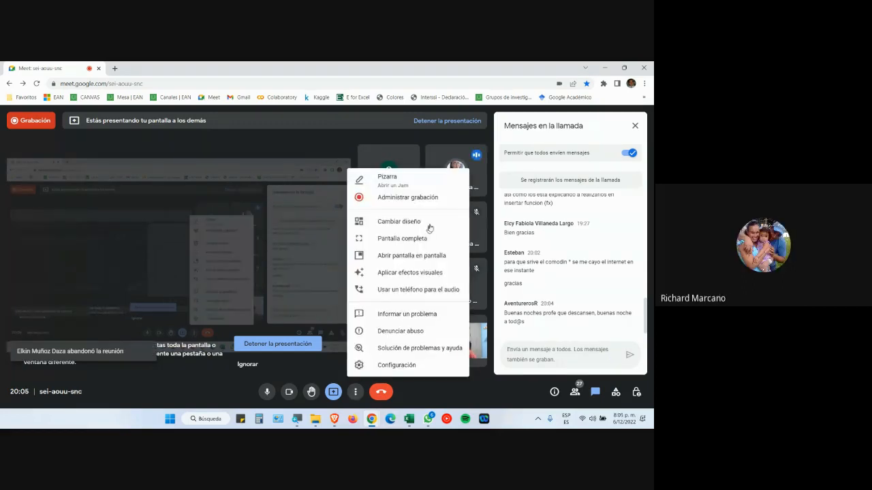
left_click(428, 198)
left_click(557, 333)
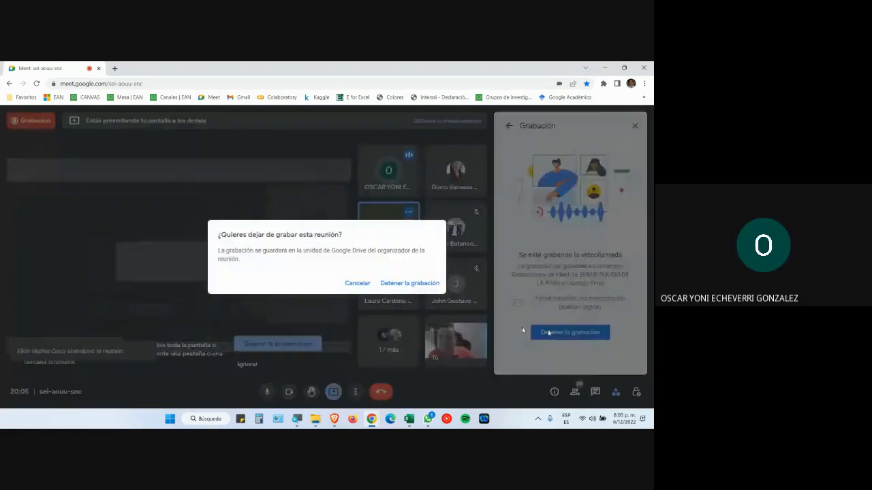